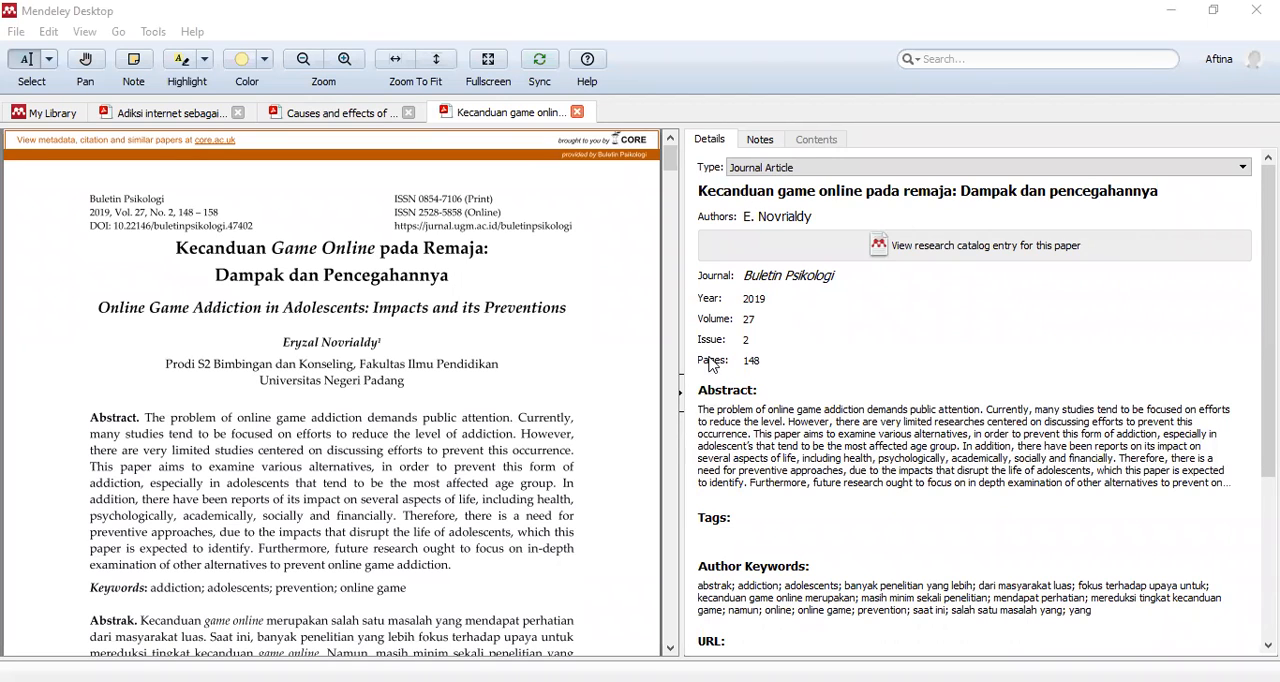
- Compare the Journal field with the journal name printed on the first page of each of the three open papers
left_click(750, 277)
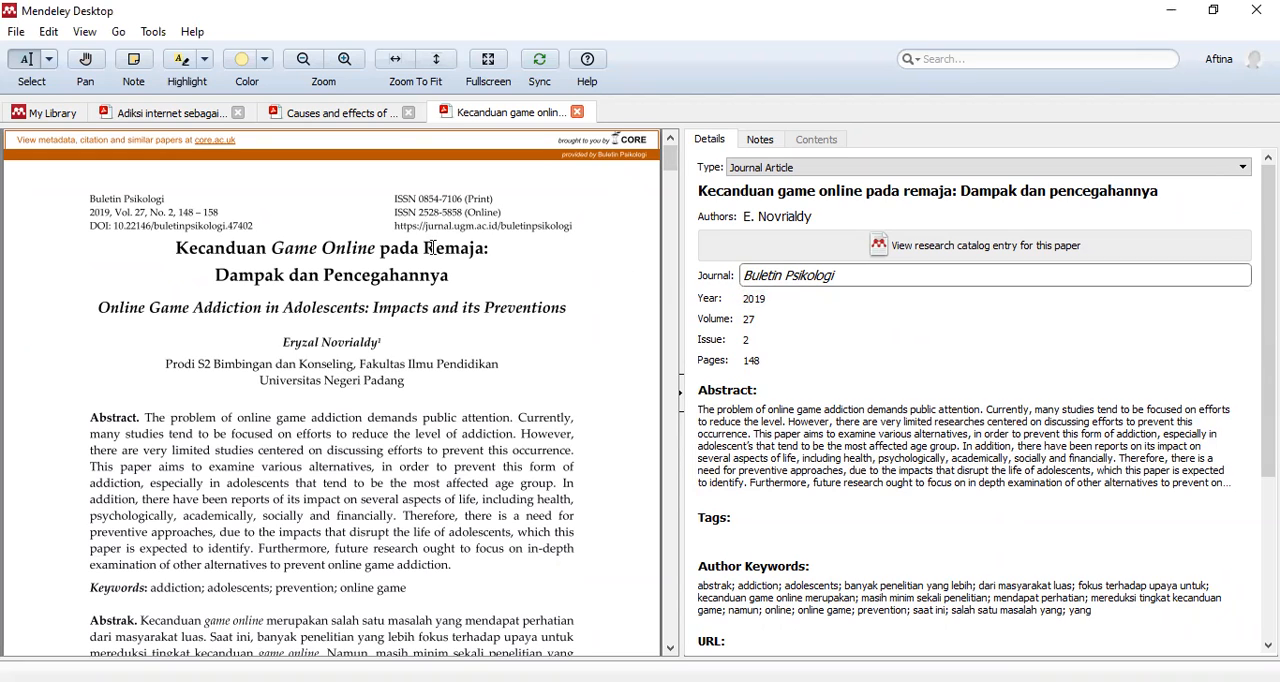
left_click_drag(90, 198, 168, 203)
left_click(167, 203)
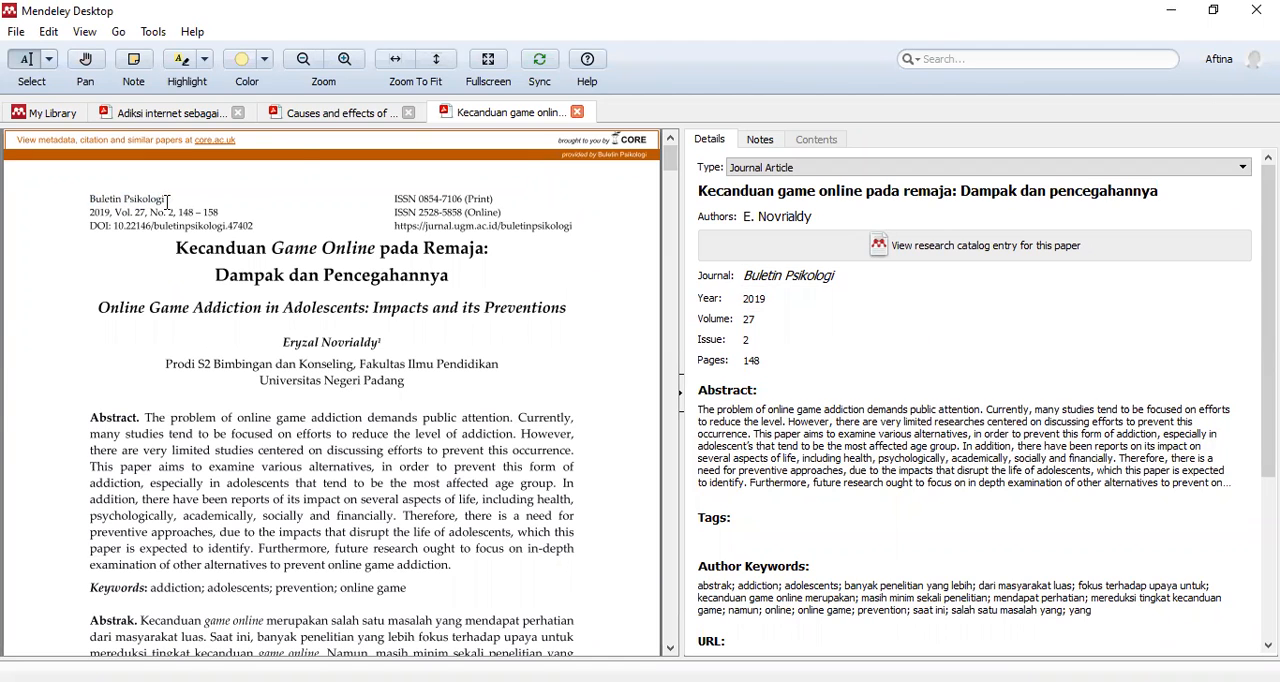
left_click(304, 114)
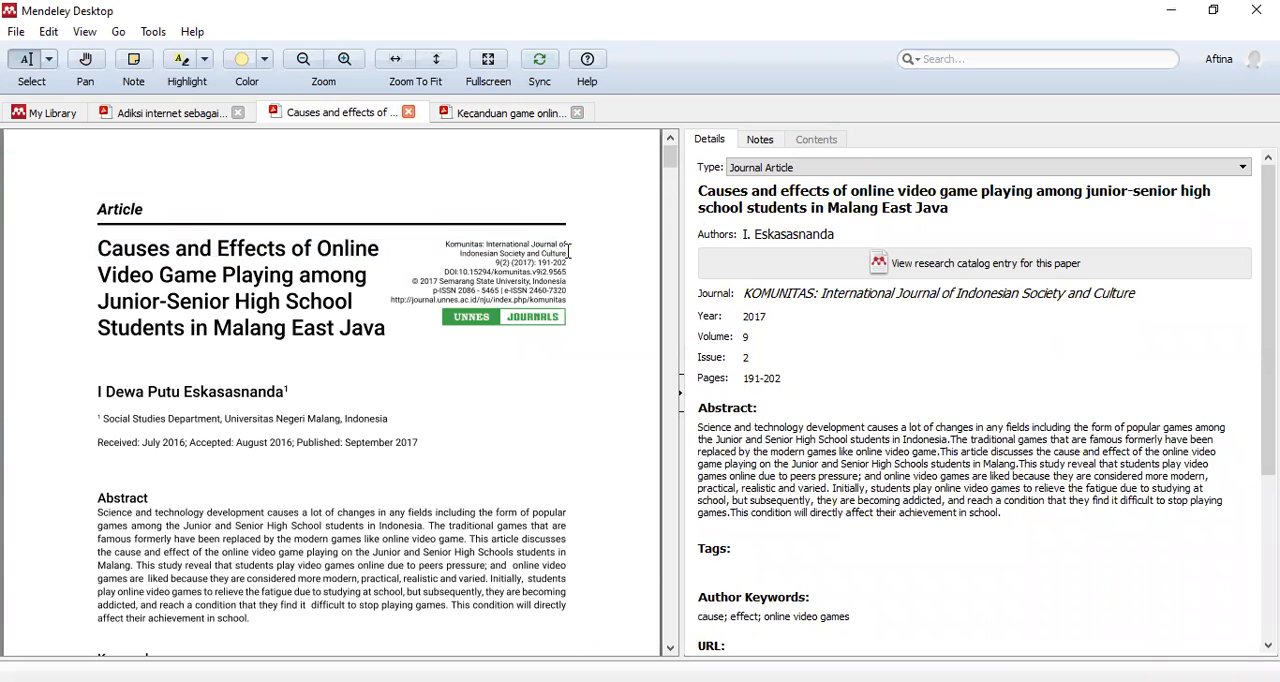
left_click(208, 114)
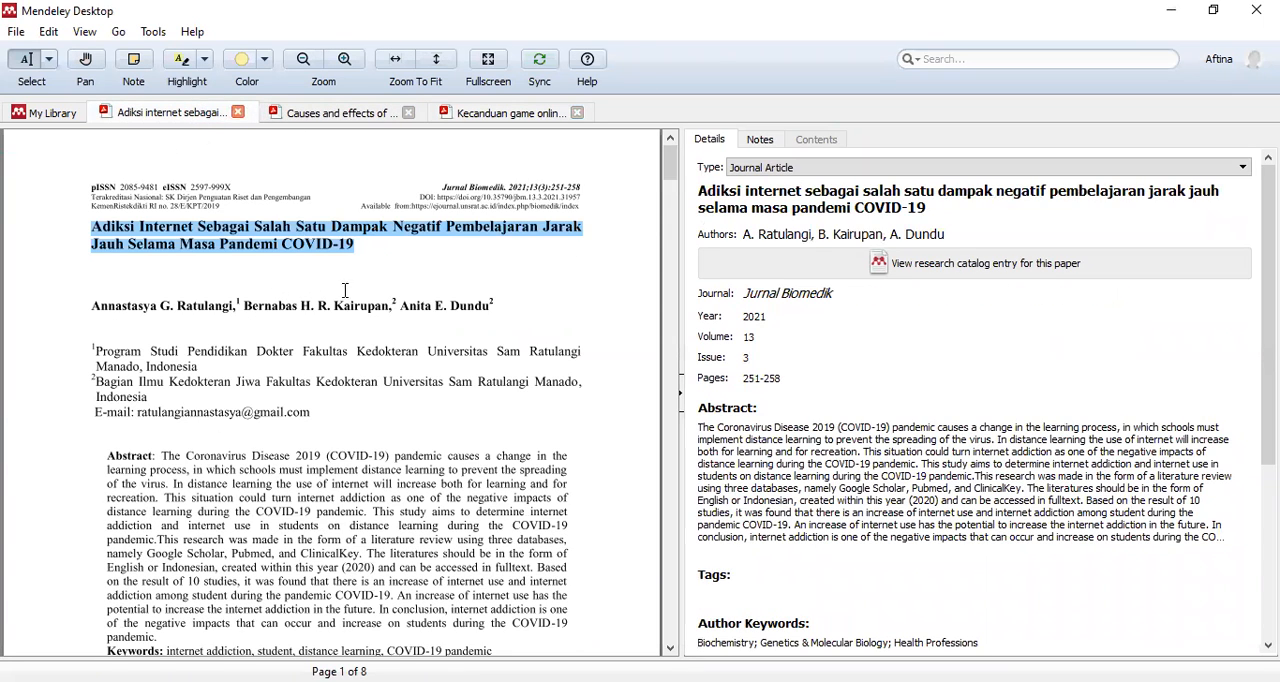
left_click_drag(442, 188, 505, 190)
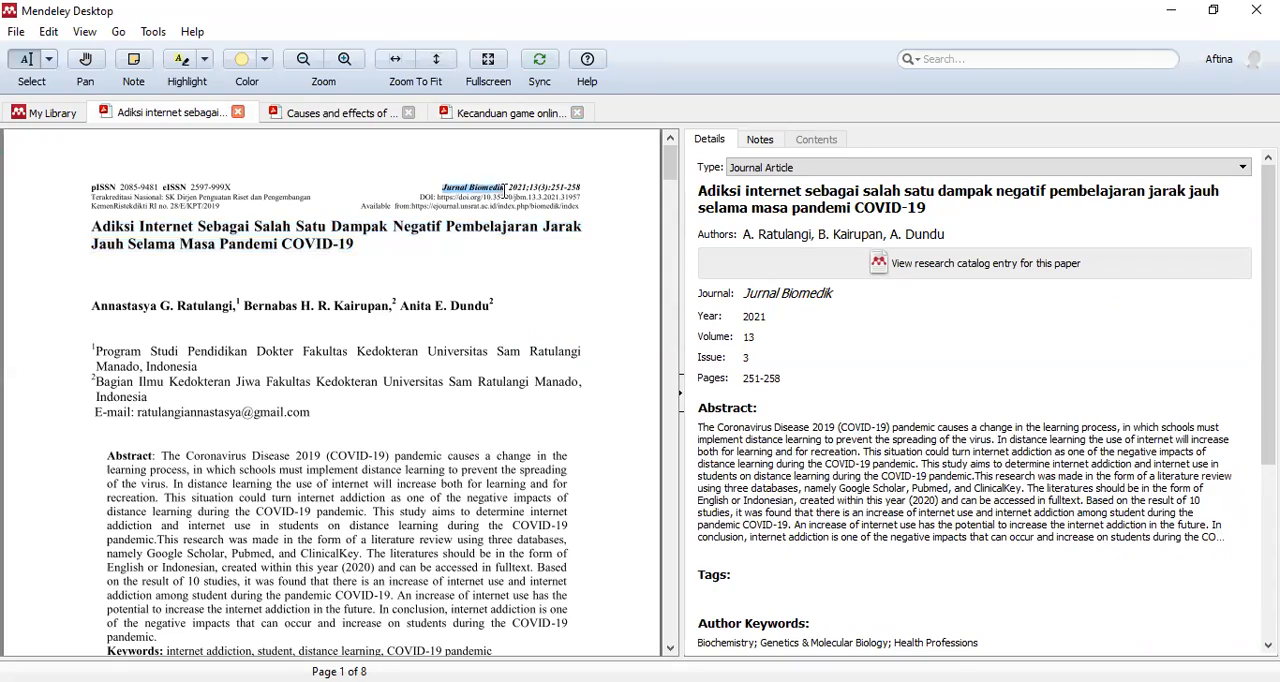
left_click(448, 258)
scroll(430, 278, "down", 5)
scroll(430, 280, "down", 8)
scroll(437, 294, "up", 13)
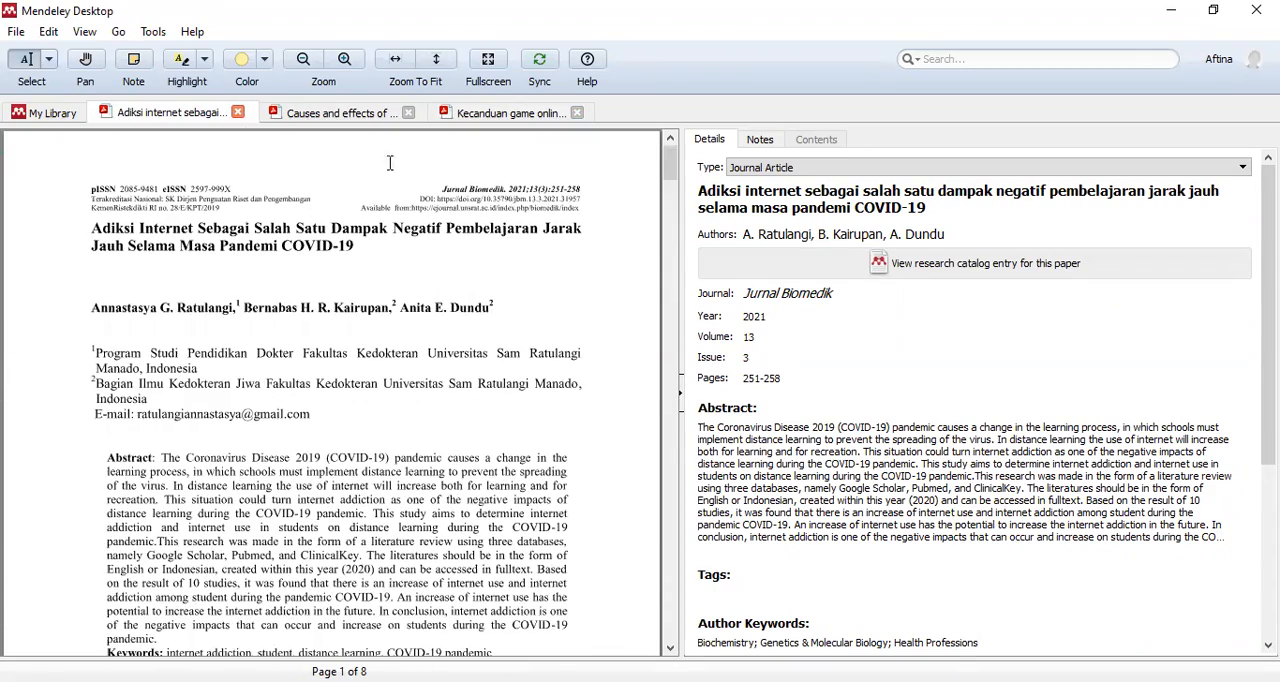
- Change the journal name of the "Causes and effects" paper to "Komunitas: International Journal of Indonesian Society and Culture"
left_click(357, 115)
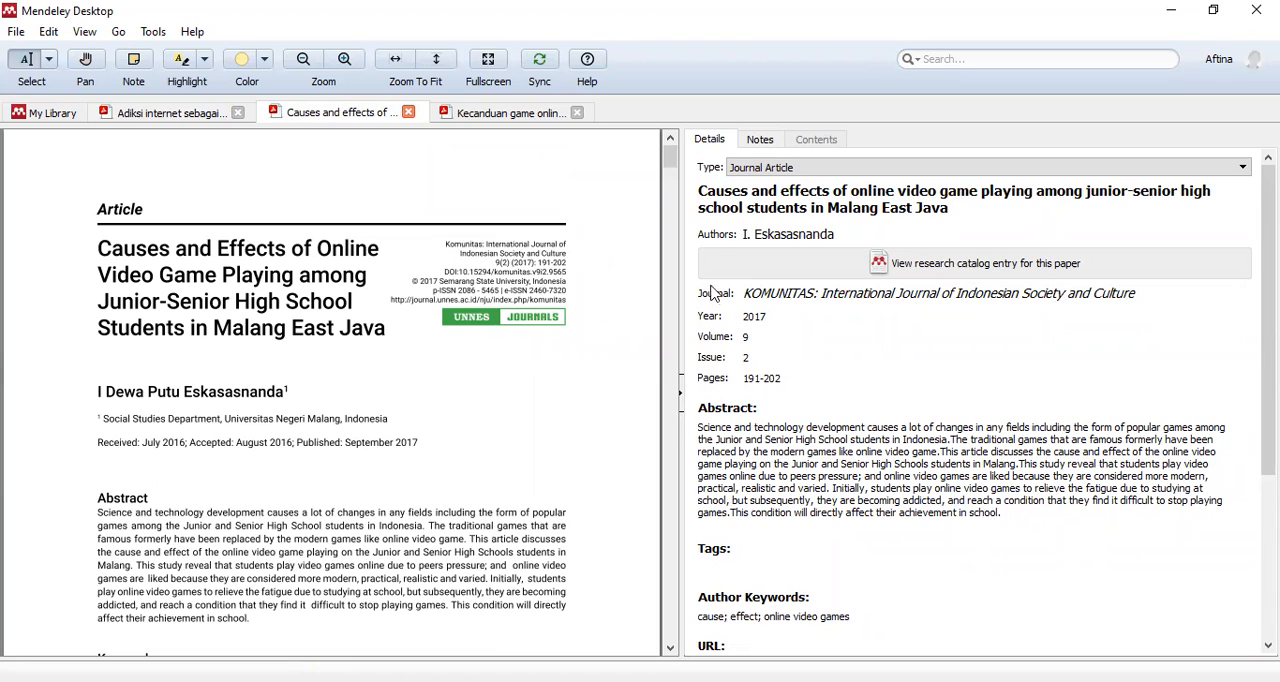
left_click(811, 291)
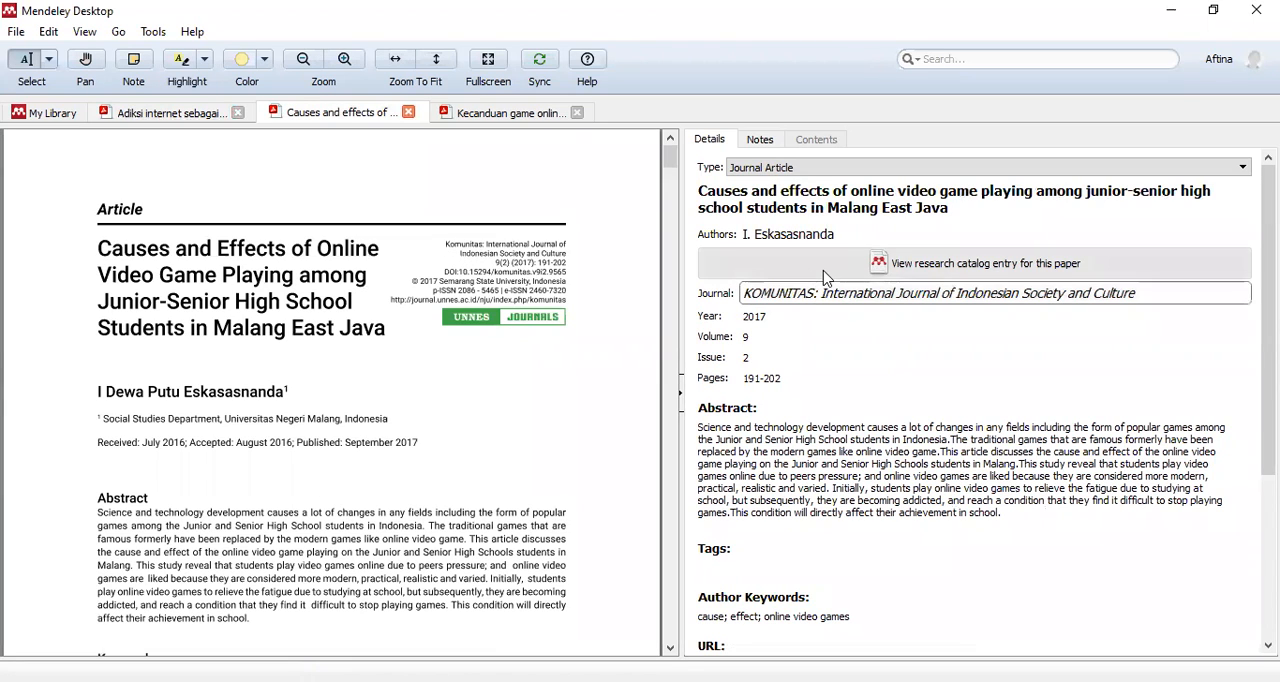
key("BackSpace")
key("BackSpace")
key("BackSpace")
key("BackSpace")
key("BackSpace")
key("BackSpace")
key("BackSpace")
key("BackSpace")
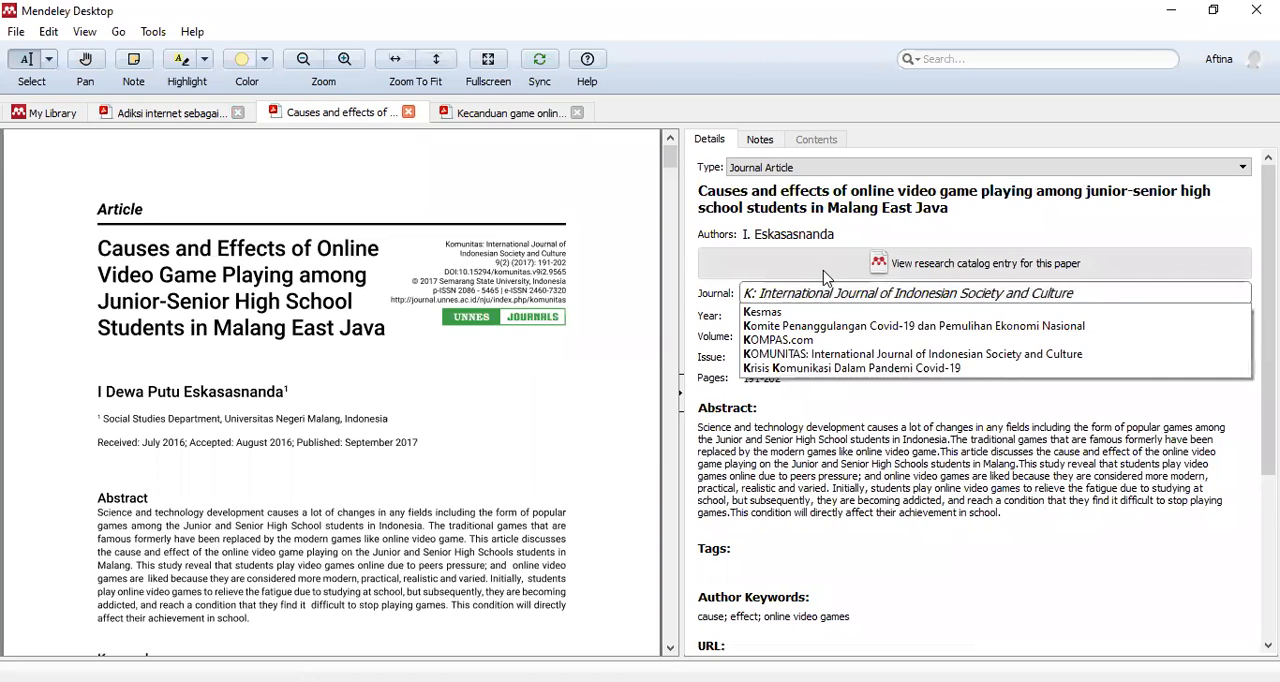
type("omunitas")
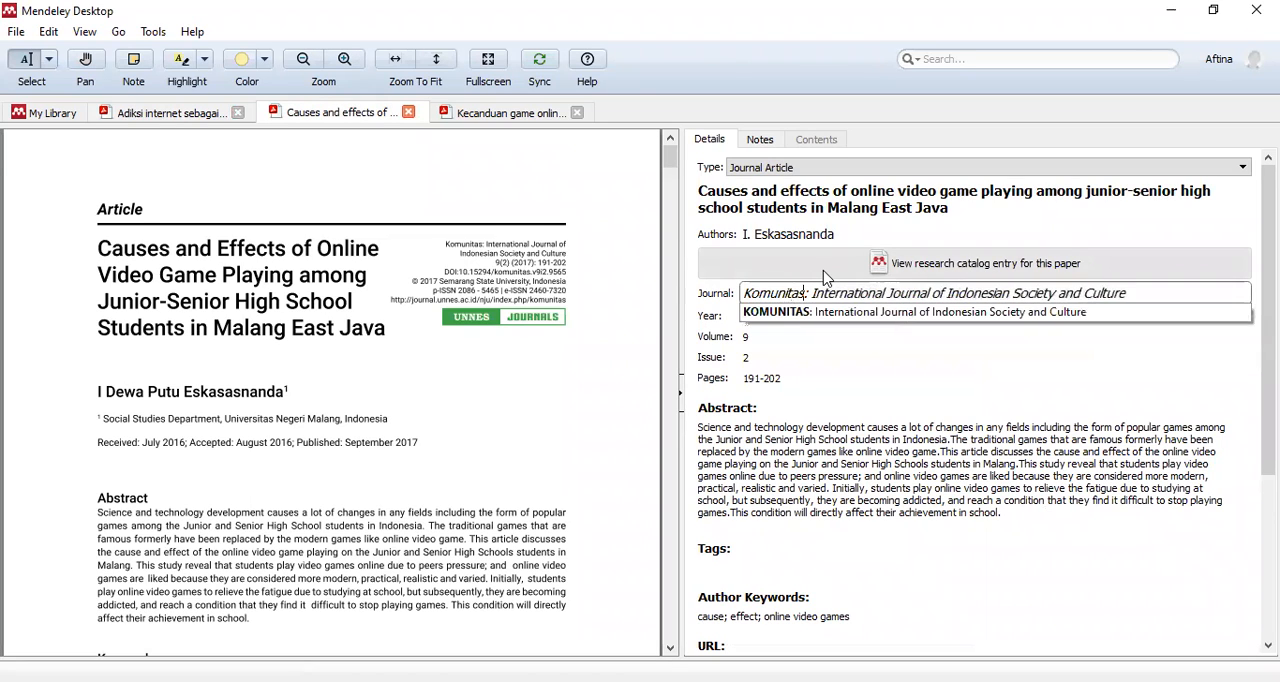
left_click(860, 312)
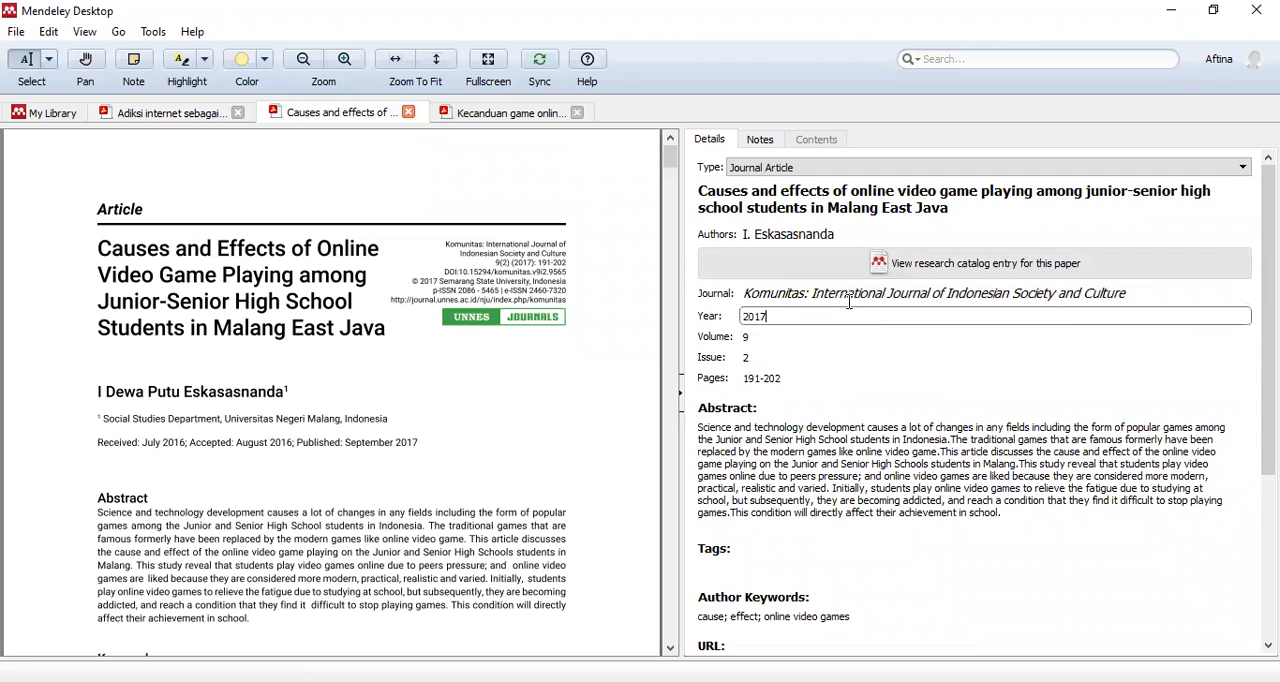
- Review the journal names of the other two papers, and the year, volume and issue of the "Kecanduan game online" paper
left_click(540, 114)
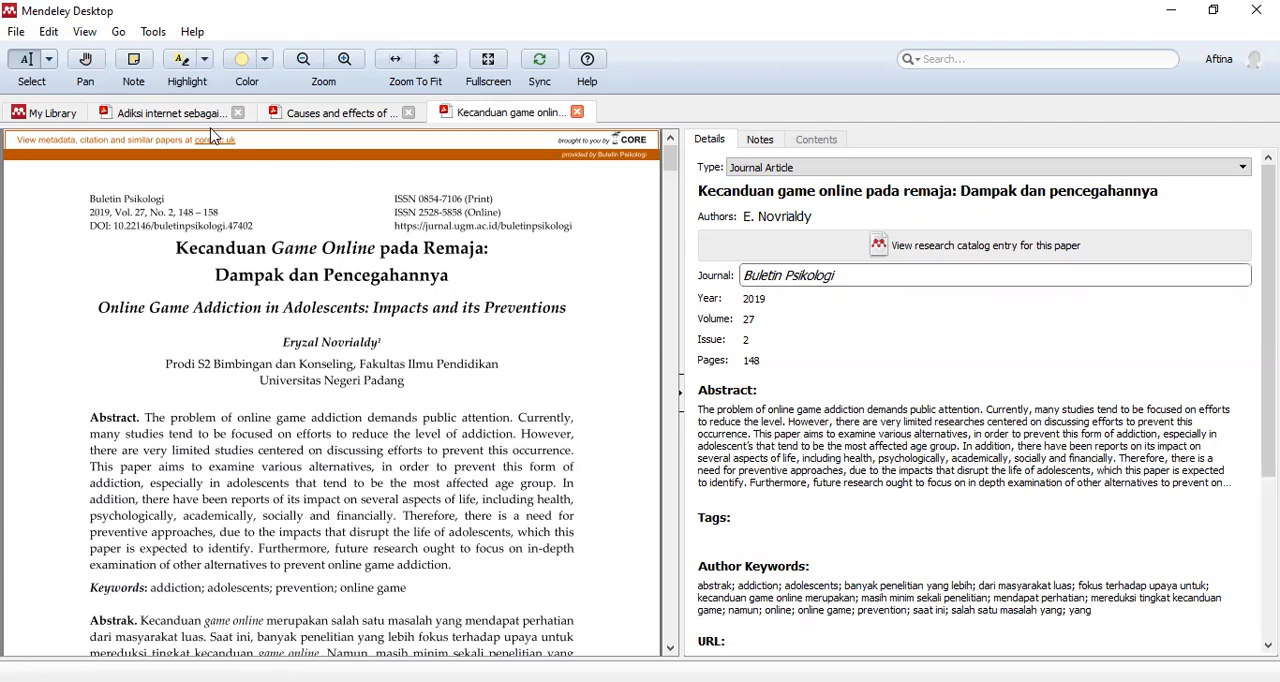
left_click(165, 113)
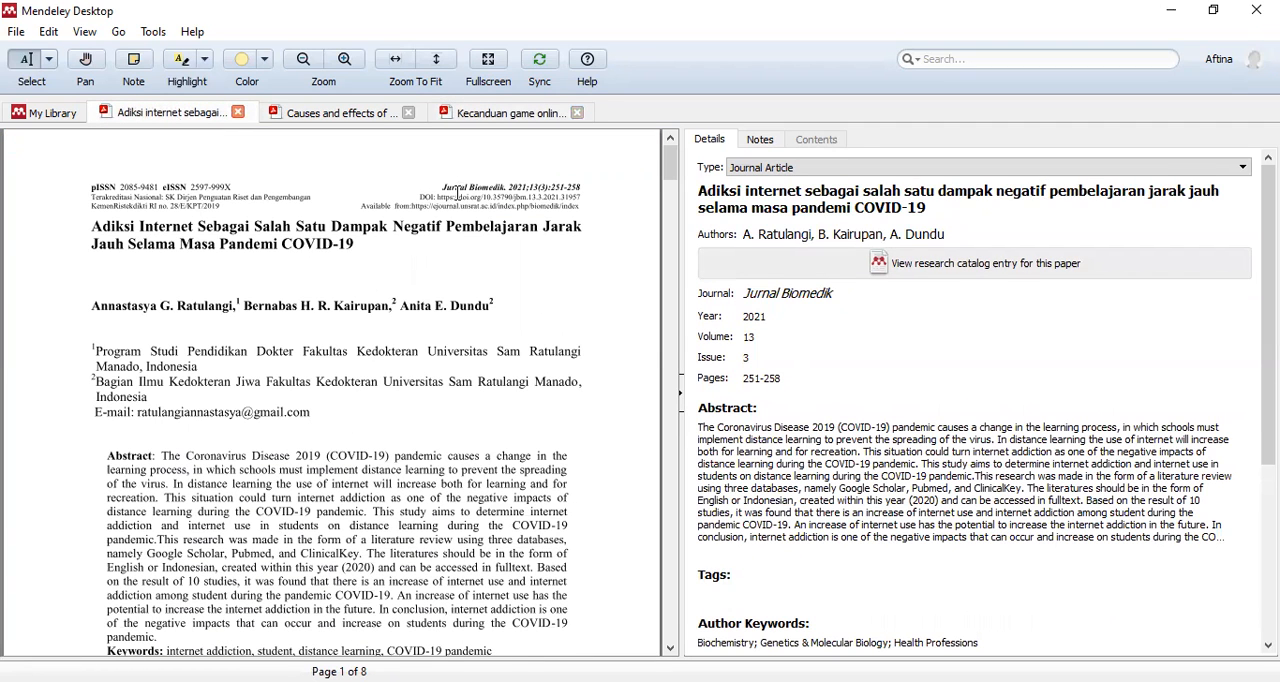
left_click(487, 114)
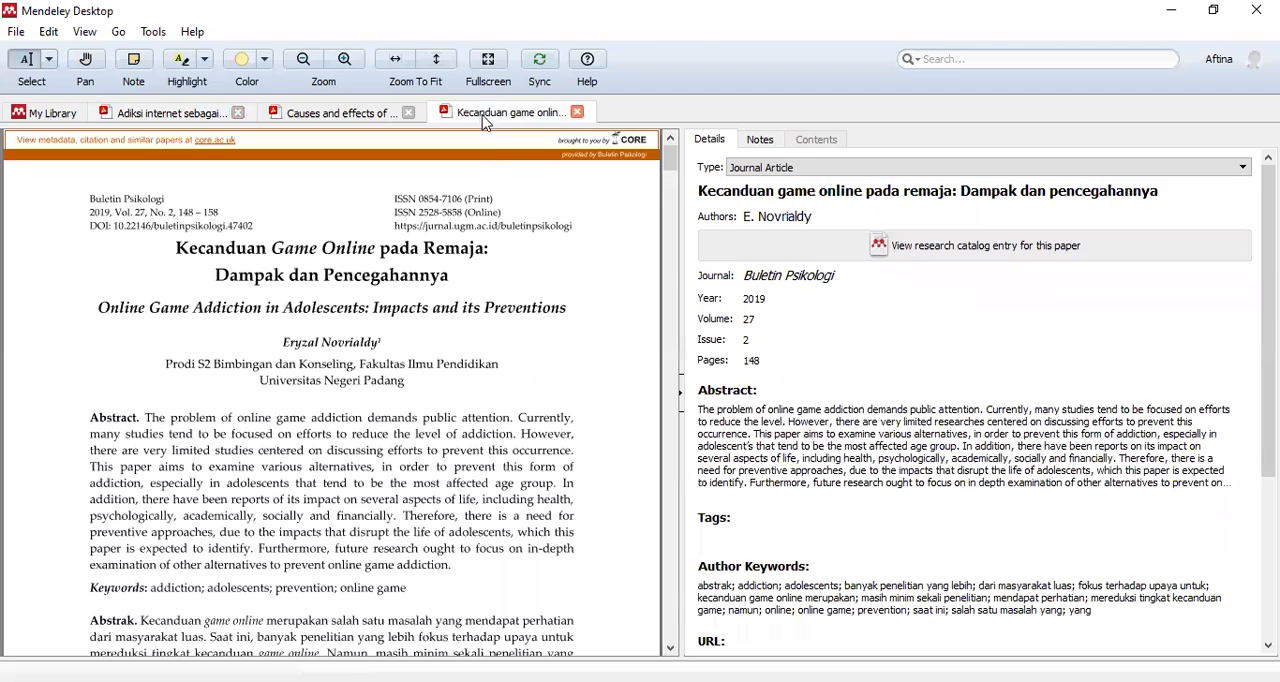
left_click(775, 300)
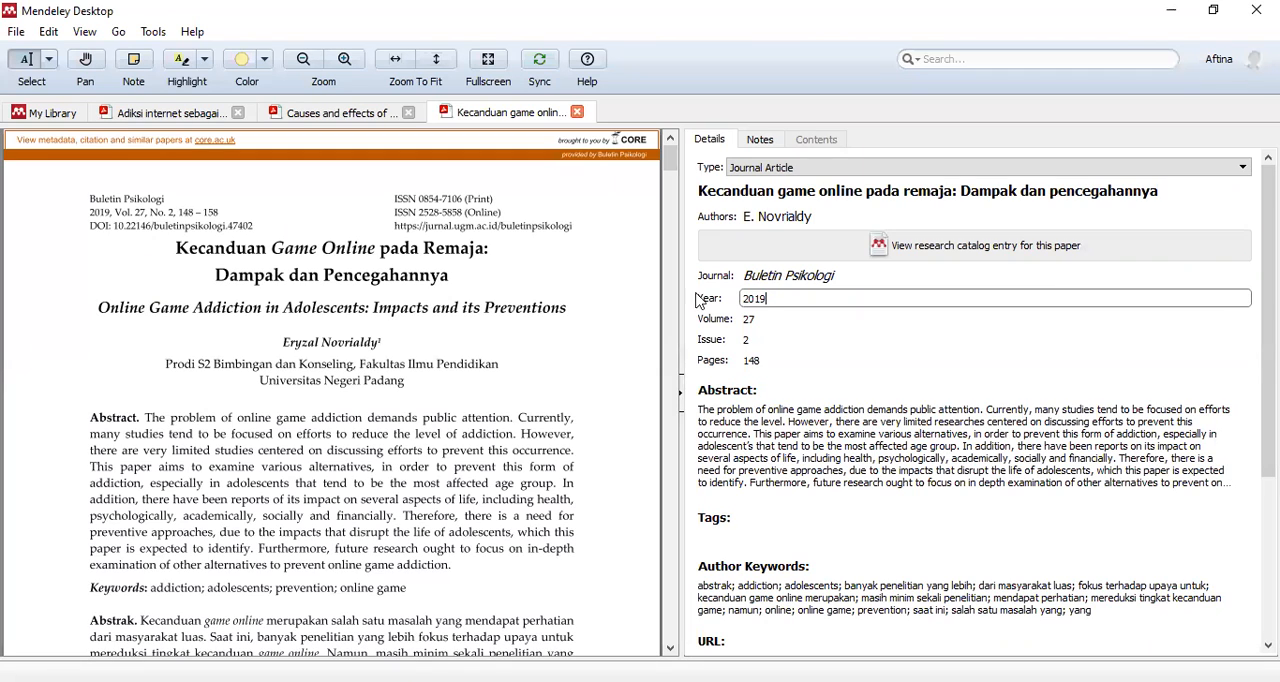
left_click(778, 324)
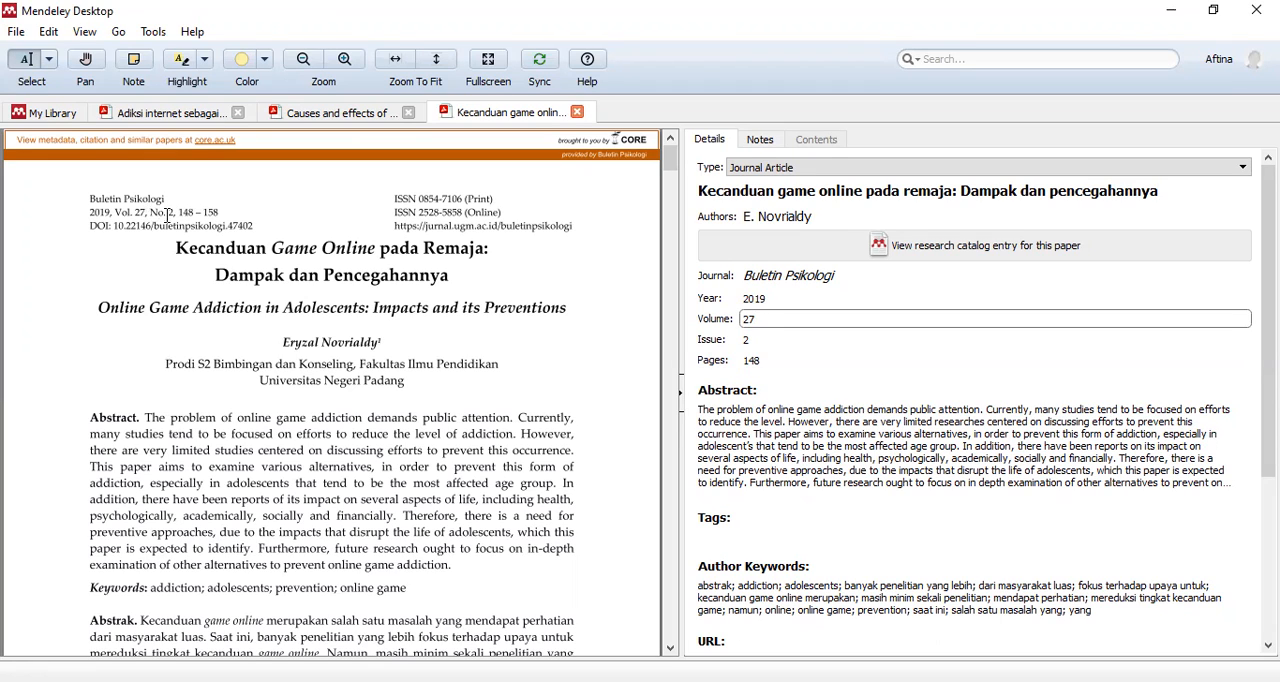
left_click(742, 341)
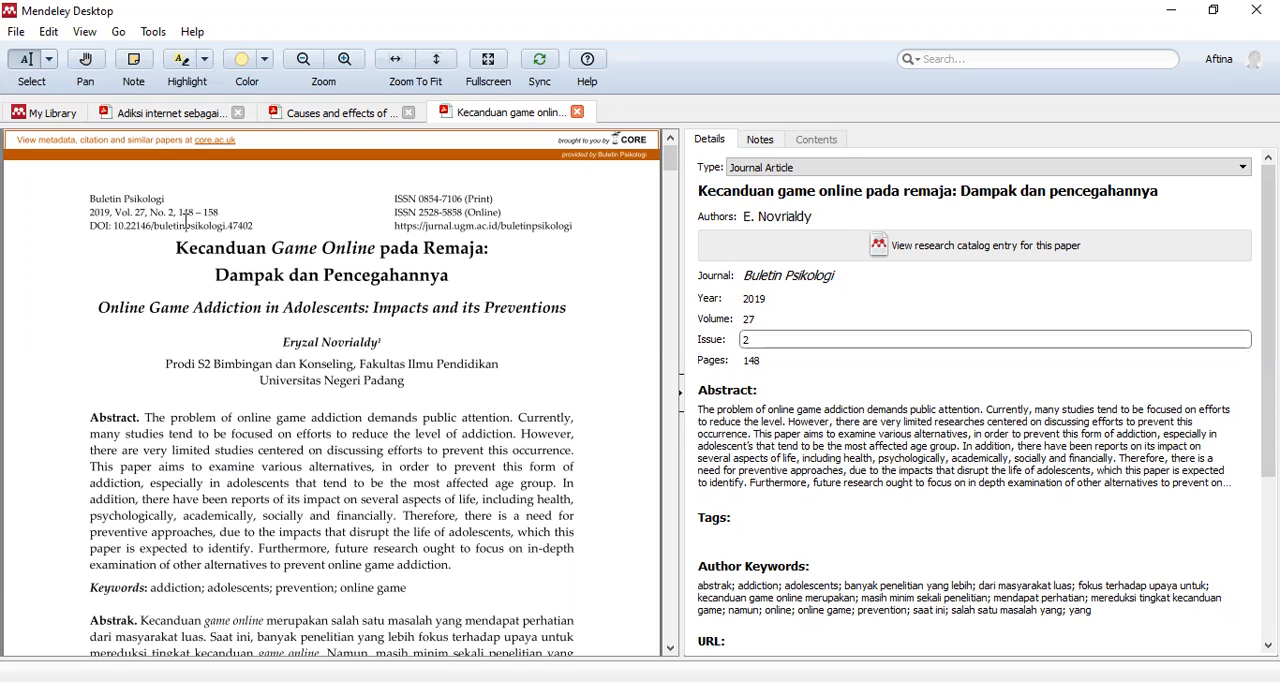
- Set the pages of the "Kecanduan game online" paper to 148-158 and its issue to 2, following the printed citation line
left_click_drag(178, 213, 220, 213)
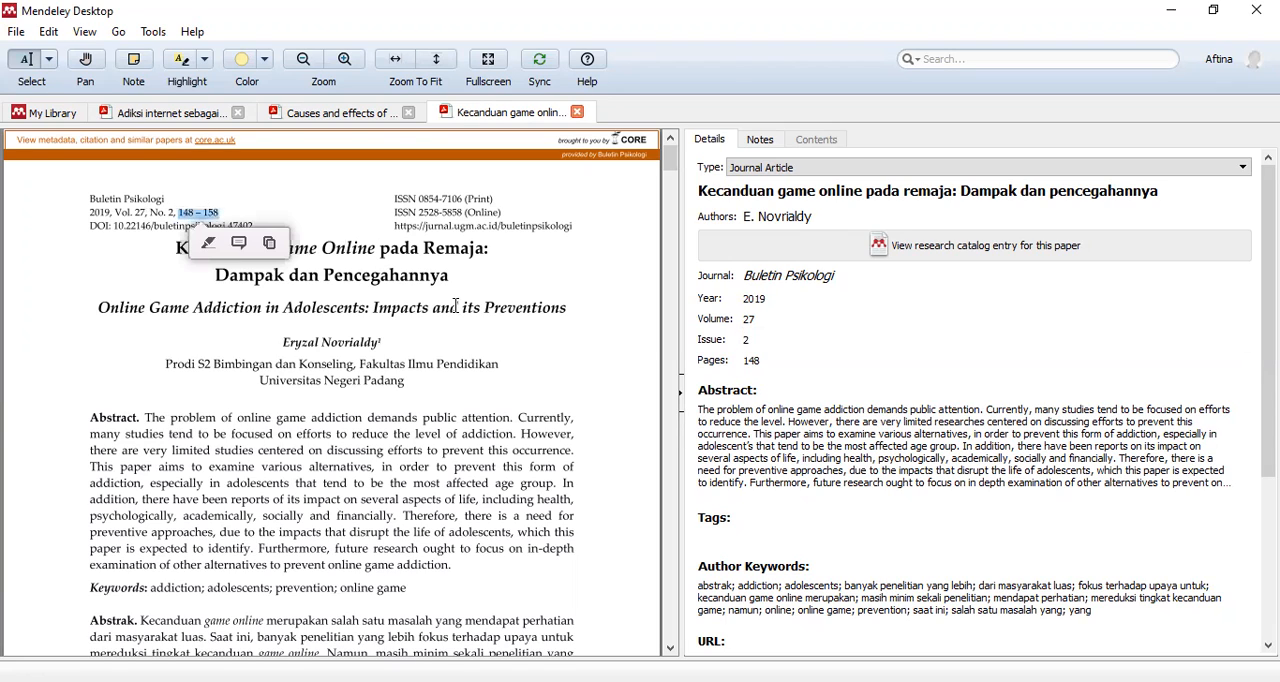
left_click(778, 360)
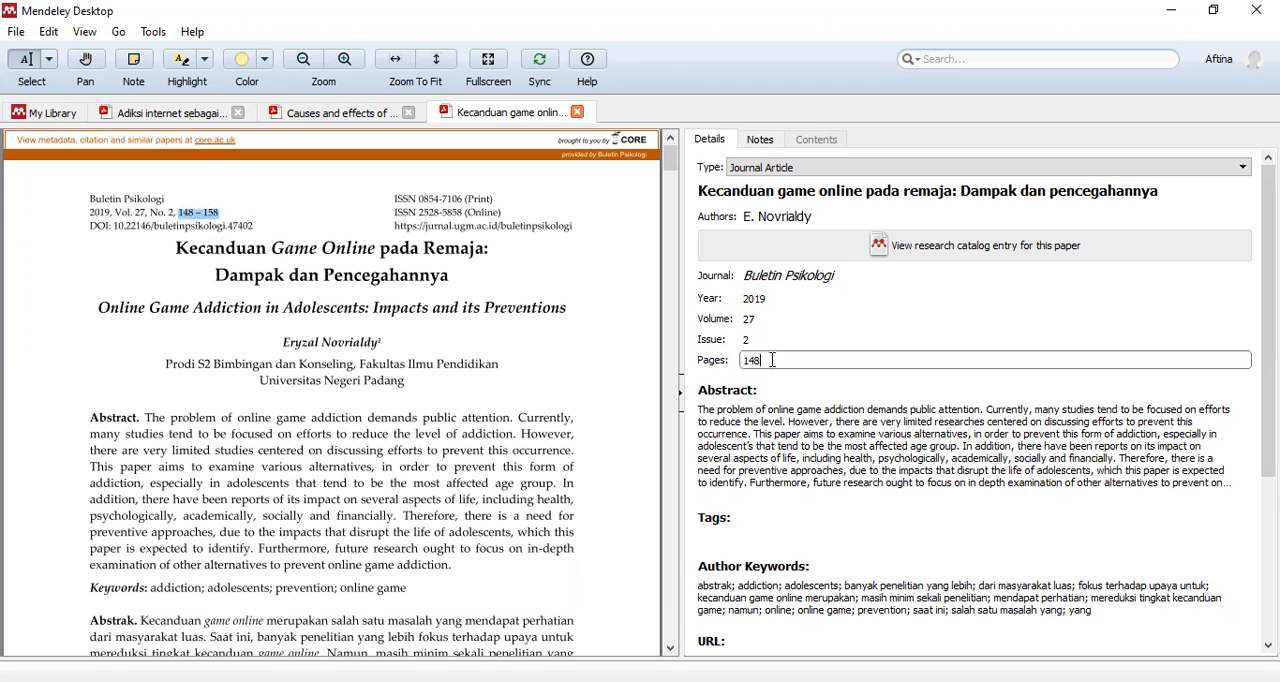
left_click(188, 214)
left_click(780, 358)
type("-158")
left_click(770, 342)
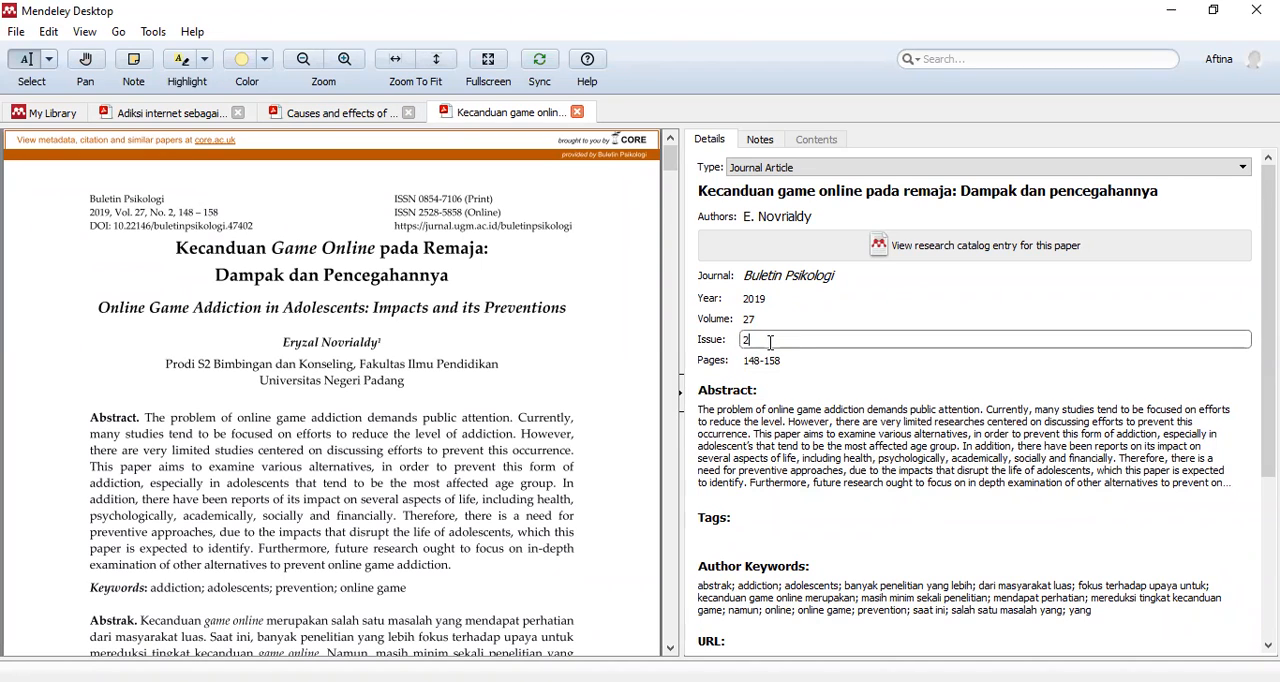
type("2")
left_click(834, 362)
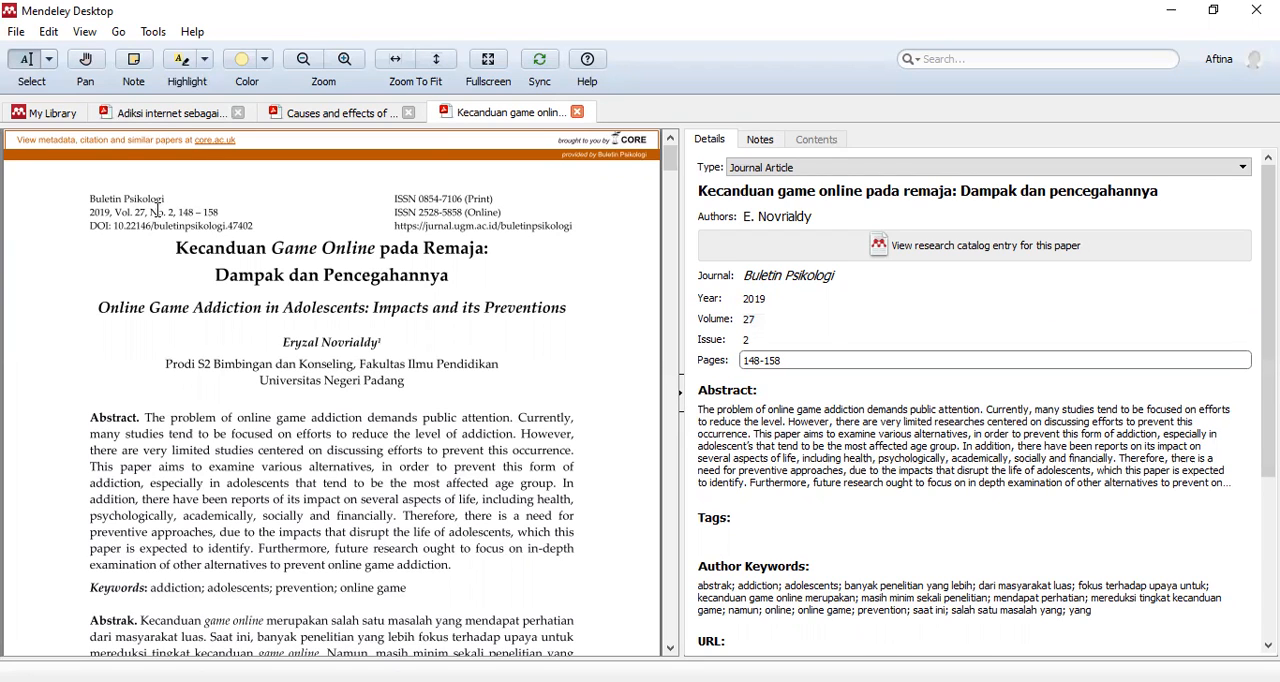
- Check the year, volume, issue and pages fields against the citation line printed on the paper's first page
left_click(109, 214)
left_click_drag(150, 213, 176, 213)
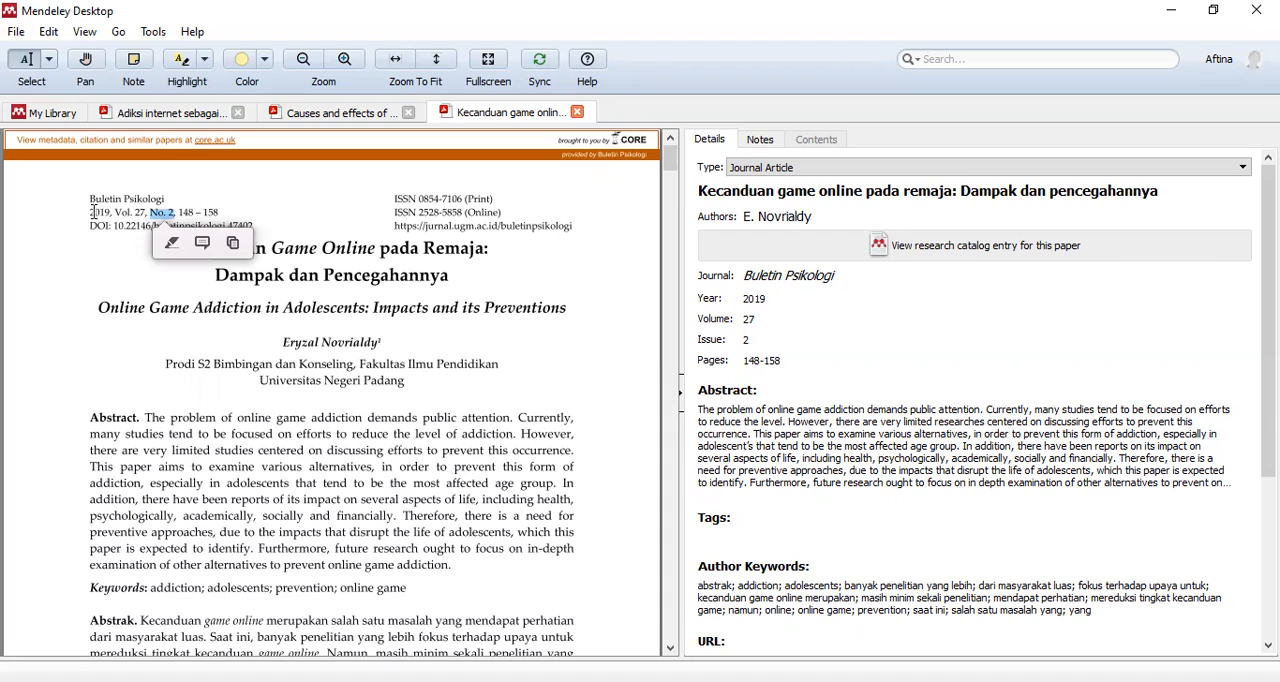
left_click(167, 216)
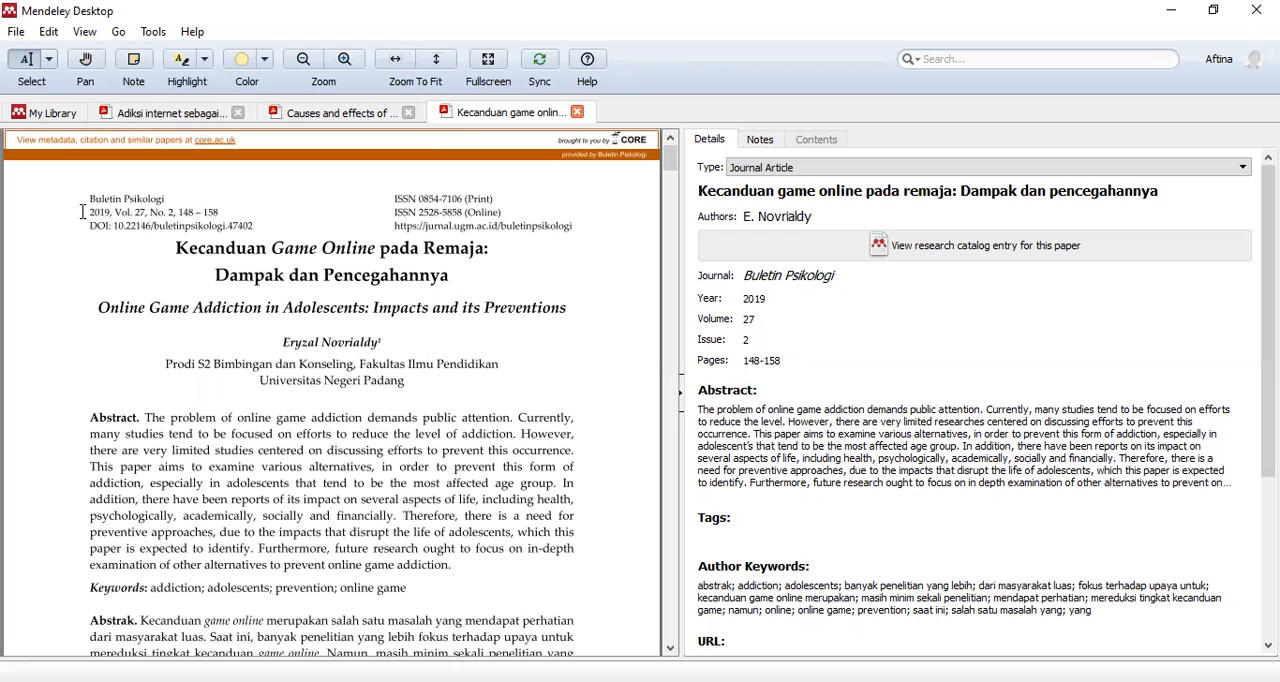
left_click_drag(88, 200, 236, 227)
left_click(229, 213)
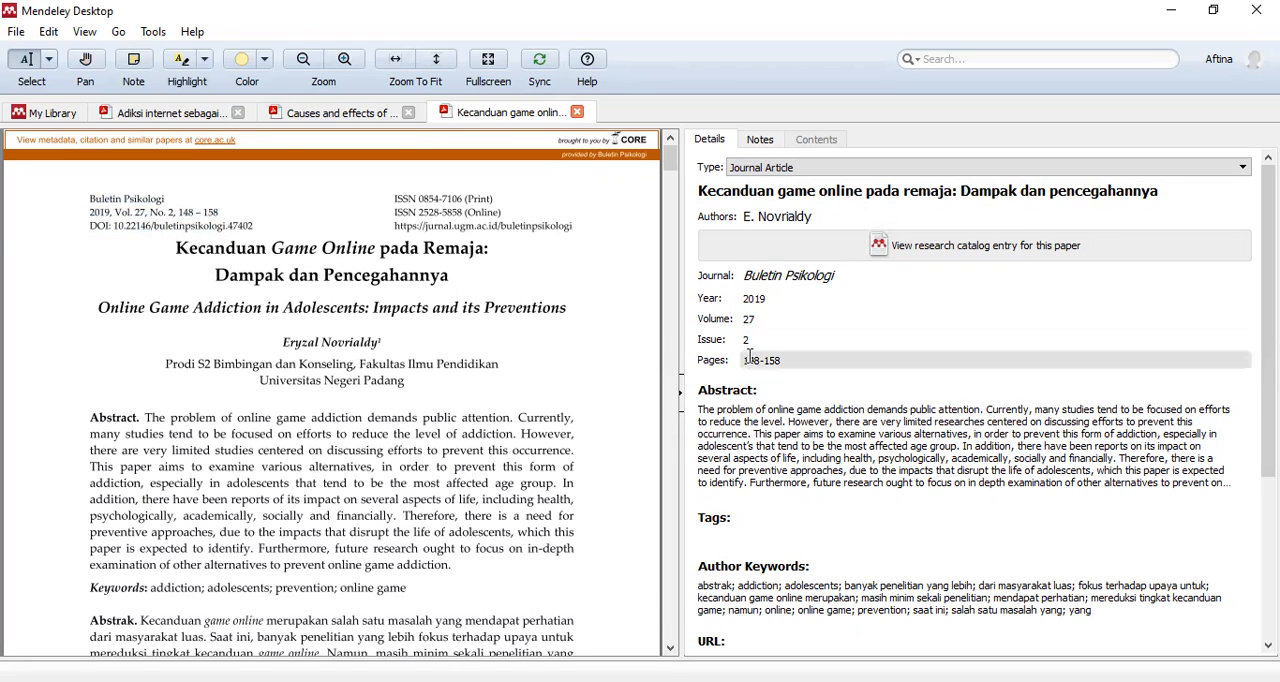
left_click(785, 342)
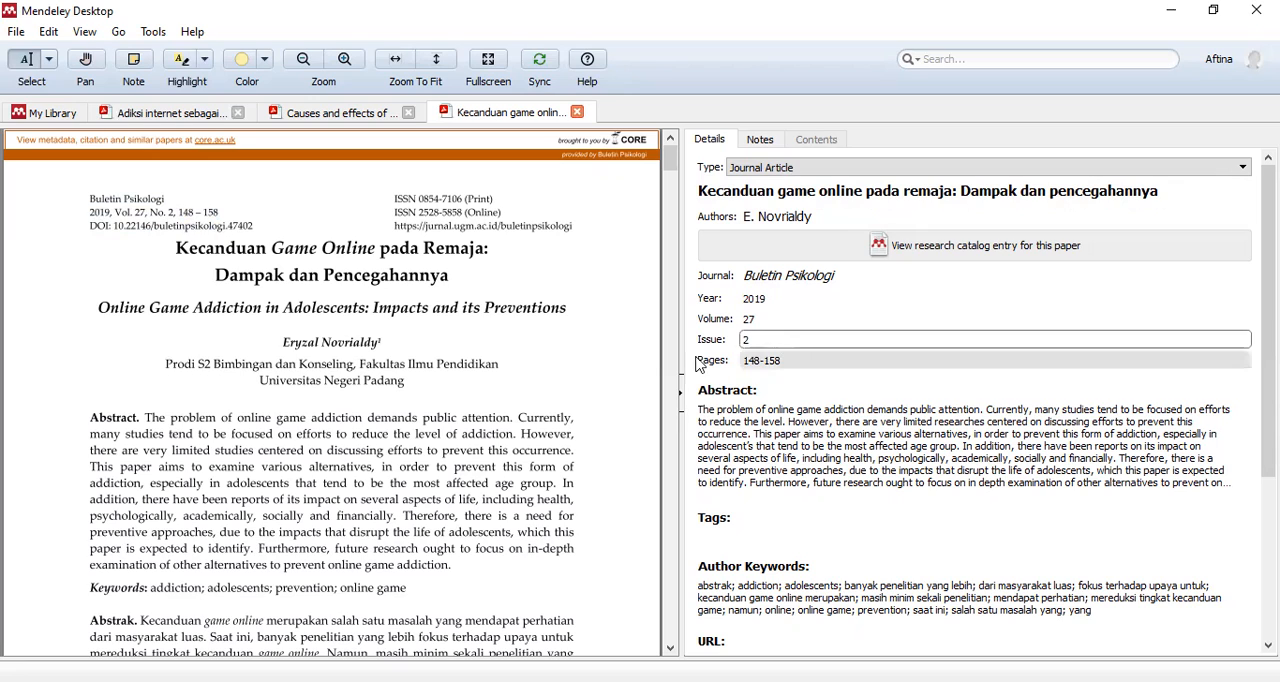
left_click(766, 299)
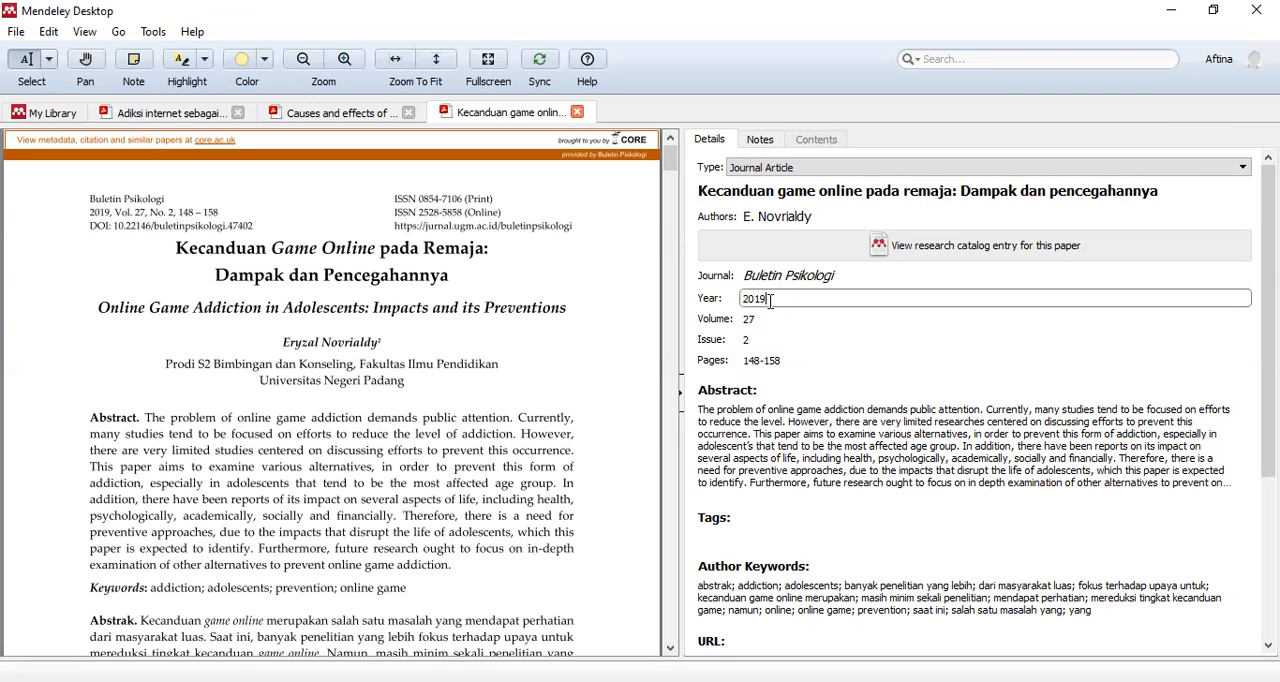
left_click(761, 319)
left_click(760, 360)
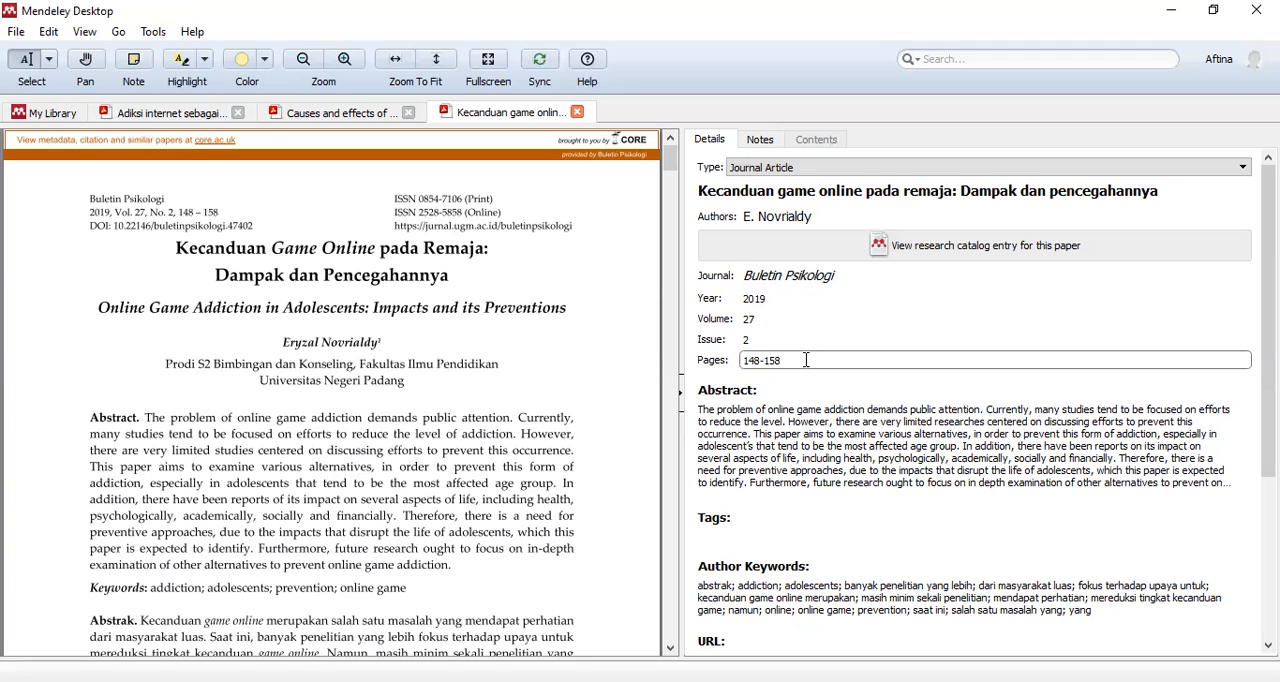
- Clear all existing text from the Abstract field of the "Kecanduan game online" paper
scroll(841, 345, "down", 1)
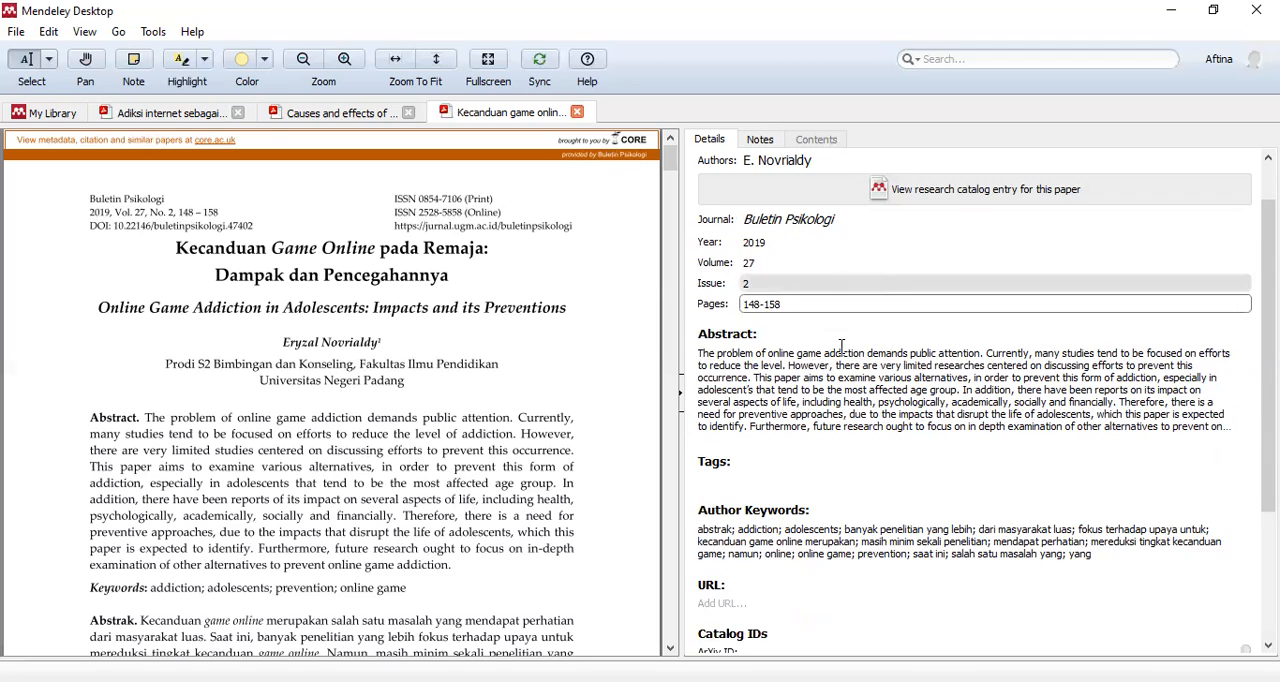
scroll(841, 345, "down", 1)
scroll(444, 455, "down", 1)
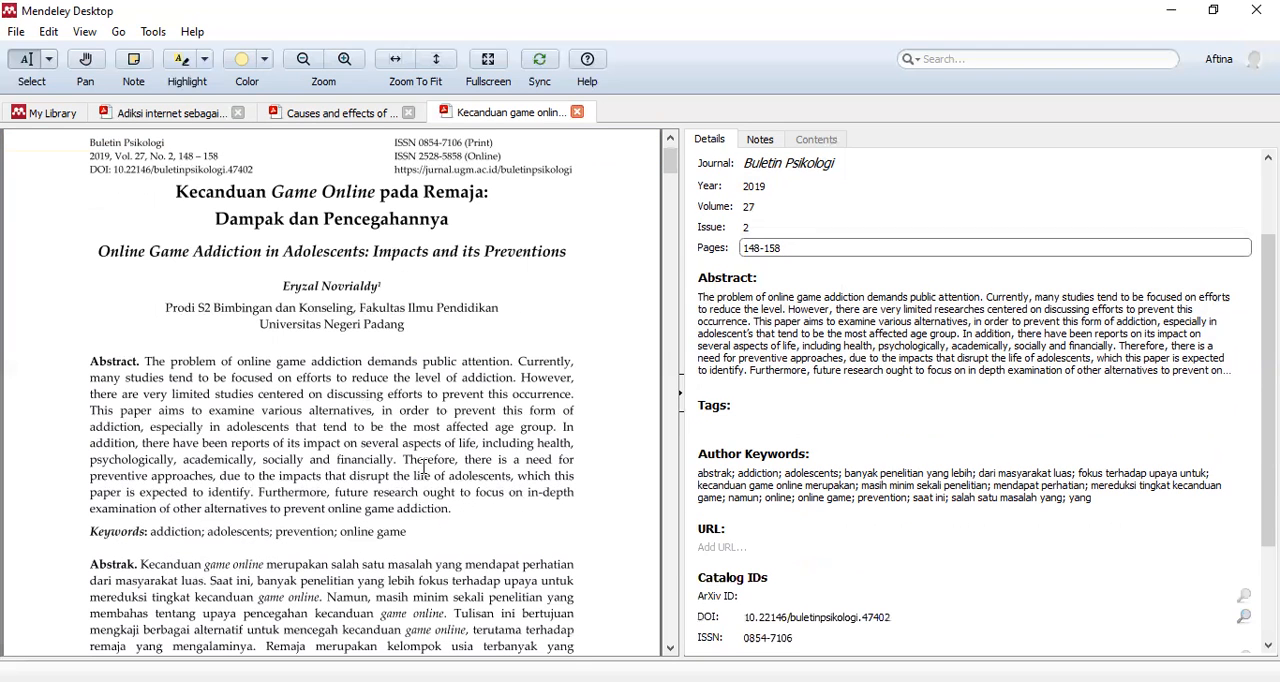
left_click(731, 341)
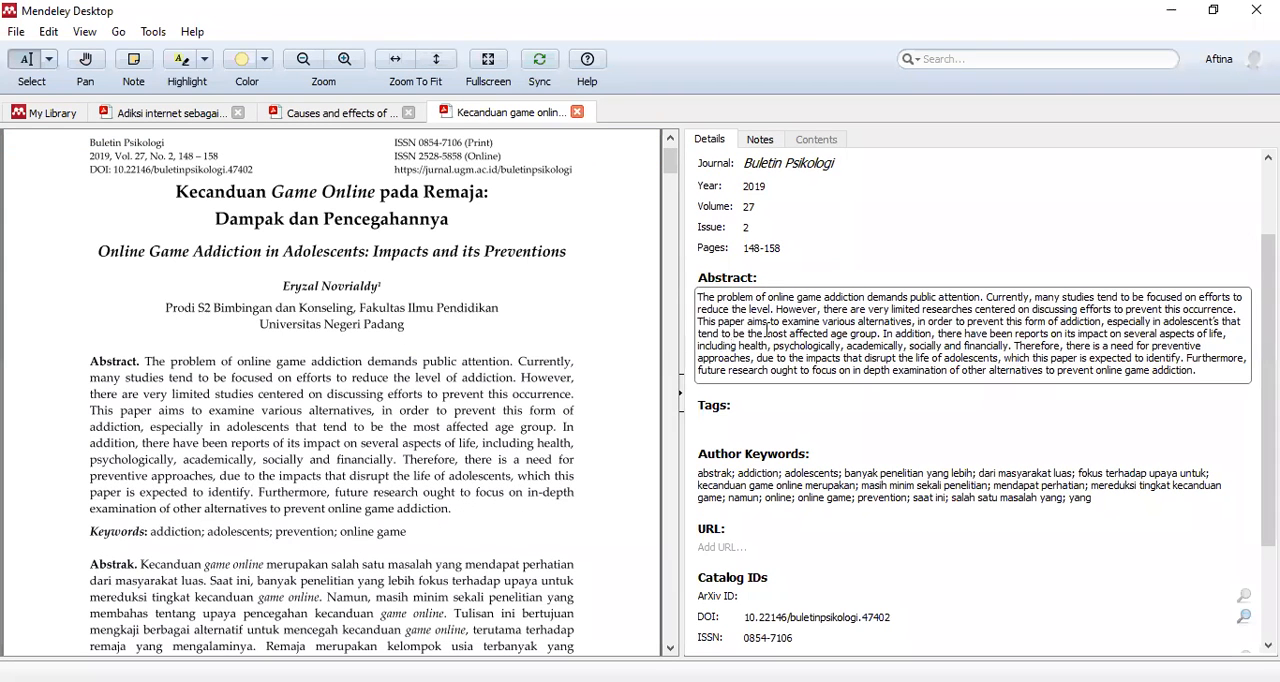
left_click(720, 310)
scroll(868, 268, "up", 2)
scroll(845, 362, "down", 2)
key("ctrl+a")
key("Delete")
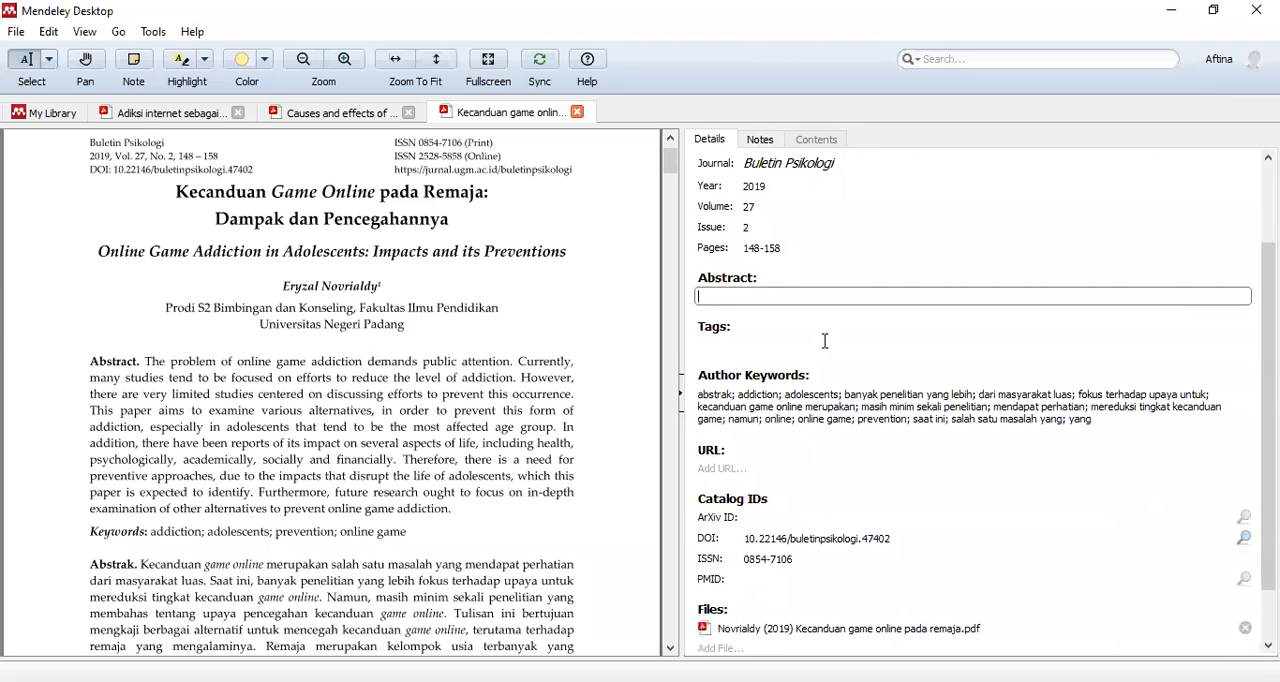
- Copy the English abstract text from the PDF's first page and paste it into the empty Abstract field
left_click(806, 296)
left_click_drag(148, 359, 432, 494)
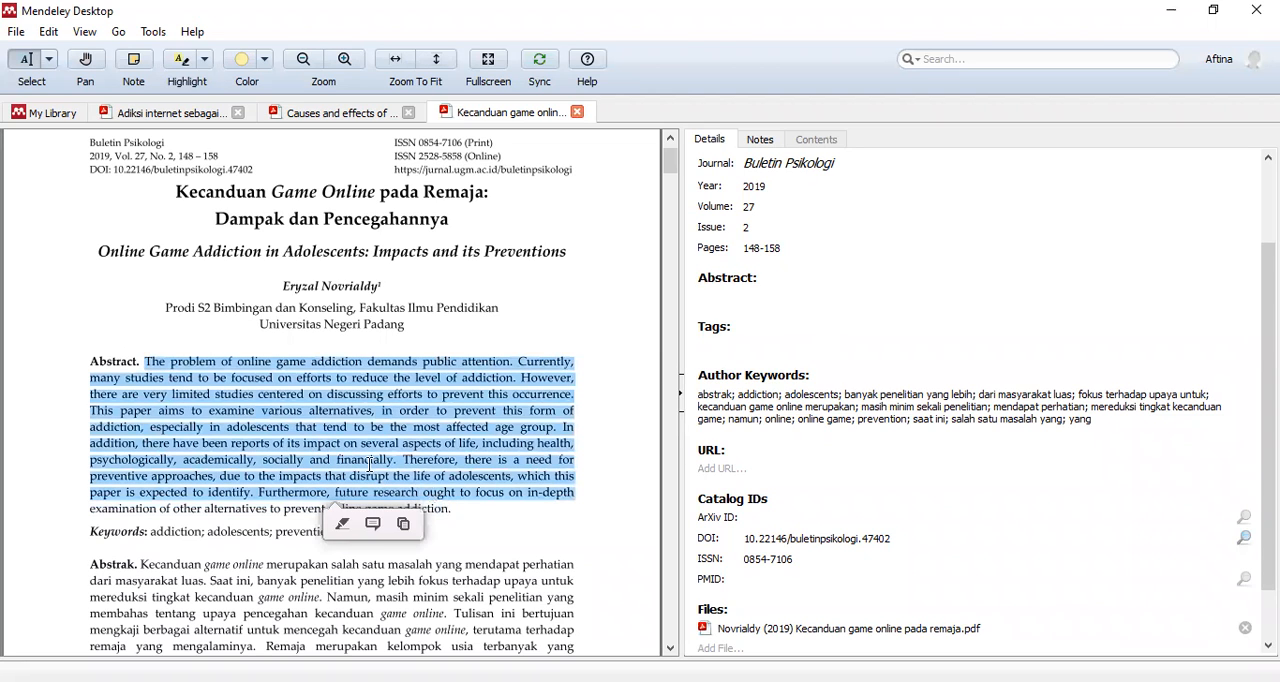
right_click(369, 463)
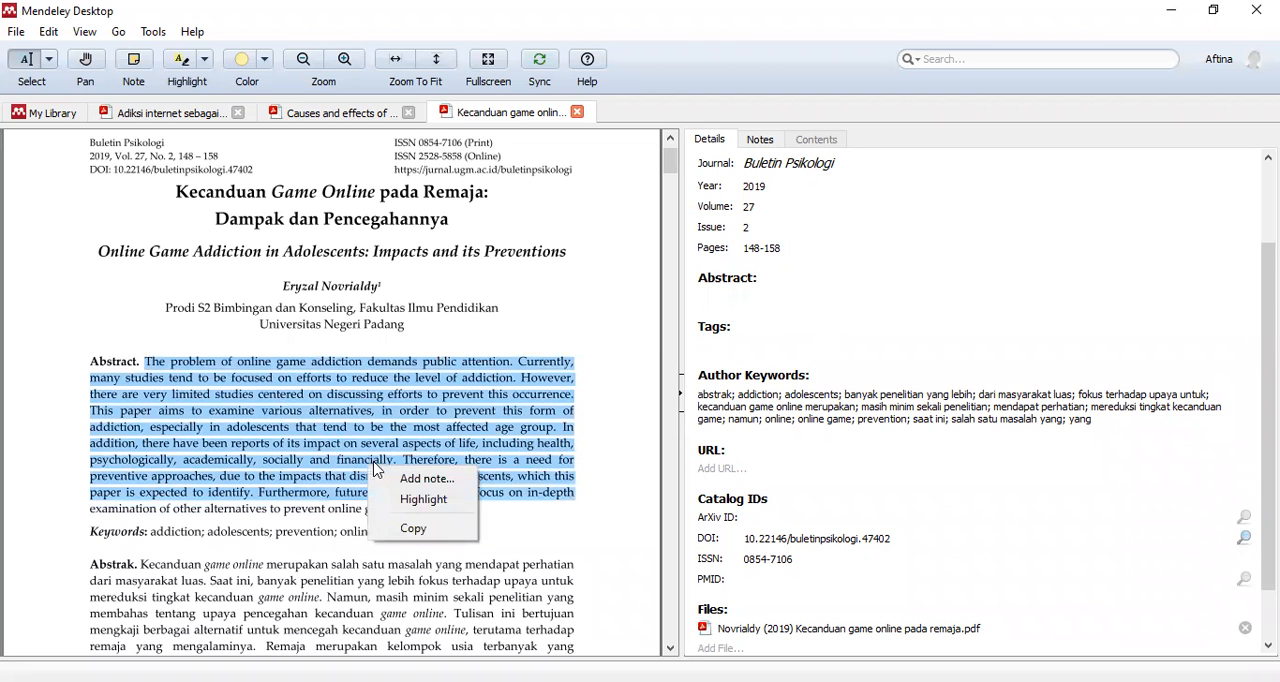
left_click(438, 530)
left_click(765, 292)
right_click(763, 303)
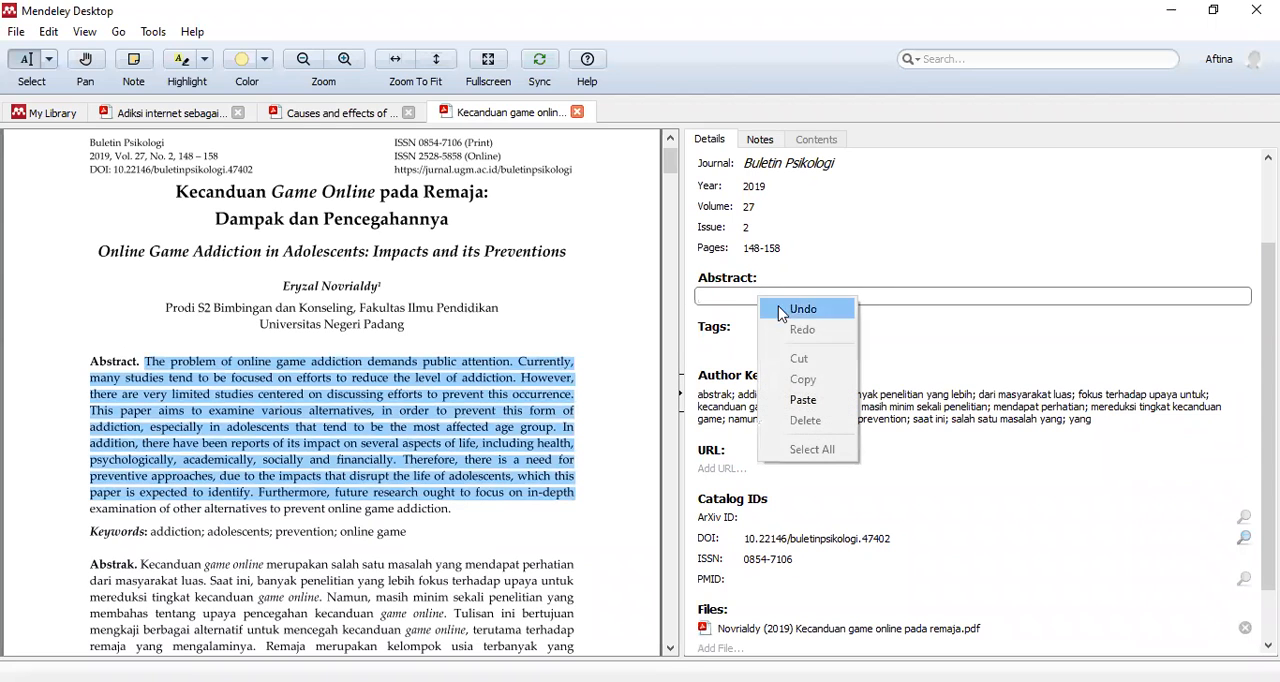
left_click(806, 400)
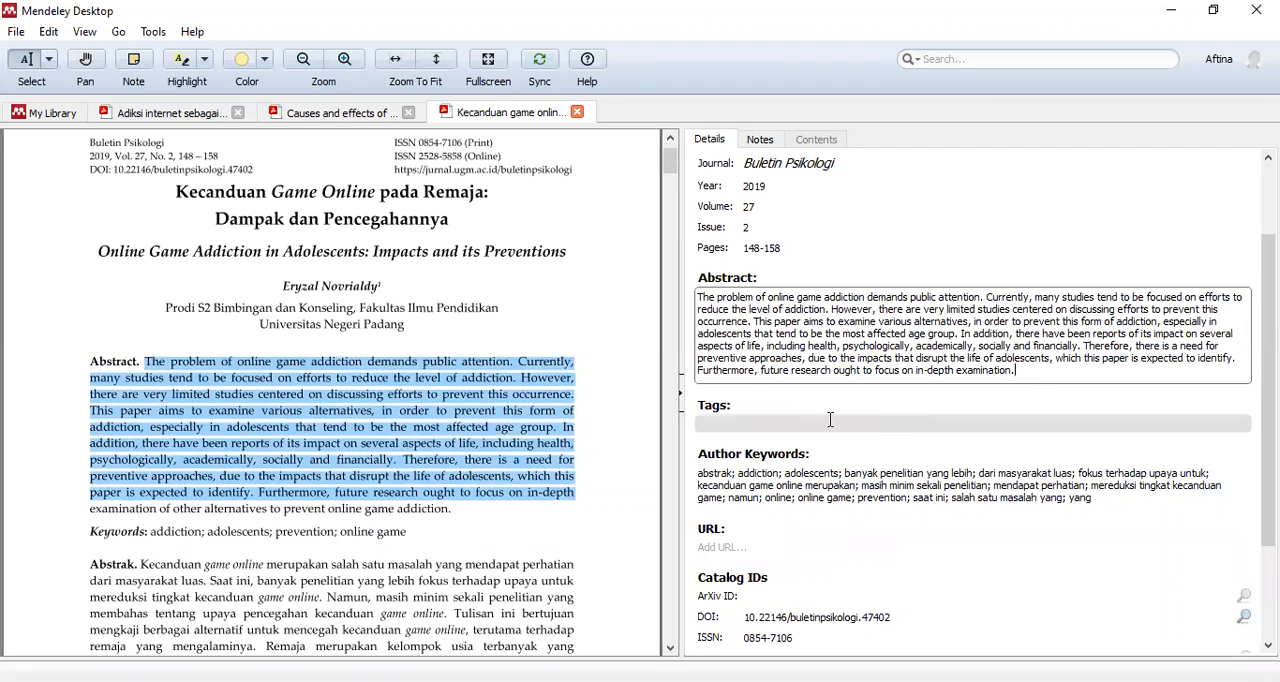
- Add the tag "tugas Aplikom;" to the "Kecanduan game online" paper
key("Tab")
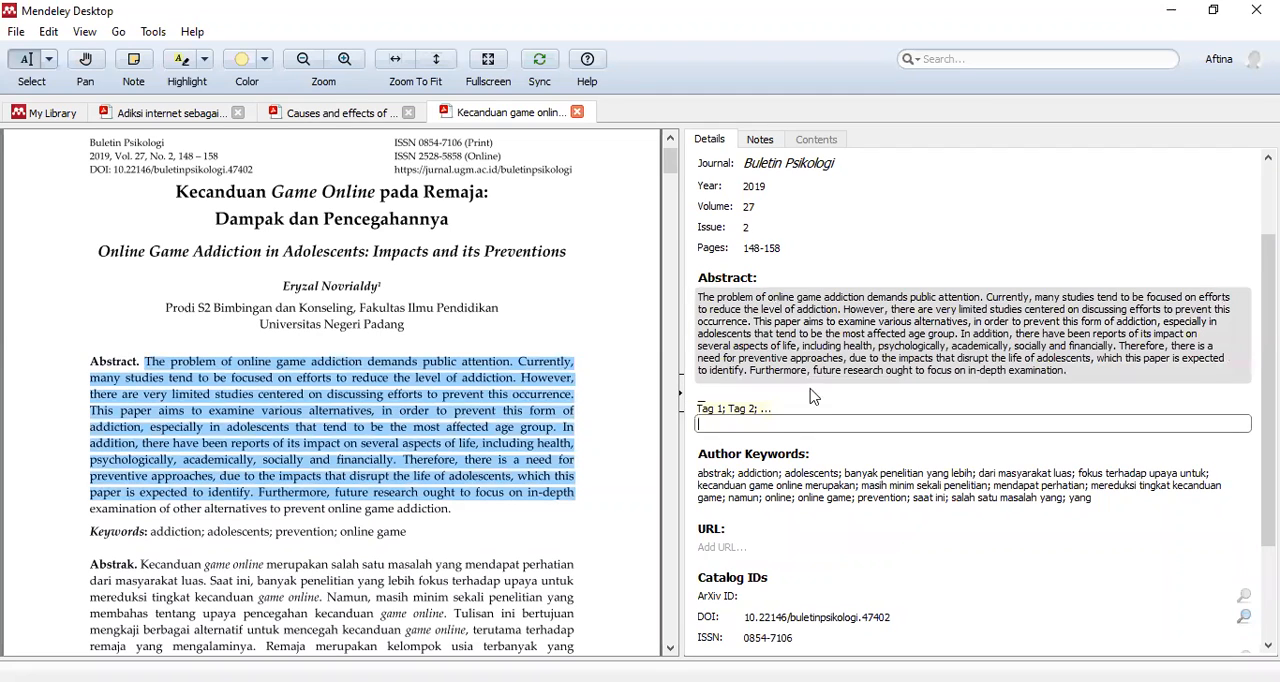
scroll(775, 418, "down", 3)
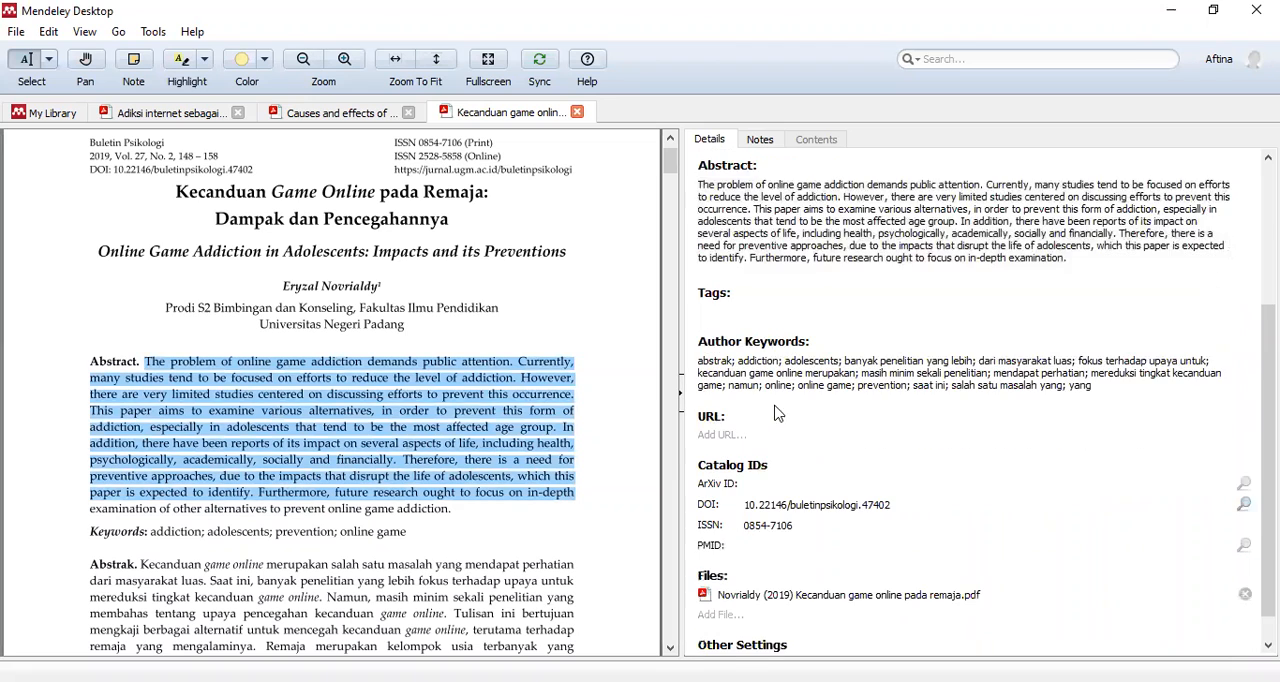
left_click(761, 314)
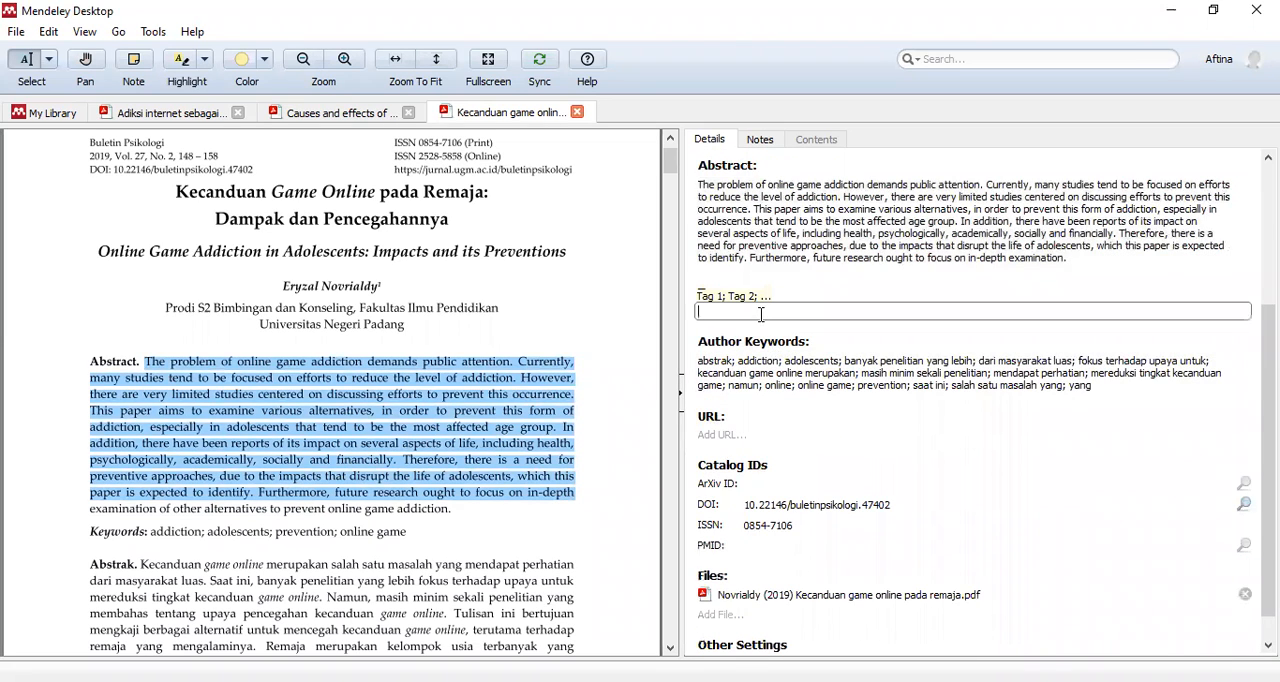
left_click(776, 221)
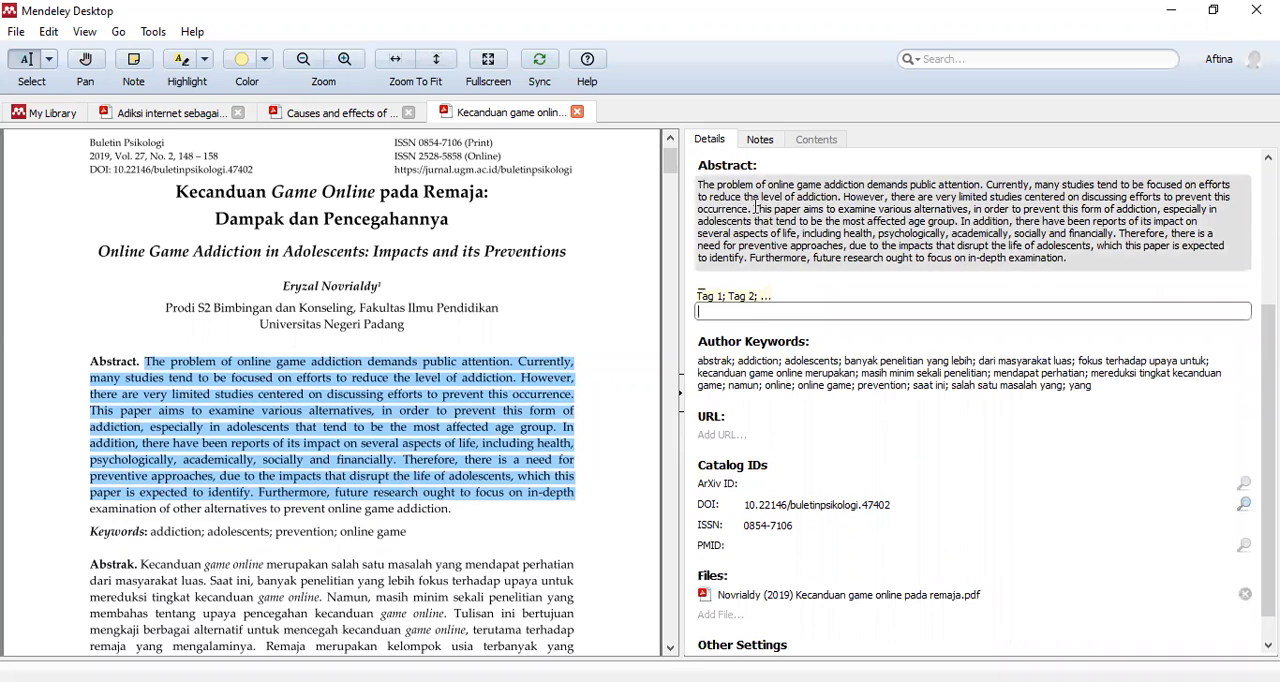
left_click(767, 312)
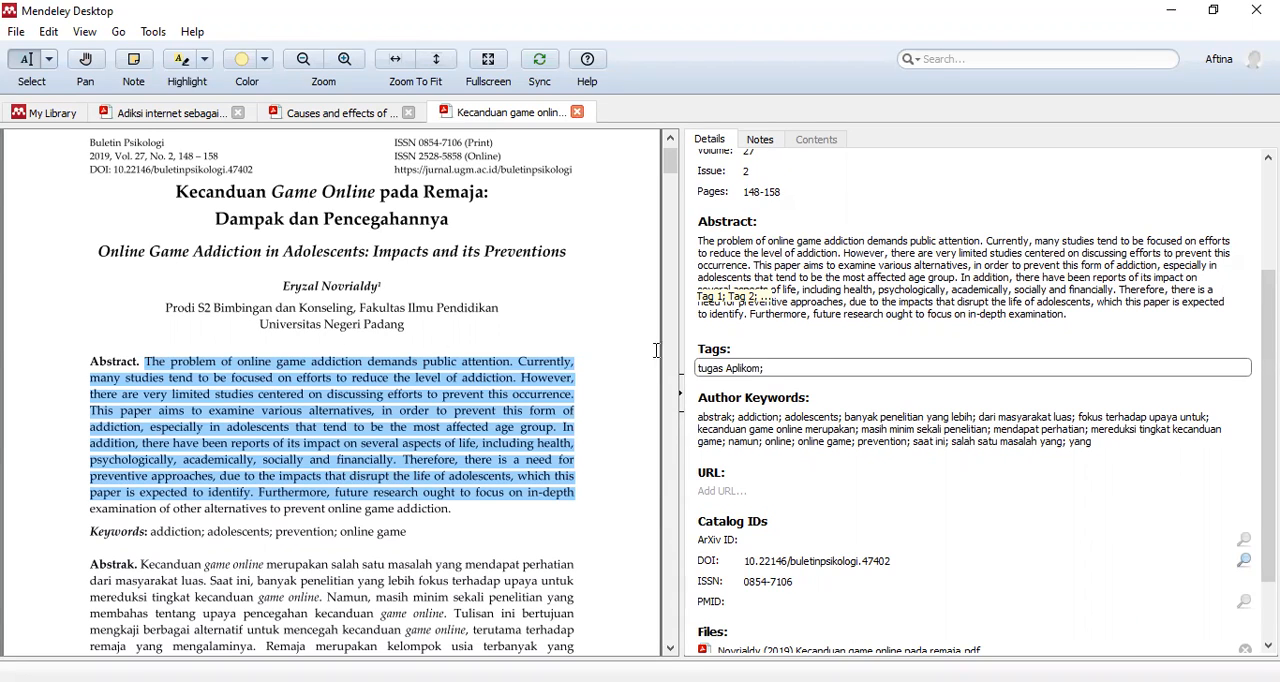
- Return to the library and filter the Tugas Aplikom Mendeley folder by My Tags, showing only documents tagged "tugas Aplikom"
left_click(46, 110)
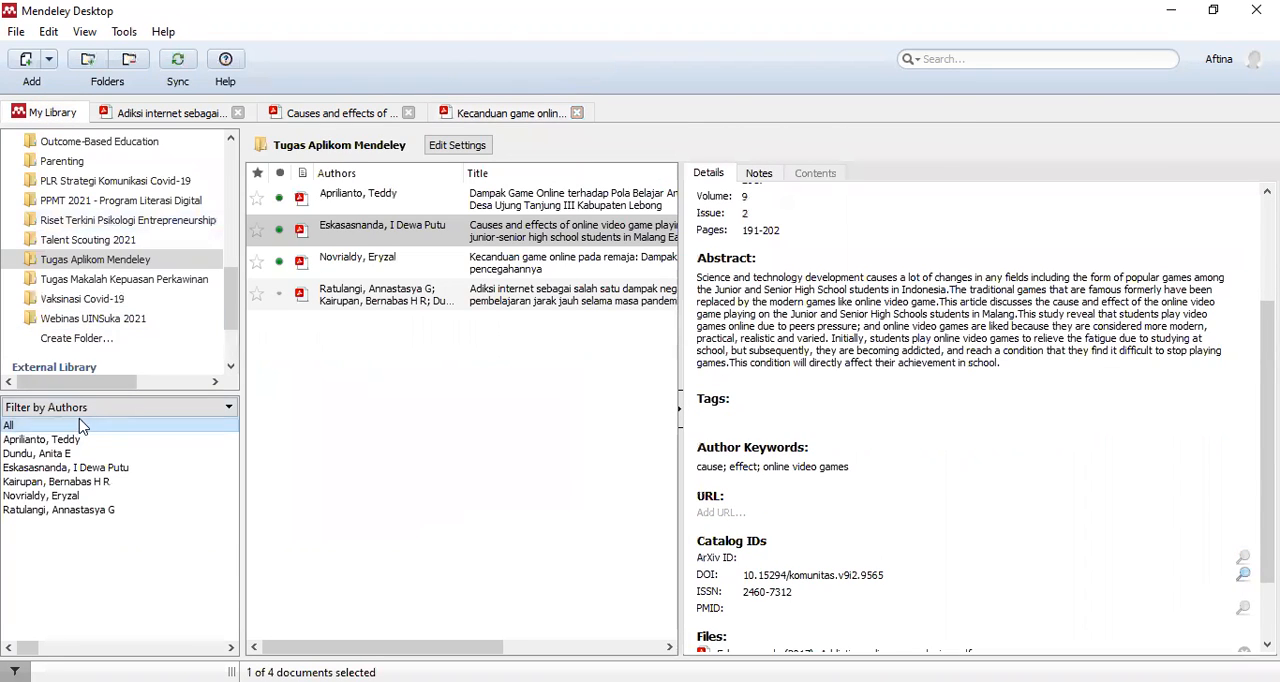
left_click(121, 410)
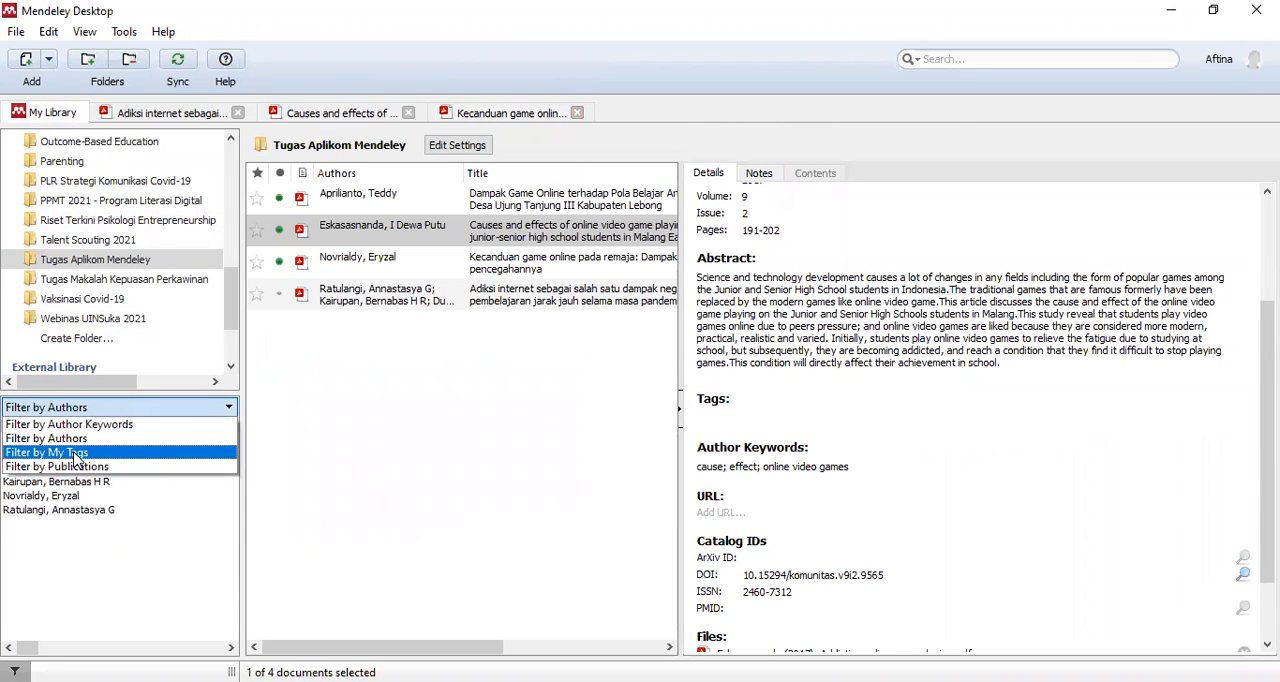
left_click(75, 455)
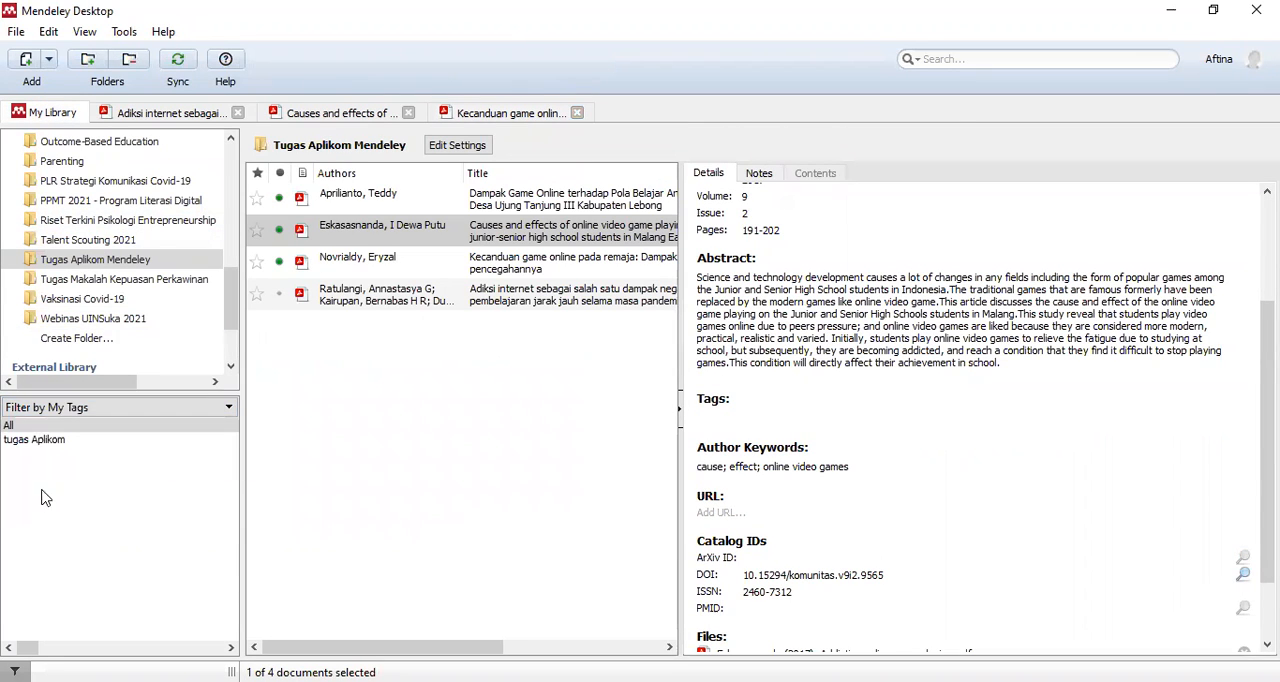
left_click(82, 410)
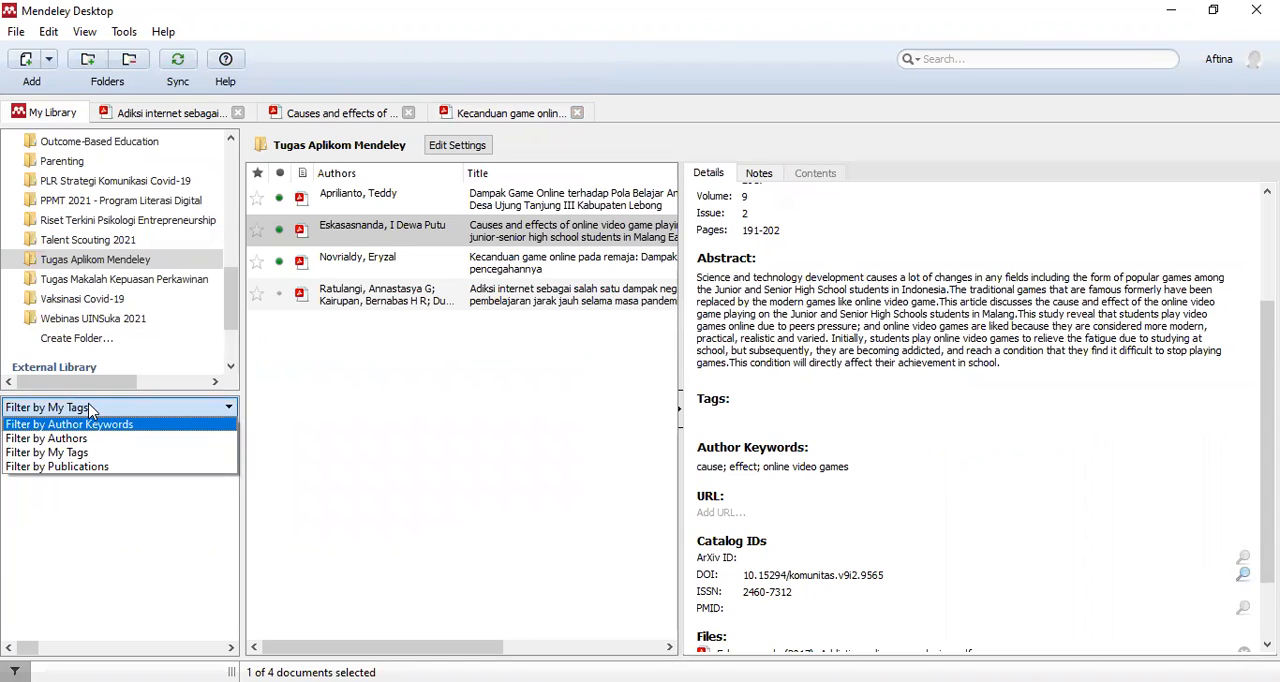
left_click(90, 410)
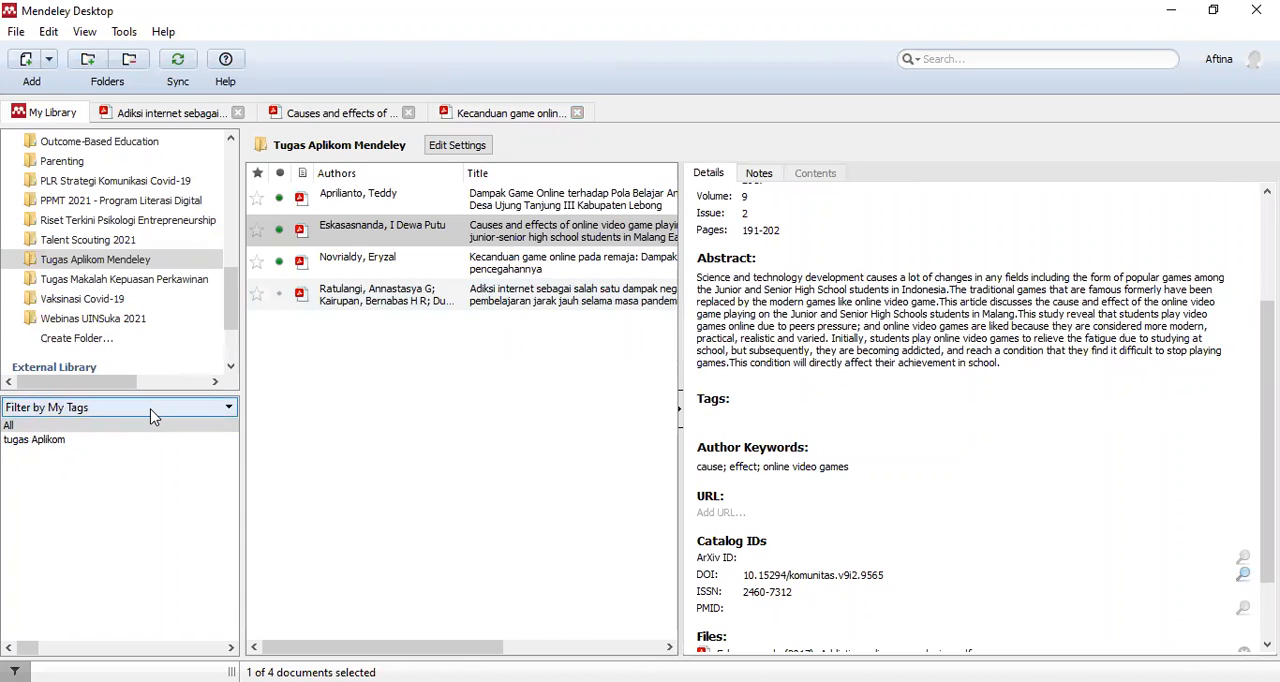
left_click(153, 414)
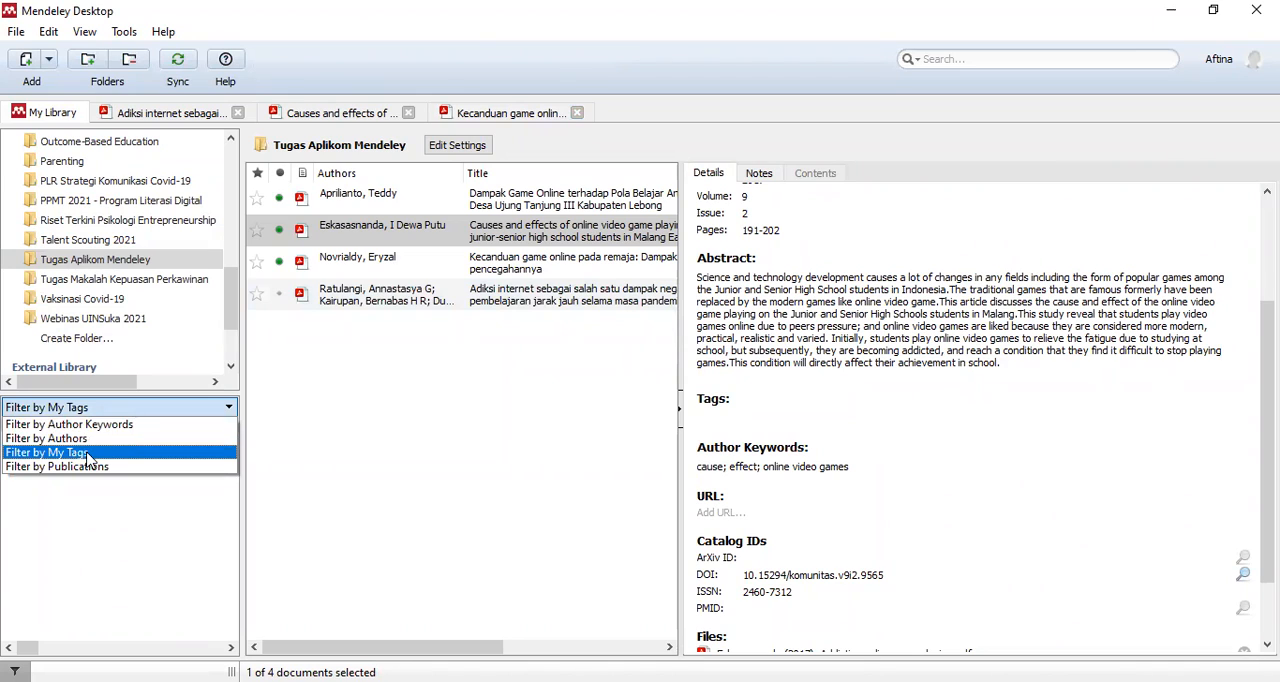
left_click(87, 455)
left_click(45, 442)
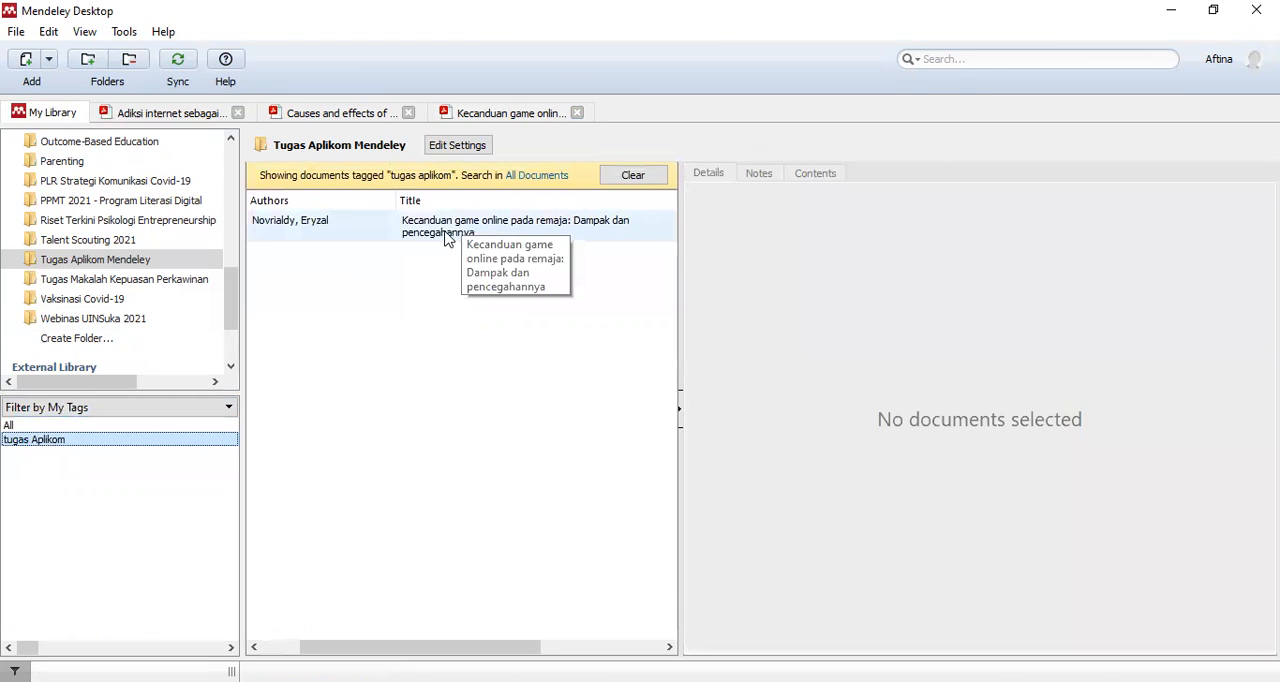
- Show all documents in the Tugas Makalah Kepuasan Perkawinan folder and view the details of the "Peran Memaafkan dan Sabar" paper
left_click(80, 259)
double_click(80, 259)
left_click(106, 280)
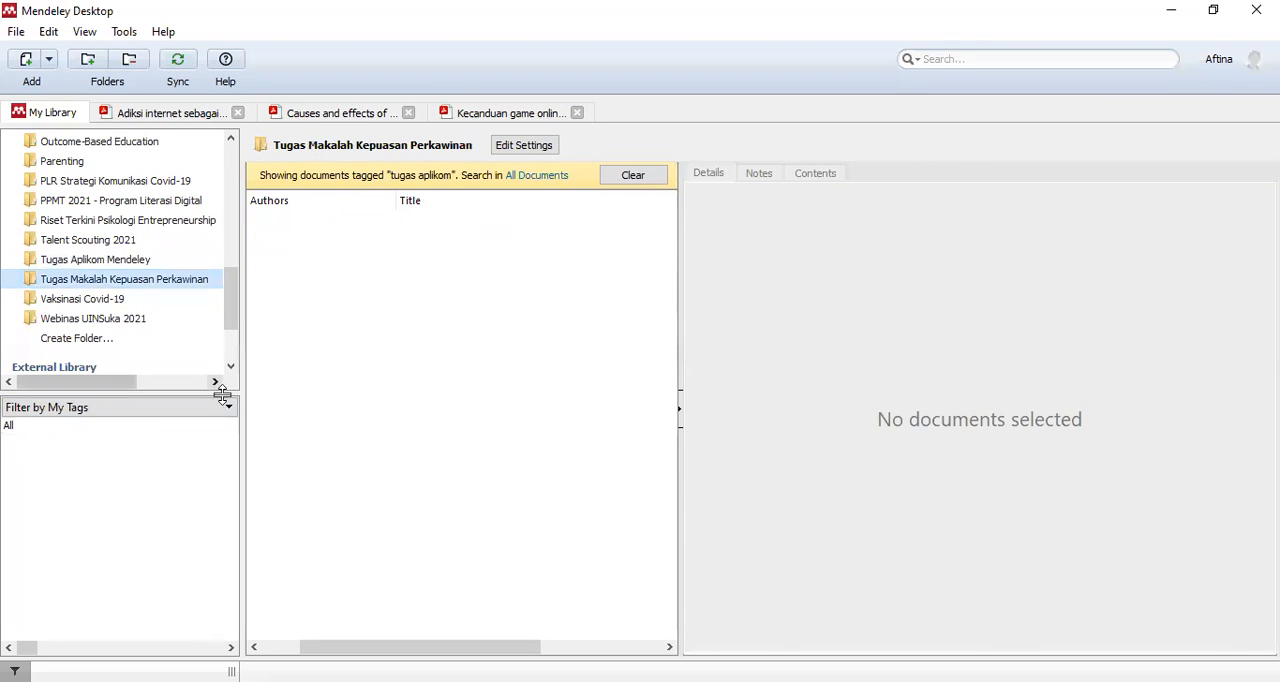
left_click(10, 426)
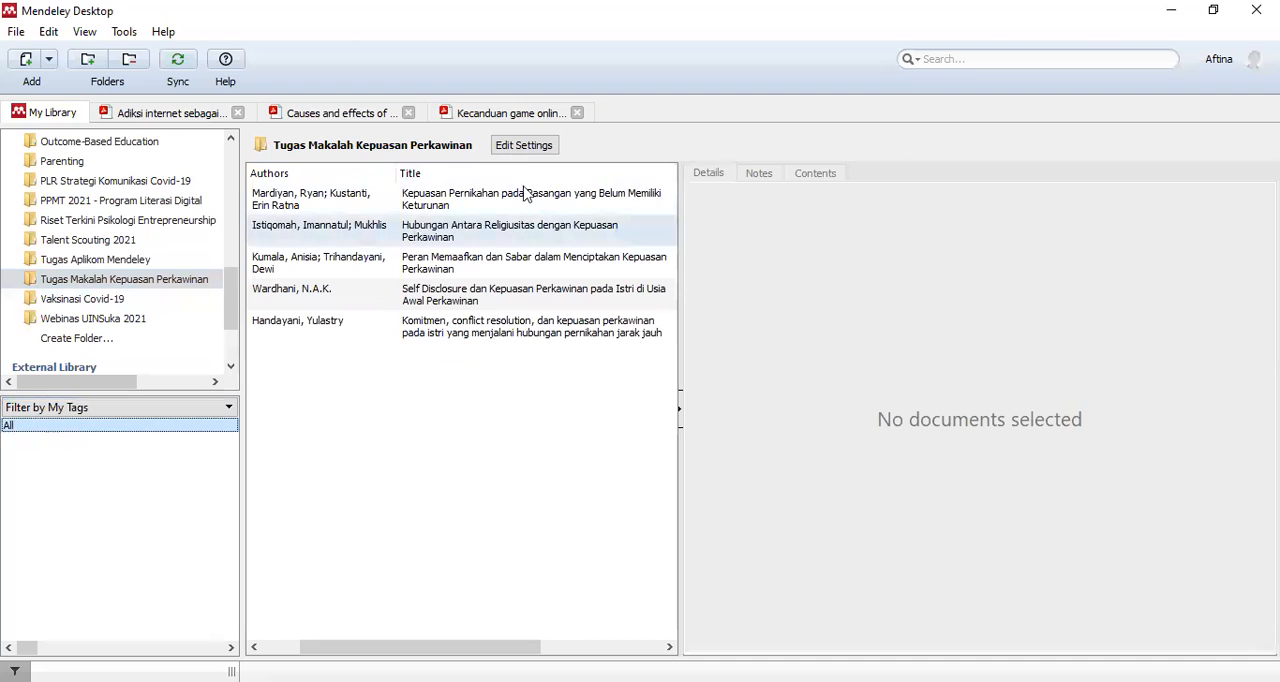
left_click(405, 262)
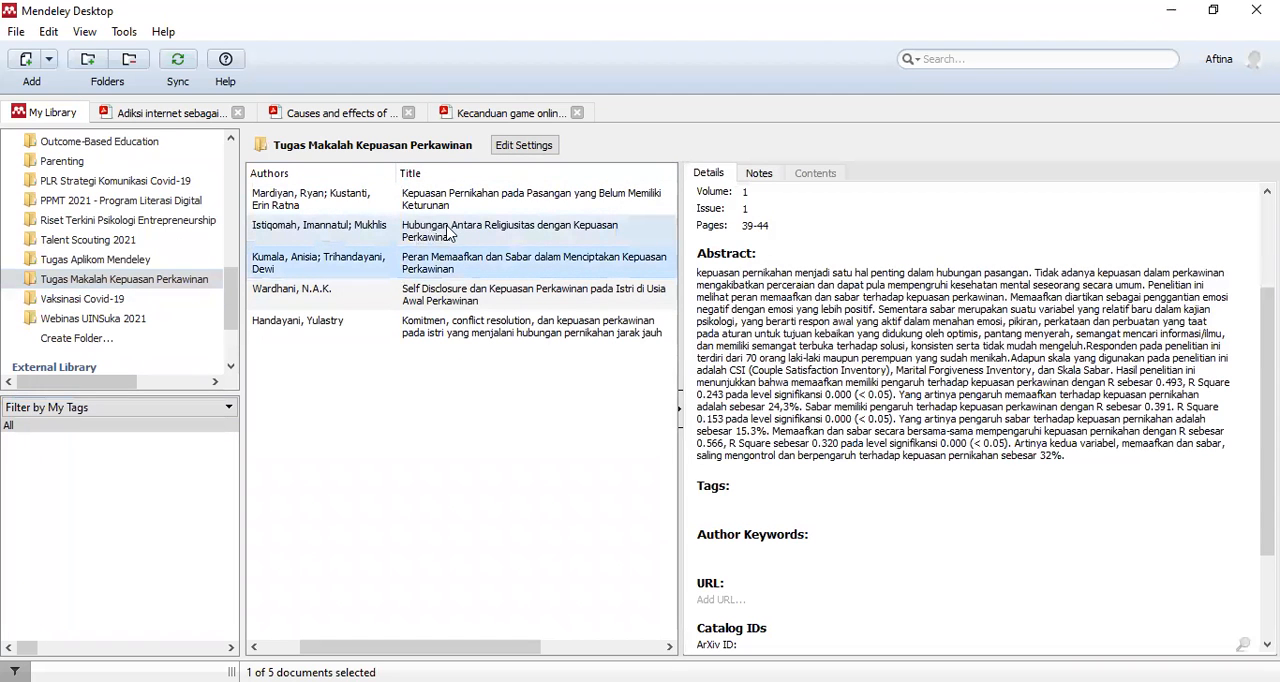
- Go back to the Tugas Aplikom Mendeley folder and review the details of the "Kecanduan game online" paper through to its settings
left_click(110, 260)
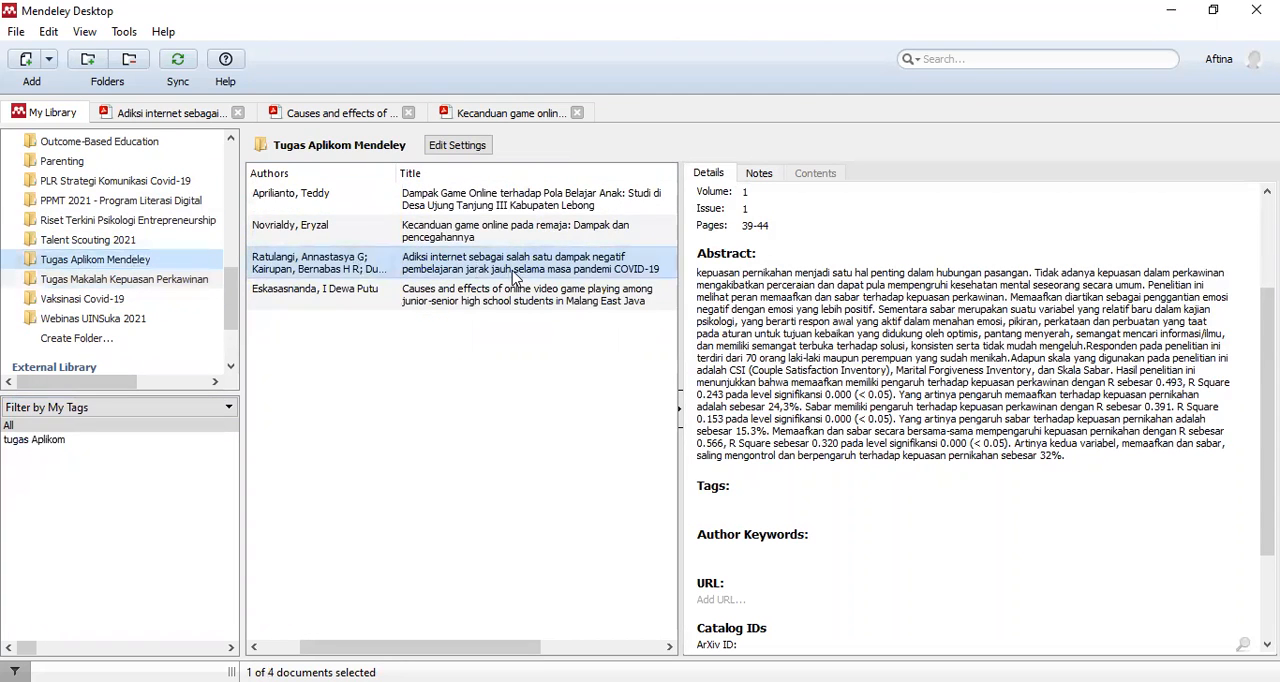
left_click(527, 290)
left_click(500, 262)
left_click(470, 232)
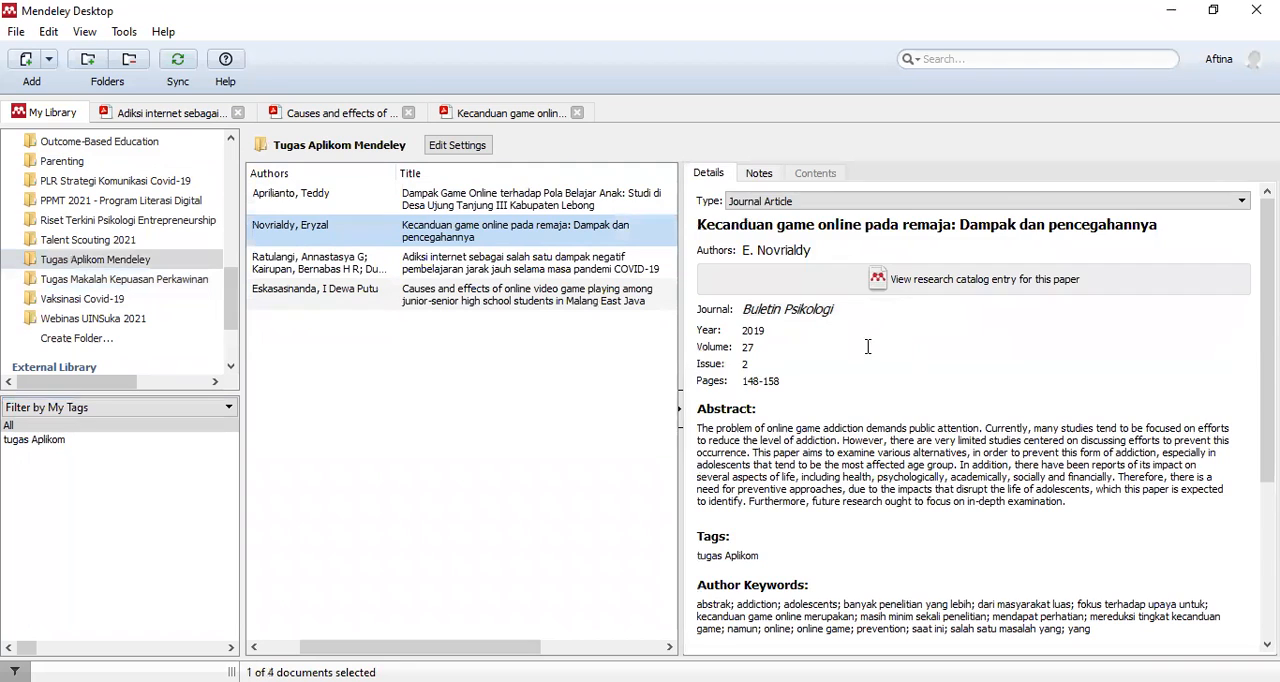
scroll(862, 355, "down", 3)
scroll(813, 365, "down", 3)
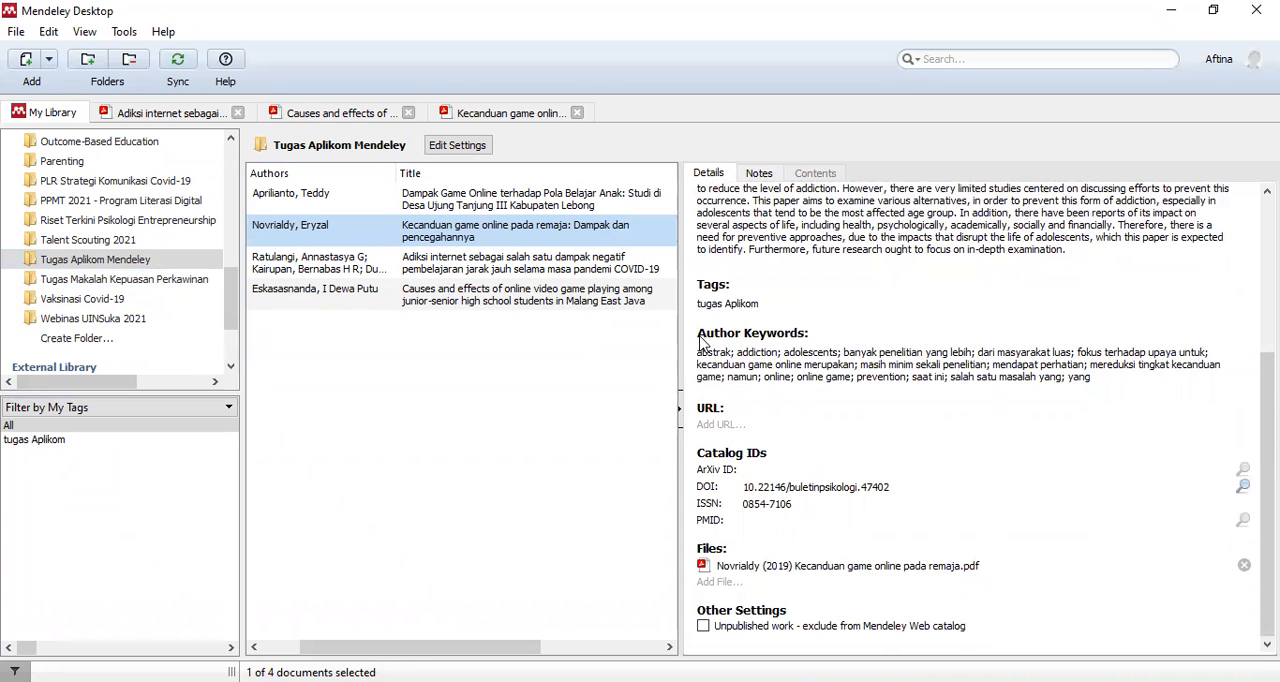
- Replace the Author Keywords of the "Kecanduan game online" paper with "game online; pencegahan; kecanduan; remaja", copied from the Kata kunci line of its PDF
double_click(452, 238)
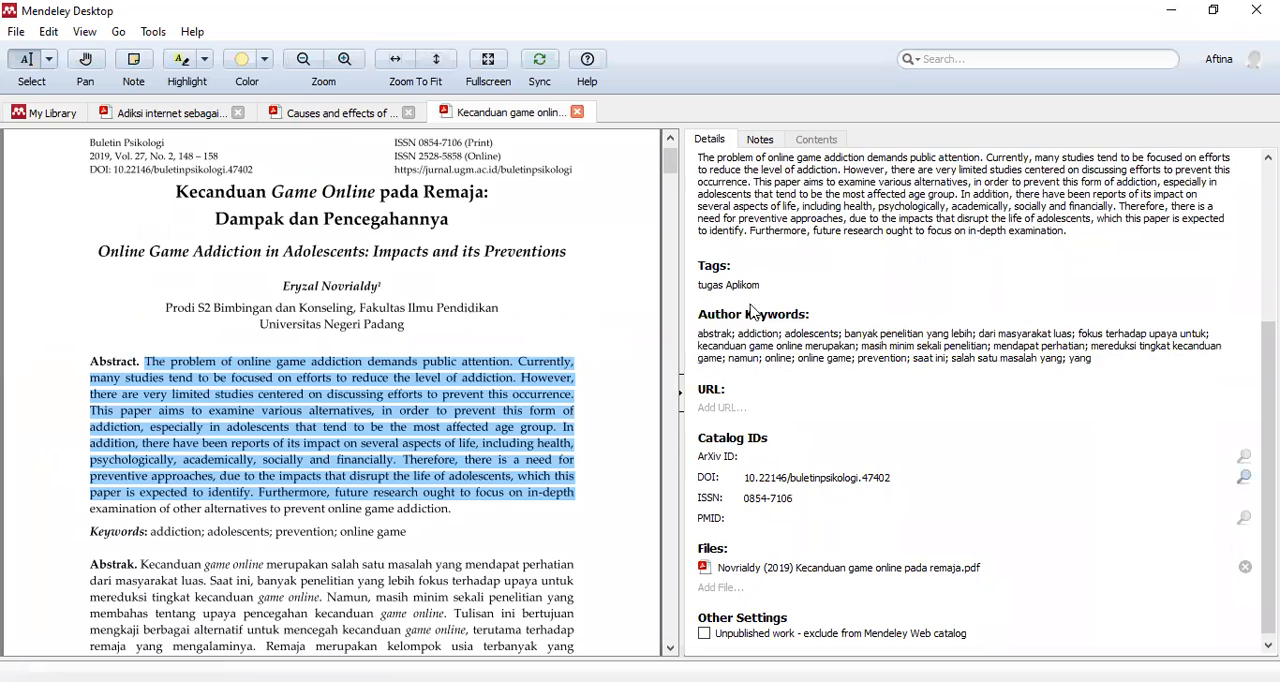
scroll(752, 318, "down", 1)
scroll(479, 478, "down", 1)
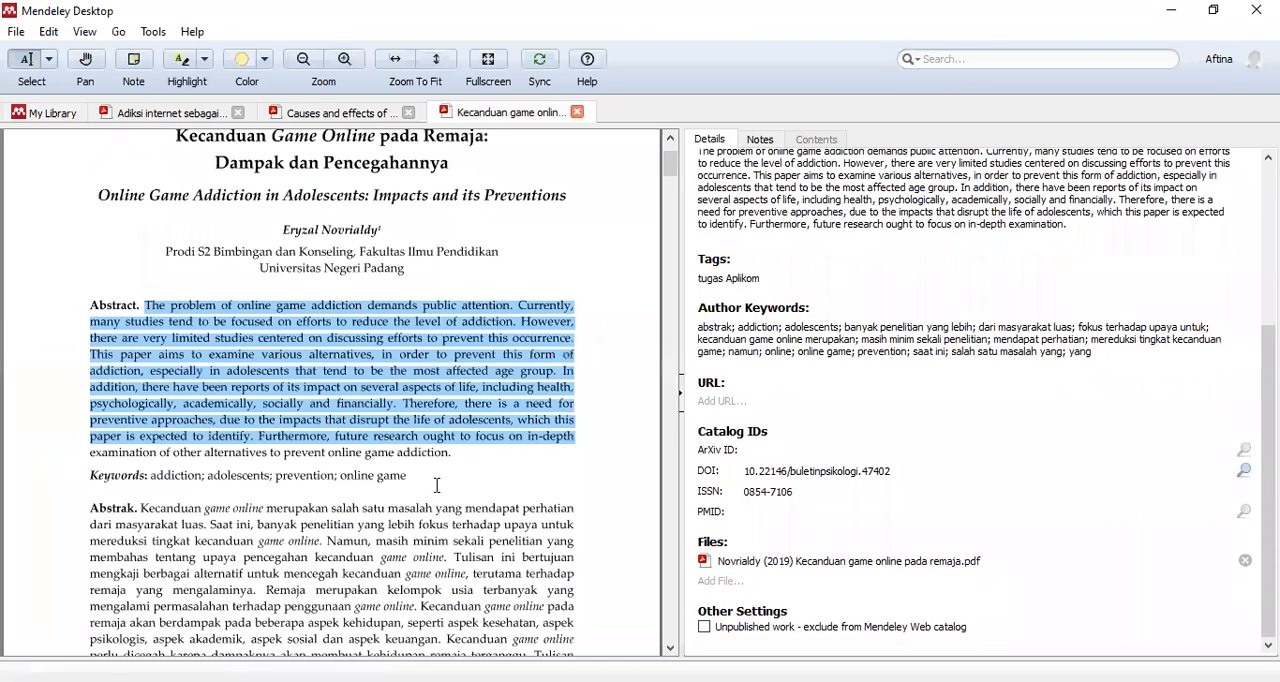
left_click(154, 472)
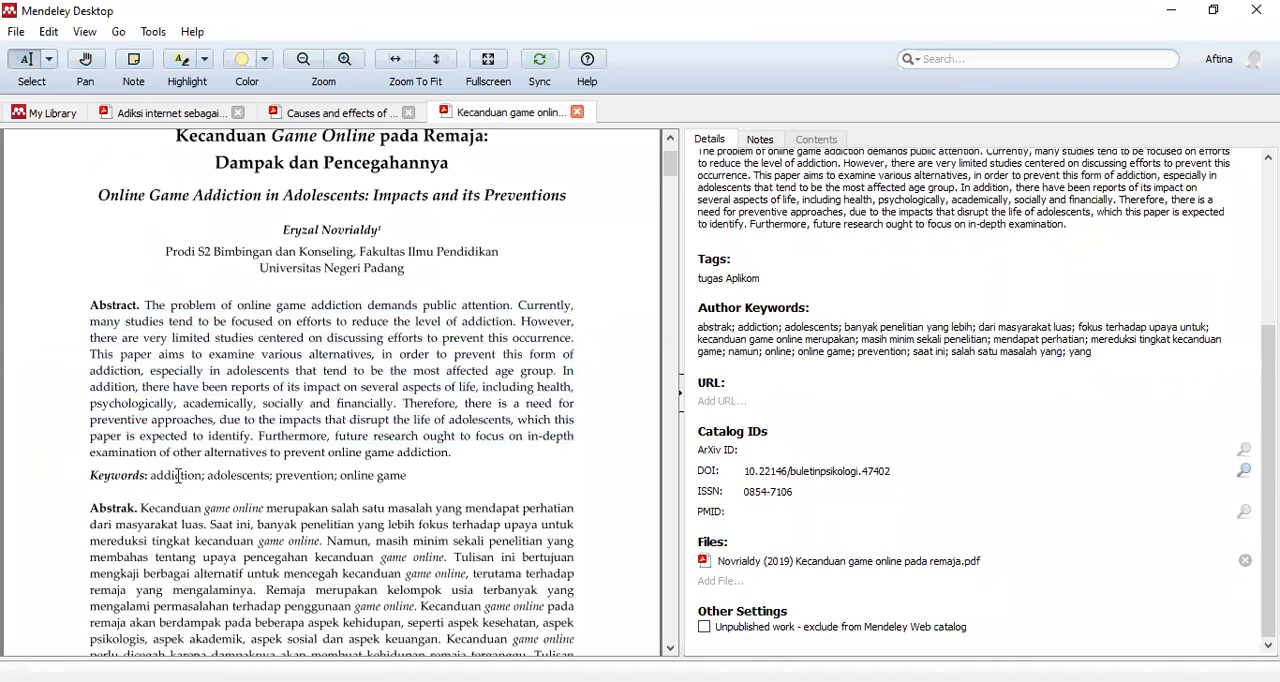
scroll(178, 472, "down", 2)
scroll(178, 472, "down", 1)
left_click_drag(152, 557, 393, 558)
key("ctrl+c")
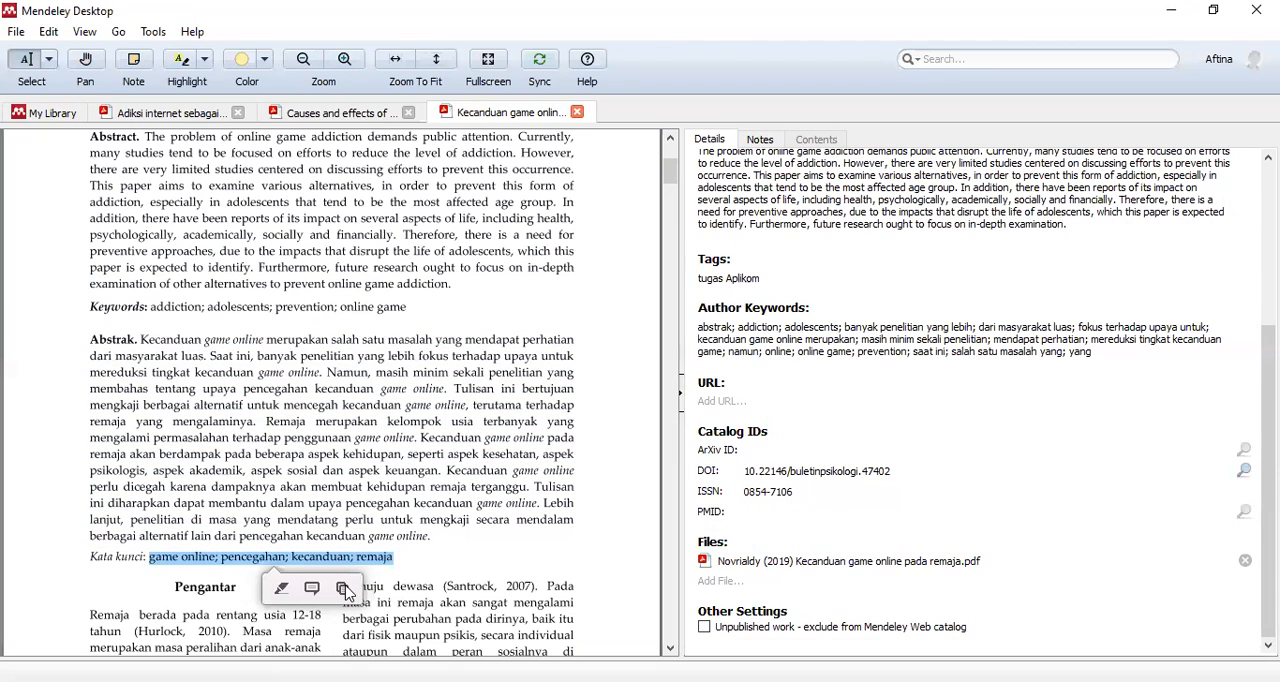
left_click(780, 327)
key("ctrl+v")
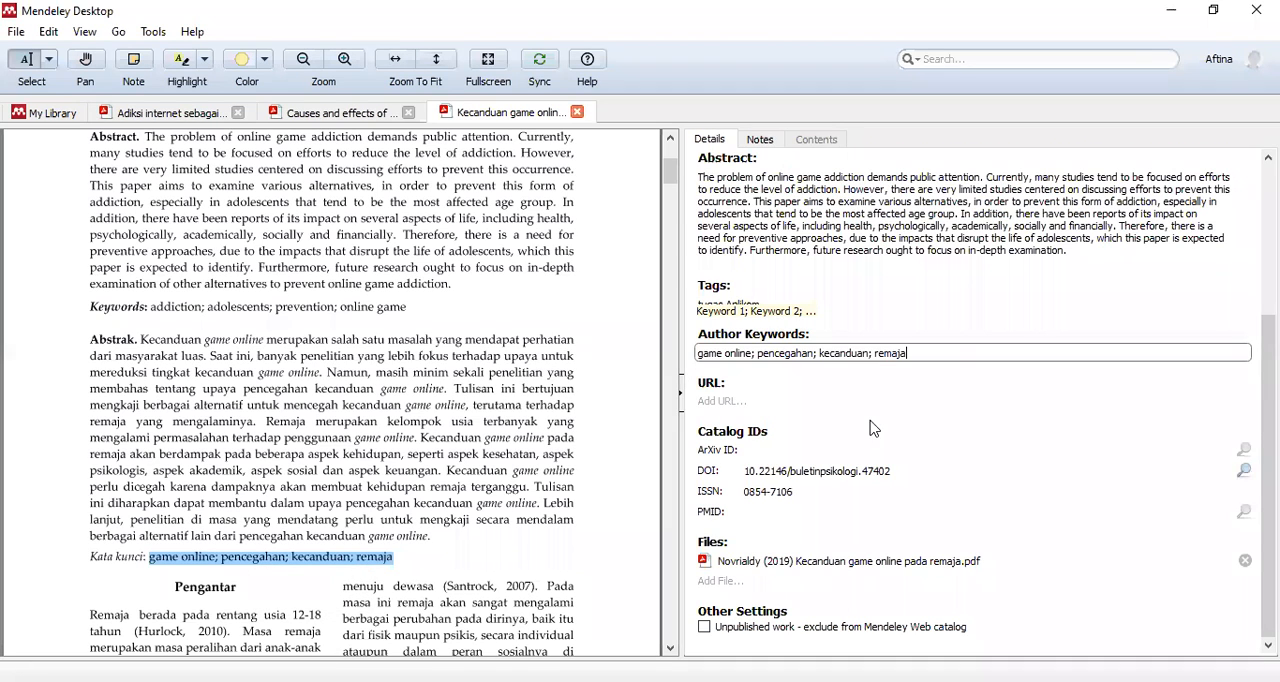
key("Return")
left_click(966, 398)
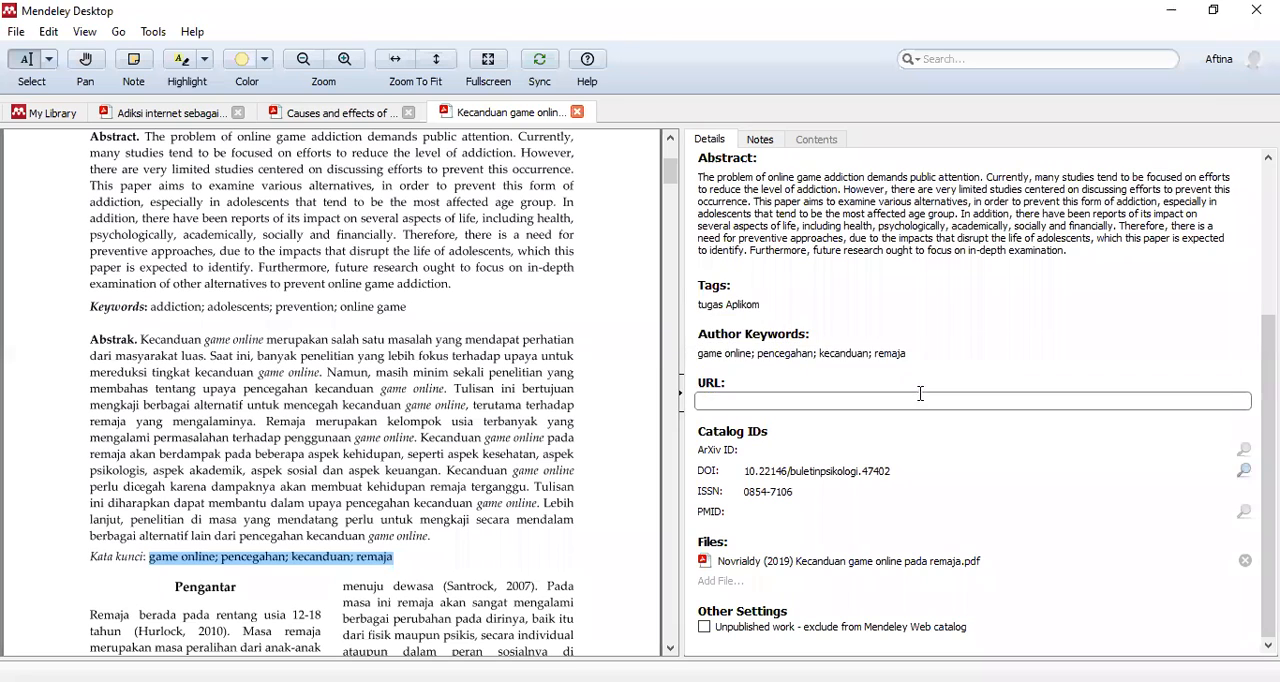
left_click(911, 355)
left_click(749, 387)
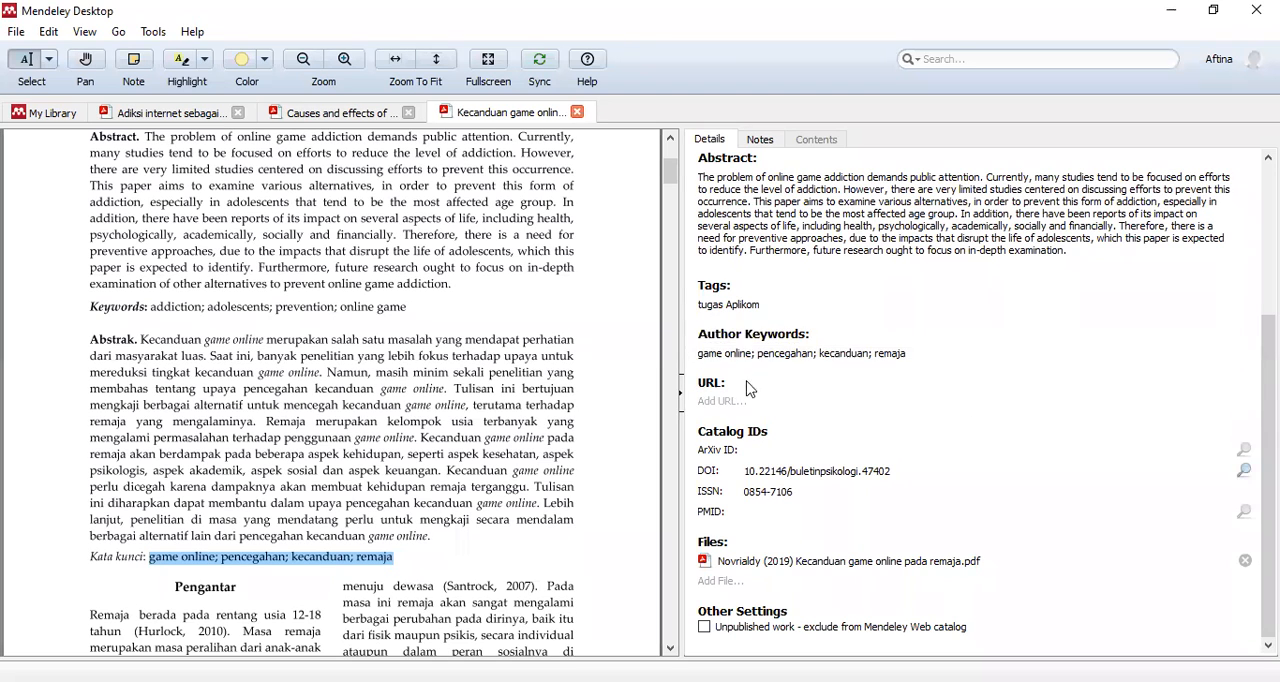
left_click(766, 352)
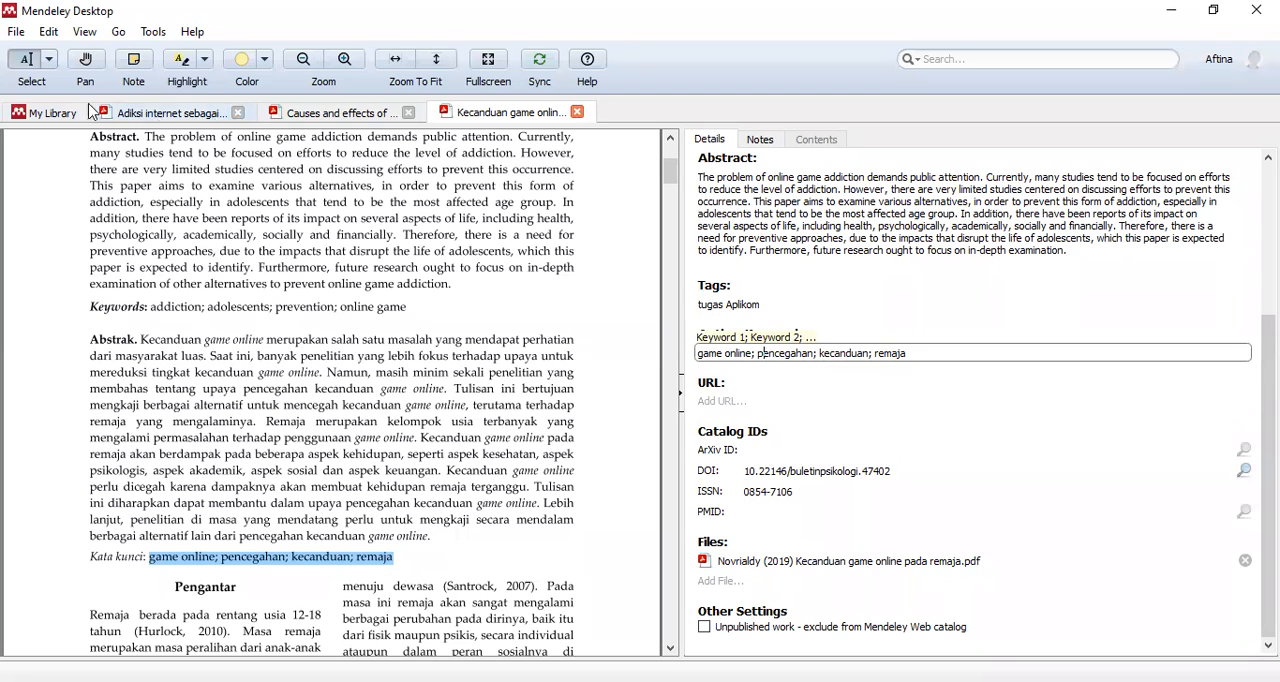
- Filter the library folder by the author keyword "game online", and clear the filter again
left_click(44, 112)
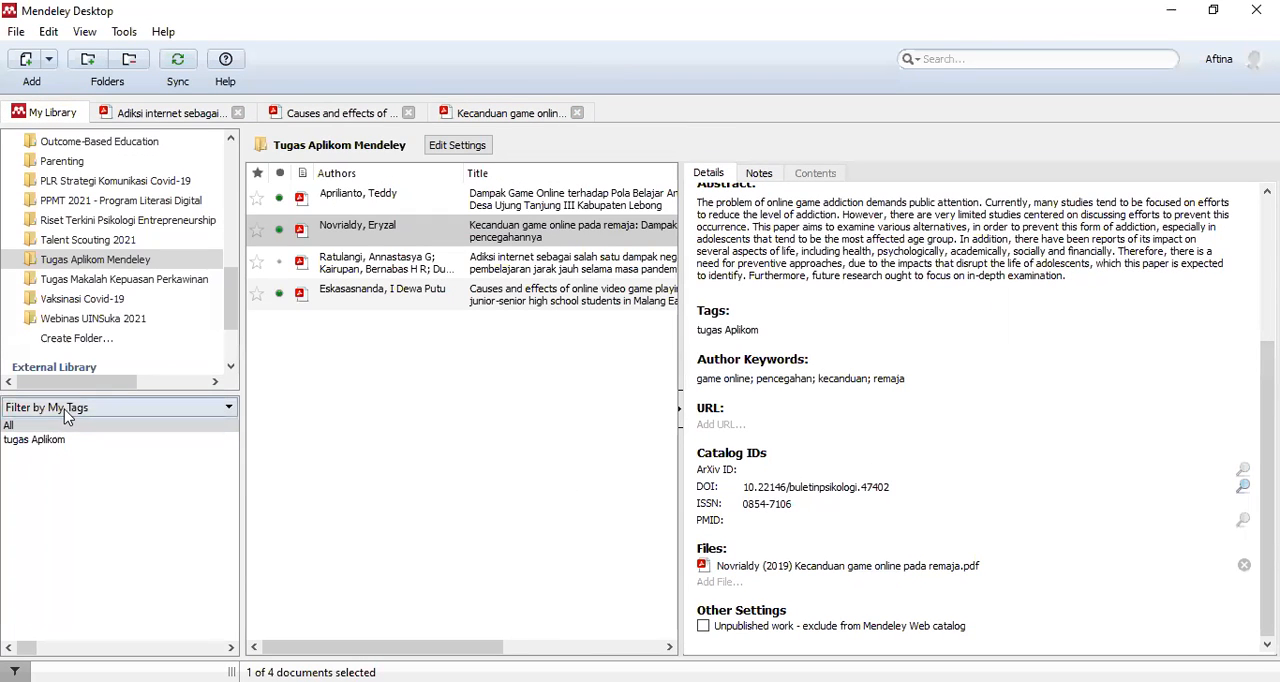
left_click(72, 410)
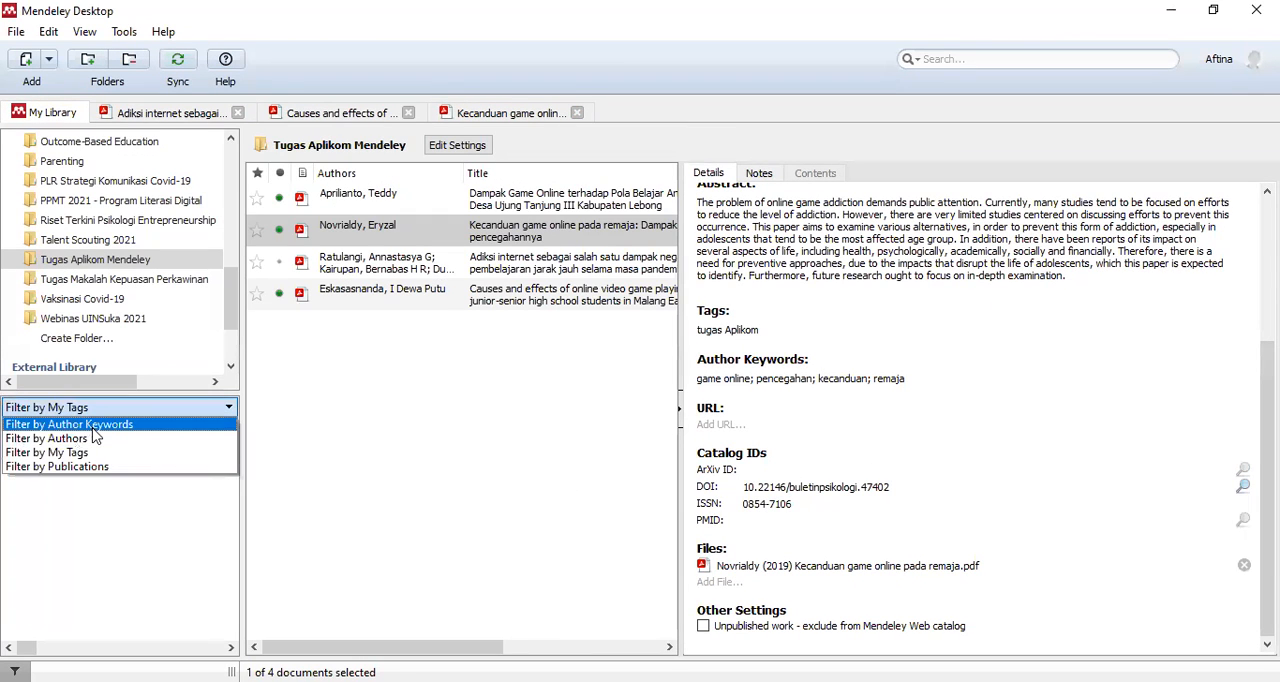
left_click(95, 428)
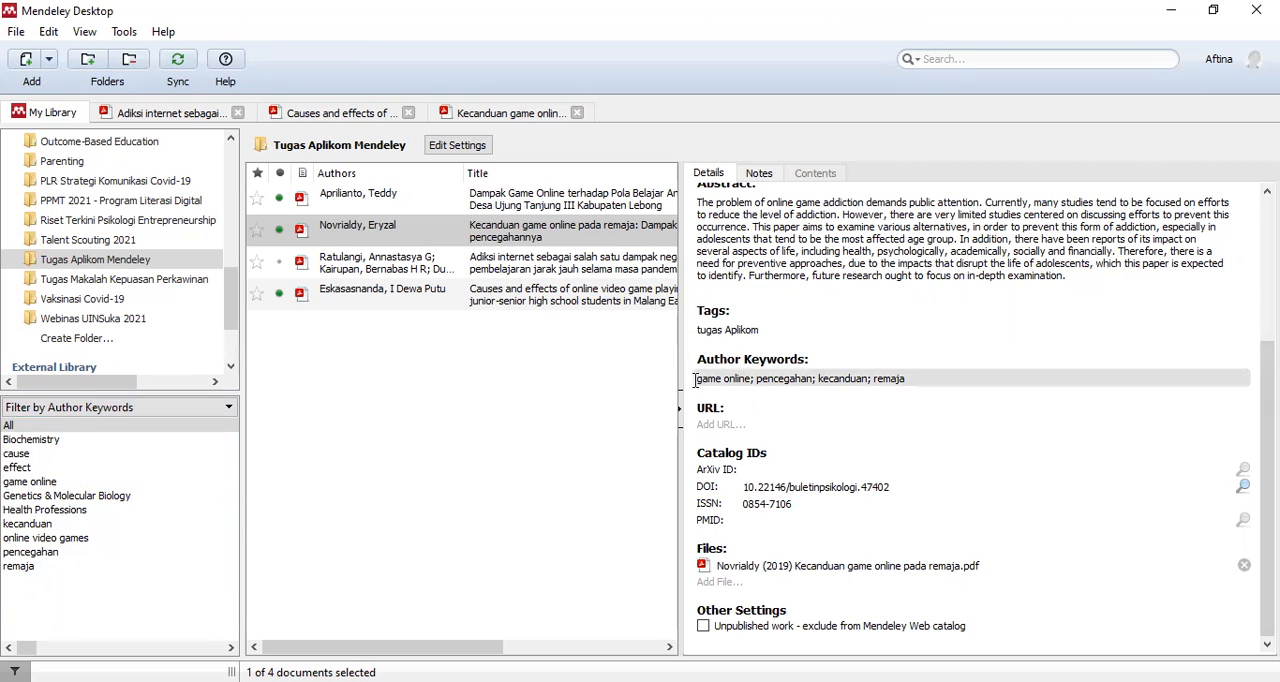
left_click(27, 482)
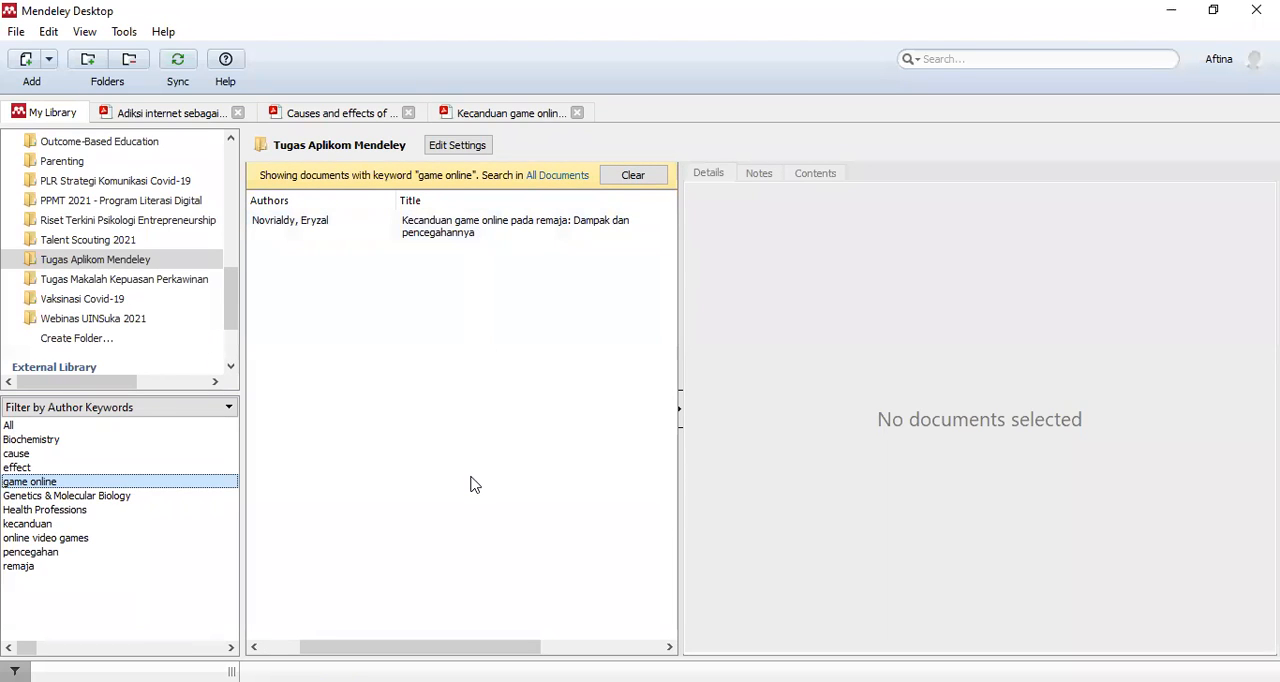
left_click(633, 175)
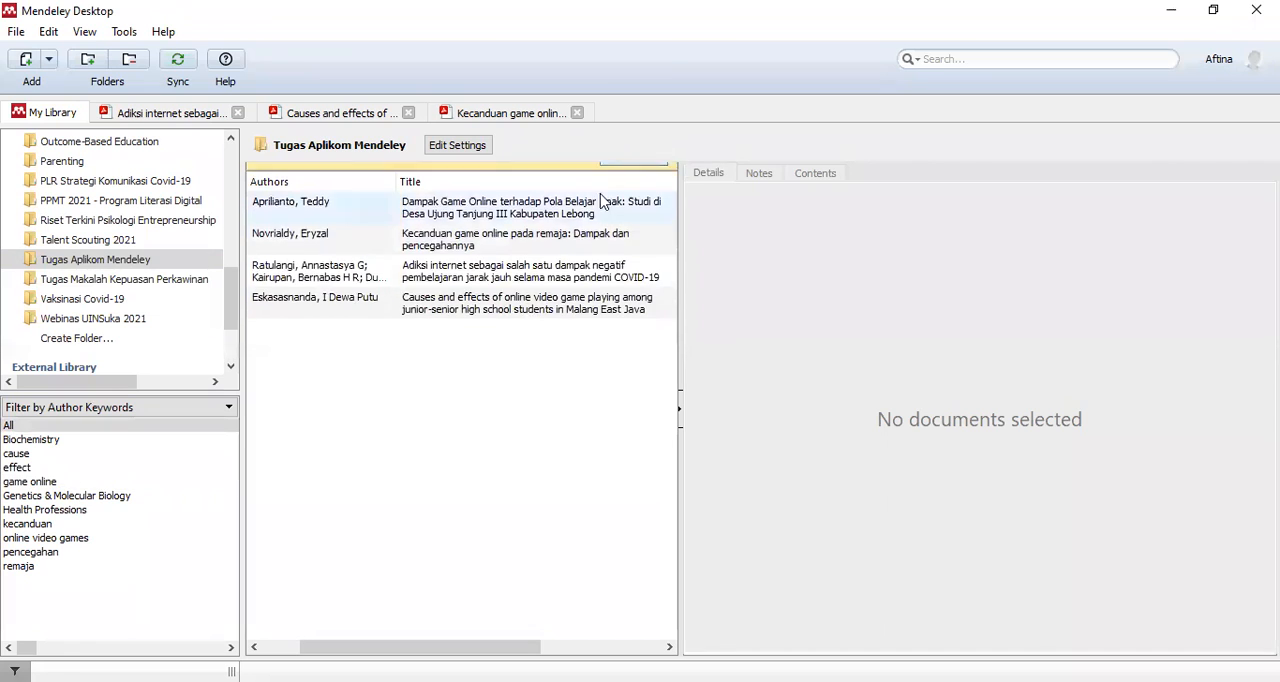
- Open the empty URL field of the "Kecanduan game online" paper for editing from the library list
left_click(458, 236)
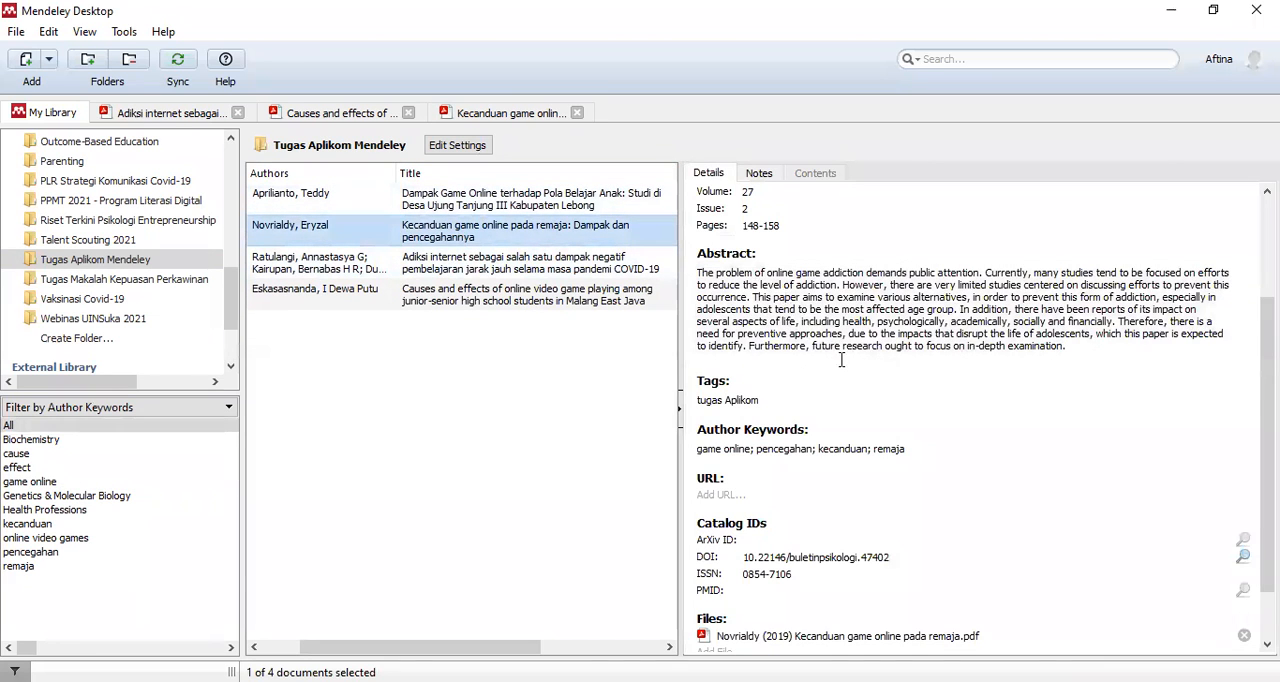
scroll(765, 400, "down", 2)
left_click(736, 424)
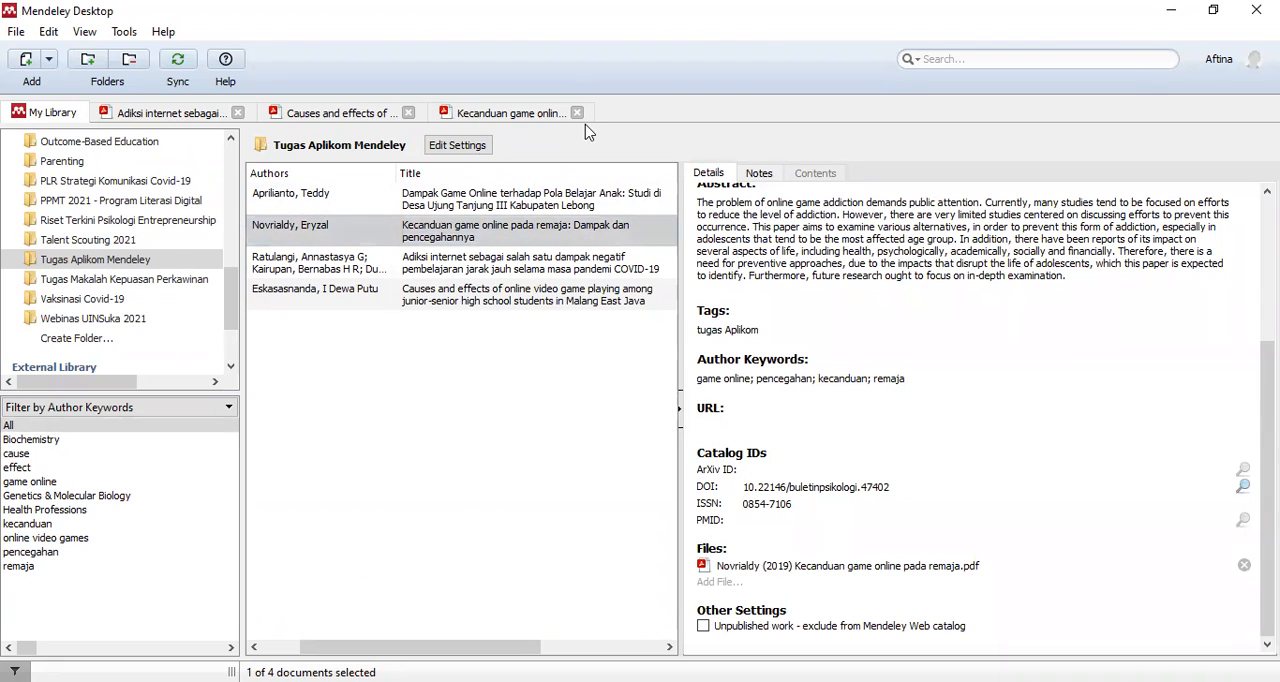
- Paste the web address of the PDF open in the browser into the paper's URL field, and clear the field again
key("alt+Tab")
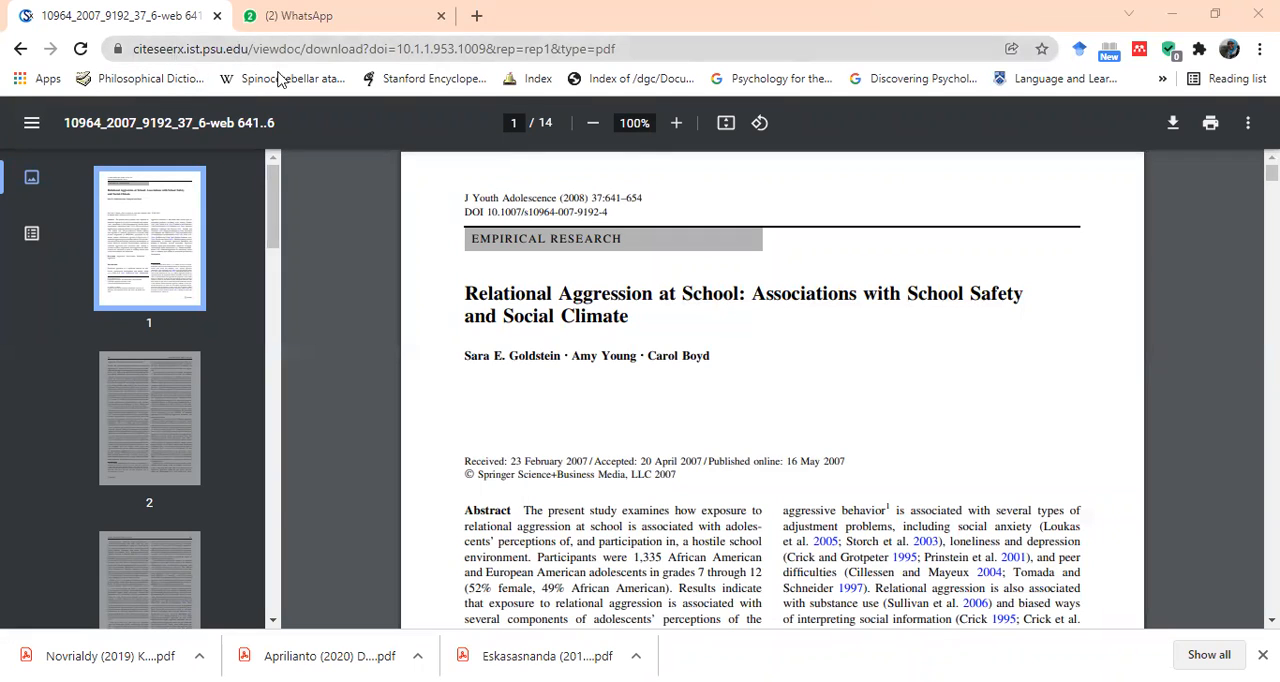
left_click(399, 52)
key("ctrl+c")
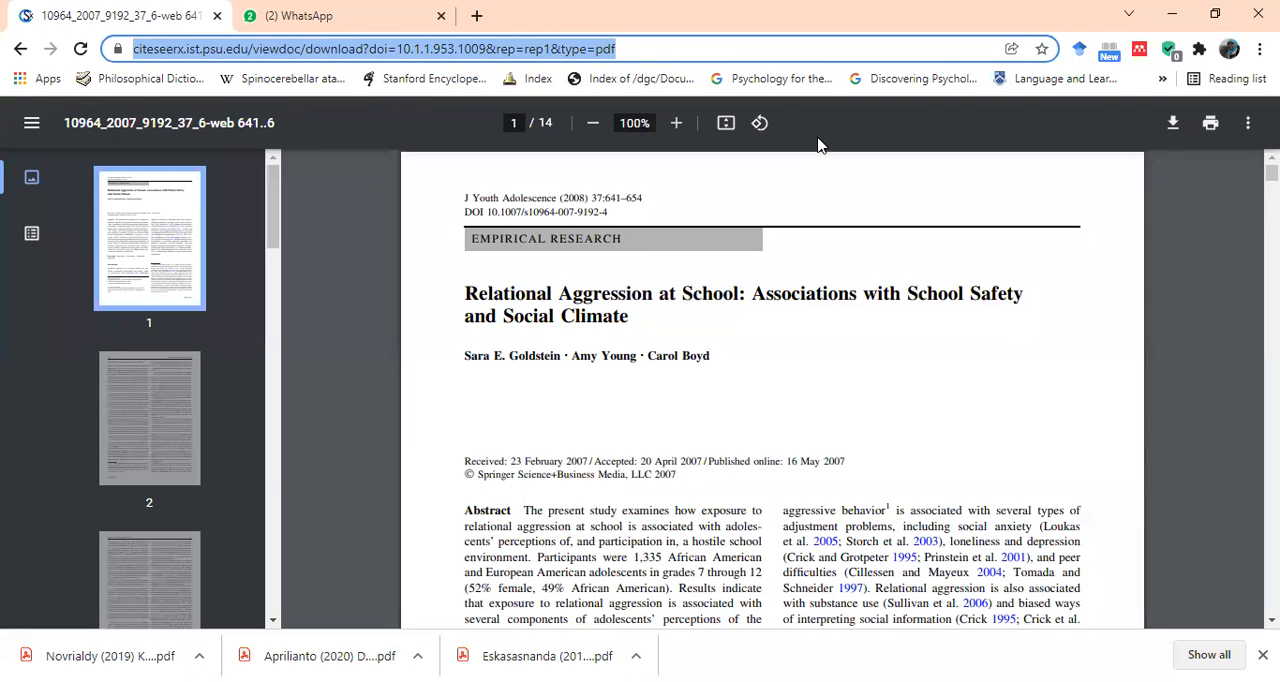
key("alt+Tab")
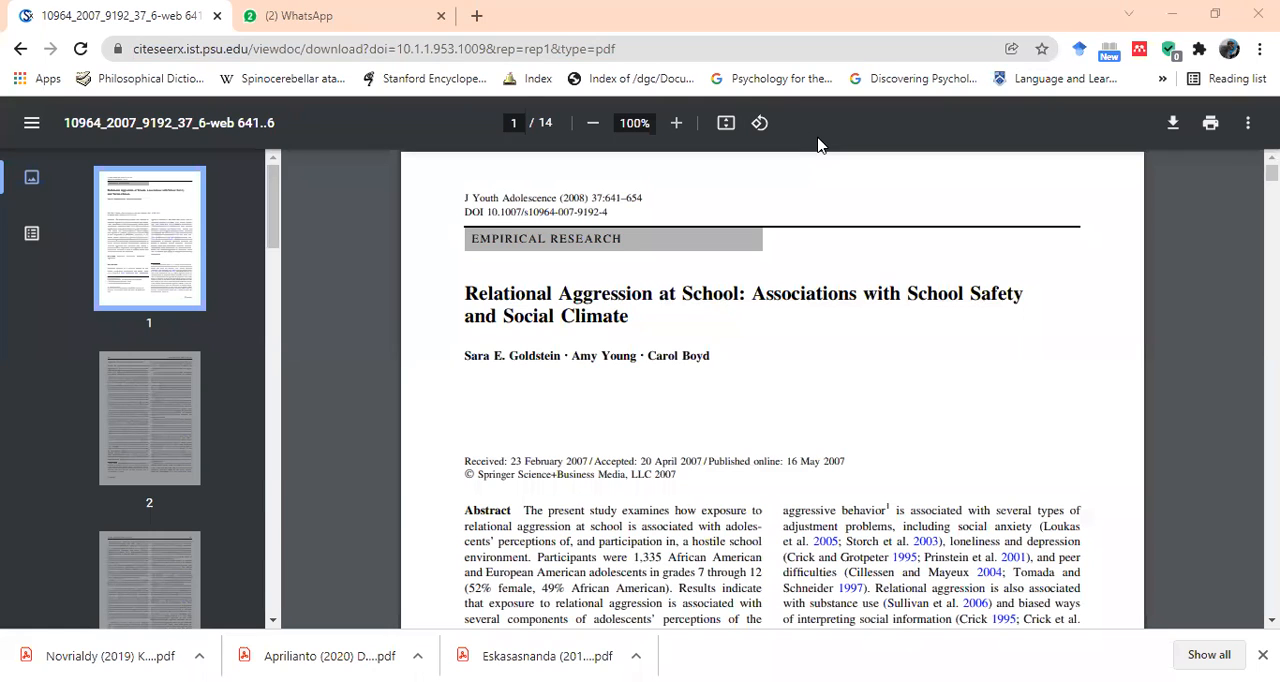
left_click(818, 421)
key("ctrl+v")
key("ctrl+a")
key("ctrl+c")
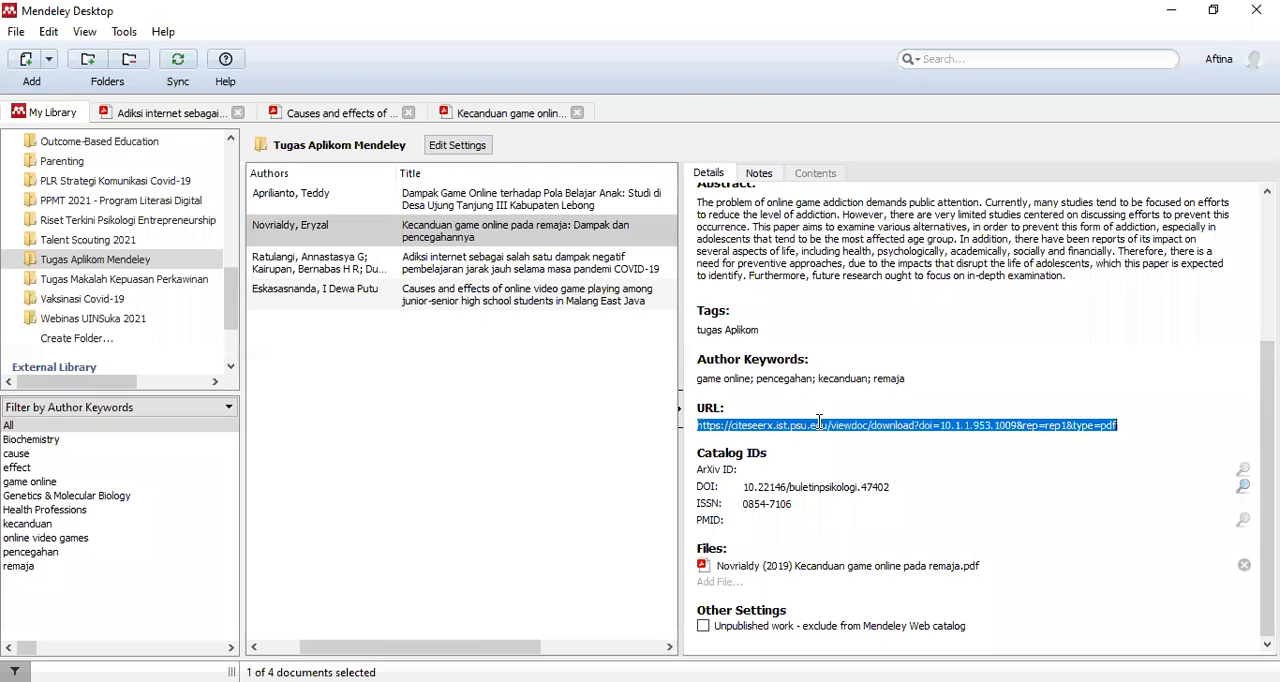
key("Delete")
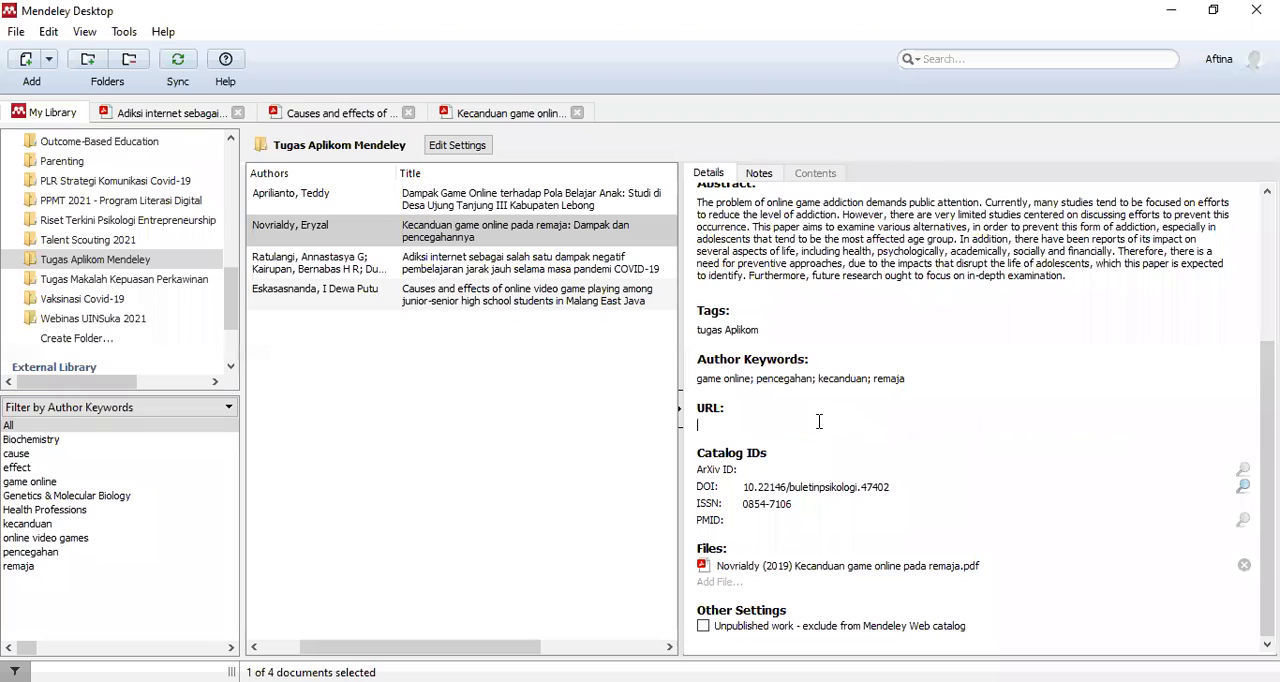
key("ctrl+v")
key("ctrl+a")
key("Delete")
- Open the "Kecanduan game online" PDF and compare its printed DOI and ISSN with the catalog IDs in the details
double_click(480, 240)
scroll(411, 363, "down", 4)
scroll(416, 382, "up", 9)
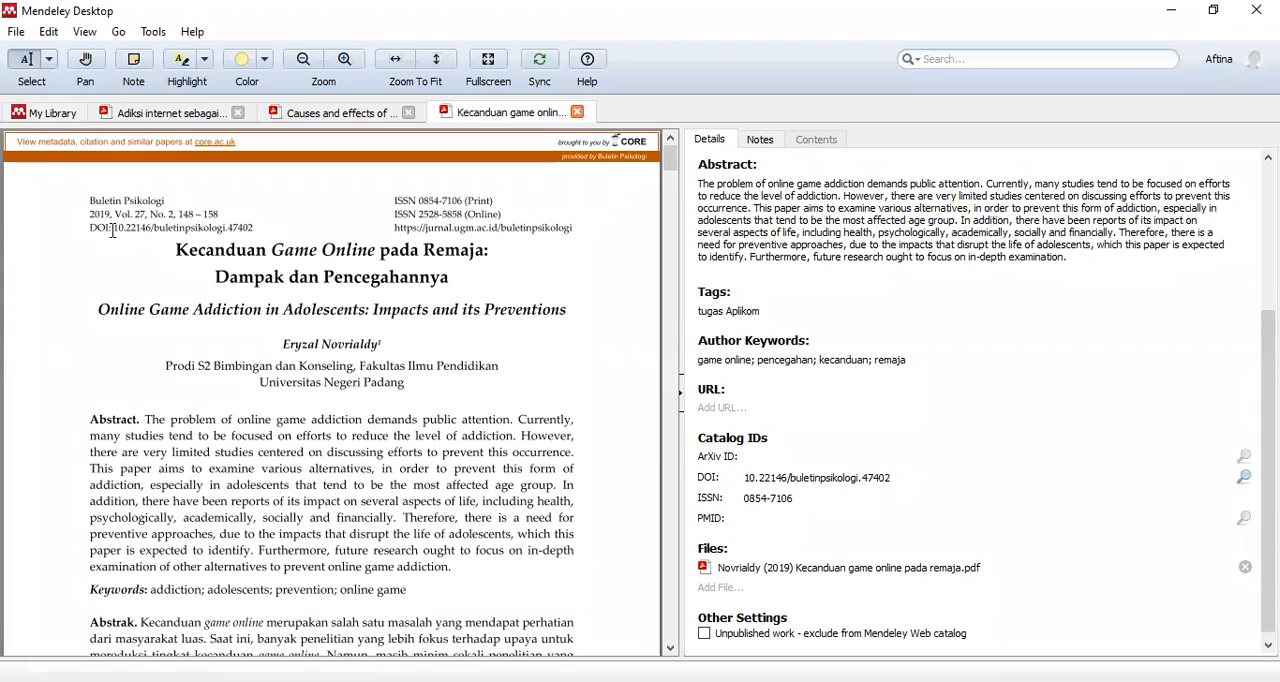
left_click_drag(113, 229, 256, 229)
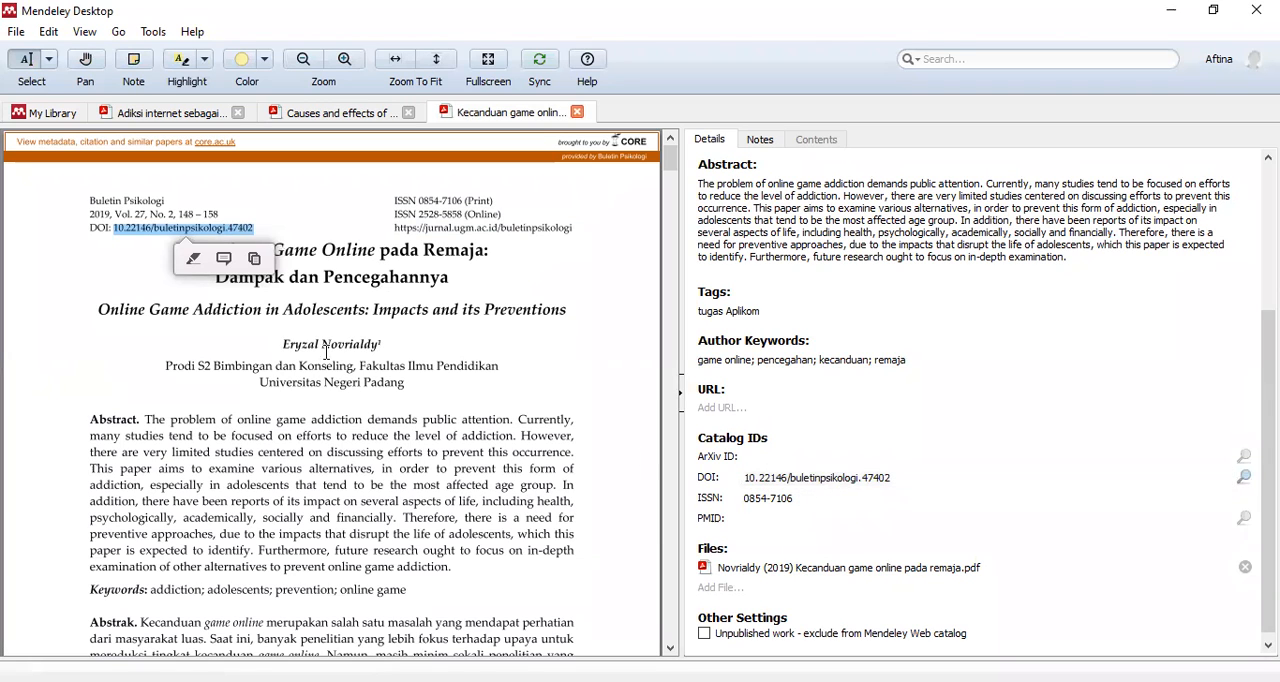
left_click(517, 343)
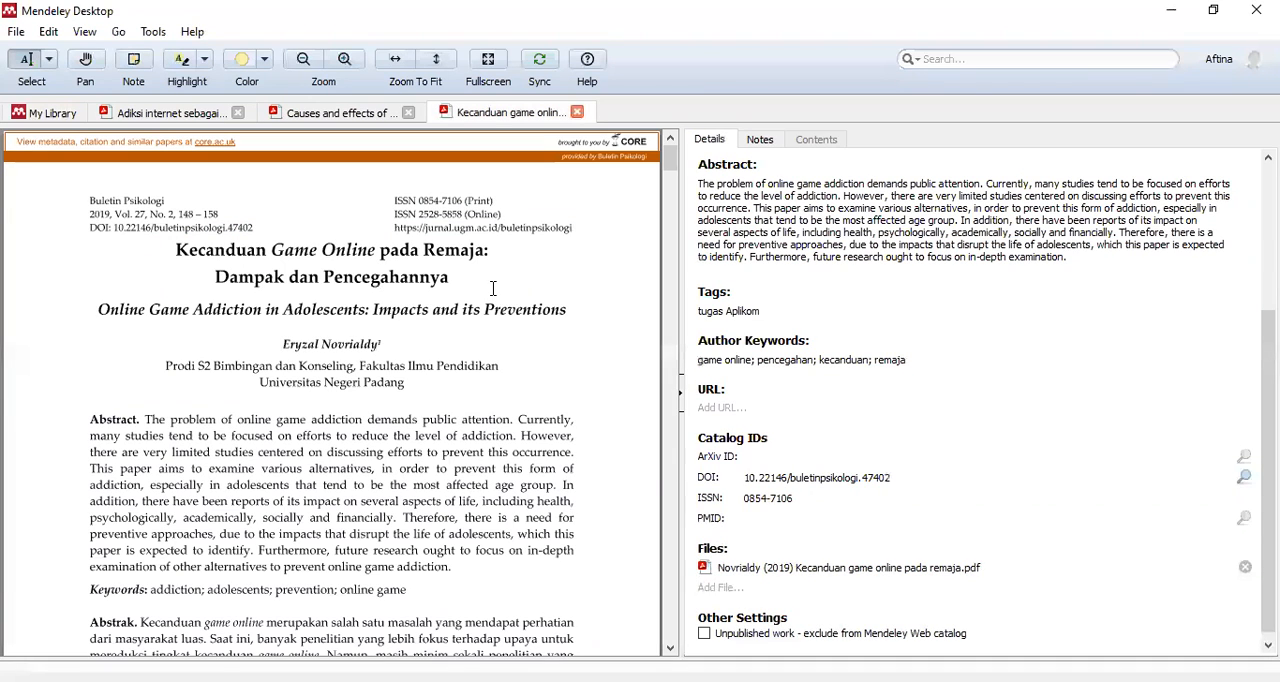
left_click_drag(418, 201, 463, 201)
left_click(800, 498)
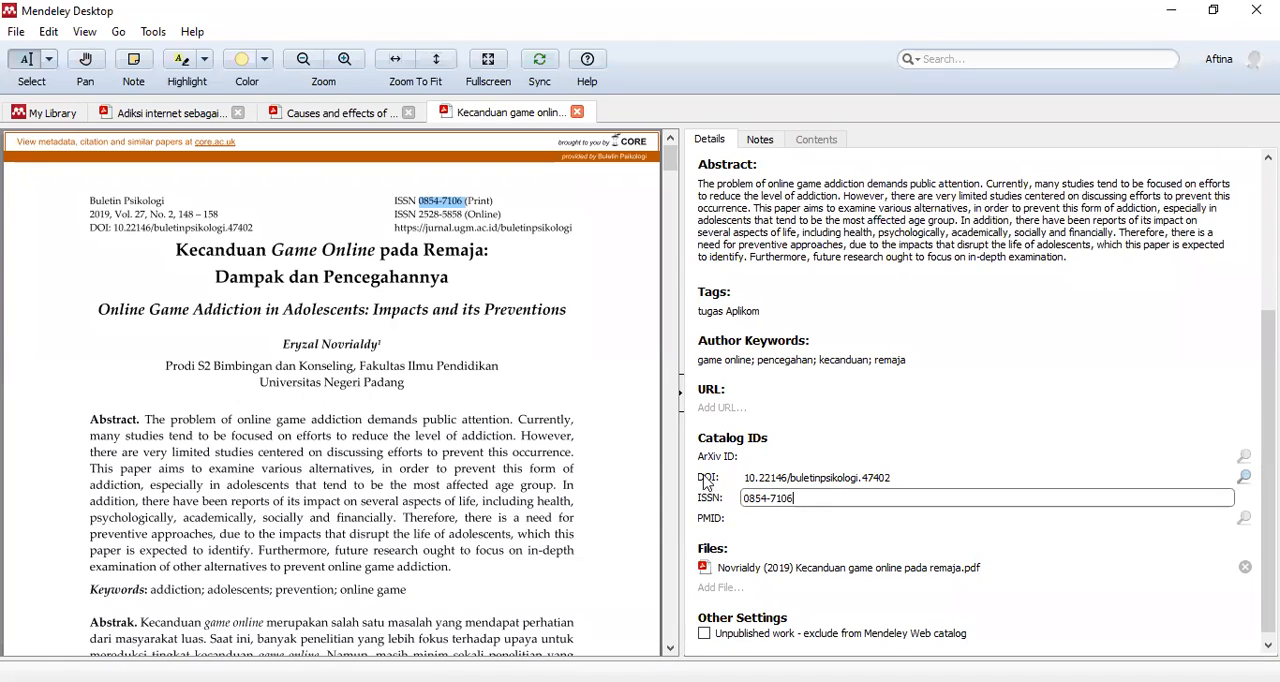
left_click_drag(745, 478, 901, 477)
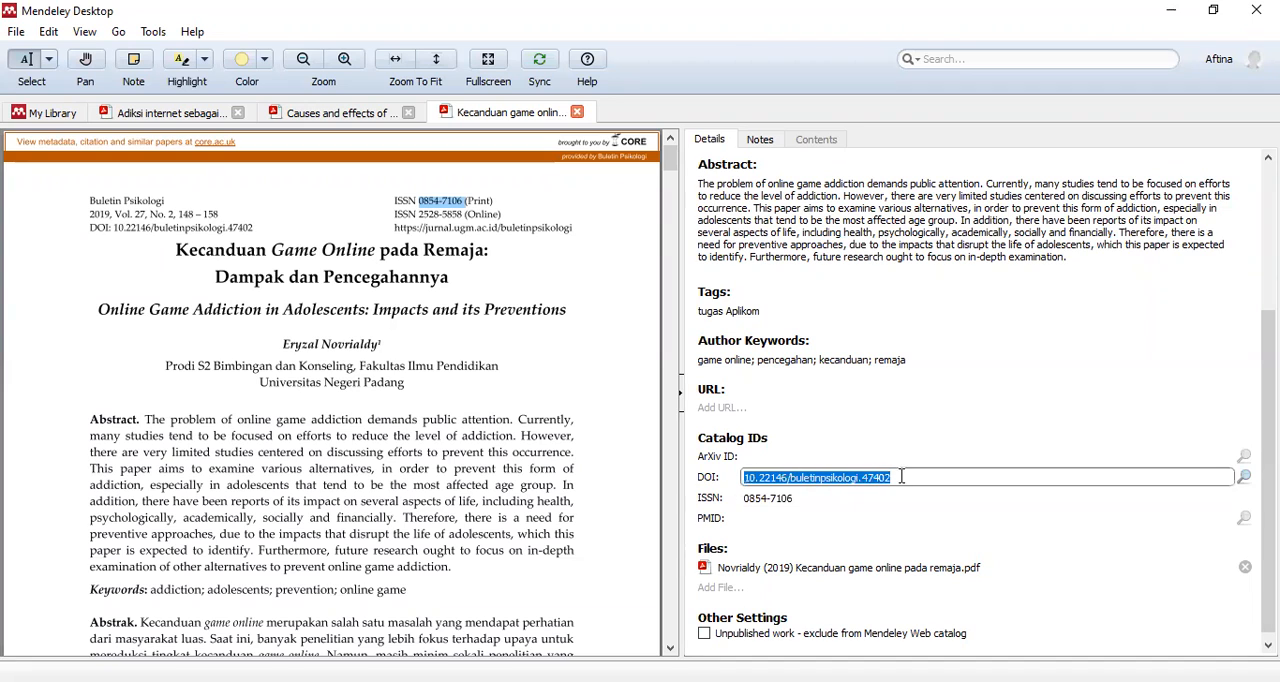
left_click(893, 517)
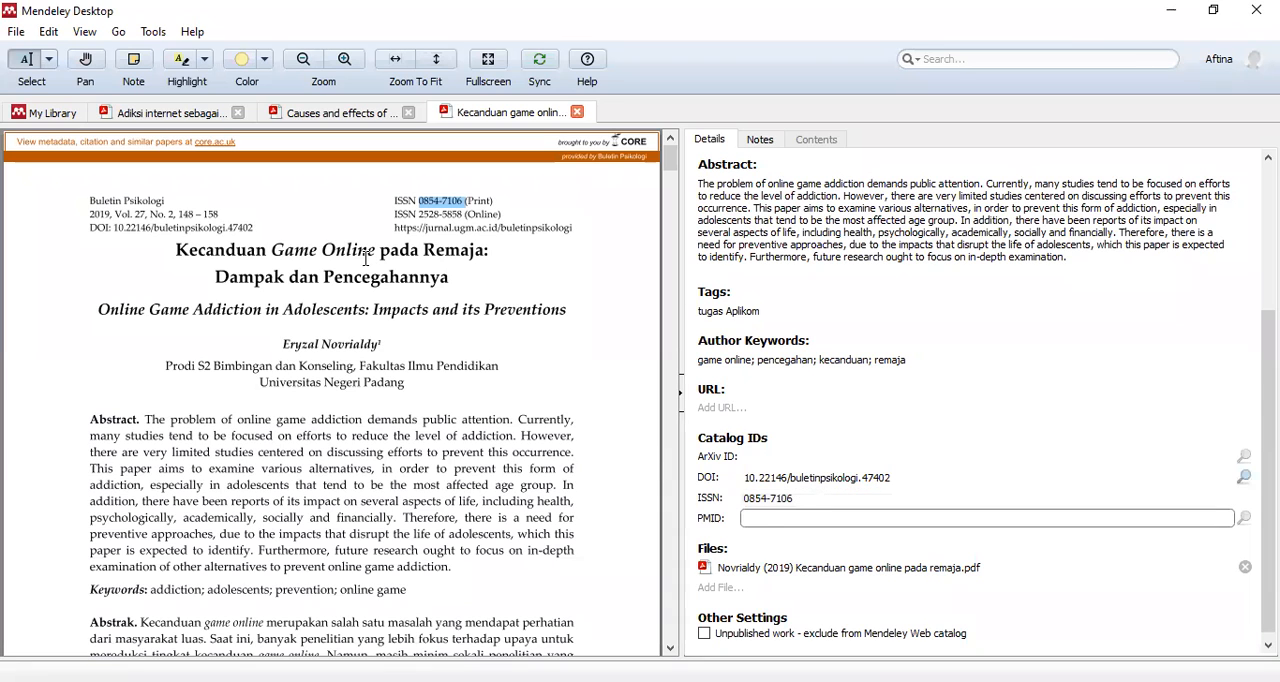
left_click(270, 227)
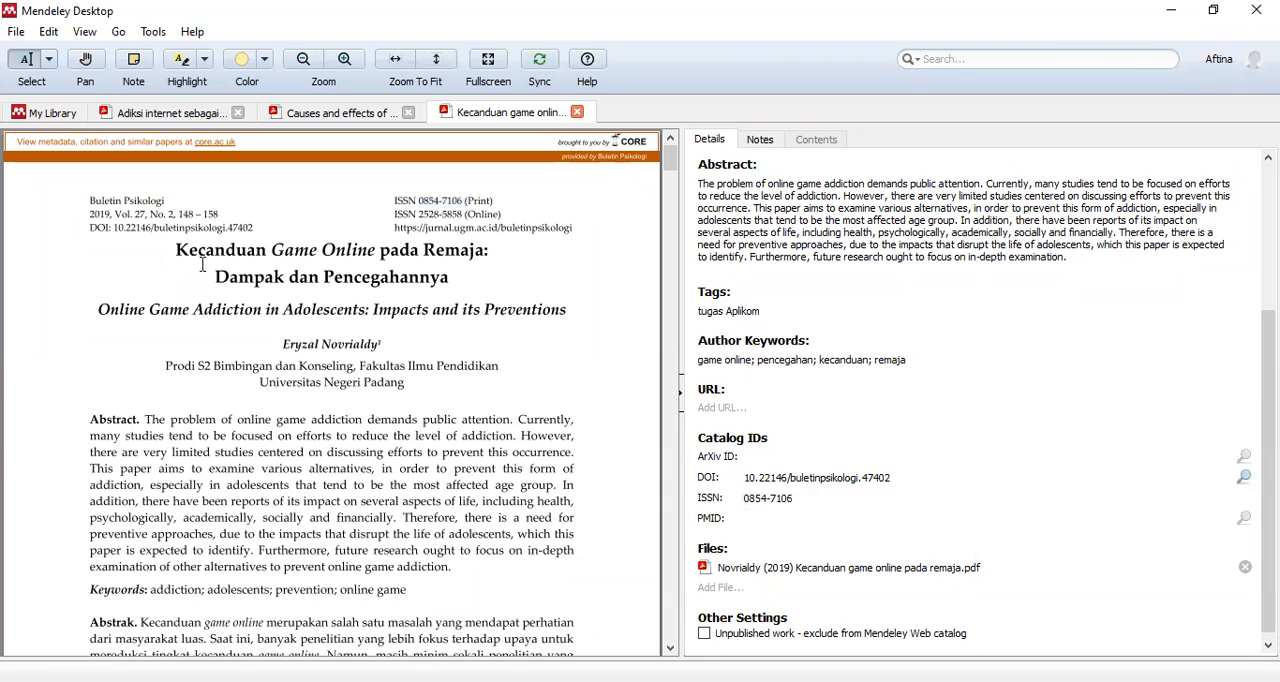
- Remove the ISSN from the "Kecanduan game online" paper's catalog IDs and leave the PMID empty, keeping only the DOI
scroll(700, 400, "up", 5)
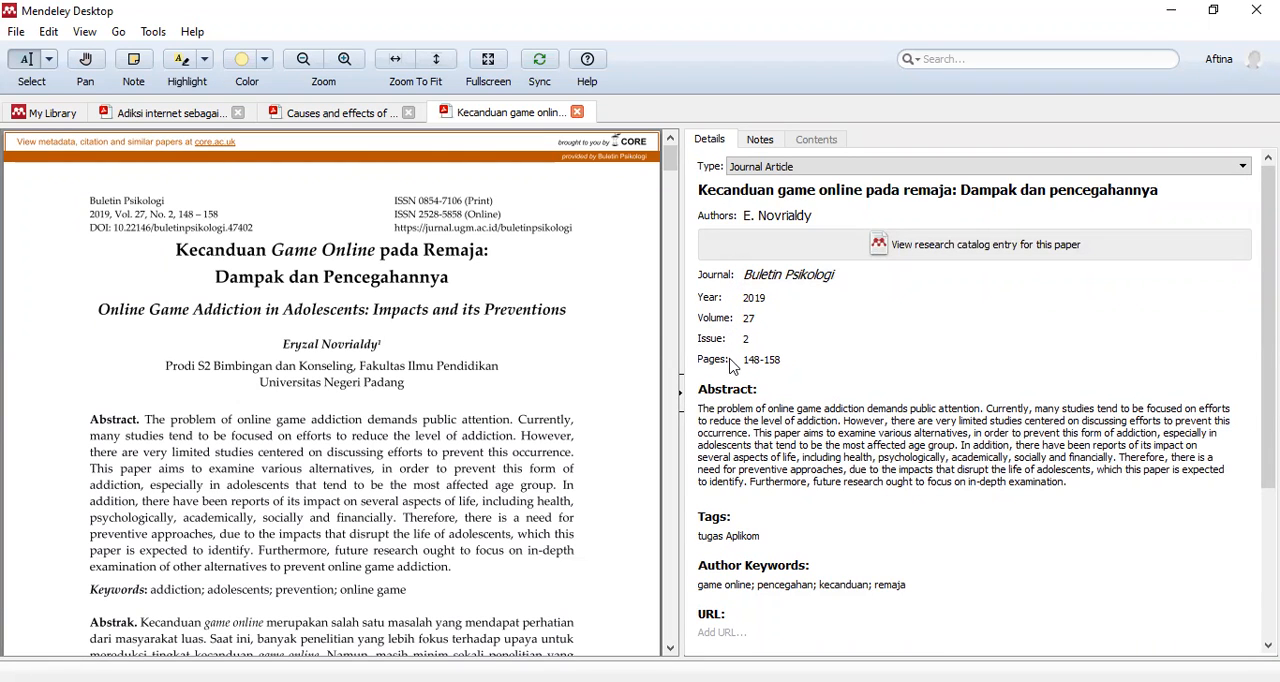
scroll(733, 372, "down", 3)
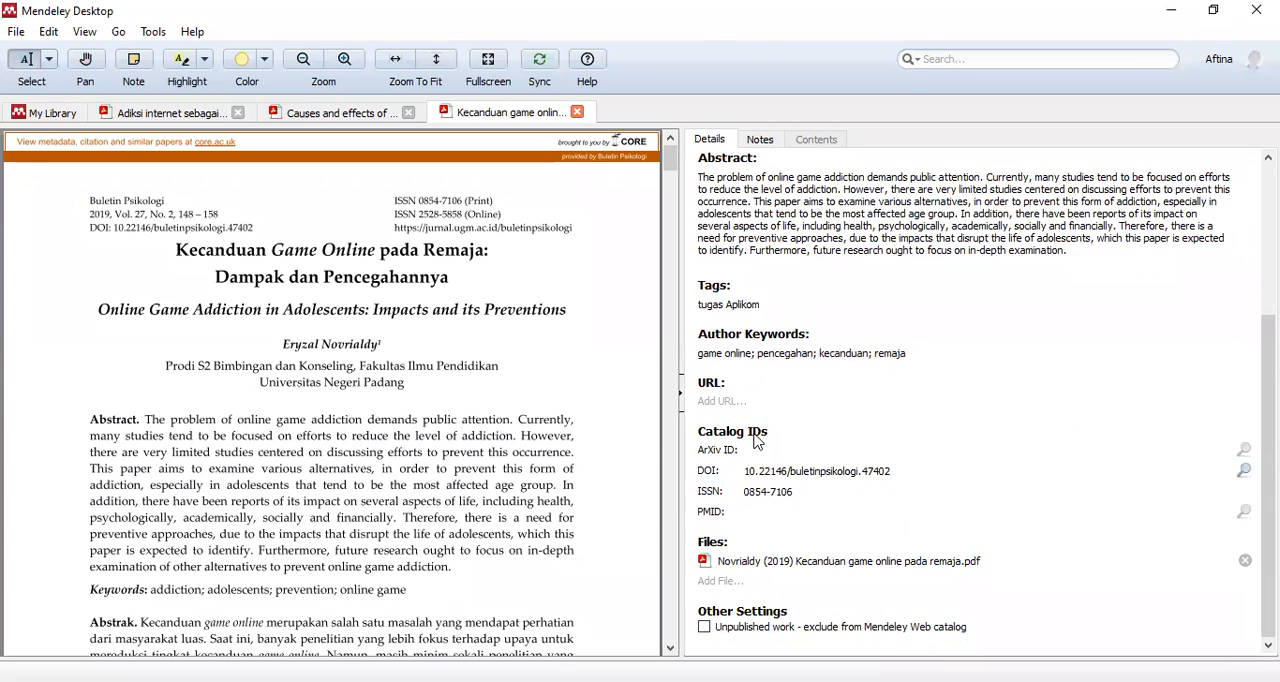
left_click(744, 487)
left_click_drag(744, 490, 857, 505)
key("BackSpace")
left_click(856, 523)
left_click_drag(746, 470, 890, 471)
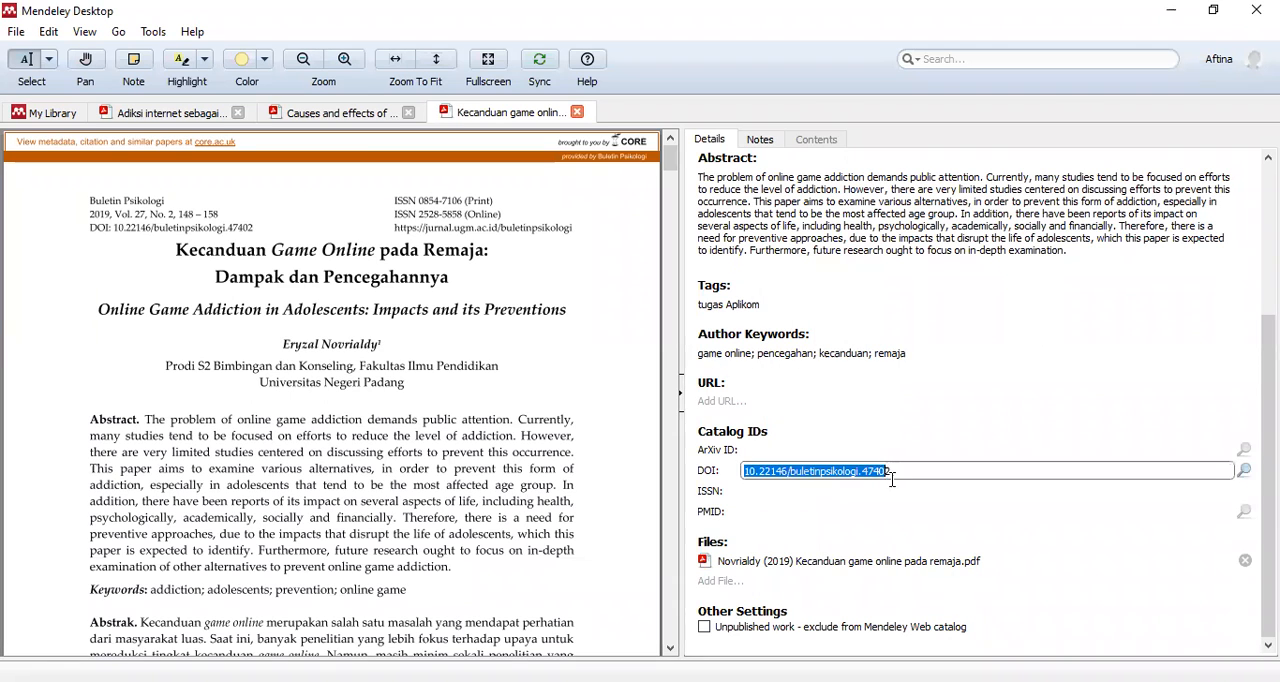
left_click(888, 530)
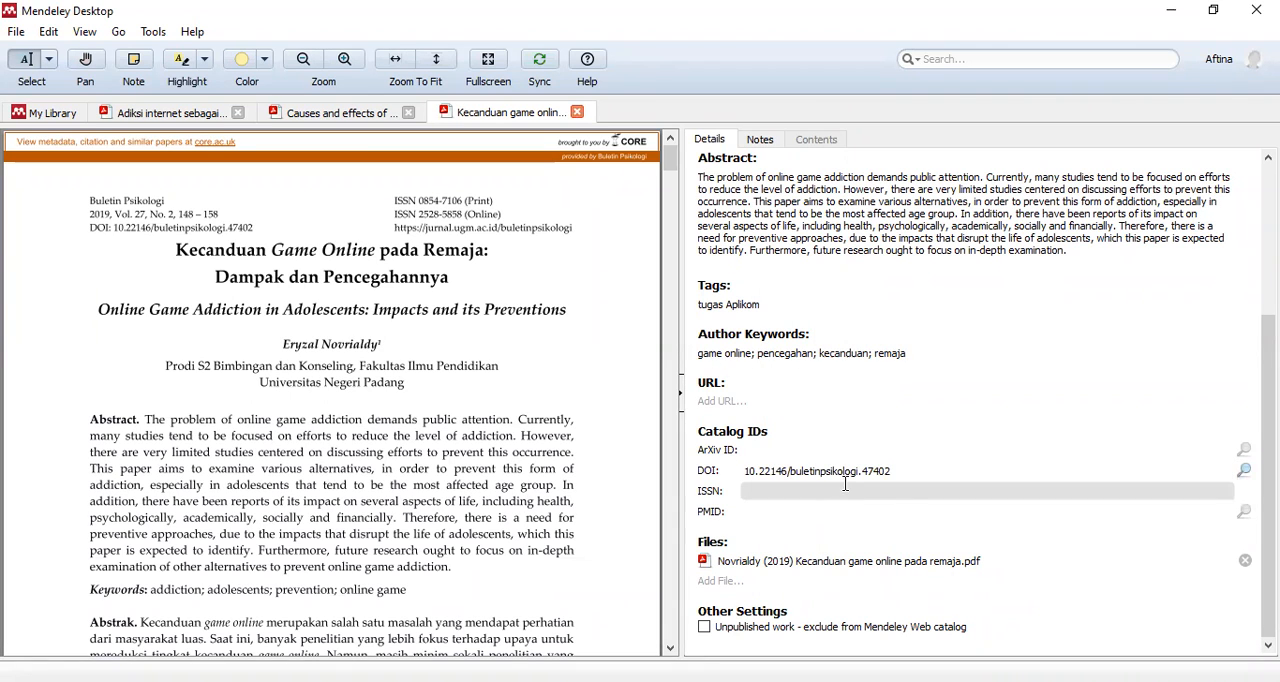
- Review the details of the "Causes and effects of online video game playing" and "Adiksi internet" papers, and return to the library
scroll(800, 320, "up", 3)
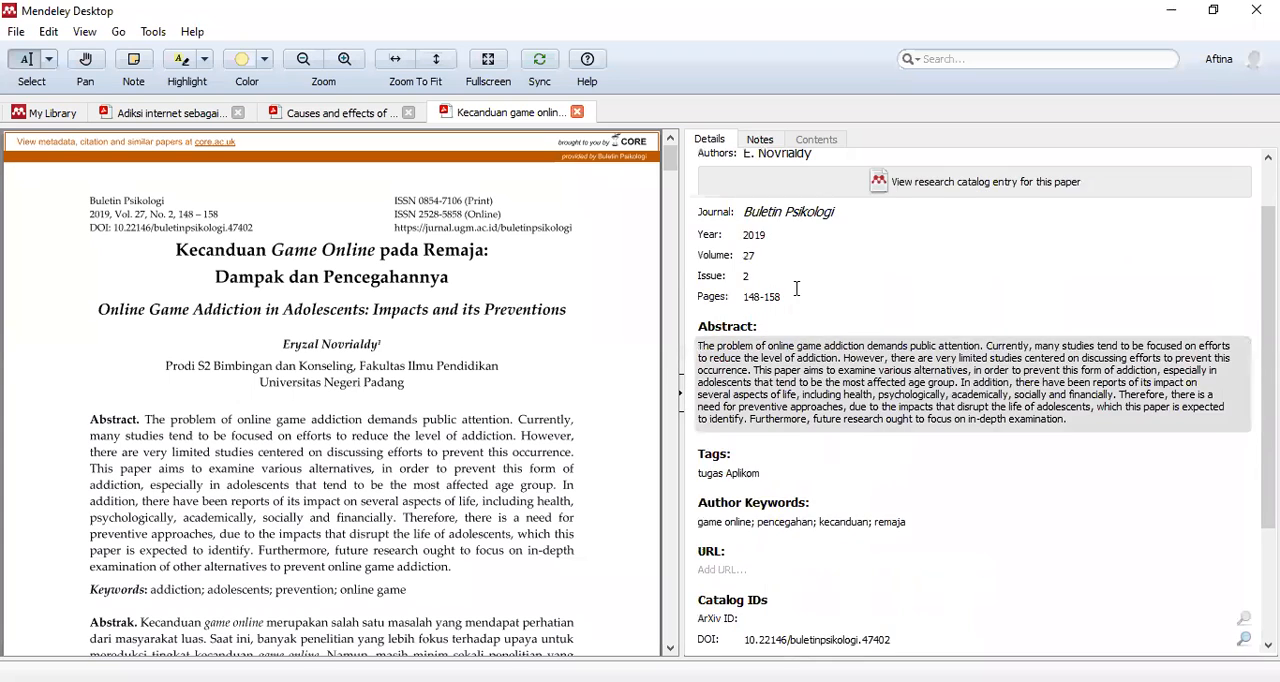
scroll(797, 289, "up", 1)
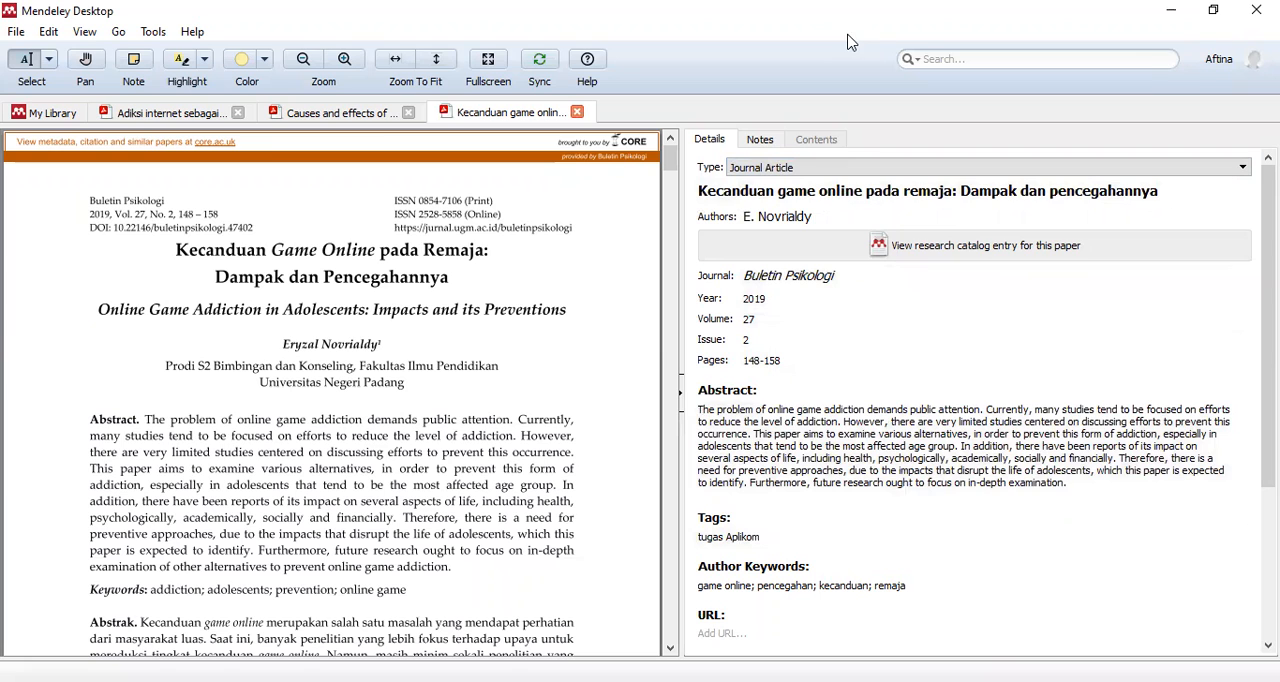
left_click(284, 118)
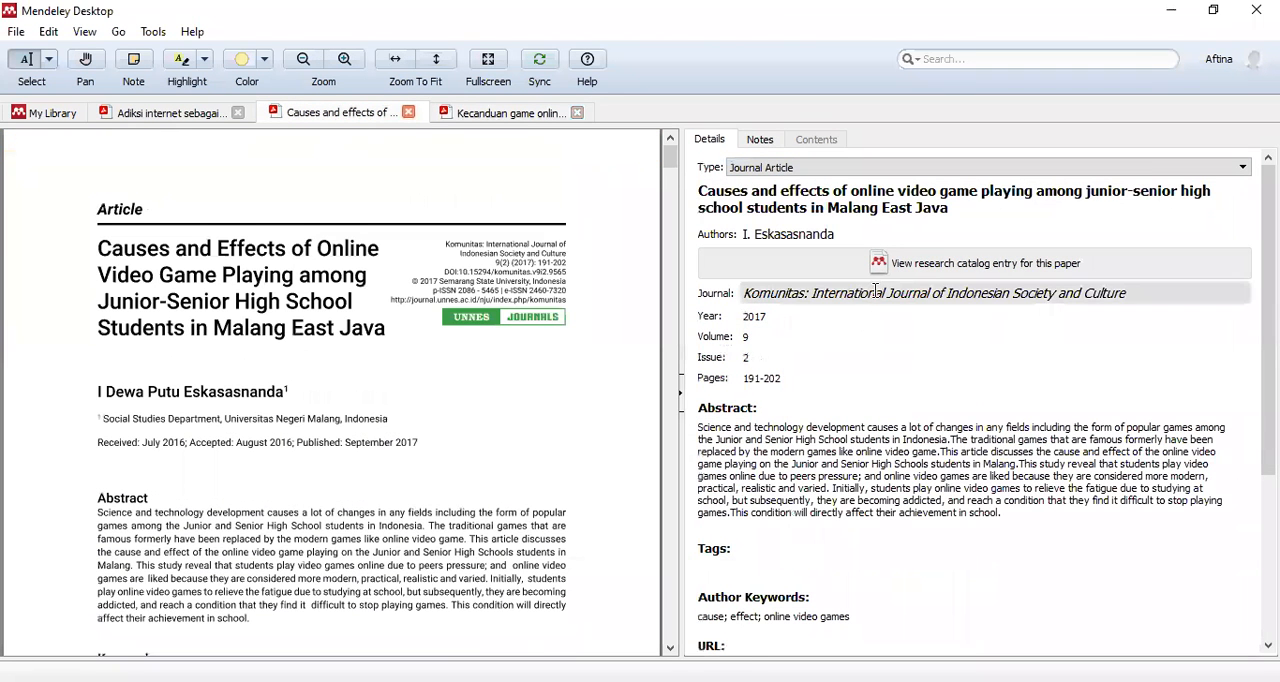
left_click(185, 115)
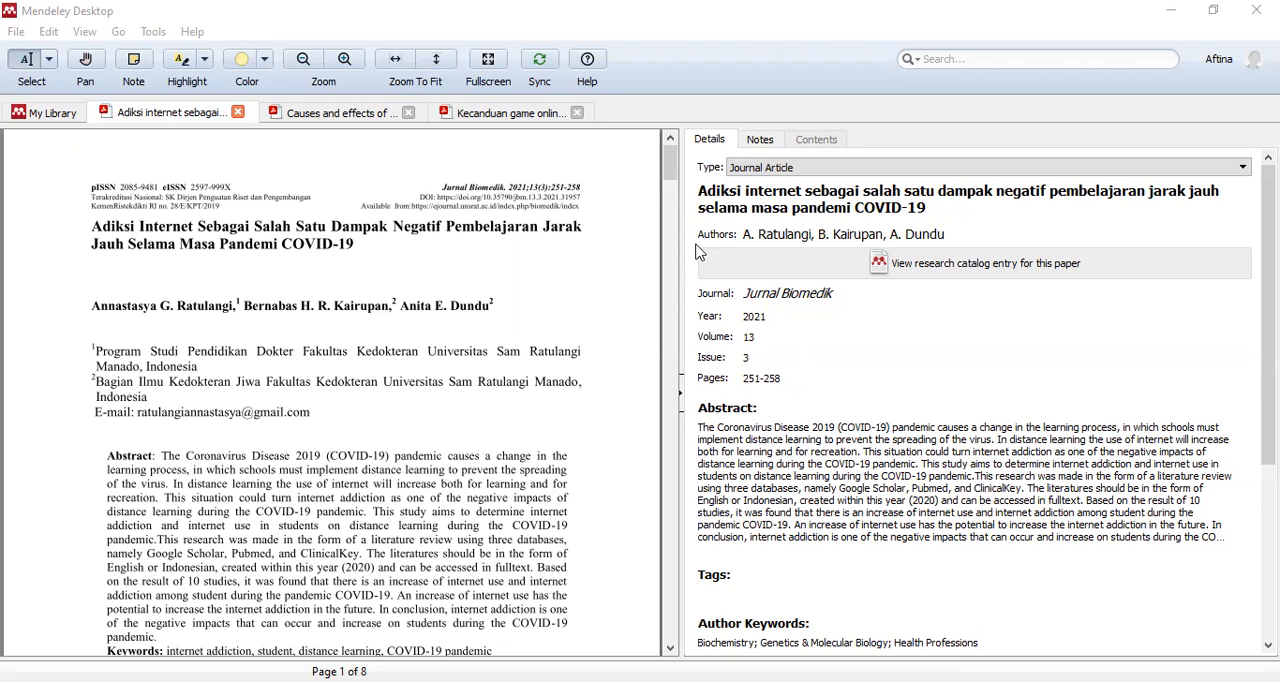
left_click(57, 113)
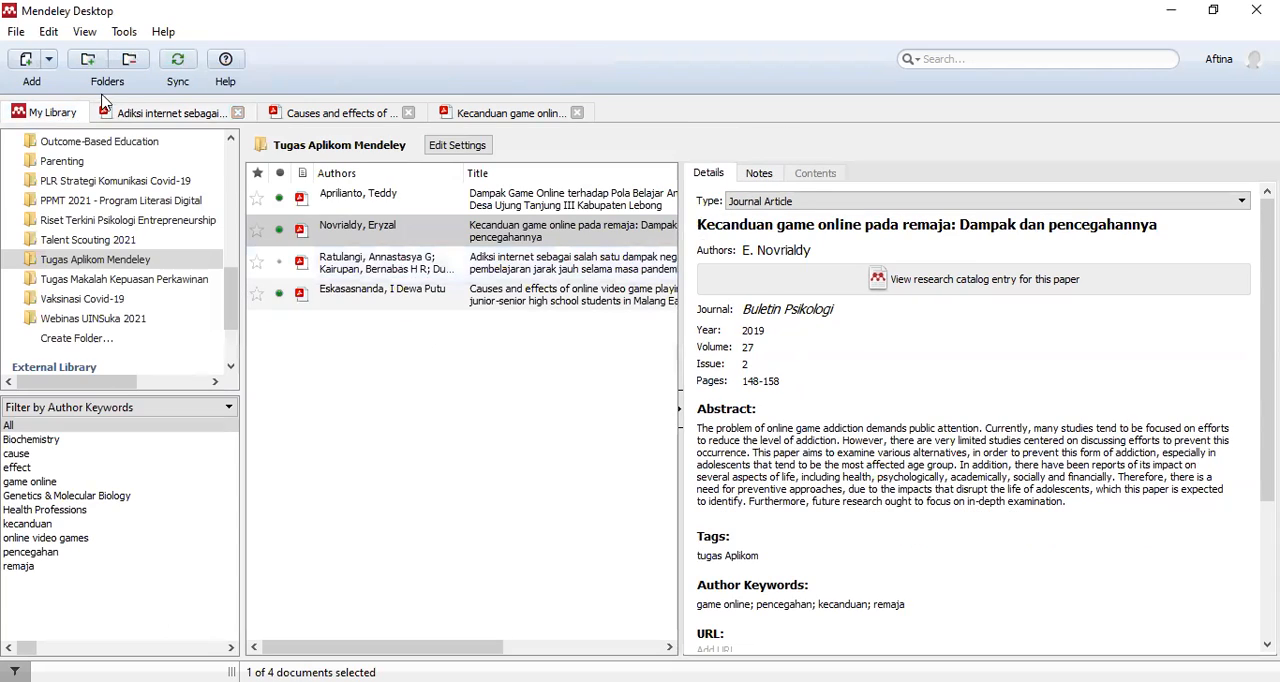
- Import the 2015 "manfaat game online" and 2017 "Impact of online games for children" PDFs from the Praktik Mendeley folder
left_click(49, 60)
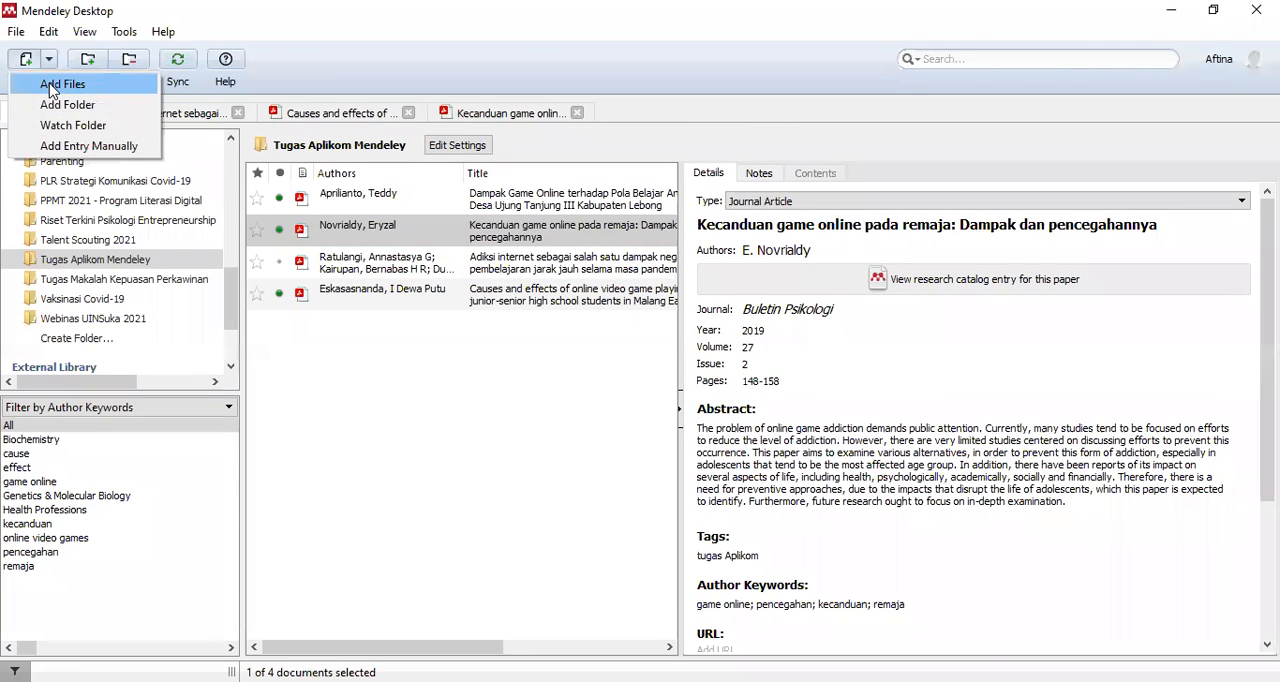
left_click(50, 86)
left_click(393, 286)
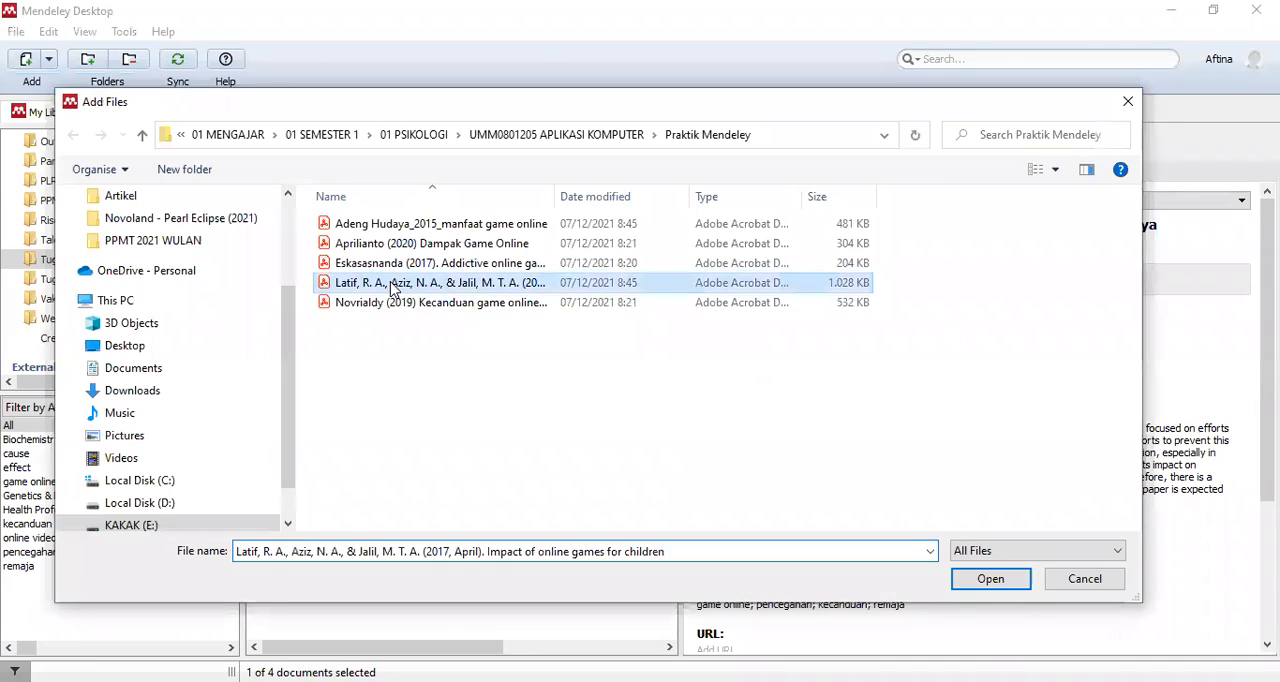
left_click_drag(556, 196, 705, 196)
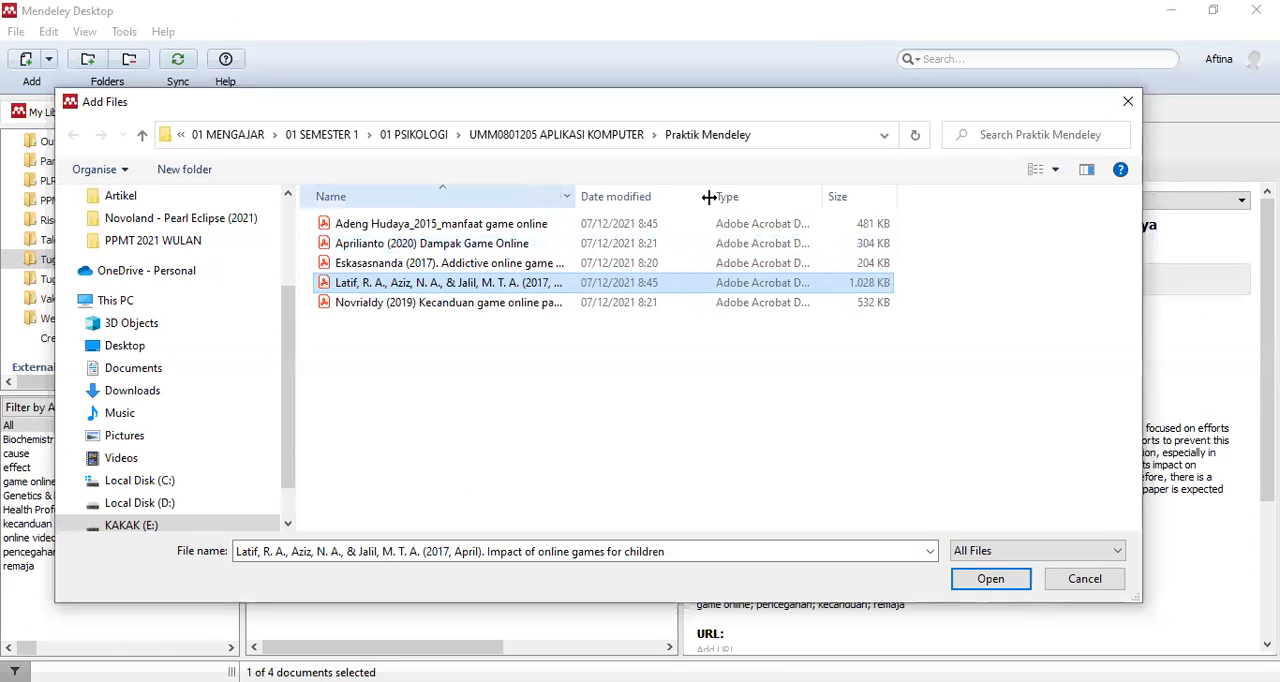
left_click(482, 223, "ctrl")
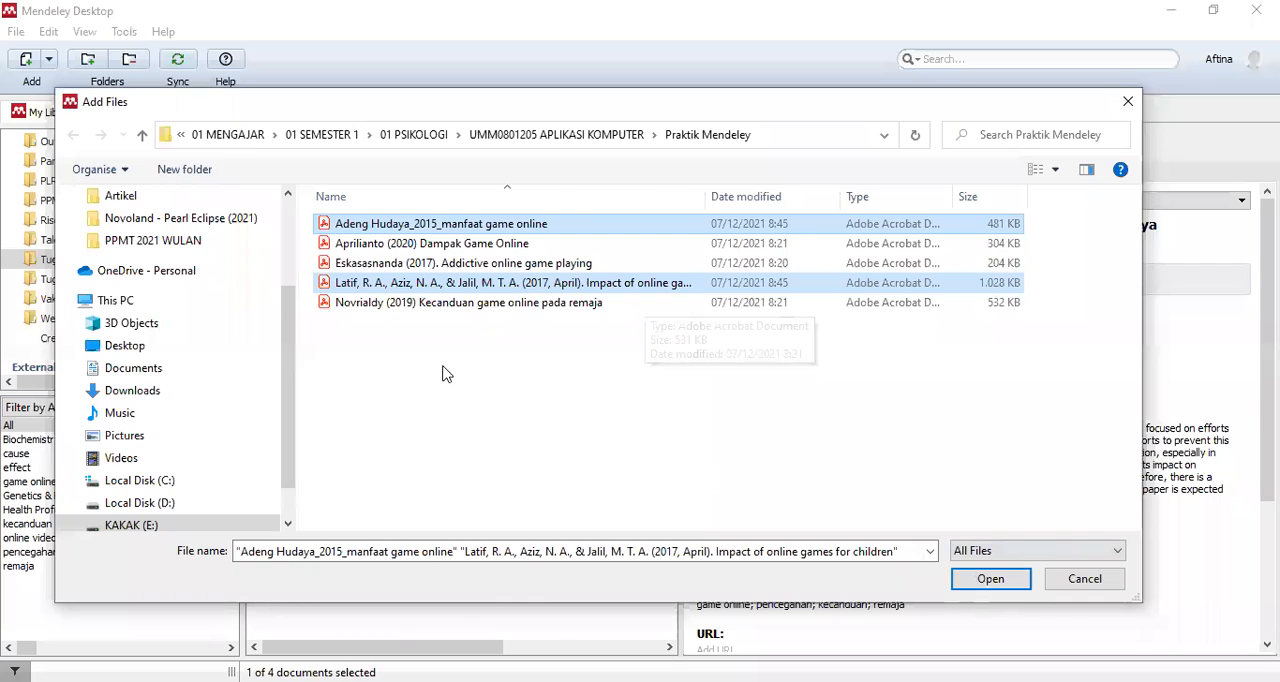
key("Return")
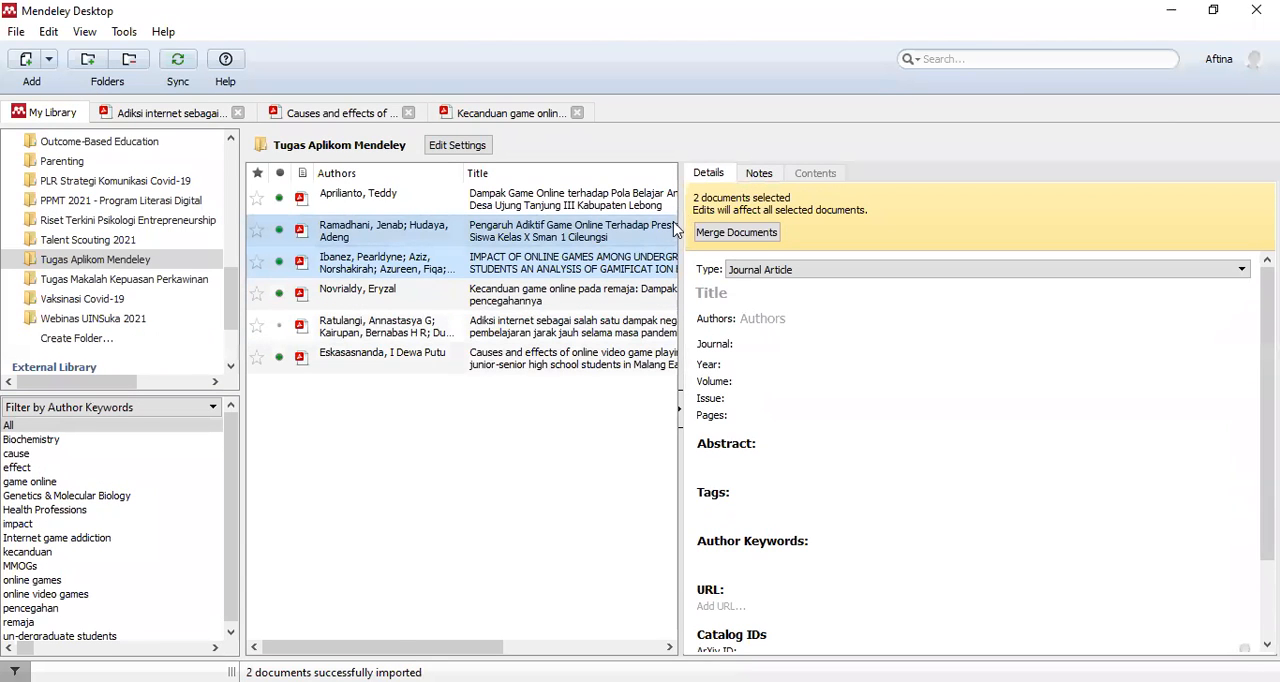
- Open the imported "Pengaruh Adiktif Game Online" paper, widen its details area and check the authors against the PDF
left_click_drag(680, 232, 998, 234)
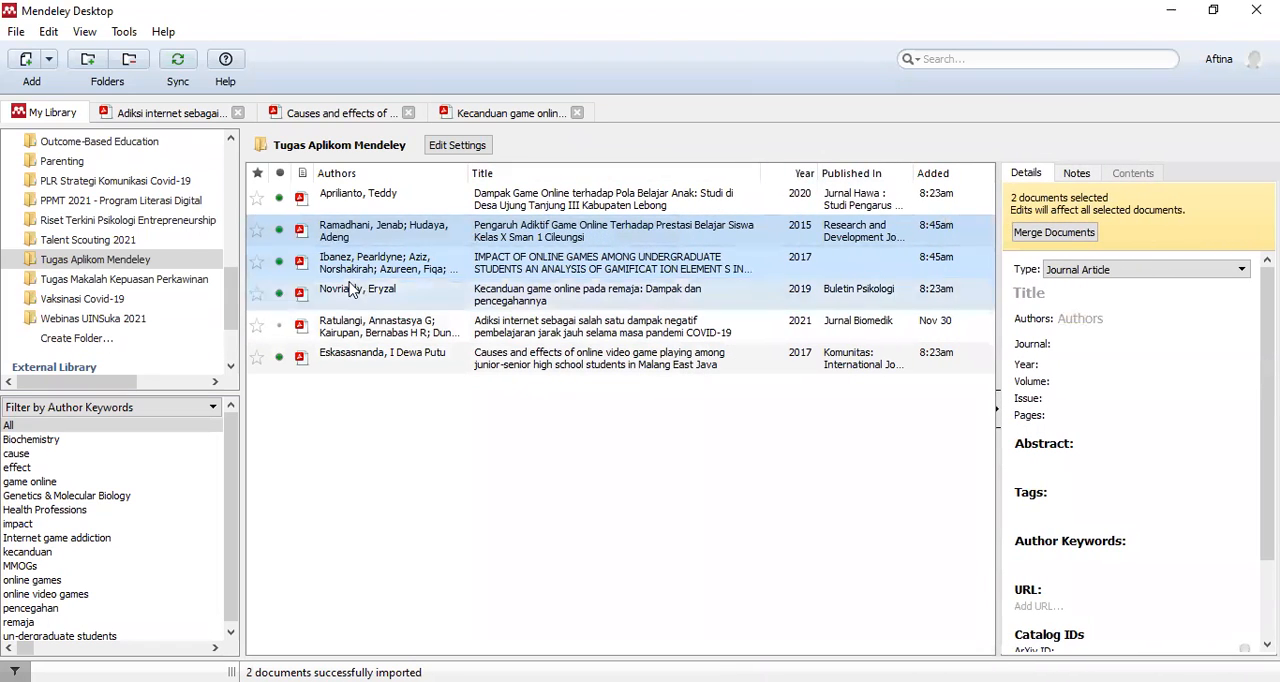
double_click(497, 237)
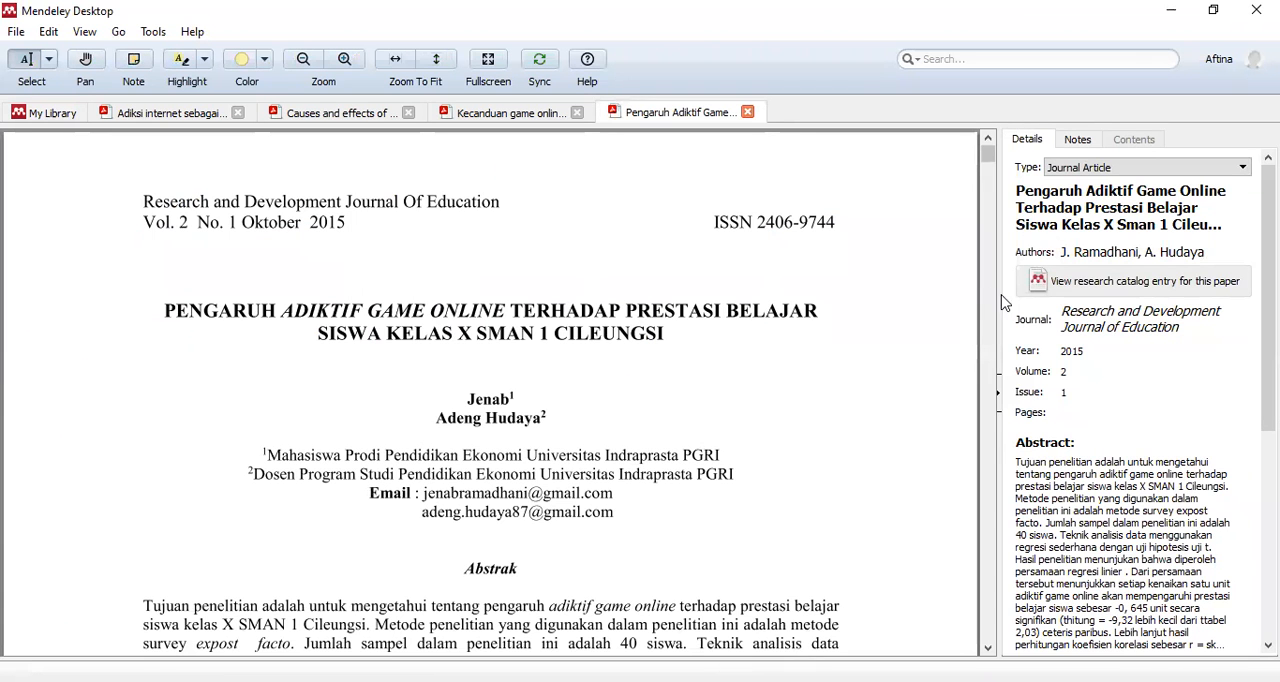
left_click_drag(998, 290, 746, 251)
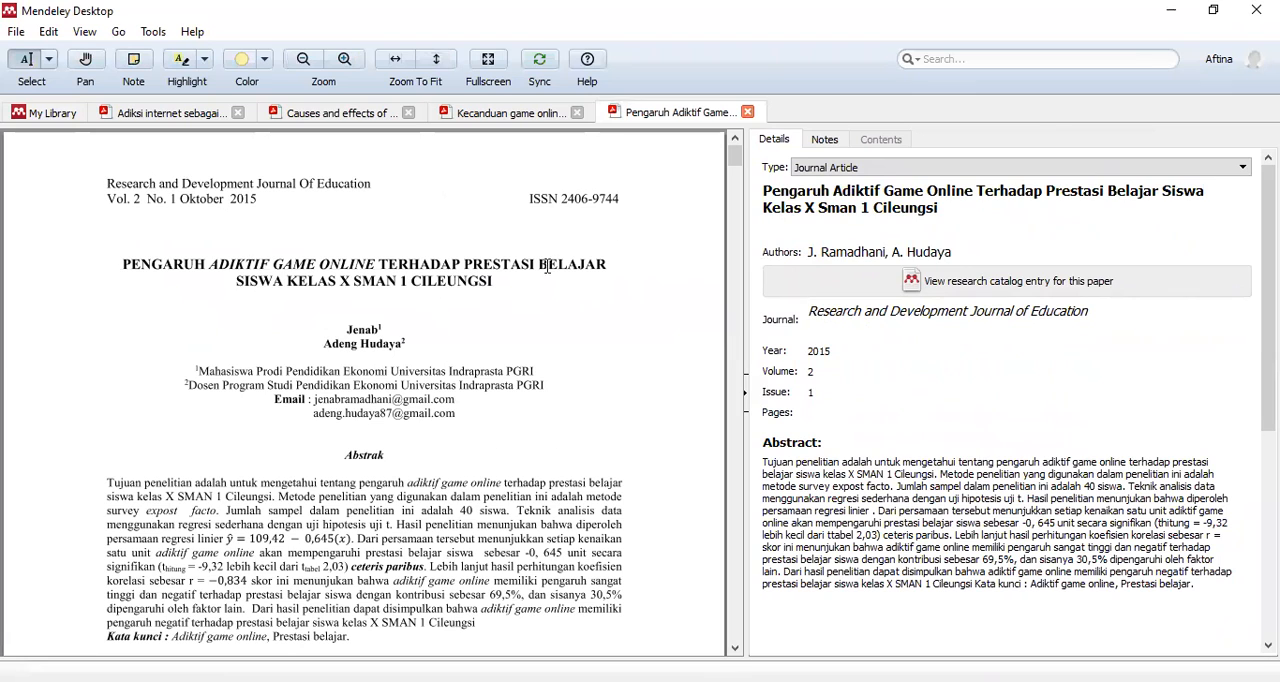
left_click(847, 248)
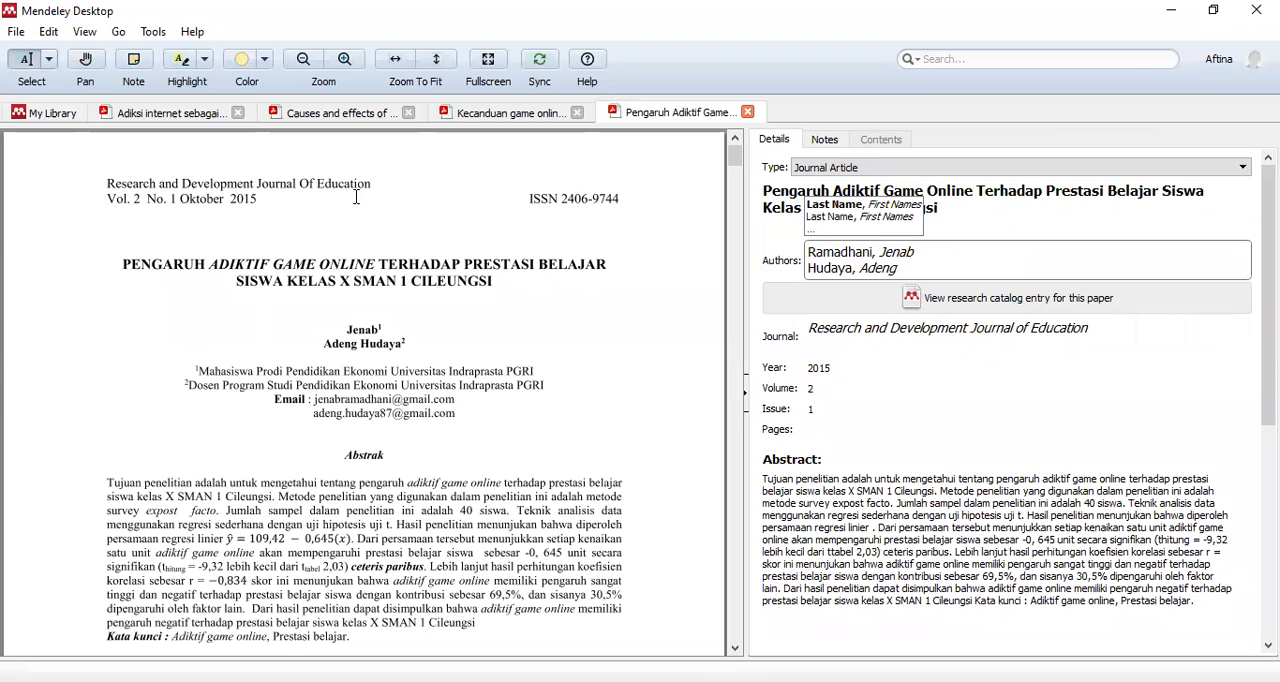
left_click(402, 217)
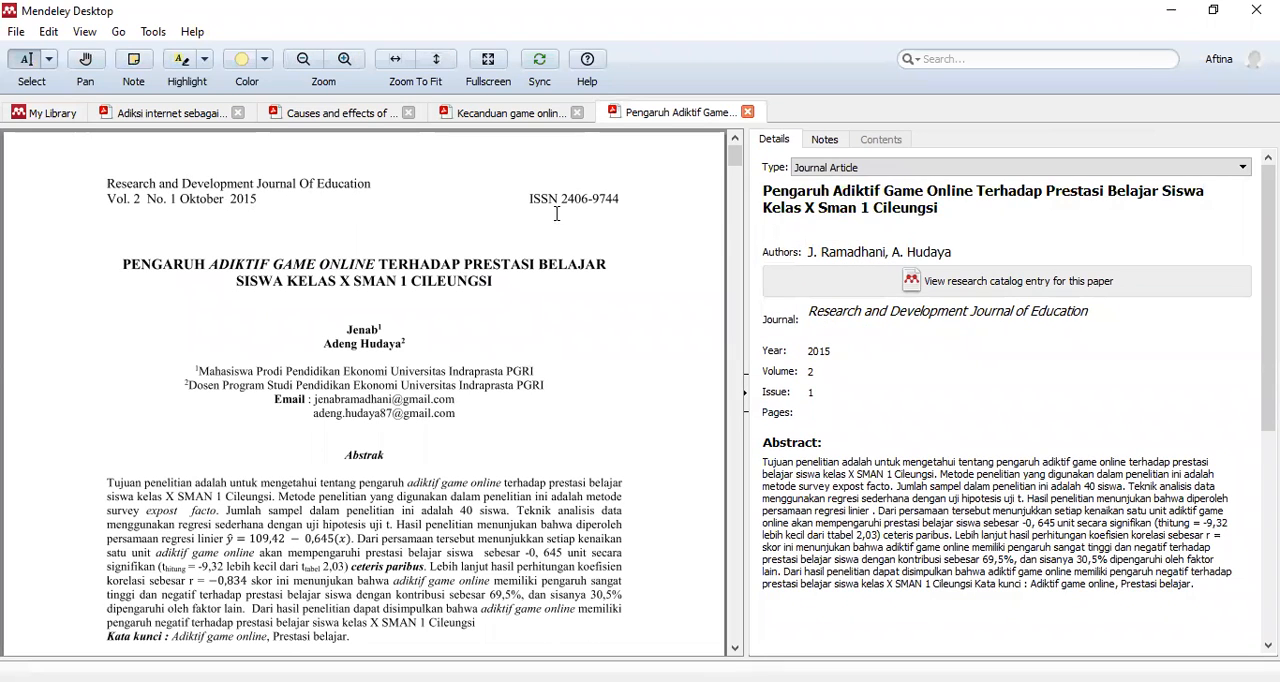
- Change the initial letters of "adiktif", "game", "online" and "terhadap" in the paper's title to lowercase
left_click(836, 200)
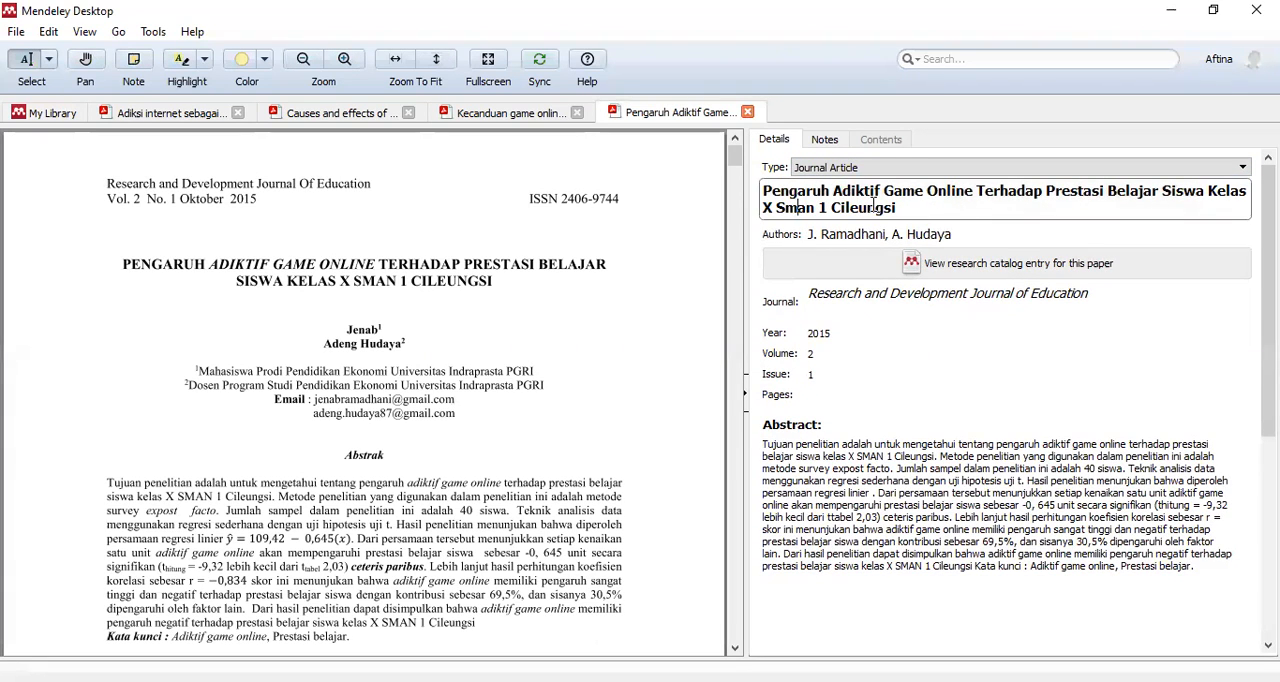
left_click(838, 190)
key("BackSpace")
type("a")
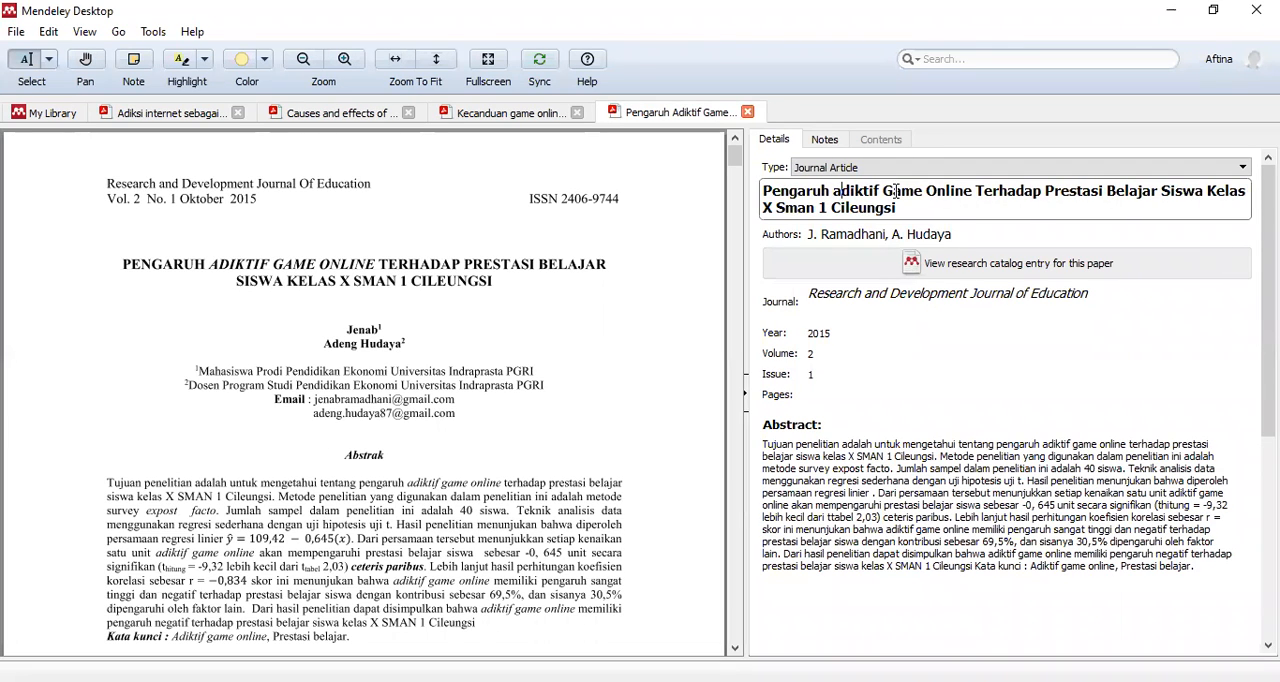
left_click(896, 190)
key("BackSpace")
type("g")
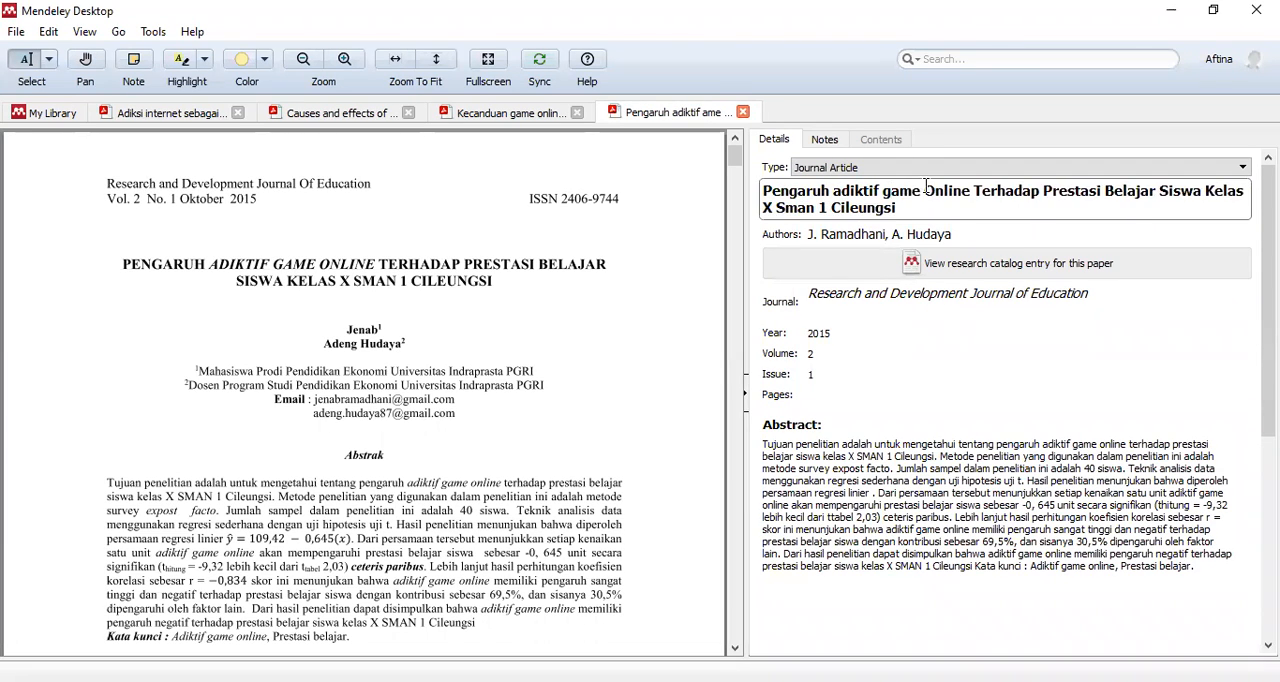
left_click(934, 190)
key("BackSpace")
type("o")
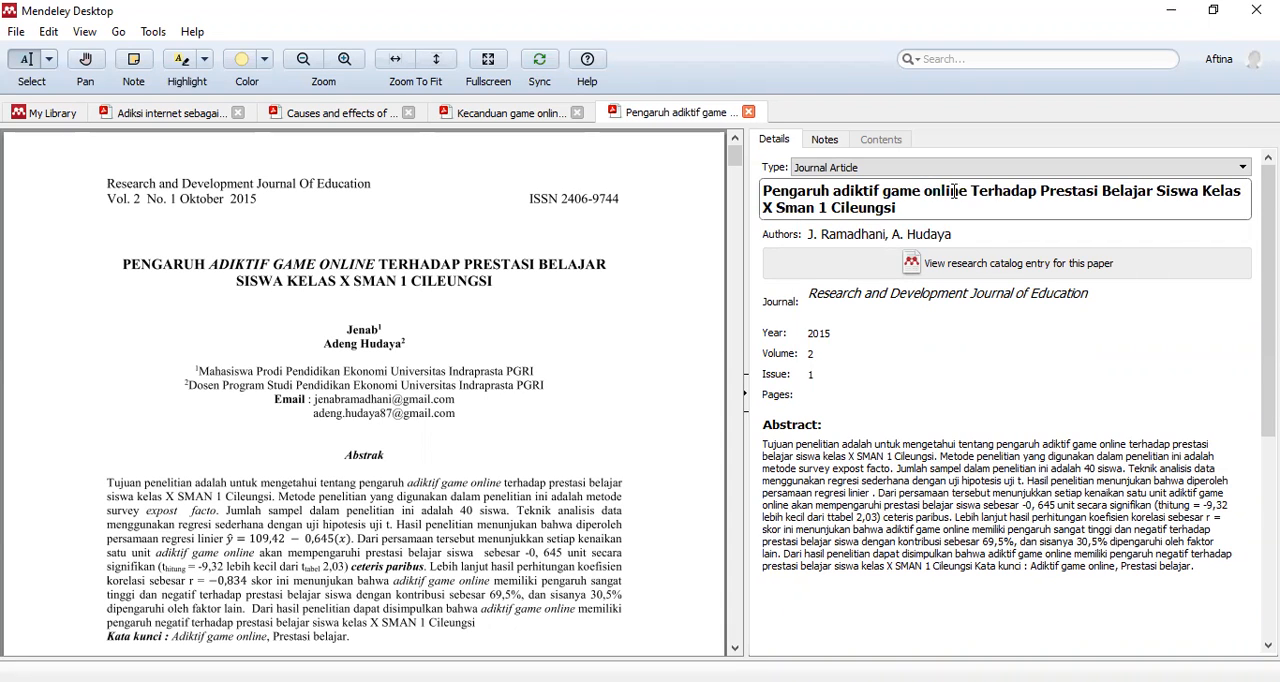
left_click(976, 190)
key("BackSpace")
type("t")
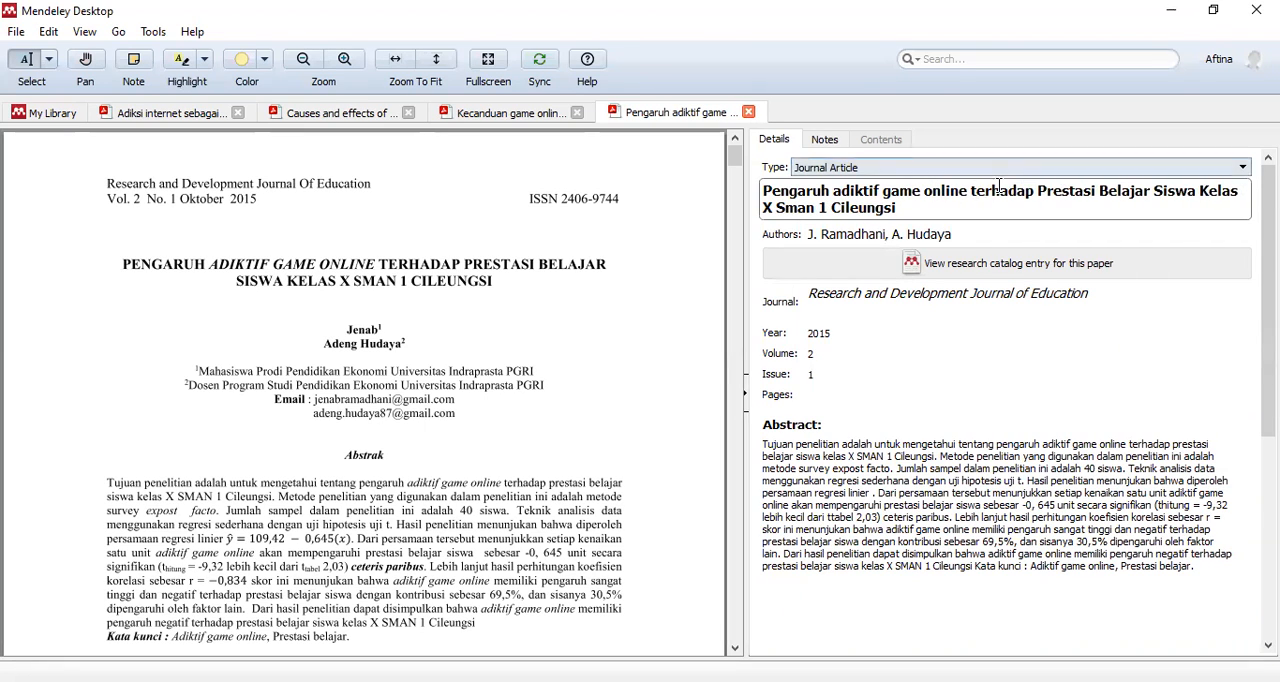
- Lowercase the initial letters of "prestasi", "belajar", "siswa" and "kelas" in the title
left_click(1046, 190)
key("BackSpace")
type("p")
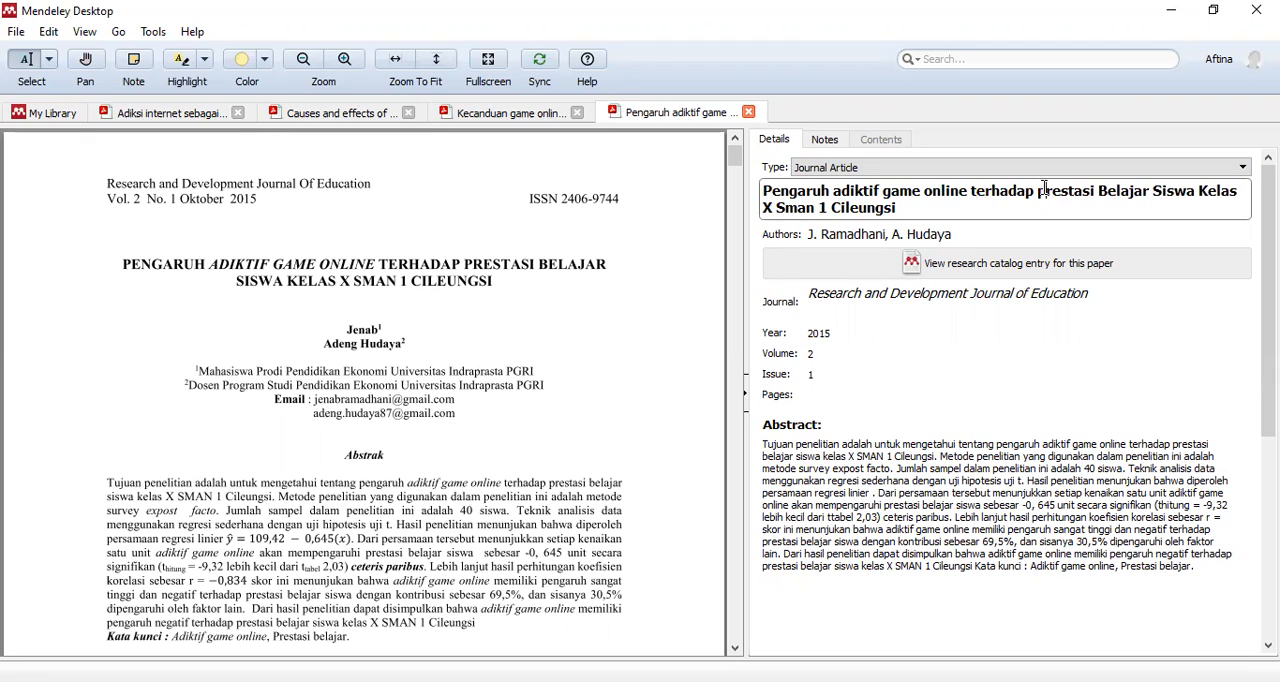
left_click(1105, 190)
key("BackSpace")
type("b")
left_click(1158, 190)
key("BackSpace")
type("s")
left_click(1200, 190)
key("BackSpace")
type("k")
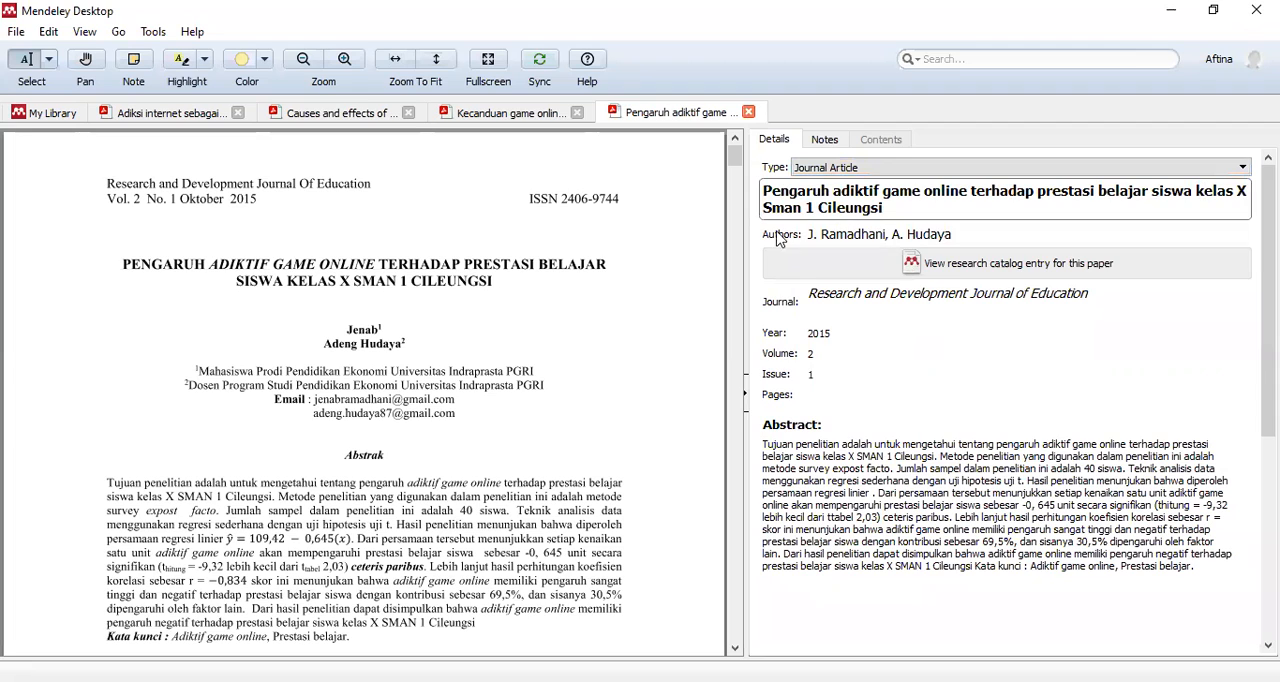
- Correct the school abbreviation in the title to fully capitalized "SMAN"
left_click(804, 208)
key("BackSpace")
key("BackSpace")
key("BackSpace")
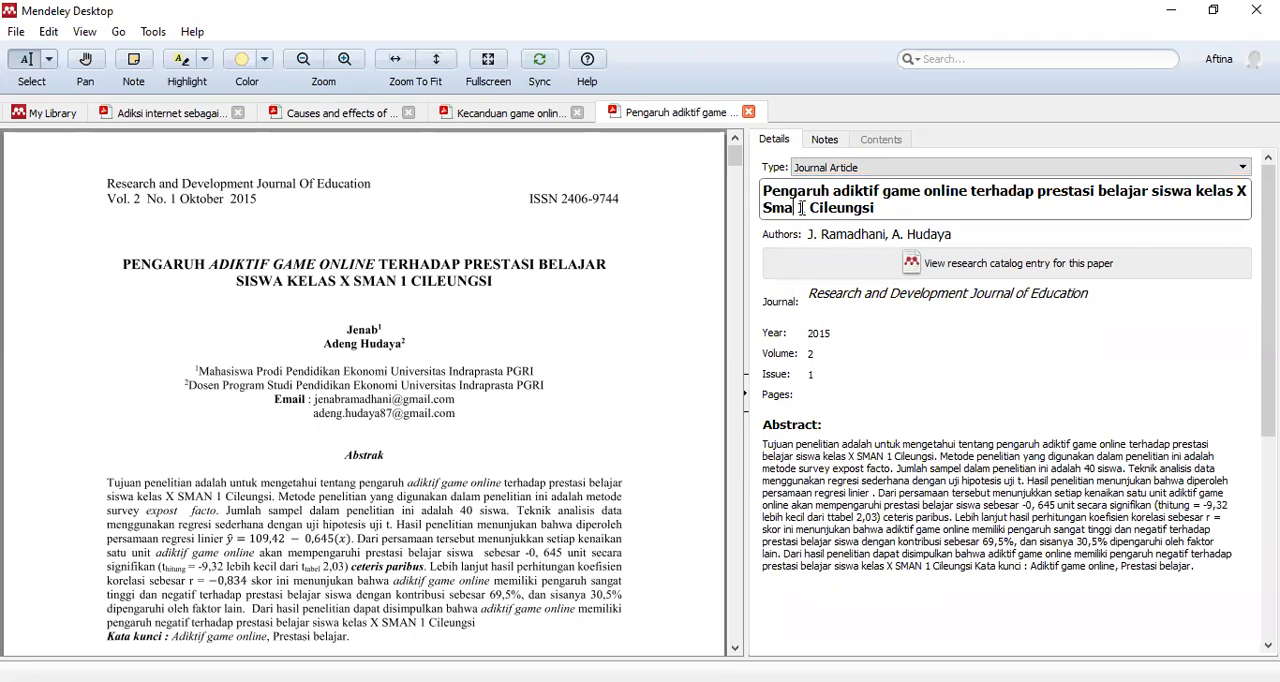
type("MAN")
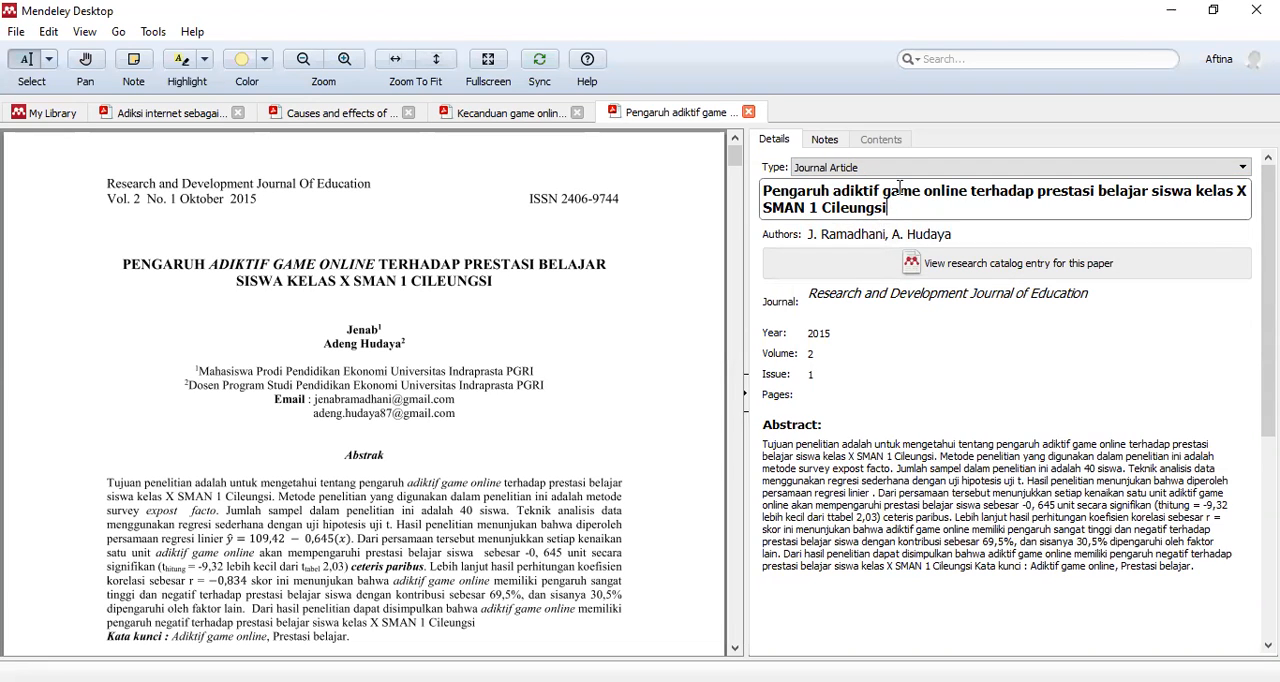
- Remove the first author's last name, keeping the single name printed in the PDF, and leave the second author's name as entered
left_click(878, 234)
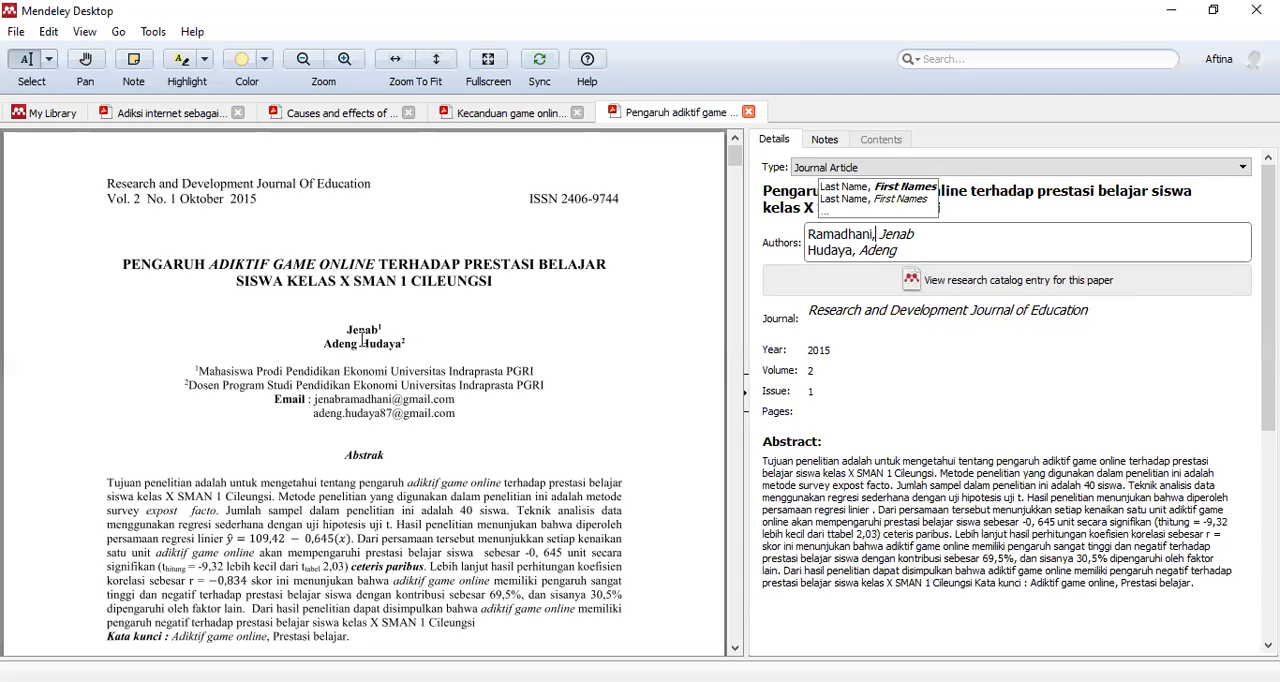
left_click(882, 233)
left_click_drag(882, 233, 754, 222)
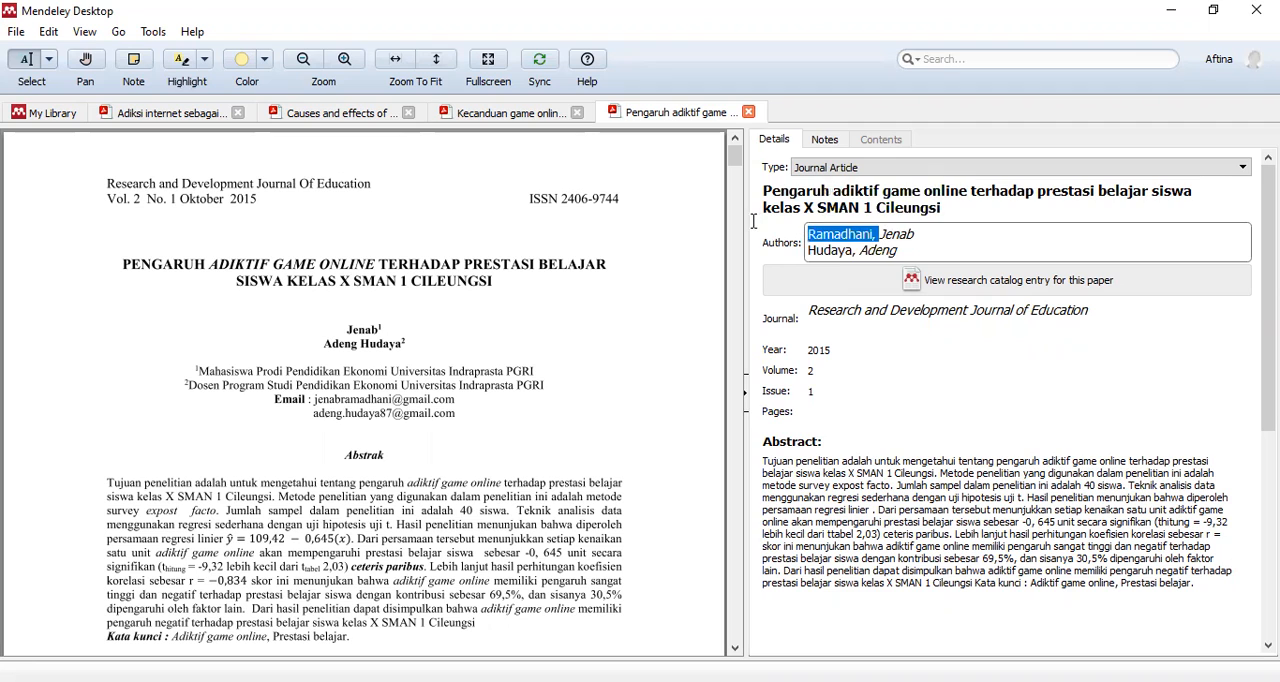
key("BackSpace")
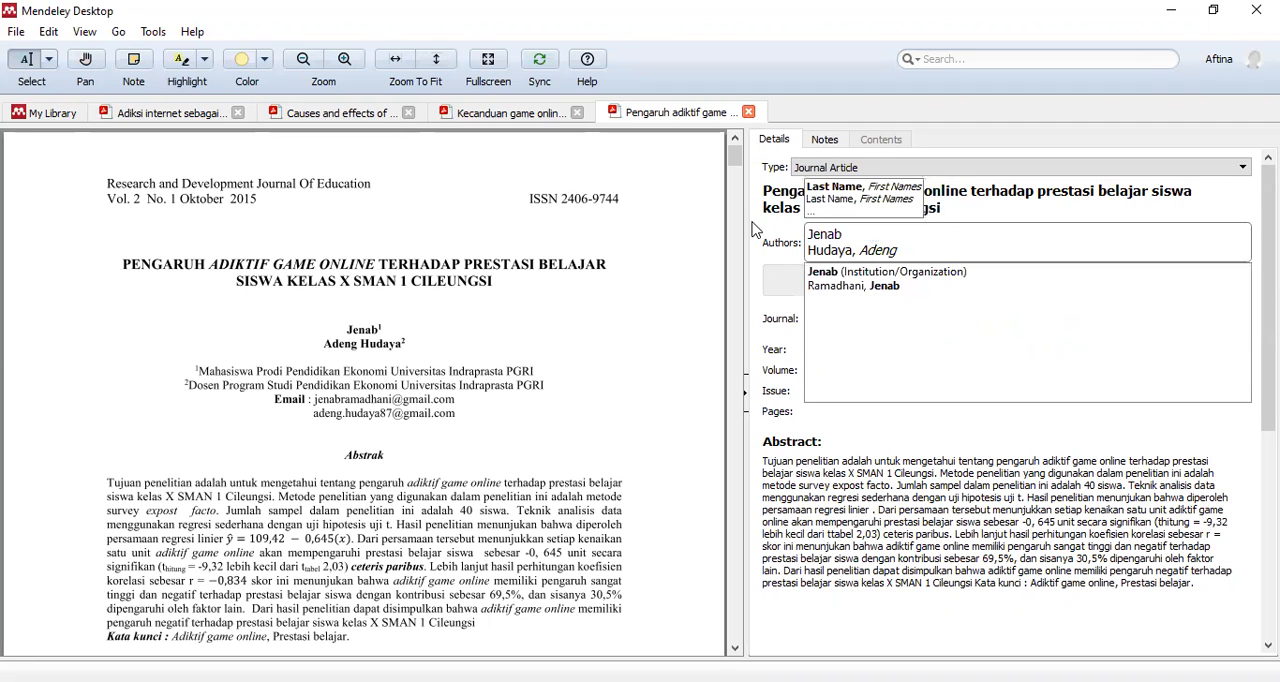
left_click(960, 246)
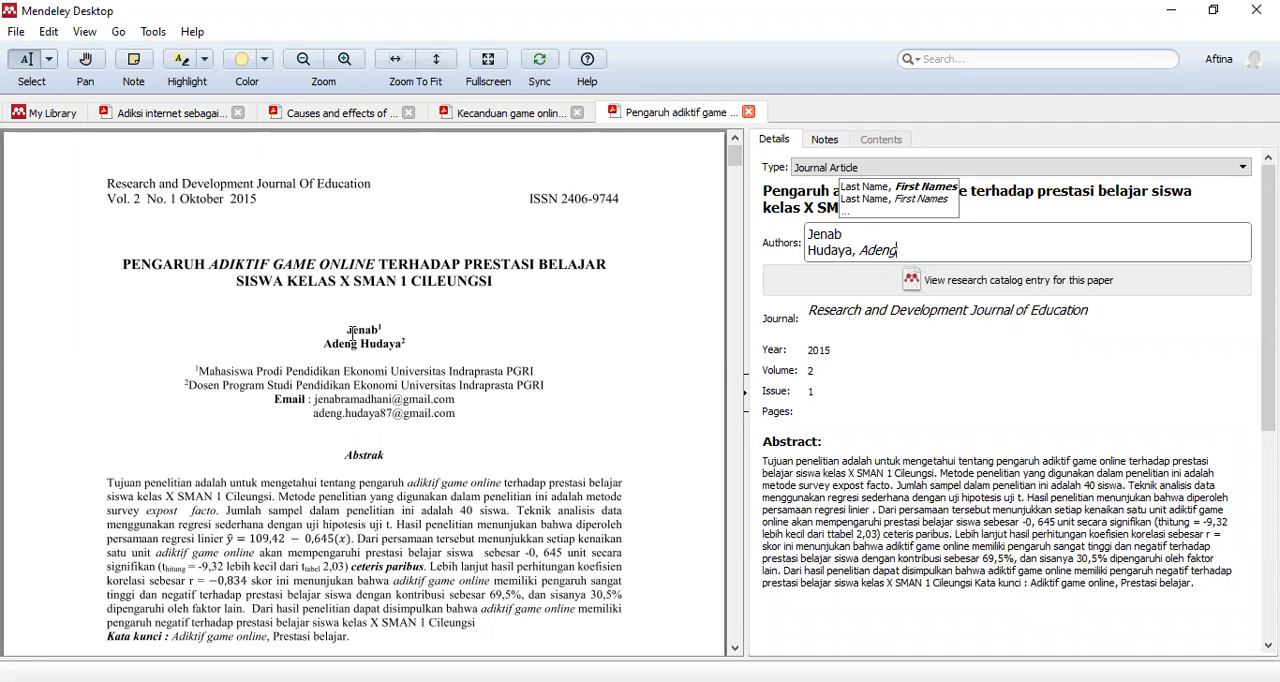
key("ctrl+Left")
left_click(851, 250)
type(",")
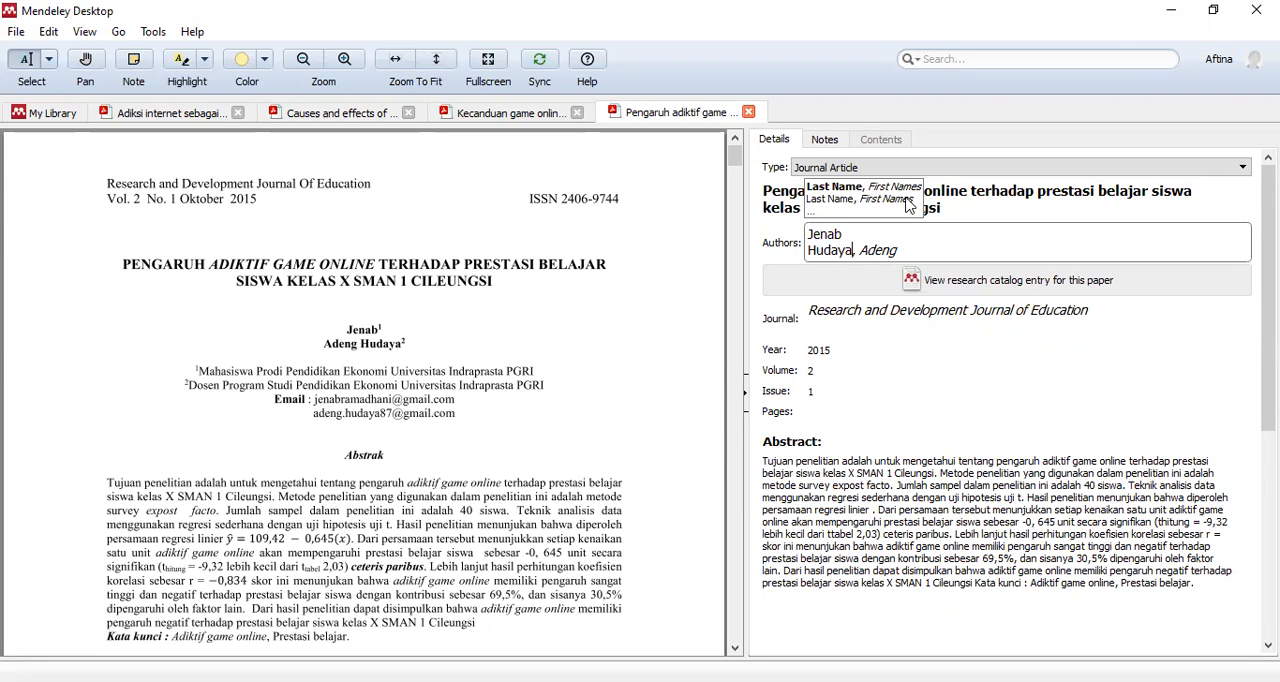
left_click(945, 250)
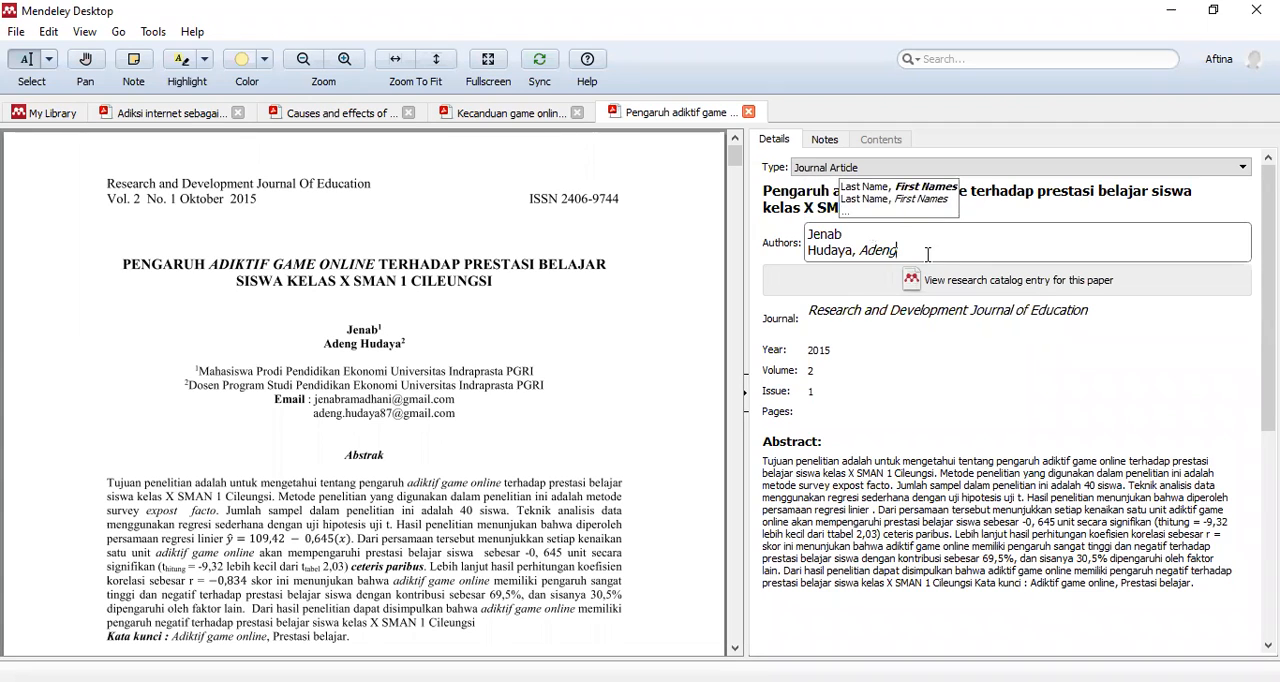
left_click(883, 366)
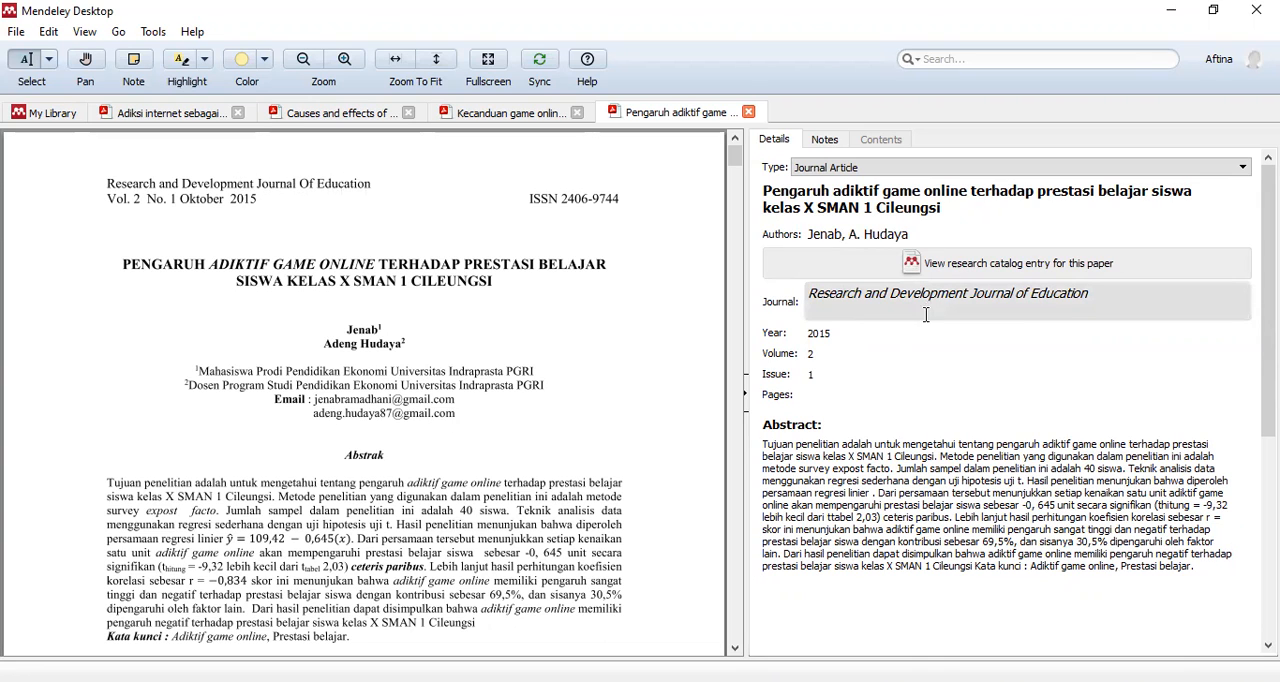
- Check the year and issue against the PDF and set the paper's pages to 41-52
left_click(853, 333)
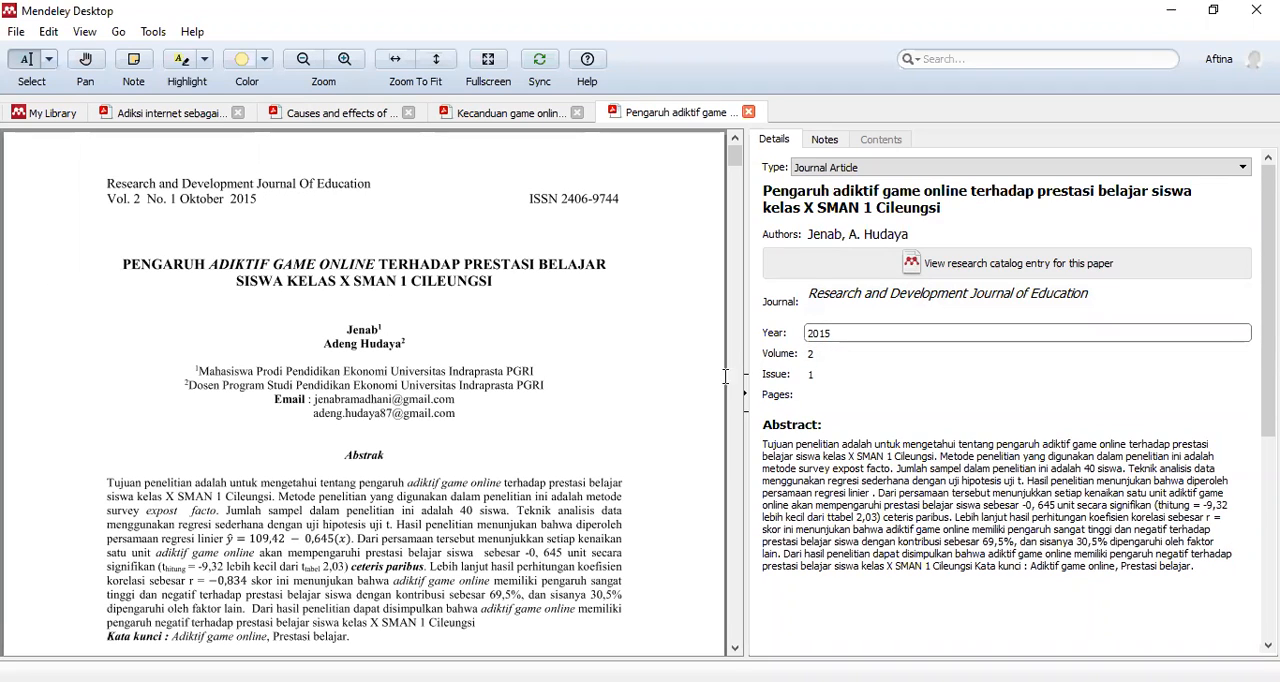
left_click(820, 374)
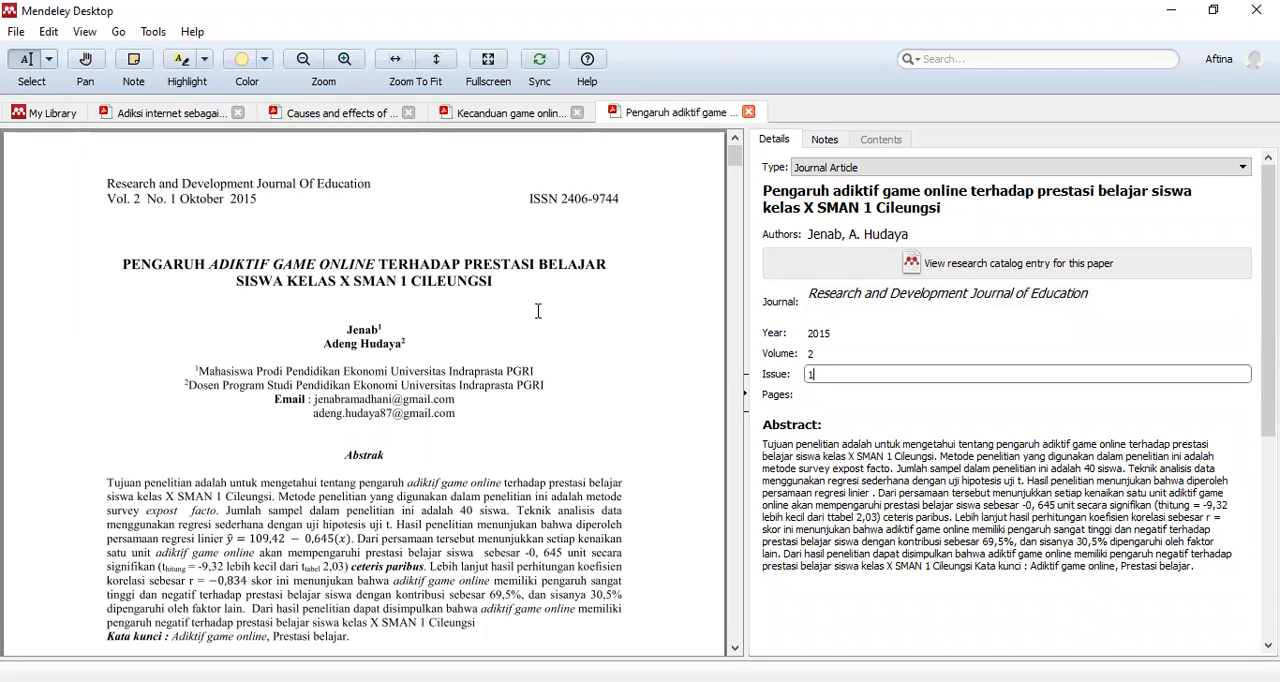
key("Tab")
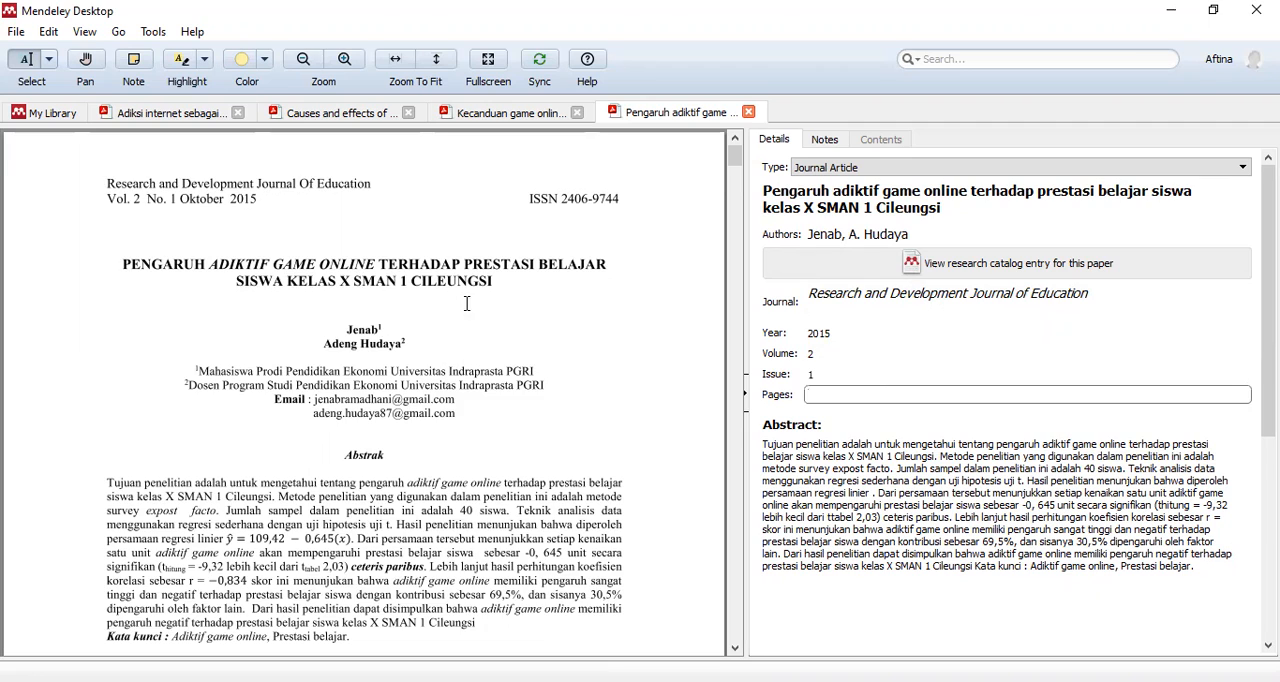
scroll(467, 303, "down", 10)
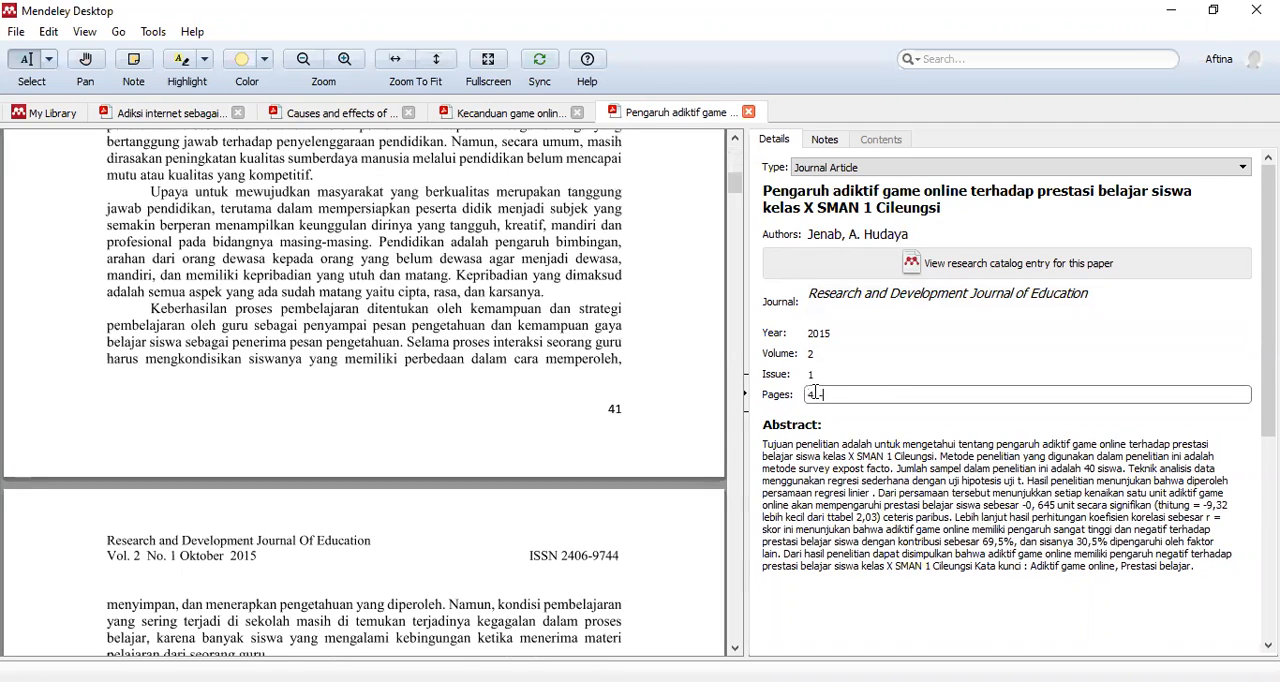
left_click_drag(736, 188, 735, 150)
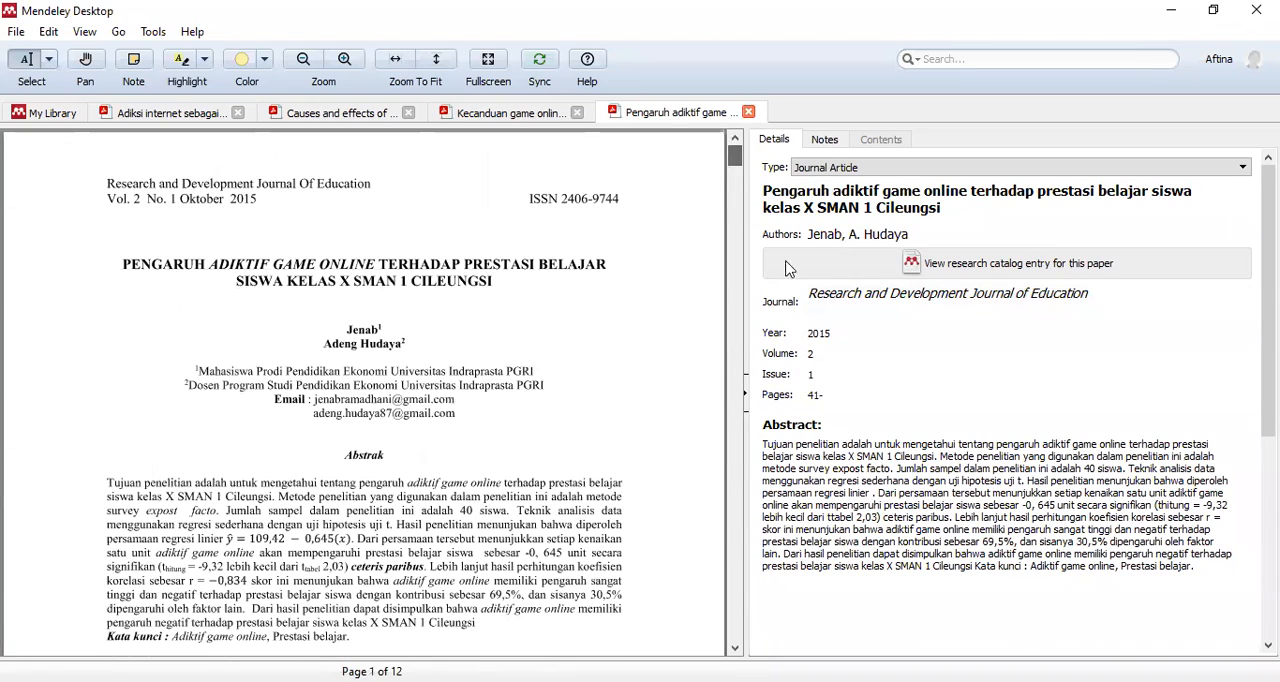
left_click(847, 395)
type("52")
left_click(611, 466)
- Delete the "Kata kunci : Adiktif game online, Prestasi belajar." text from the end of the abstract
scroll(614, 466, "down", 2)
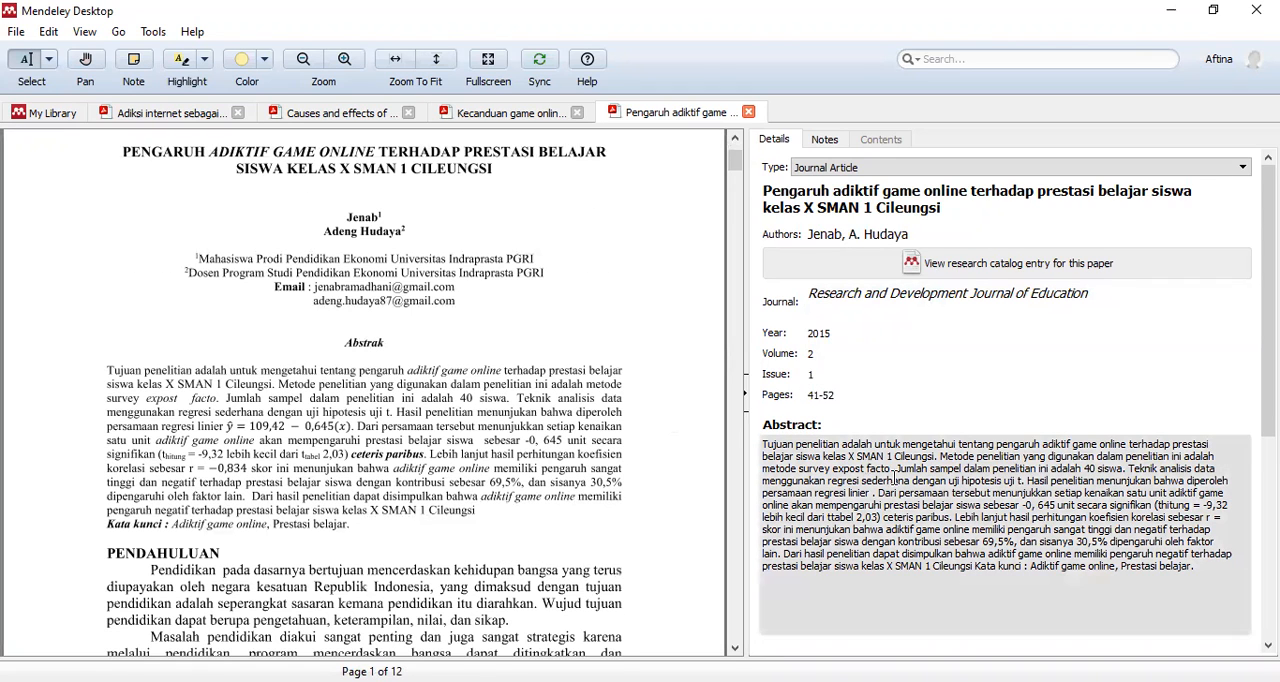
scroll(893, 478, "down", 2)
left_click(990, 418)
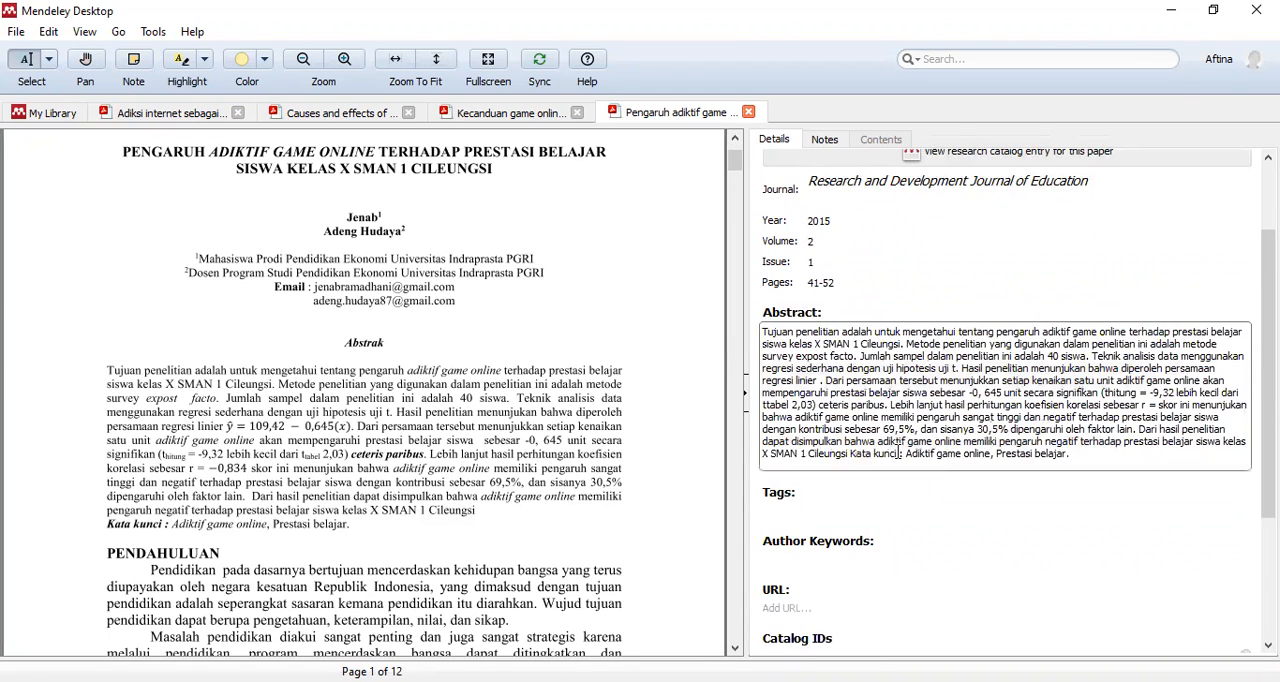
left_click_drag(852, 453, 1093, 459)
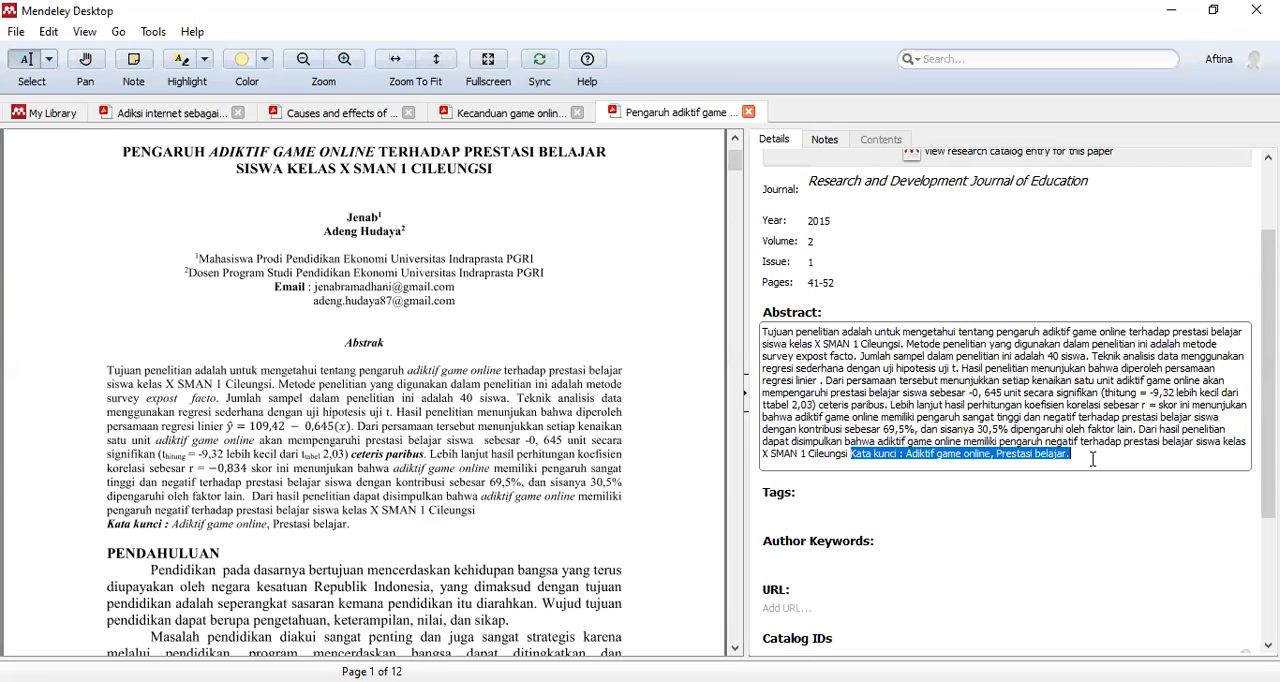
key("BackSpace")
key("BackSpace")
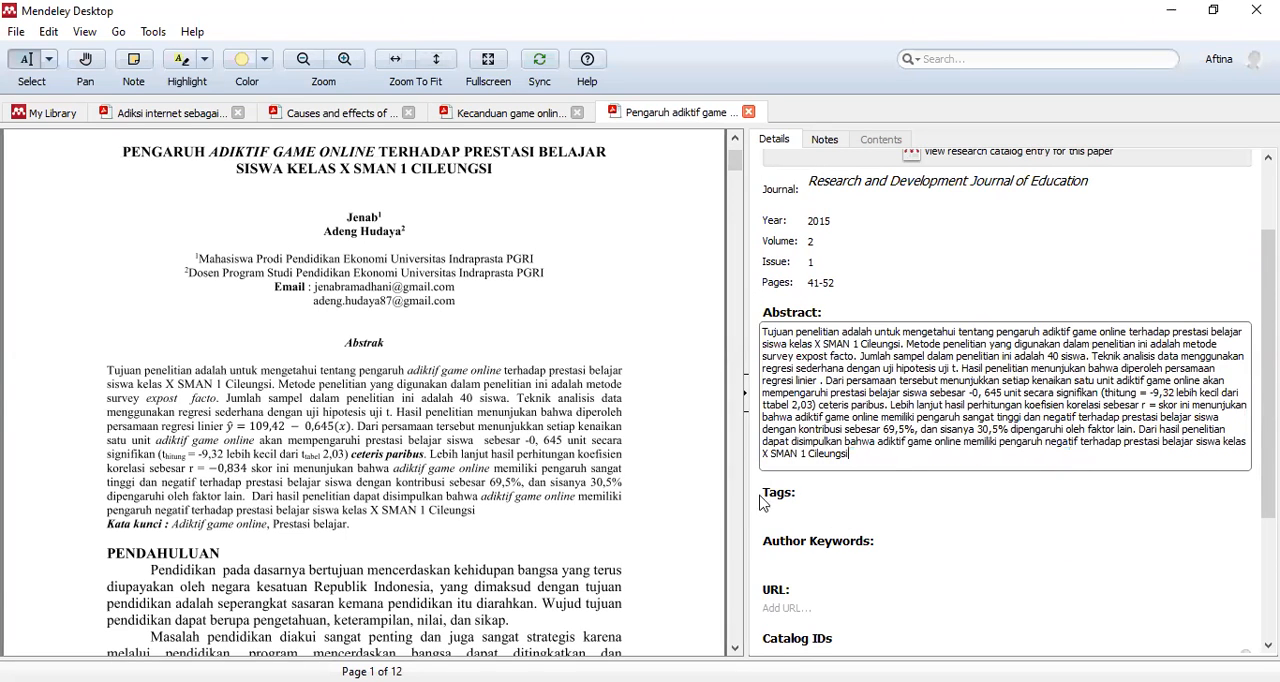
left_click(538, 454)
- Add the tag "tugas Aplikom" to the paper
scroll(538, 454, "down", 1)
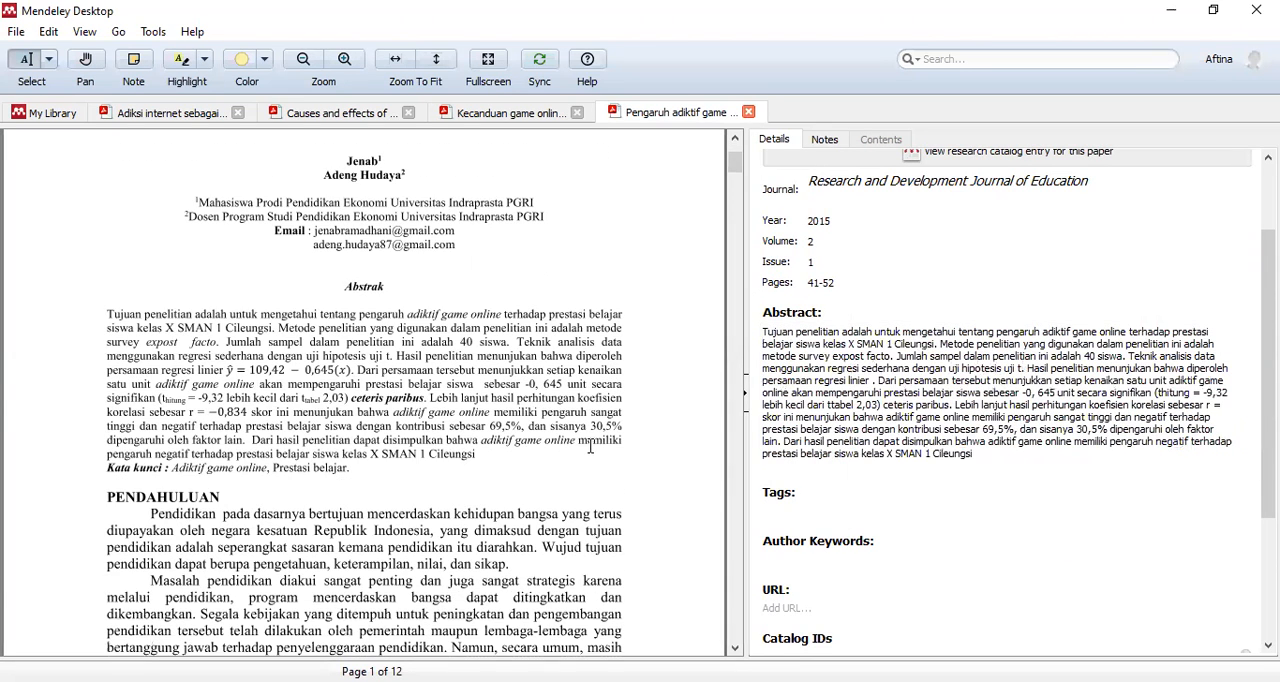
left_click(800, 513)
type("a")
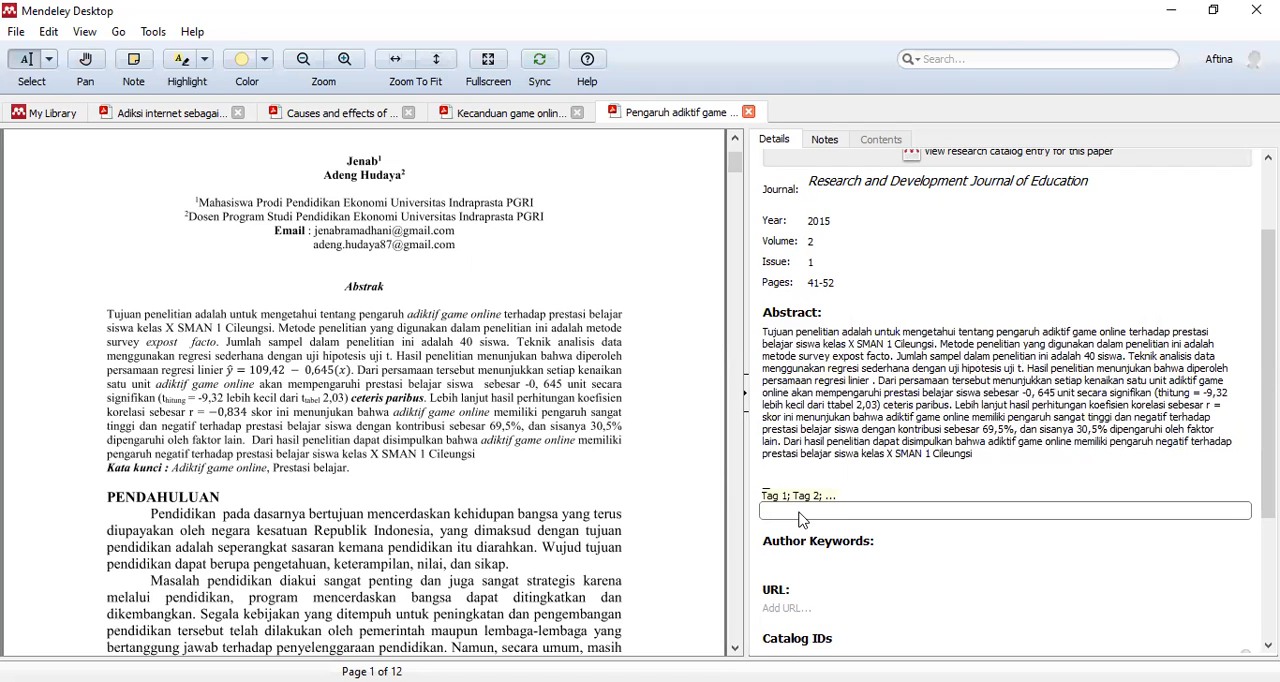
type("tugas")
left_click(803, 528)
scroll(268, 400, "down", 3)
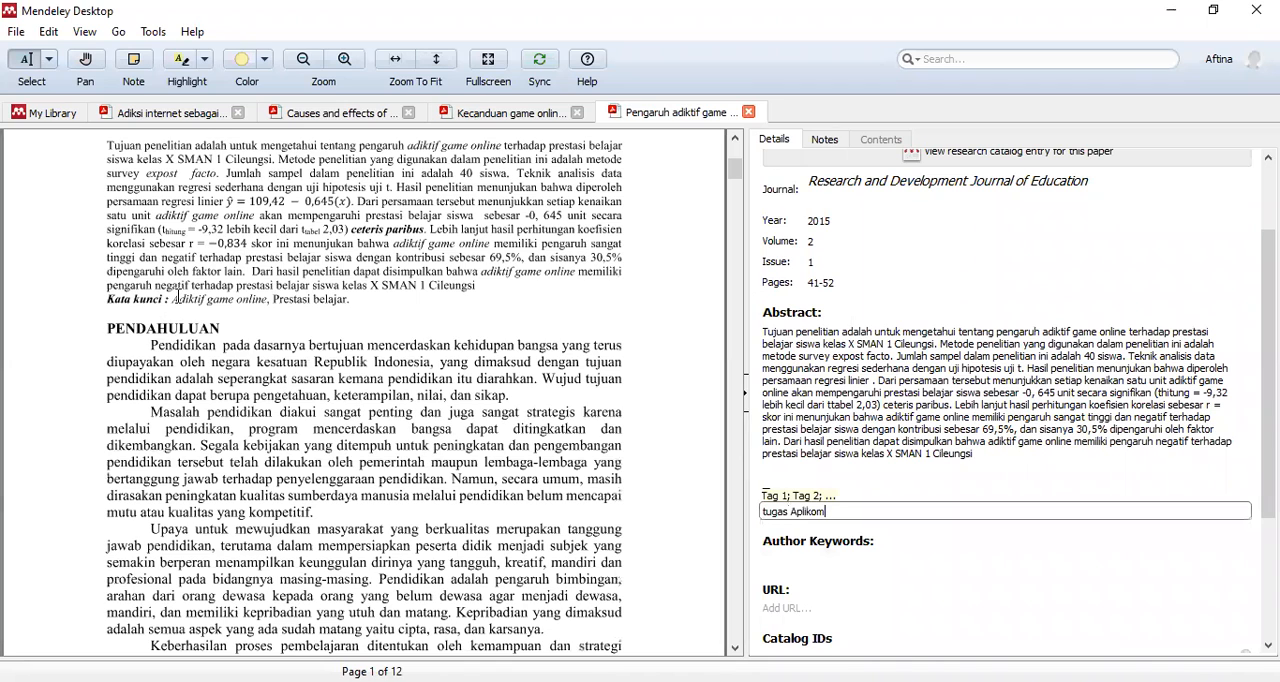
- Copy the keywords from the PDF and set the author keywords to "Adiksi game online; Prestasi belajar"
mouse_move(172, 300)
left_mouse_down()
mouse_move(320, 287)
mouse_move(350, 300)
left_mouse_up()
left_click(773, 542)
type("Adiktif game online; Prestasi belajar")
left_click(790, 553)
key("BackSpace")
key("BackSpace")
key("BackSpace")
type("si")
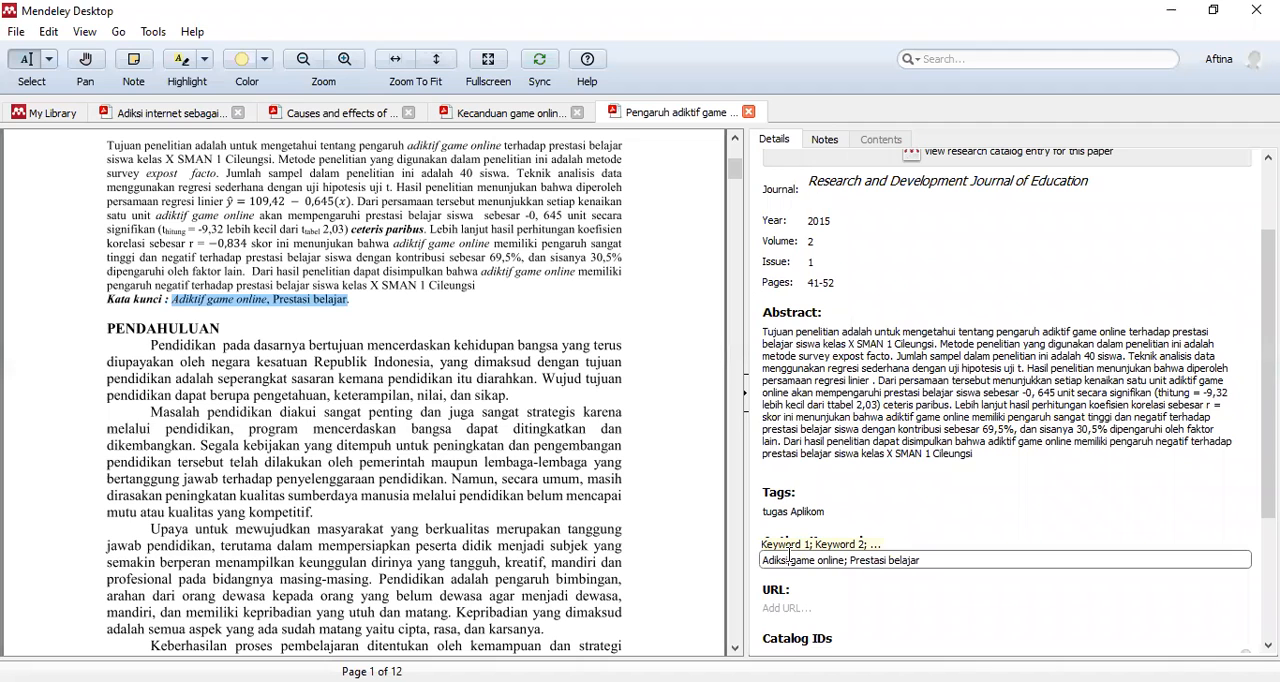
left_click(599, 475)
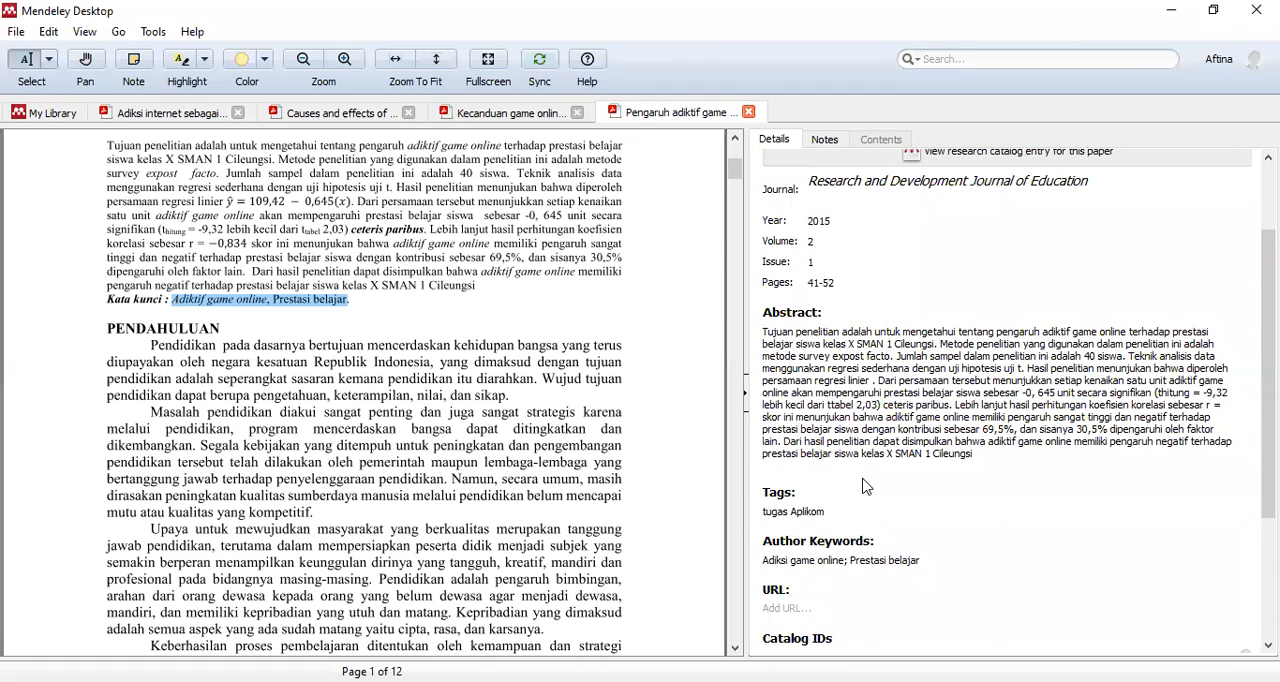
- Look through the PDF's opening pages for the article's URL and identifiers to compare with the catalog IDs in the details
scroll(866, 487, "down", 2)
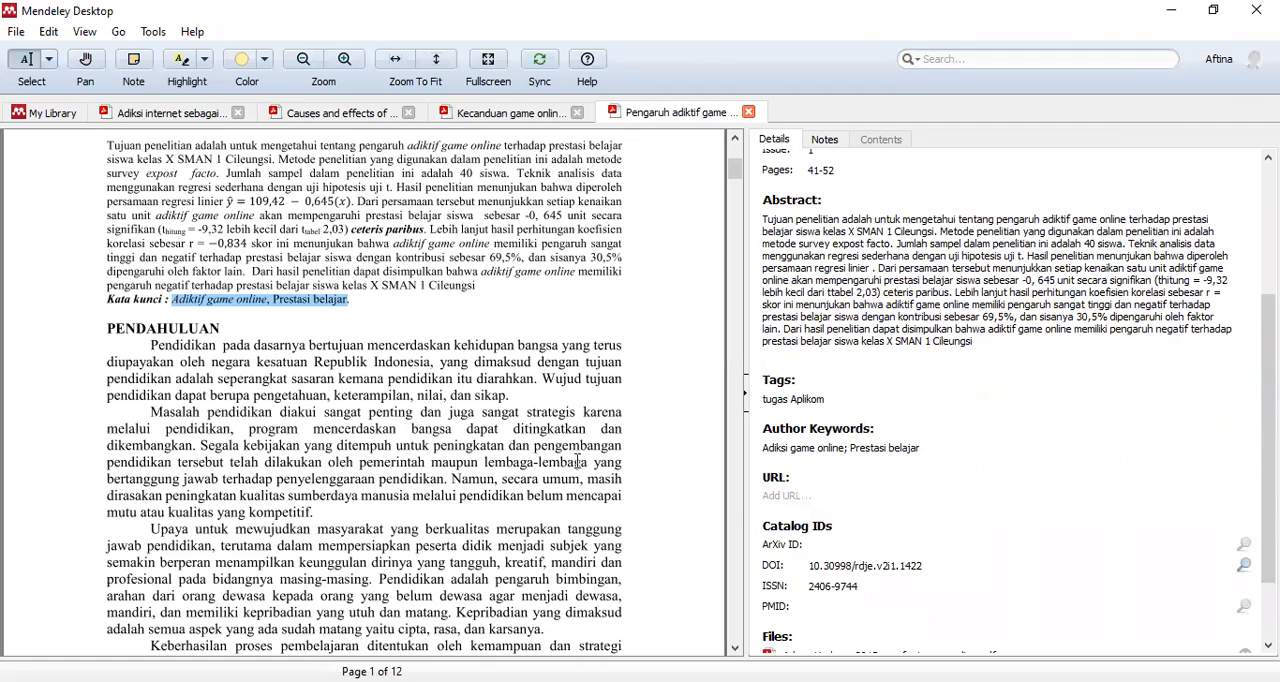
scroll(530, 445, "down", 3)
scroll(540, 446, "up", 6)
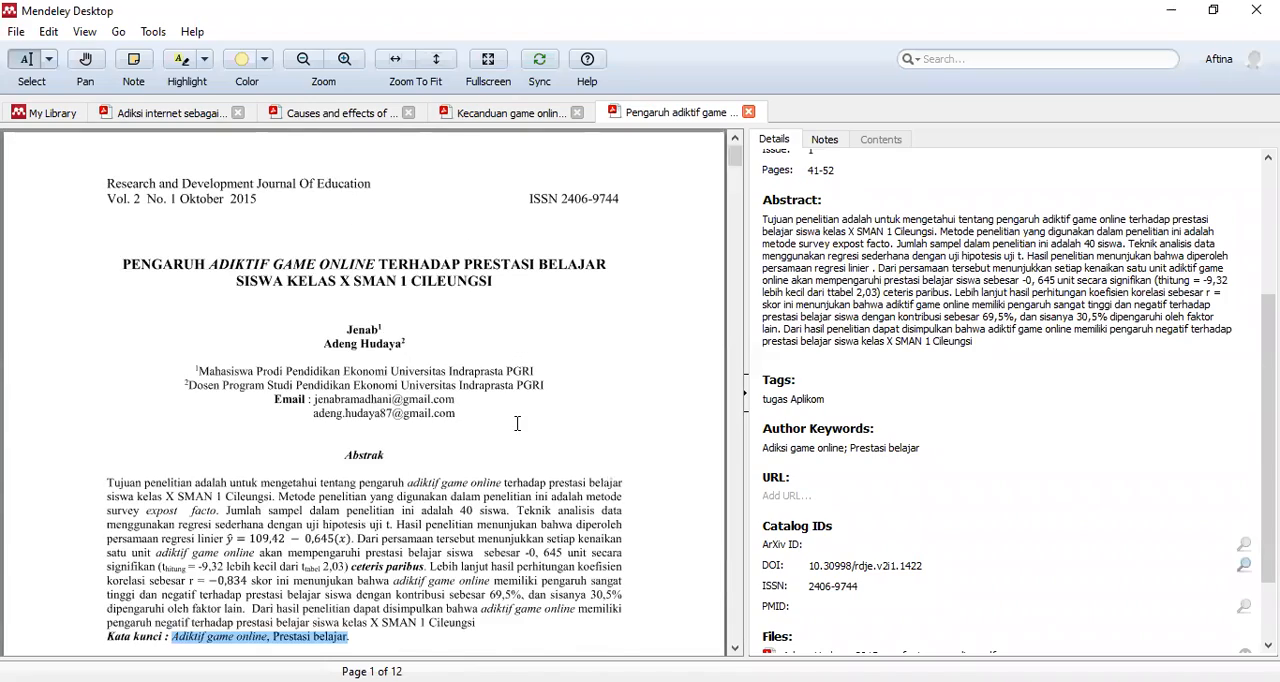
scroll(517, 423, "down", 9)
scroll(530, 426, "up", 8)
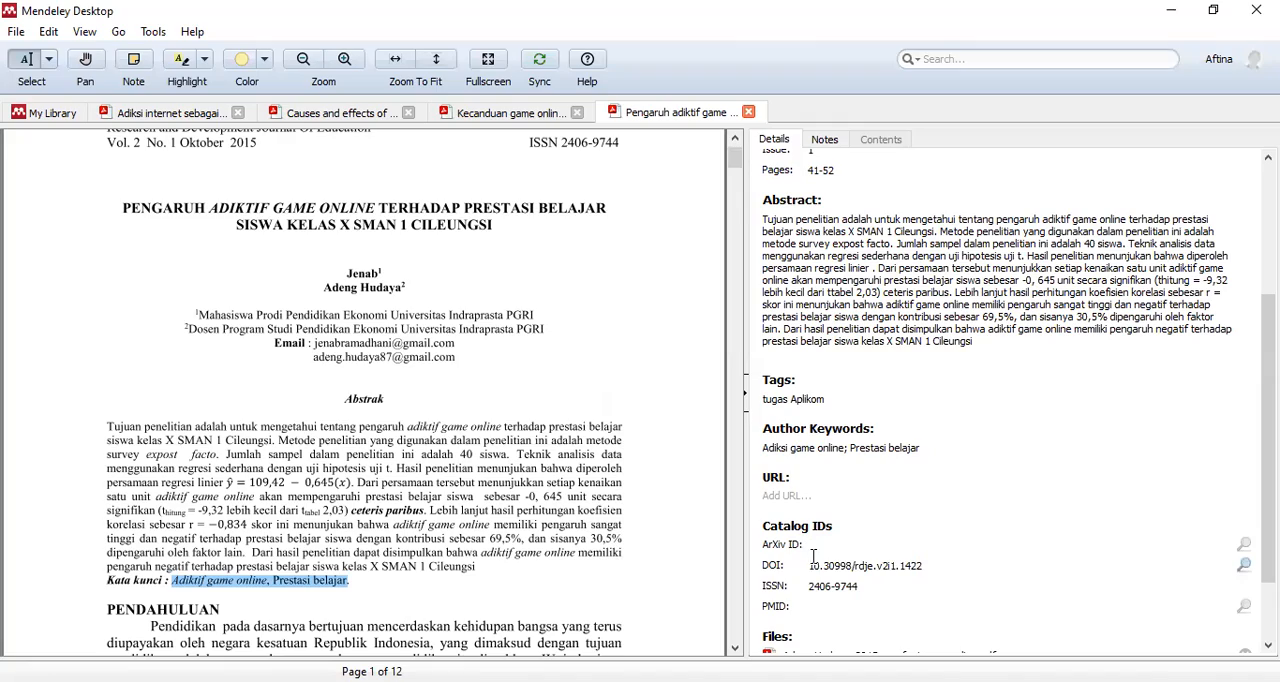
scroll(425, 391, "up", 1)
scroll(440, 405, "down", 8)
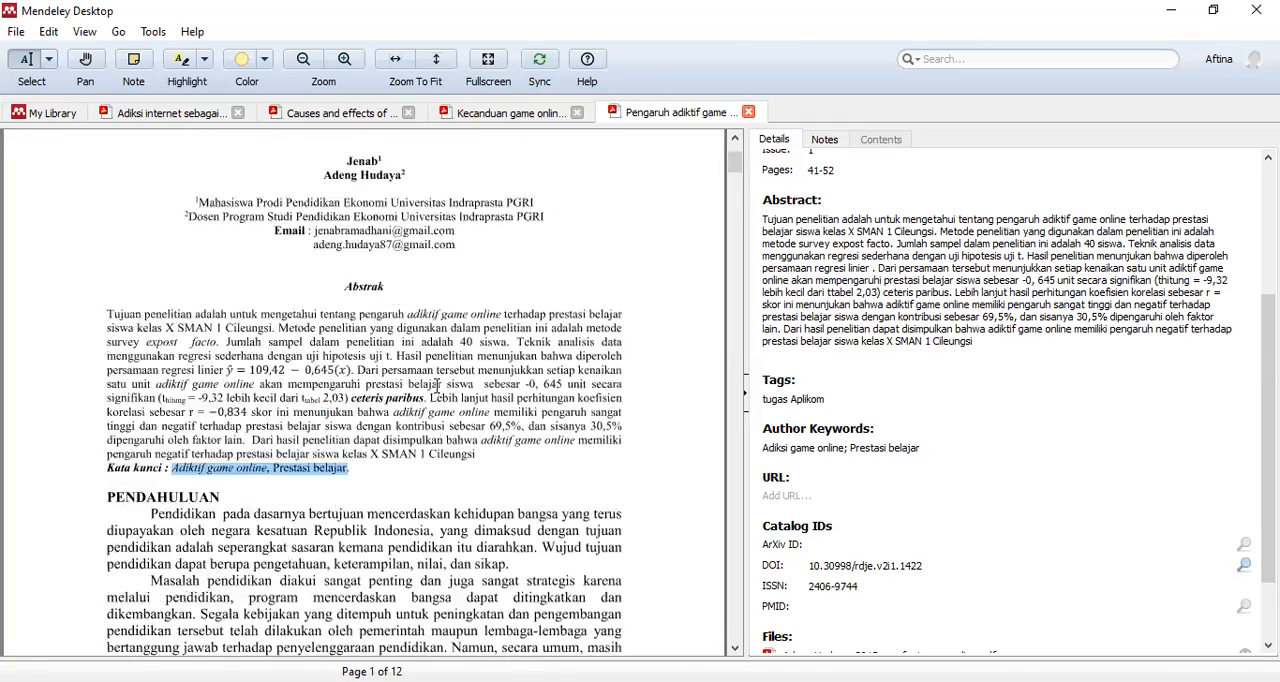
scroll(457, 419, "down", 8)
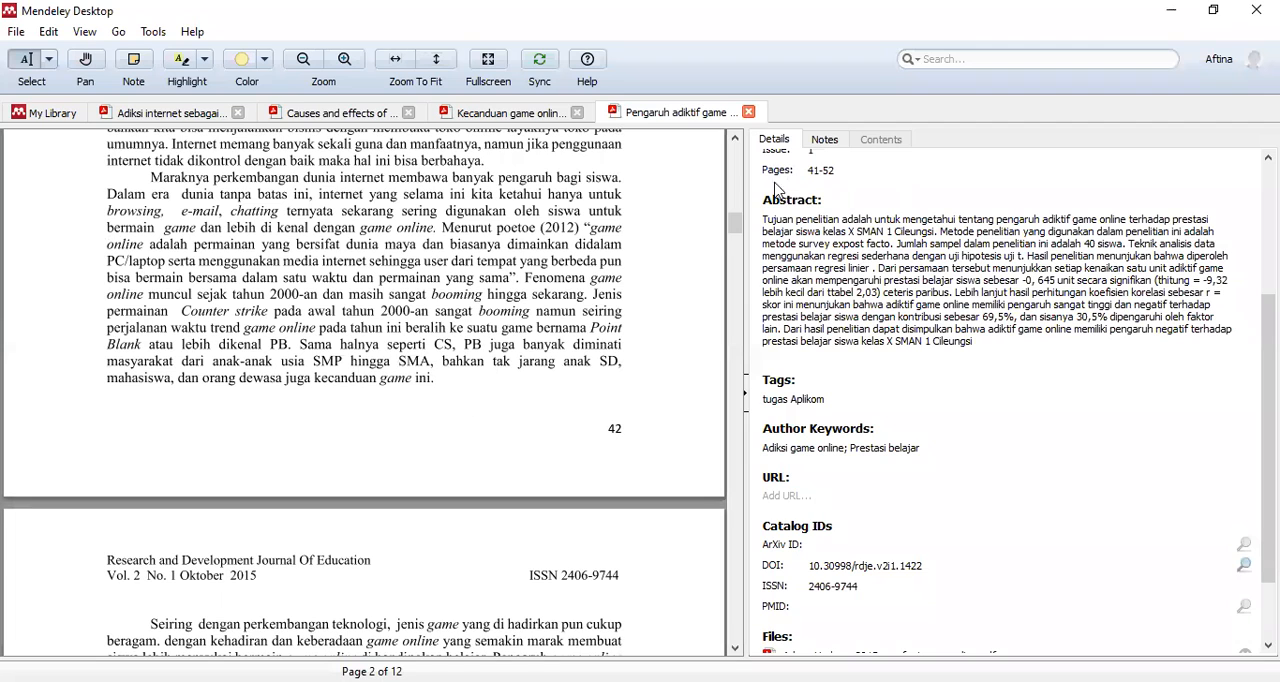
- Copy the complete DOI from the catalog IDs of the "Pengaruh adiktif game online" paper
left_click_drag(738, 222, 740, 148)
left_click(836, 567)
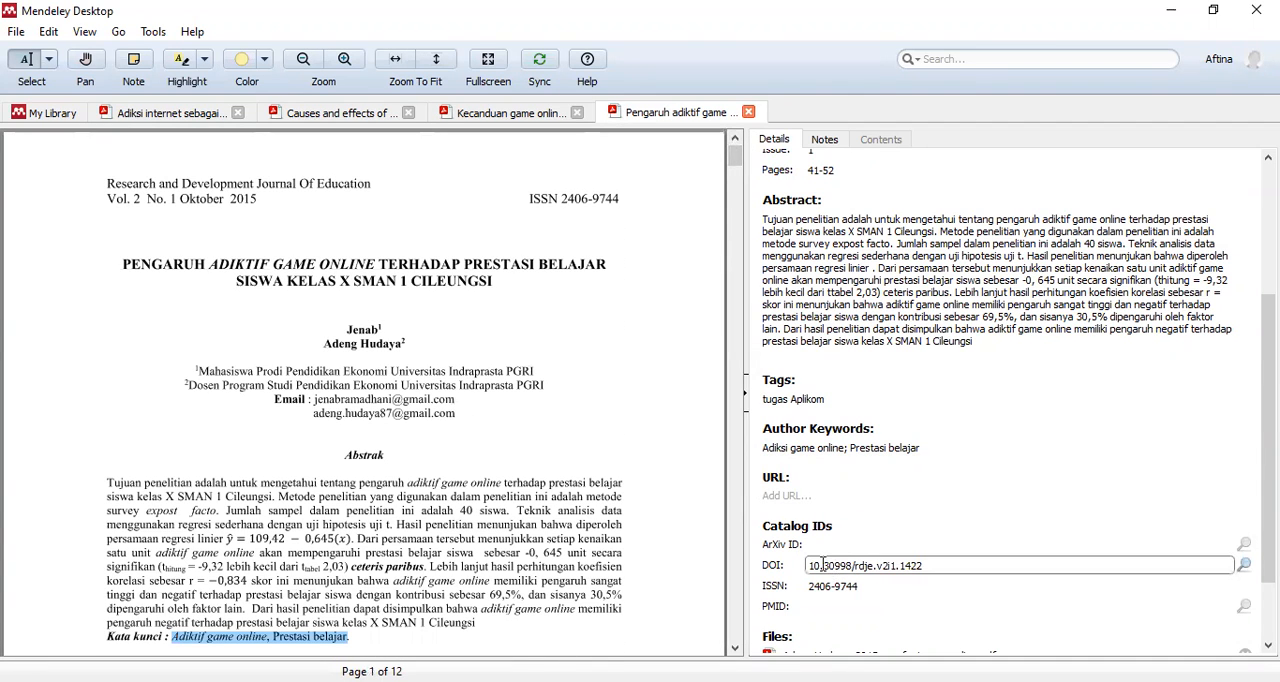
left_click_drag(808, 566, 920, 565)
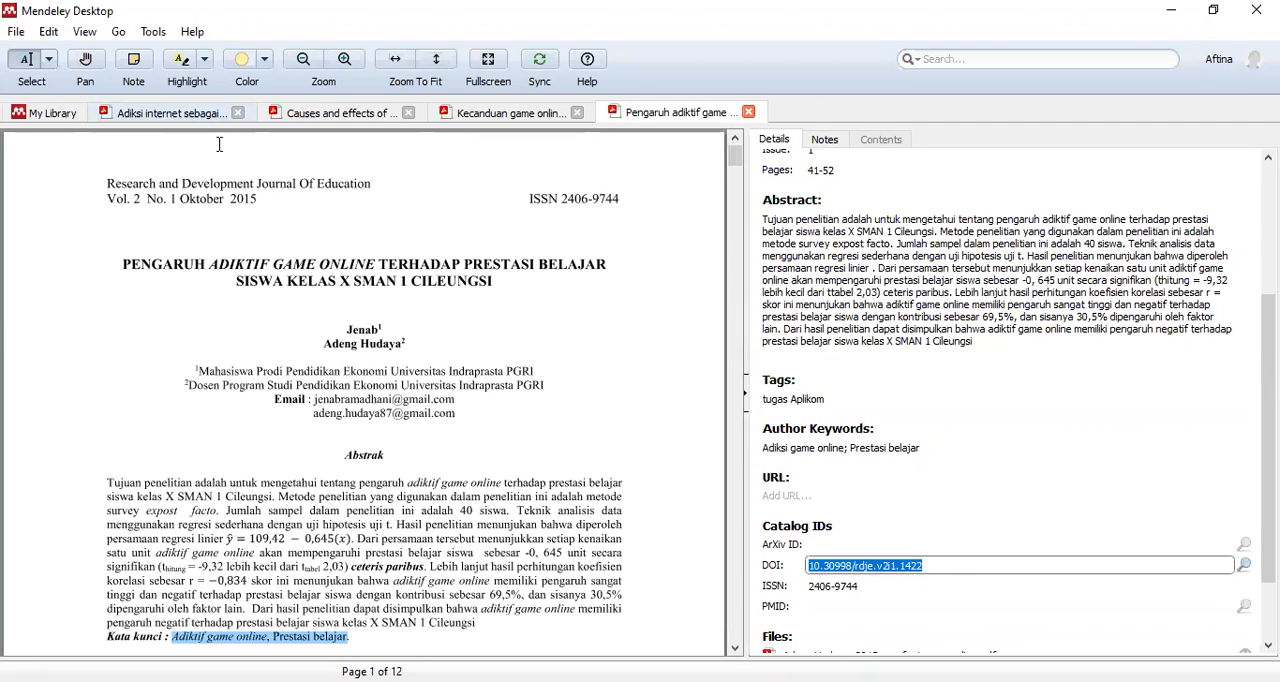
left_click(888, 567)
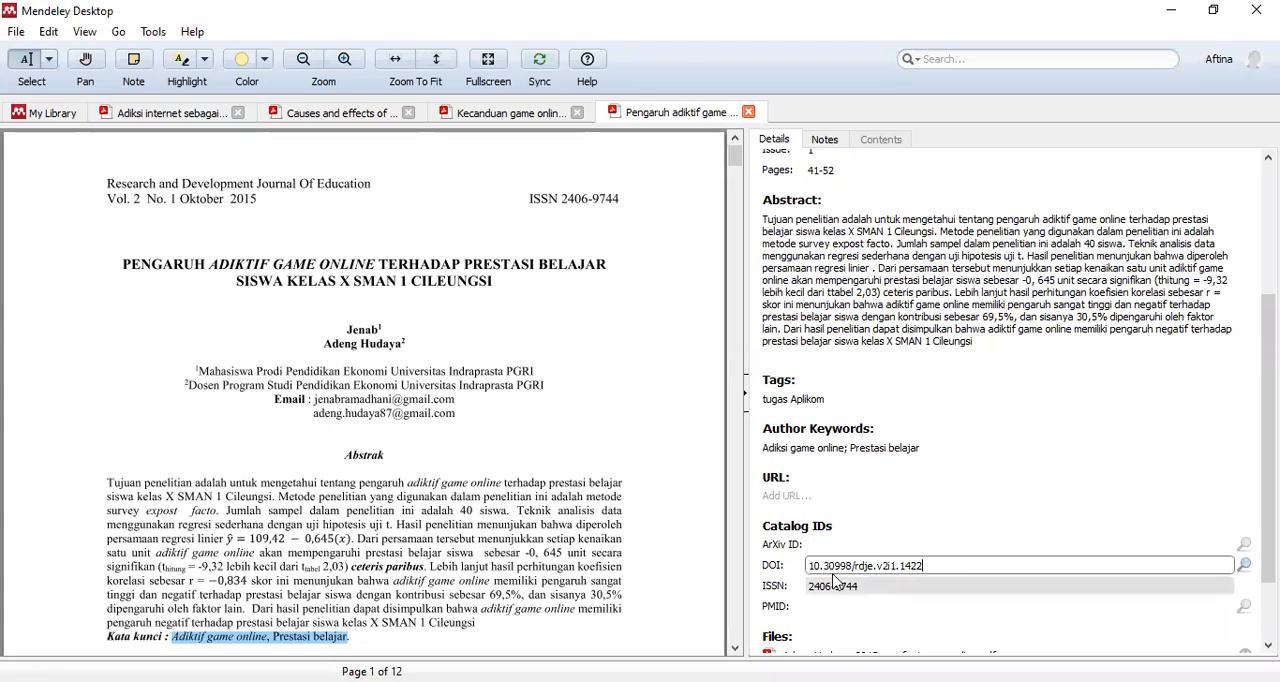
left_click_drag(940, 566, 810, 555)
key("ctrl+c")
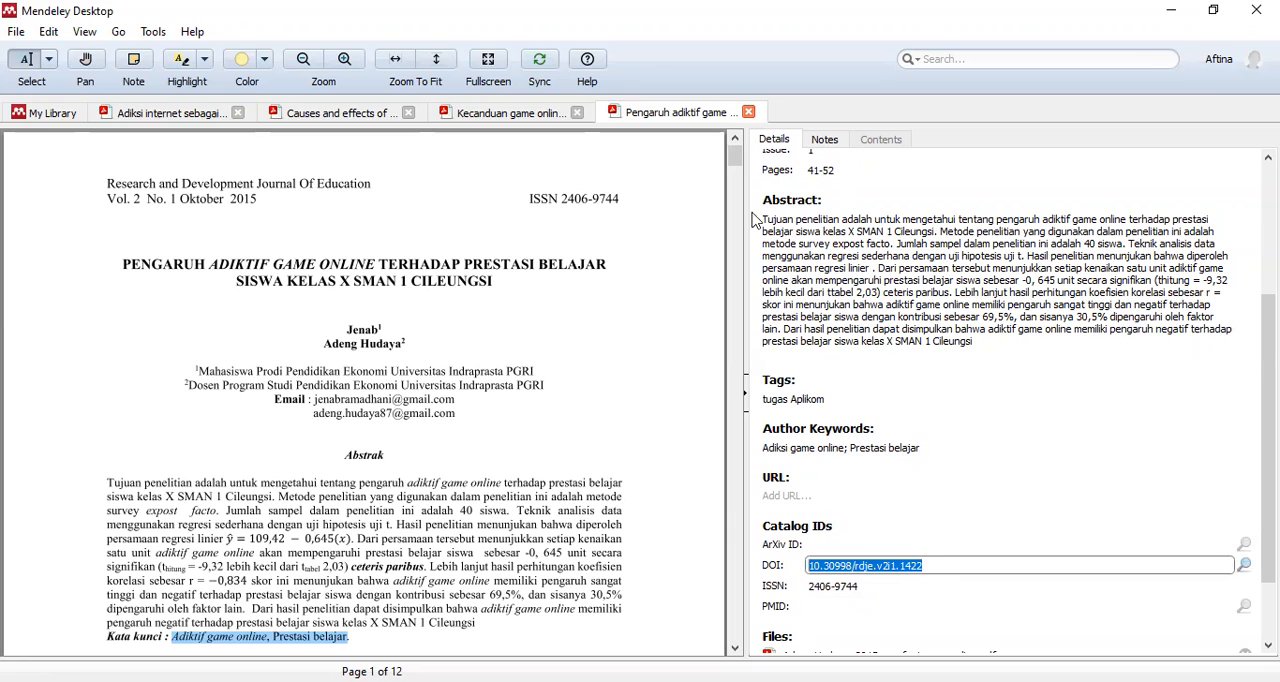
key("alt+Tab")
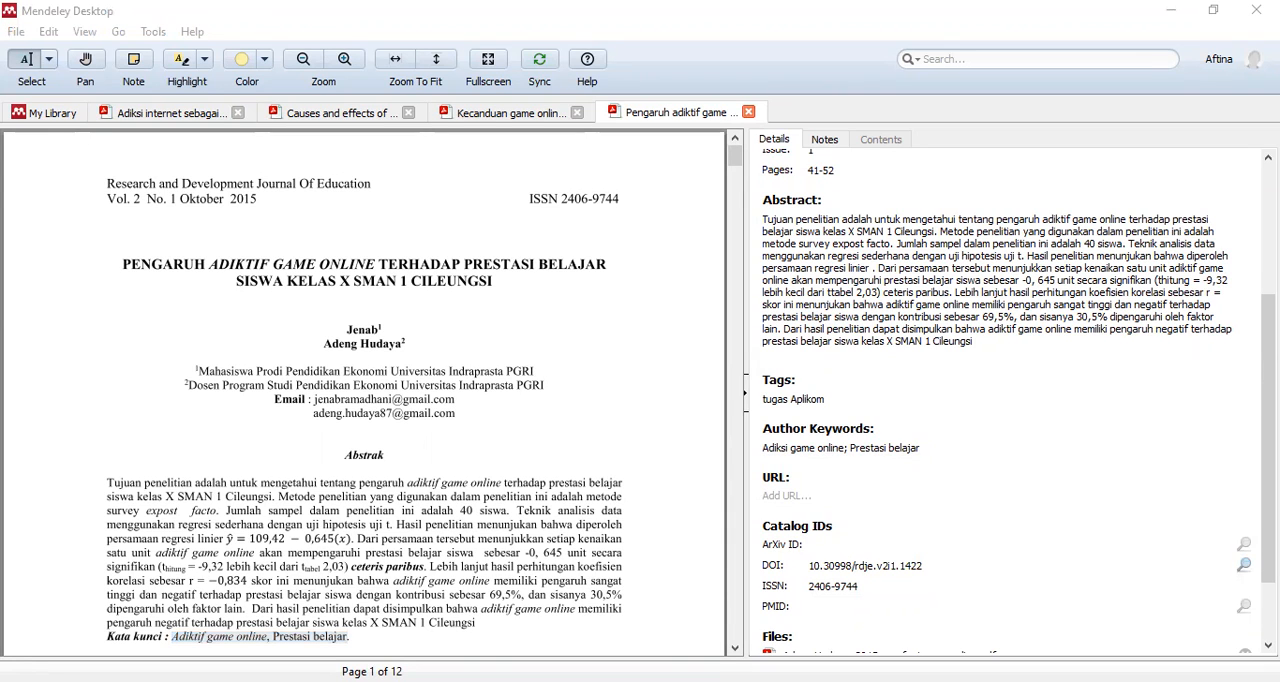
key("alt+Tab")
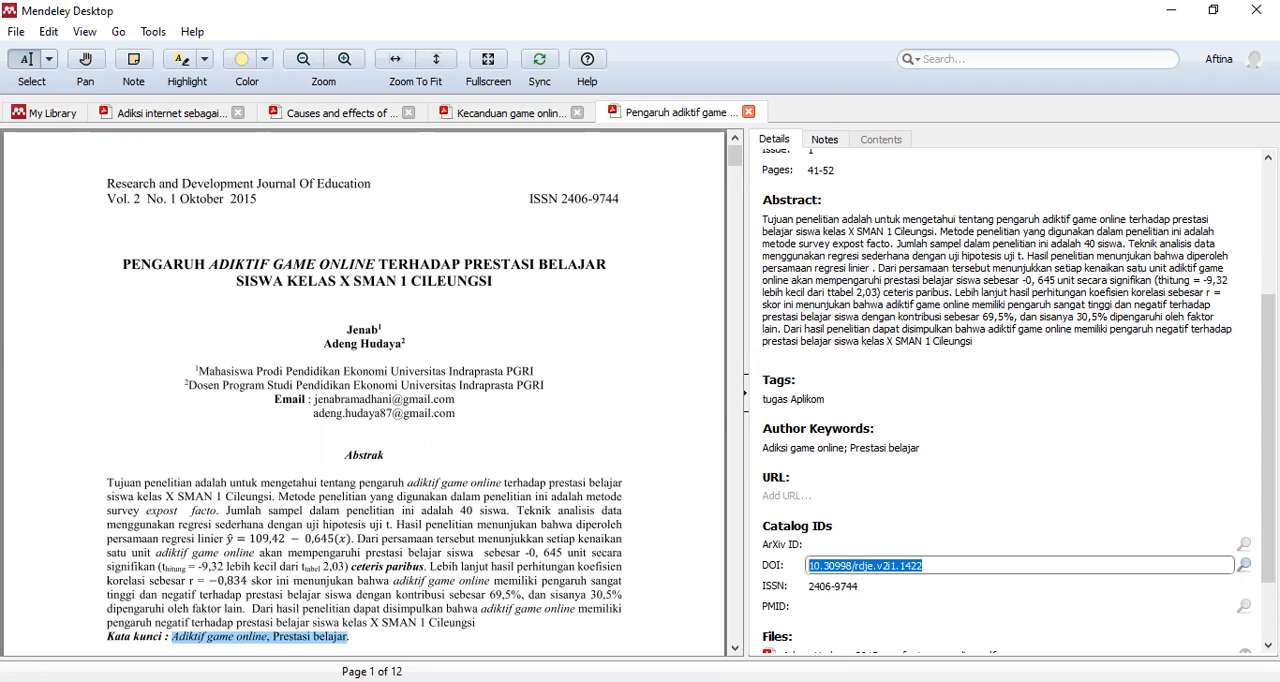
key("alt+Tab")
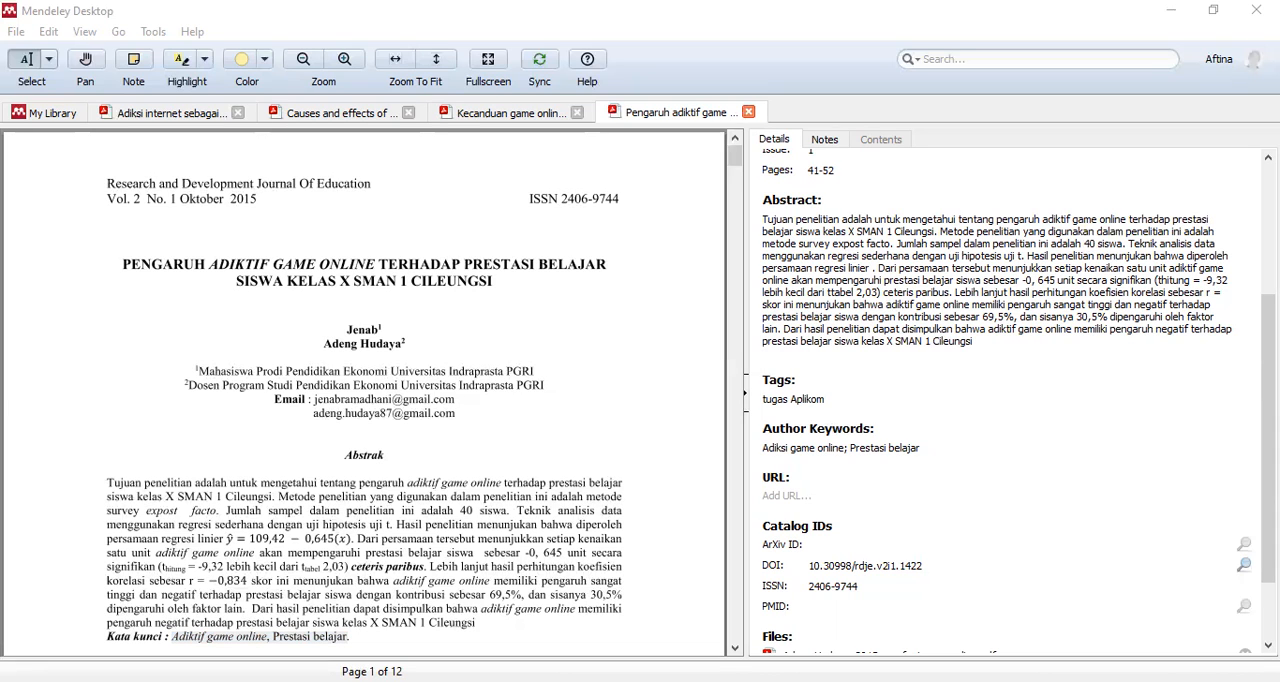
- Switch to Chrome, search Google for "10.30998/rdje.v2i1.1422" in a new tab, and check the author names in the results
key("alt+Tab")
key("ctrl+t")
key("ctrl+v")
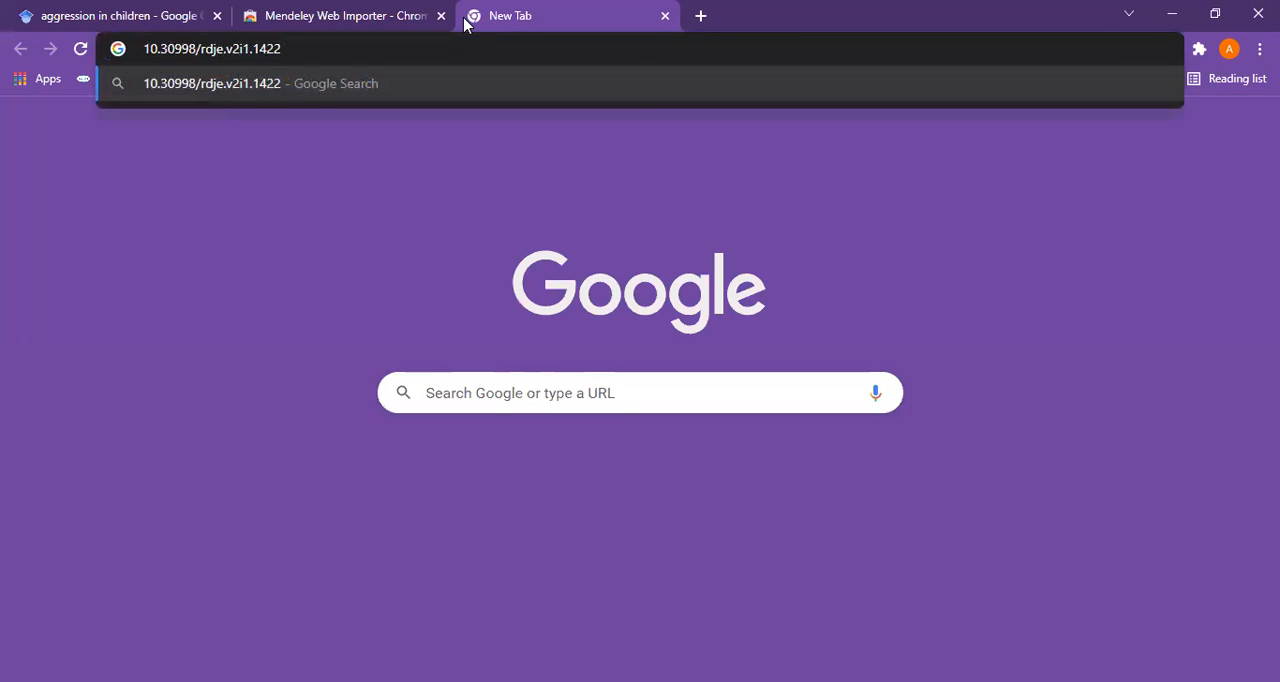
key("Return")
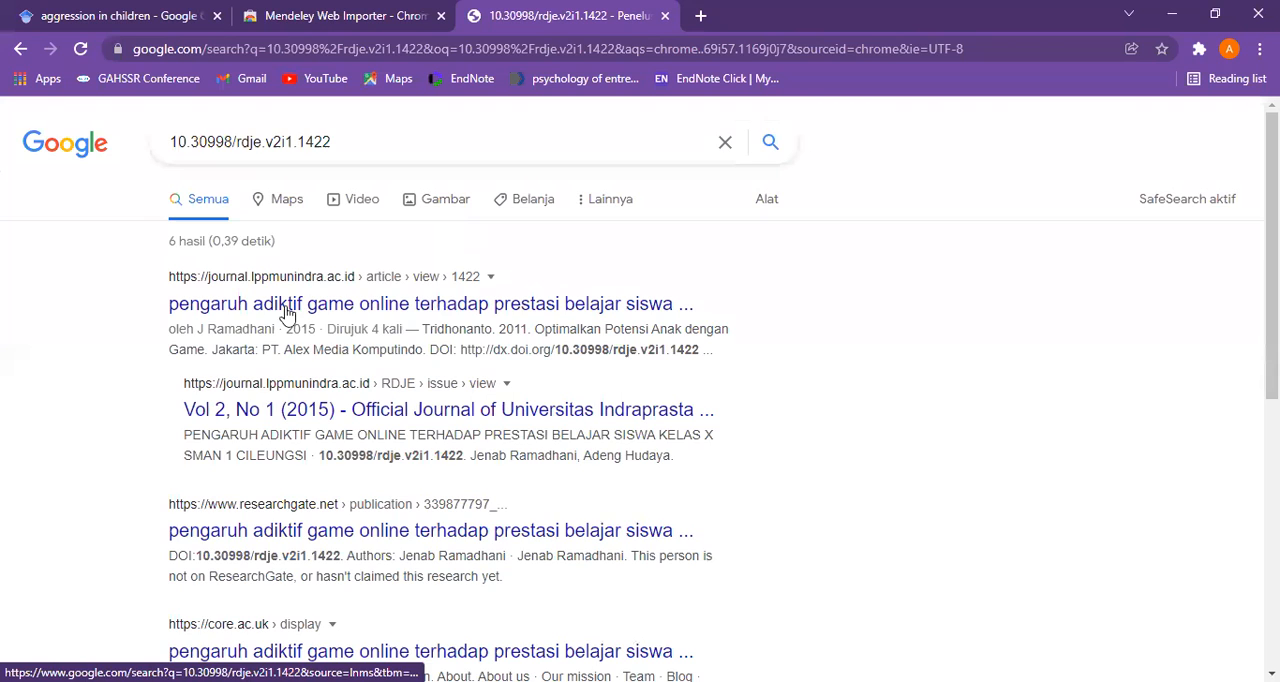
scroll(303, 345, "down", 1)
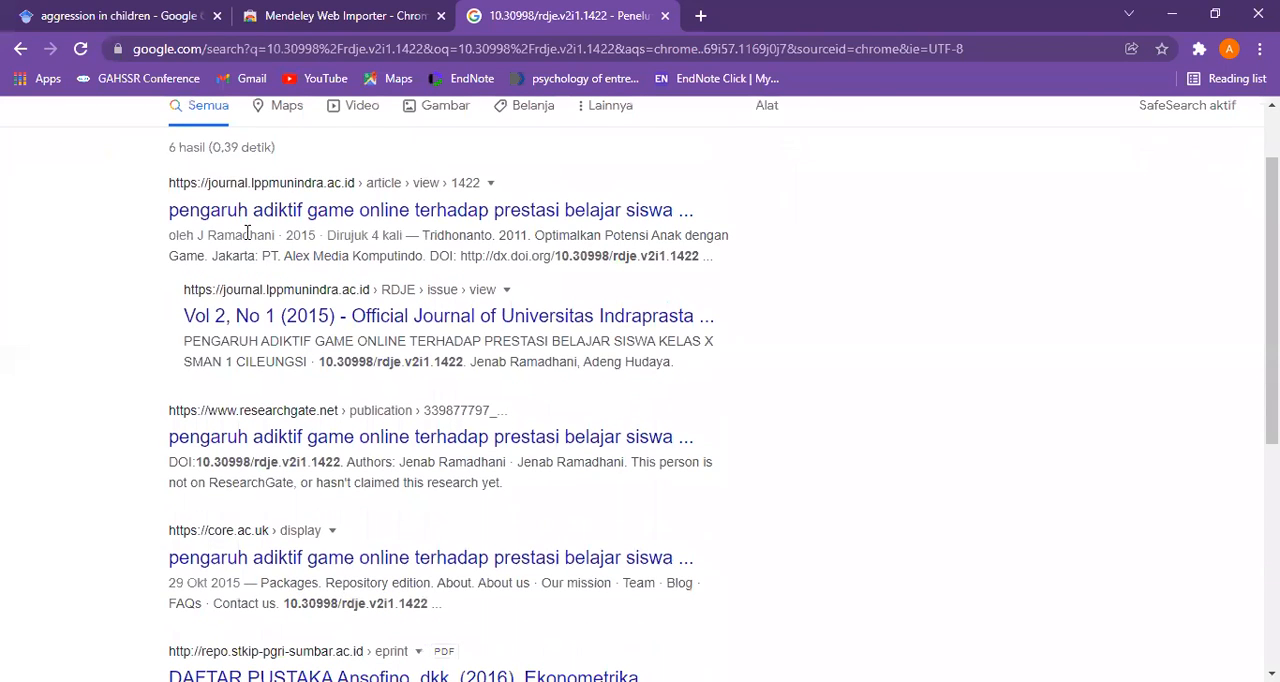
left_click(365, 221)
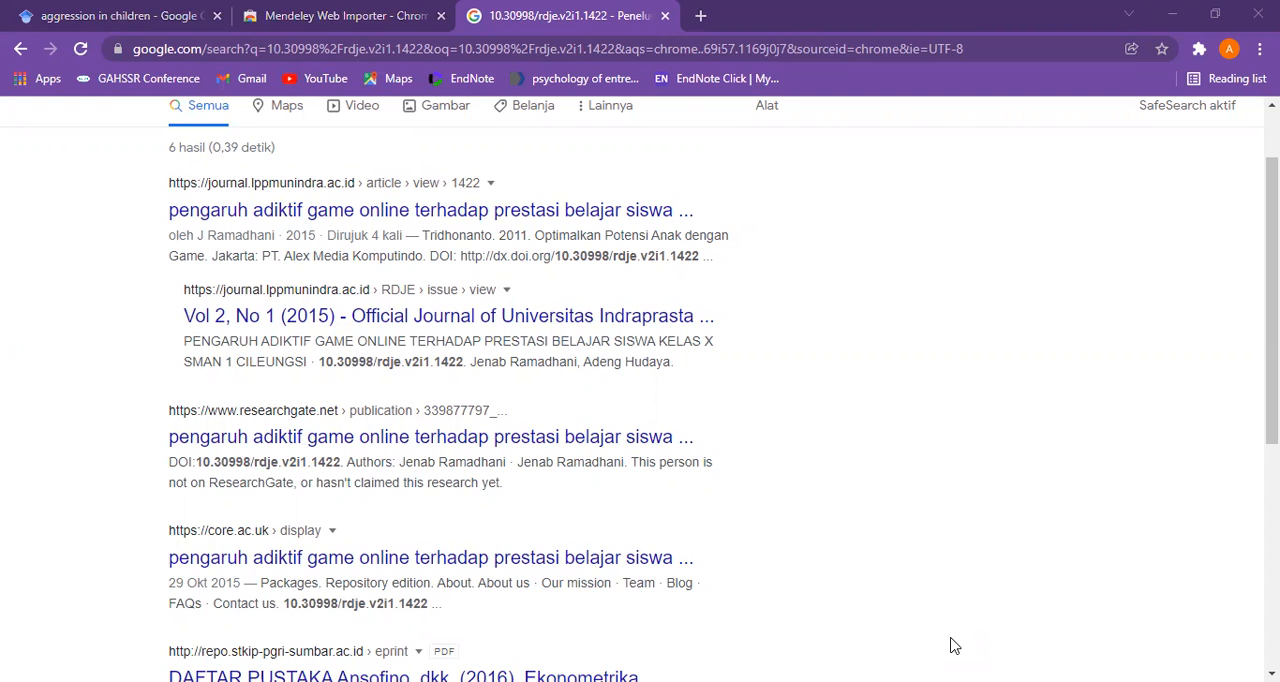
- Switch back to Mendeley Desktop and add the missing part of the first author's name after the comma in the authors list
key("alt+Tab")
scroll(866, 230, "up", 2)
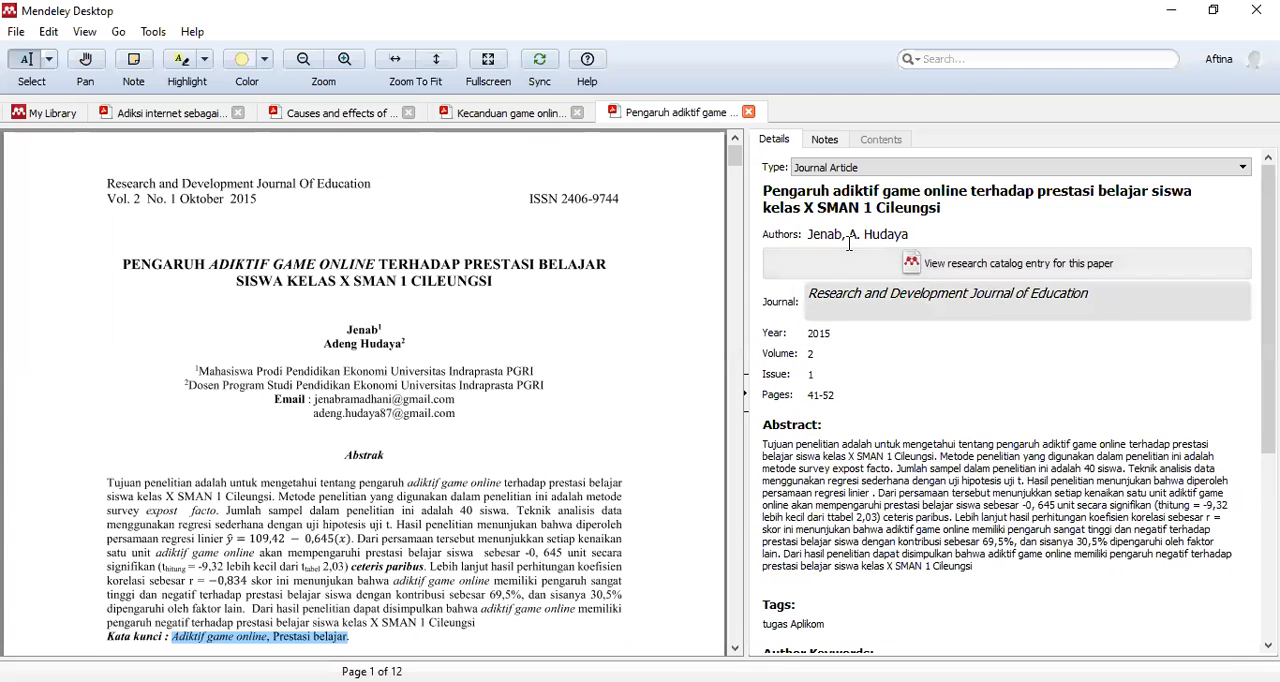
left_click(853, 236)
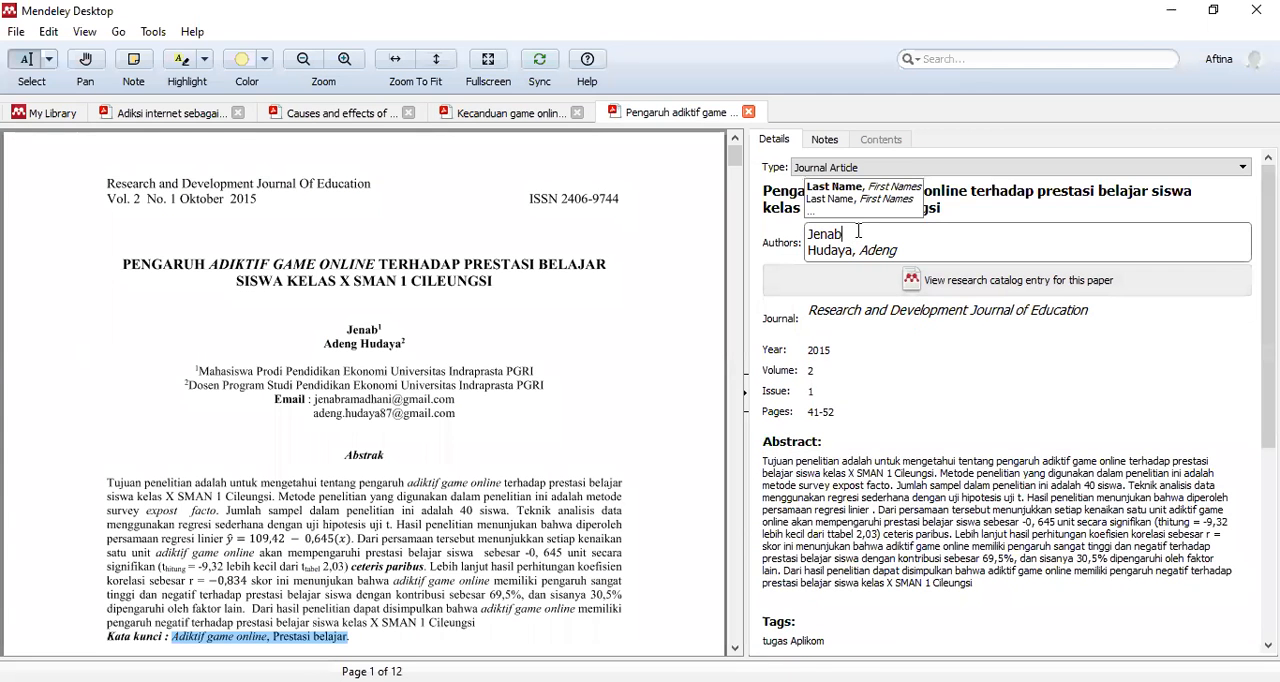
type(", Rama")
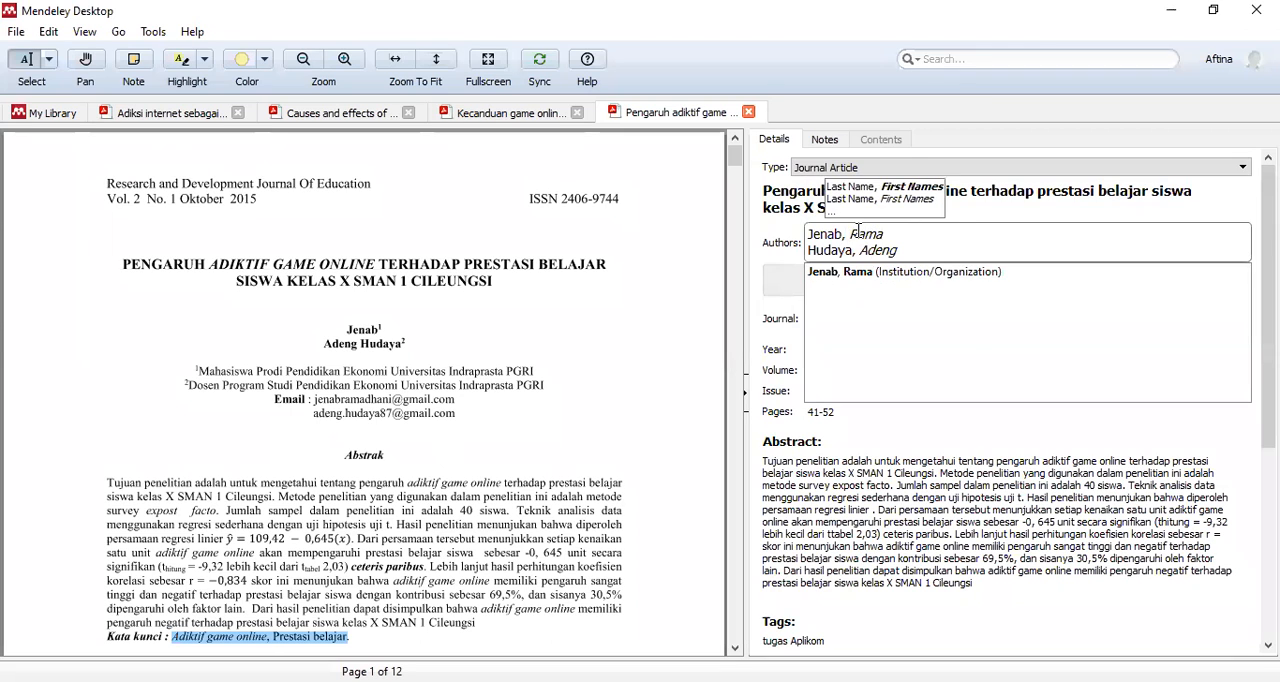
type("dhani")
left_click(903, 332)
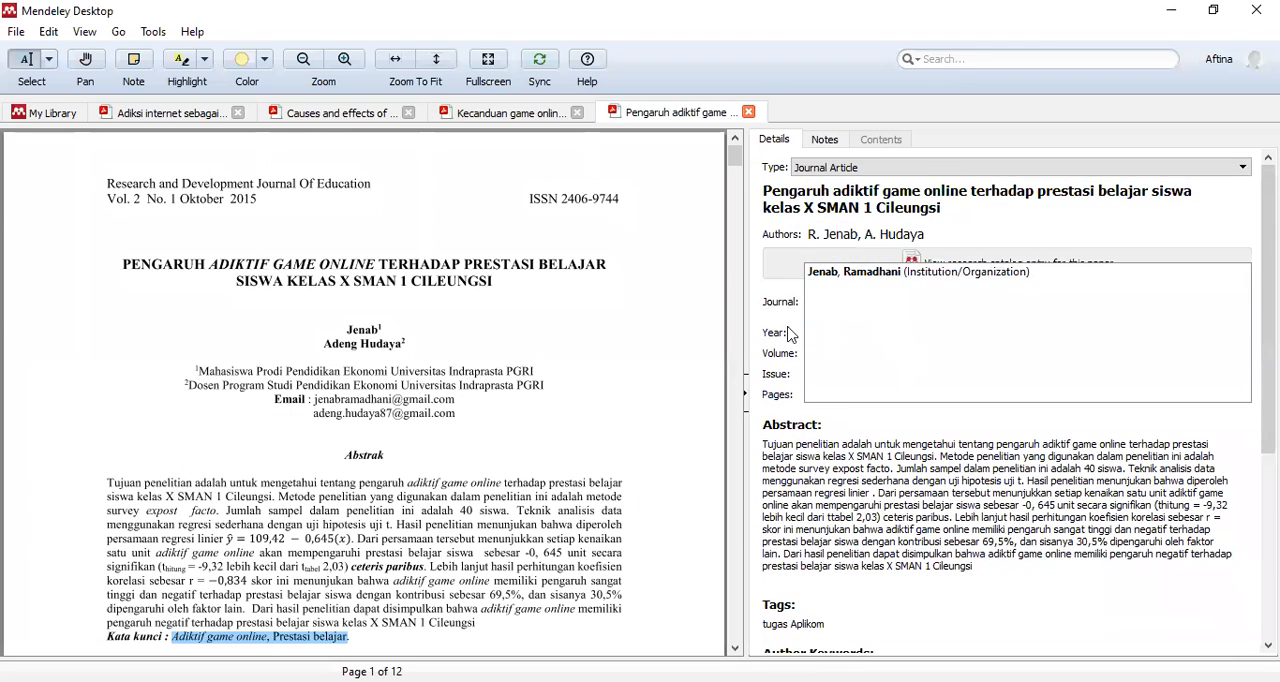
left_click(471, 320)
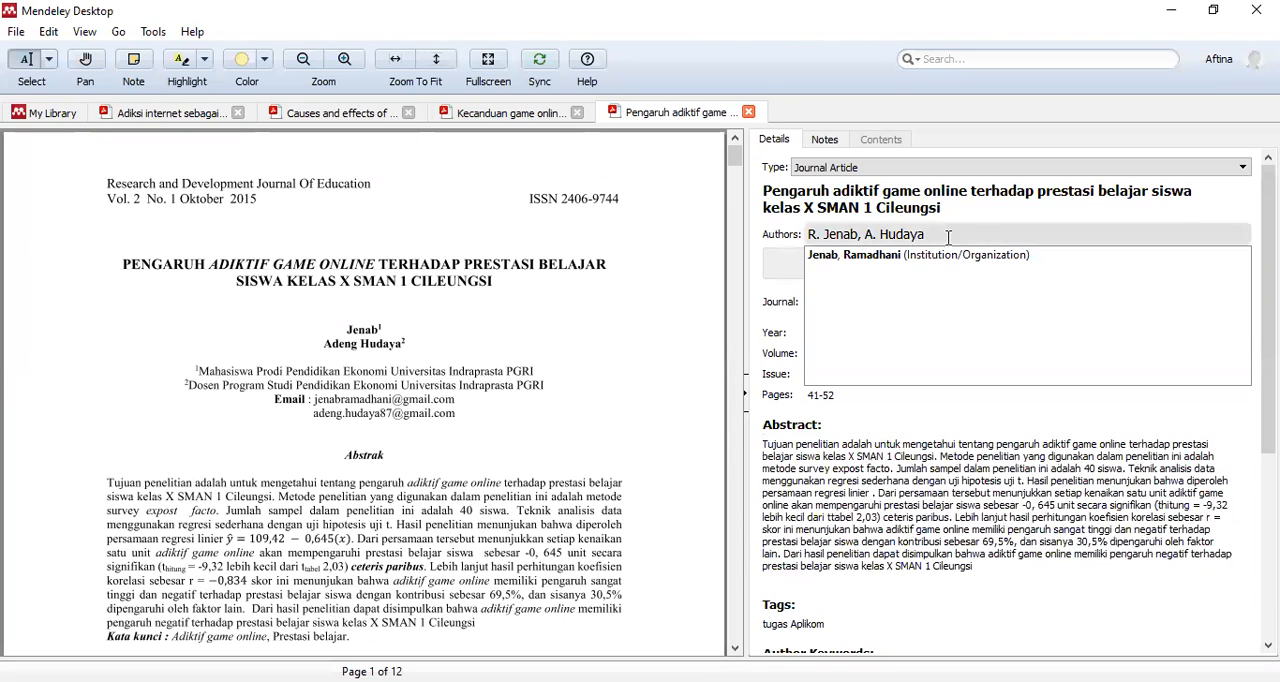
left_click(848, 253)
left_click(577, 330)
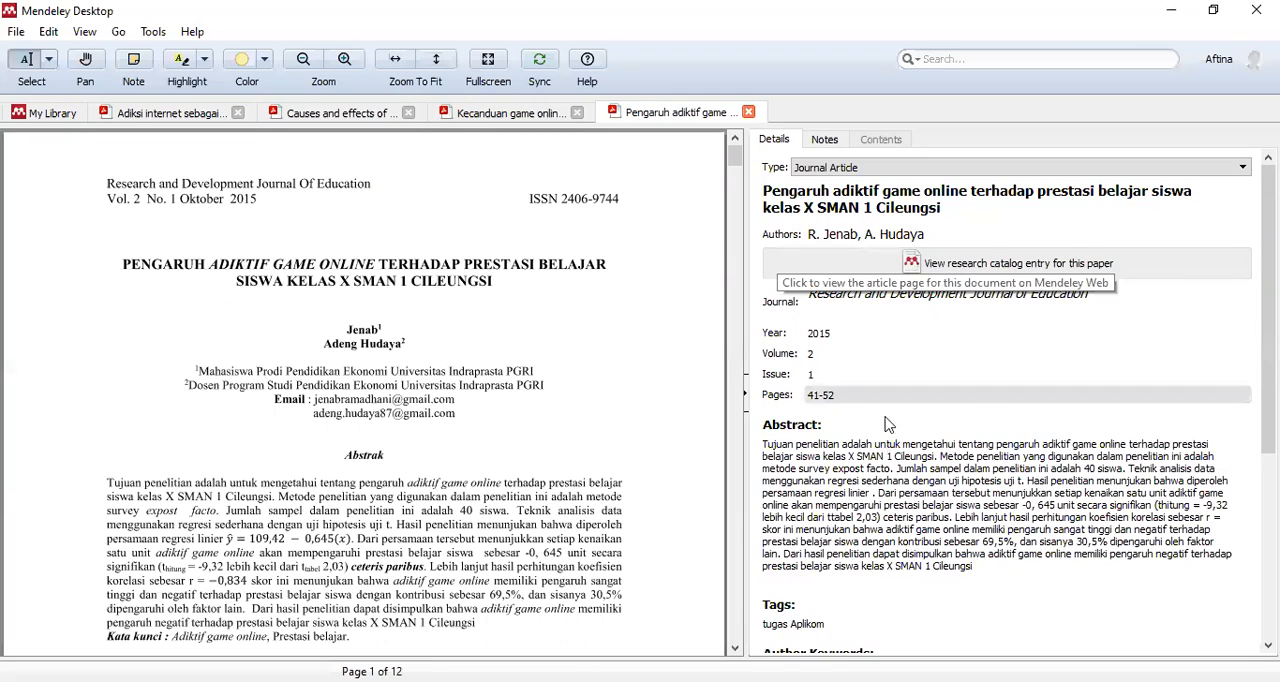
- Open the "IMPACT OF ONLINE GAMES AMONG UNDERGRADUATE STUDENTS" paper from the library and look through its opening pages for the bibliographic information
scroll(890, 440, "down", 5)
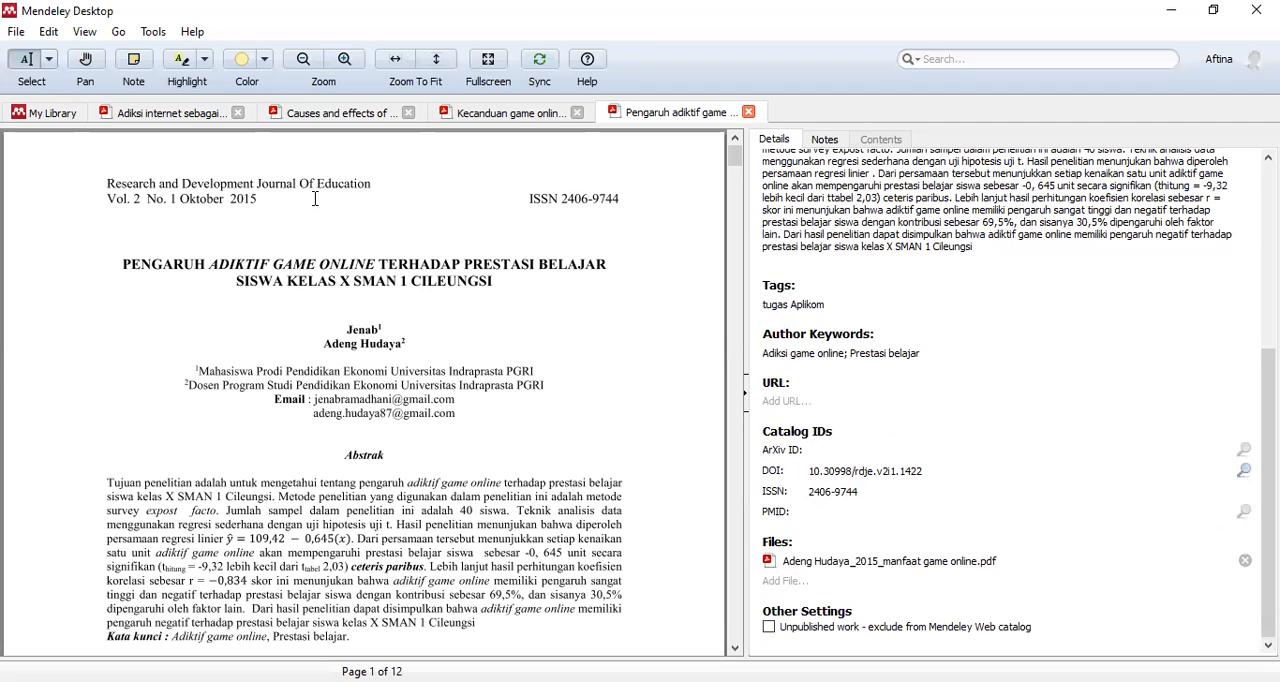
left_click(62, 115)
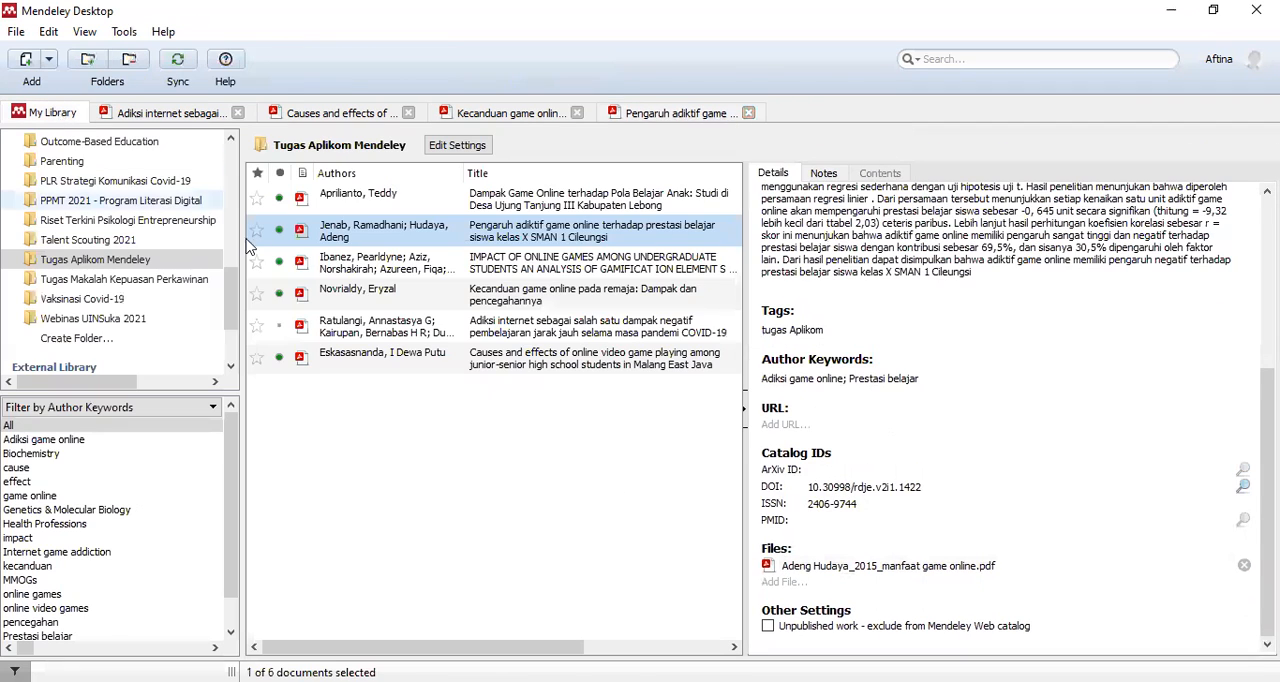
left_click(477, 270)
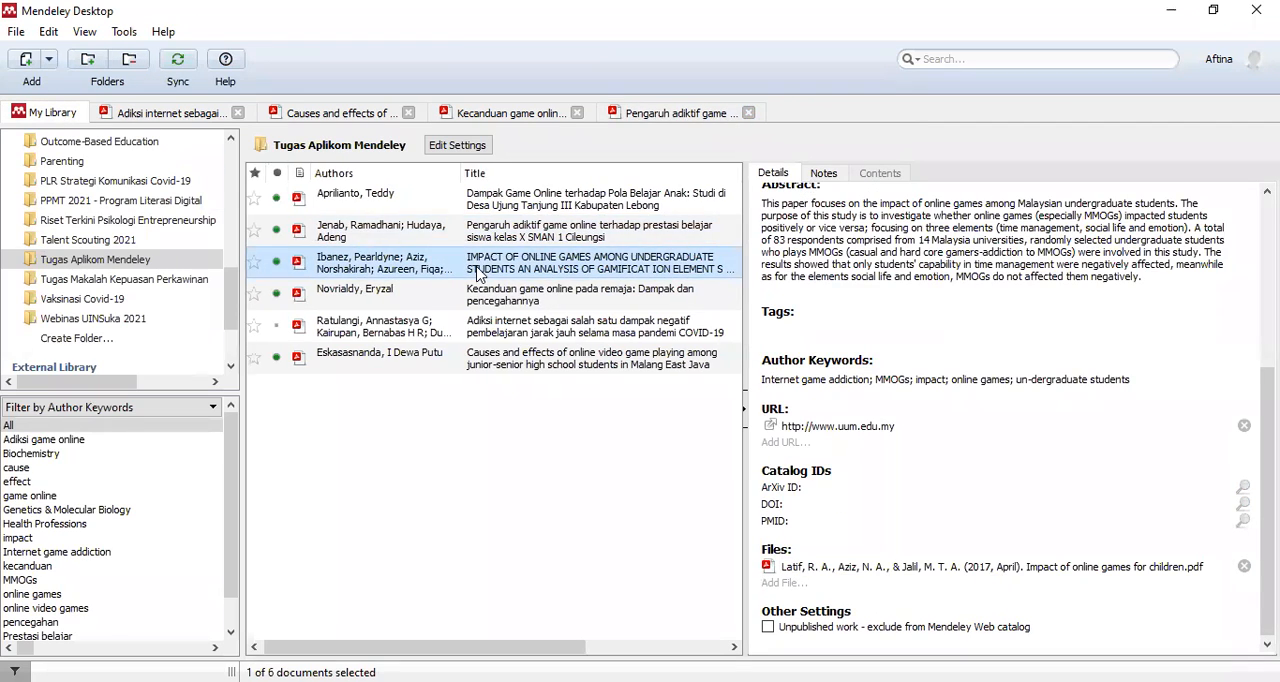
double_click(478, 270)
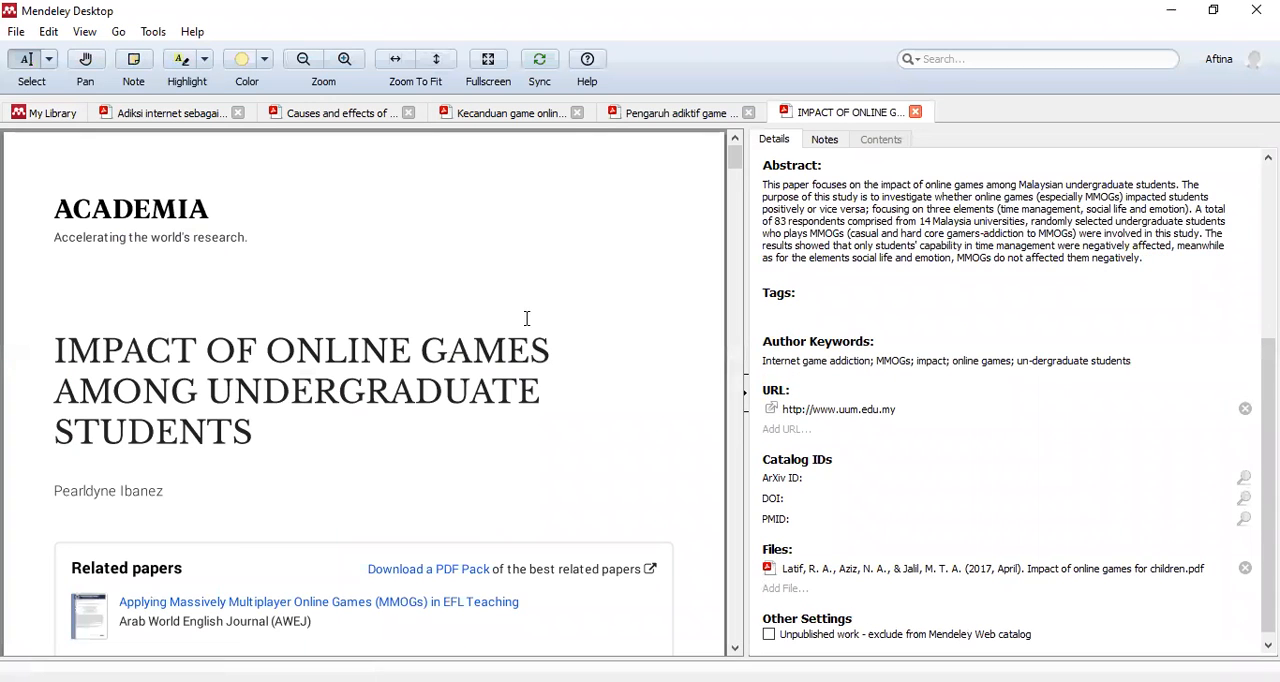
scroll(455, 414, "down", 10)
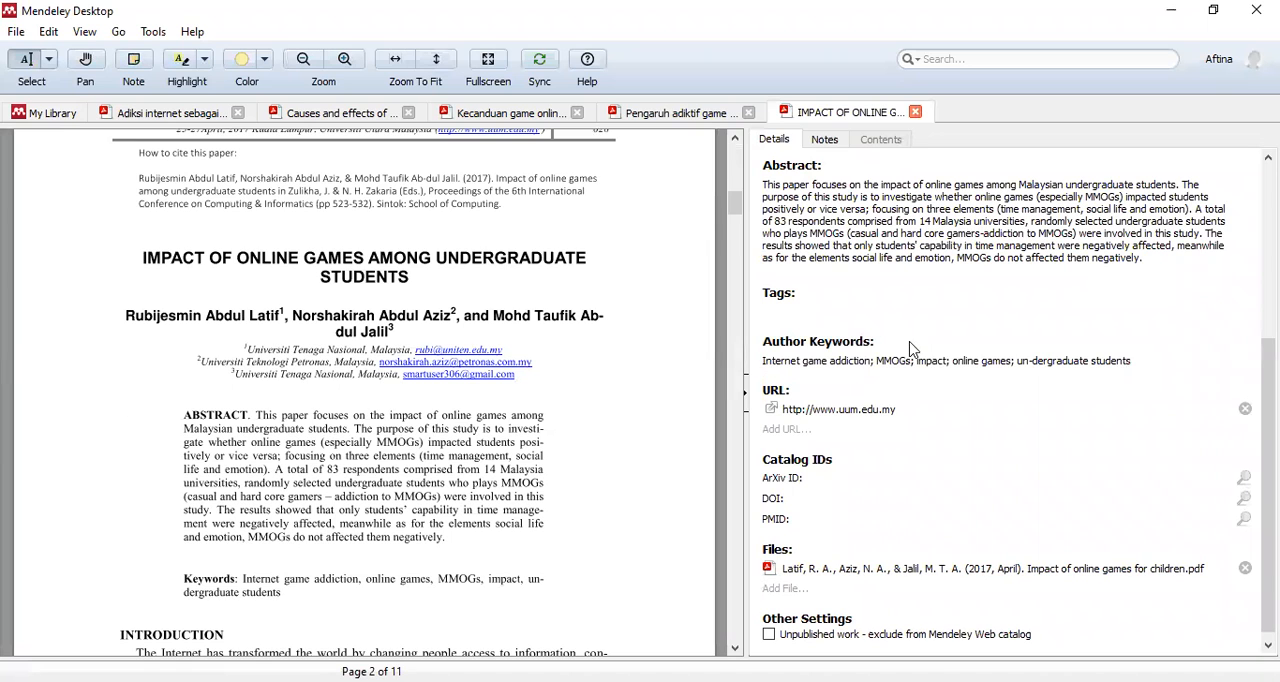
scroll(400, 365, "up", 10)
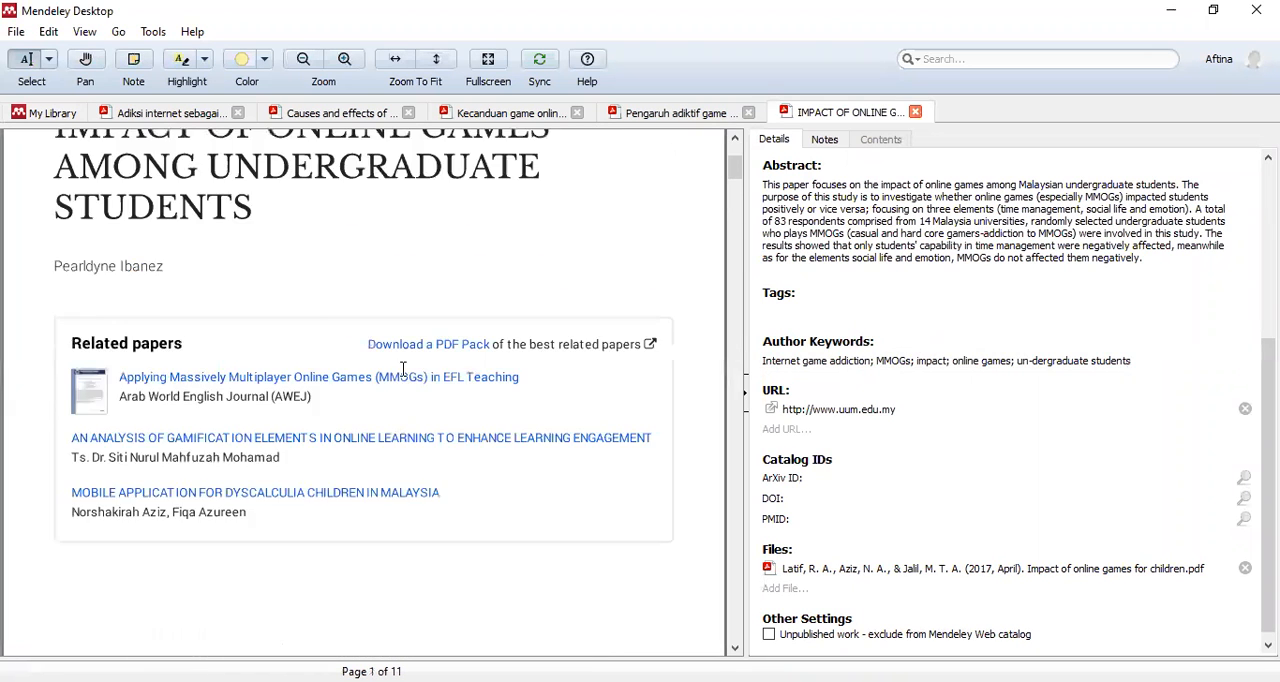
scroll(403, 369, "down", 10)
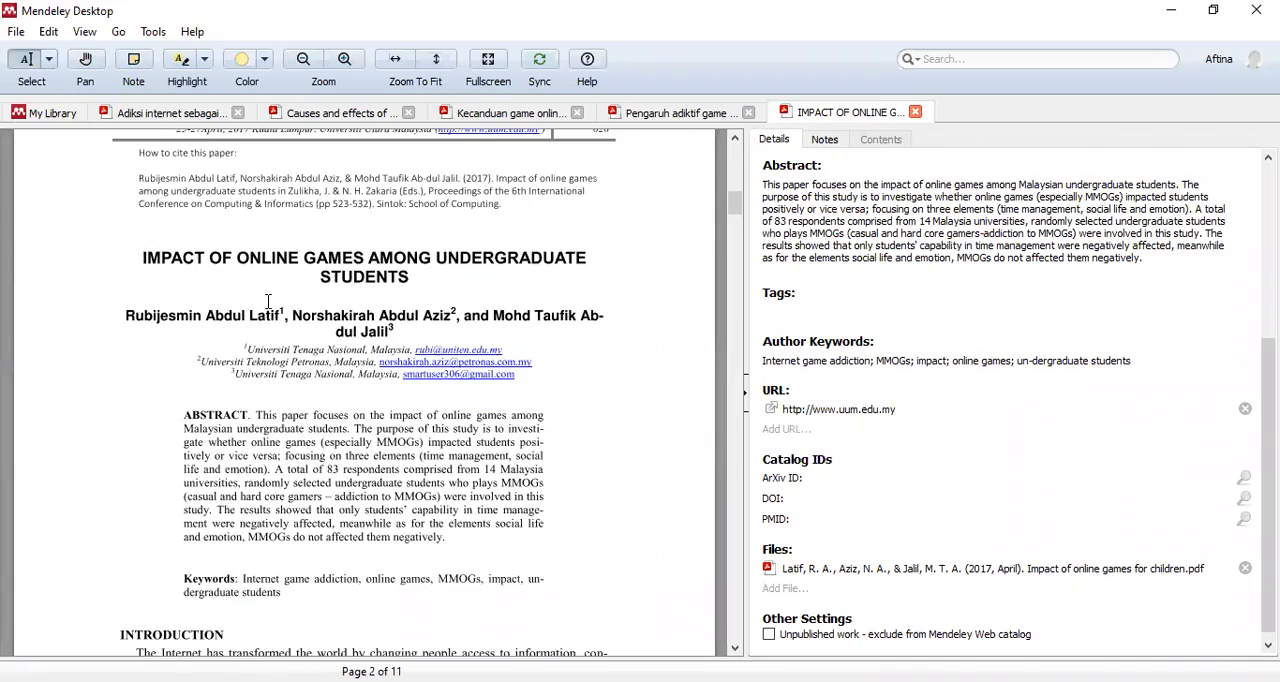
scroll(255, 287, "down", 10)
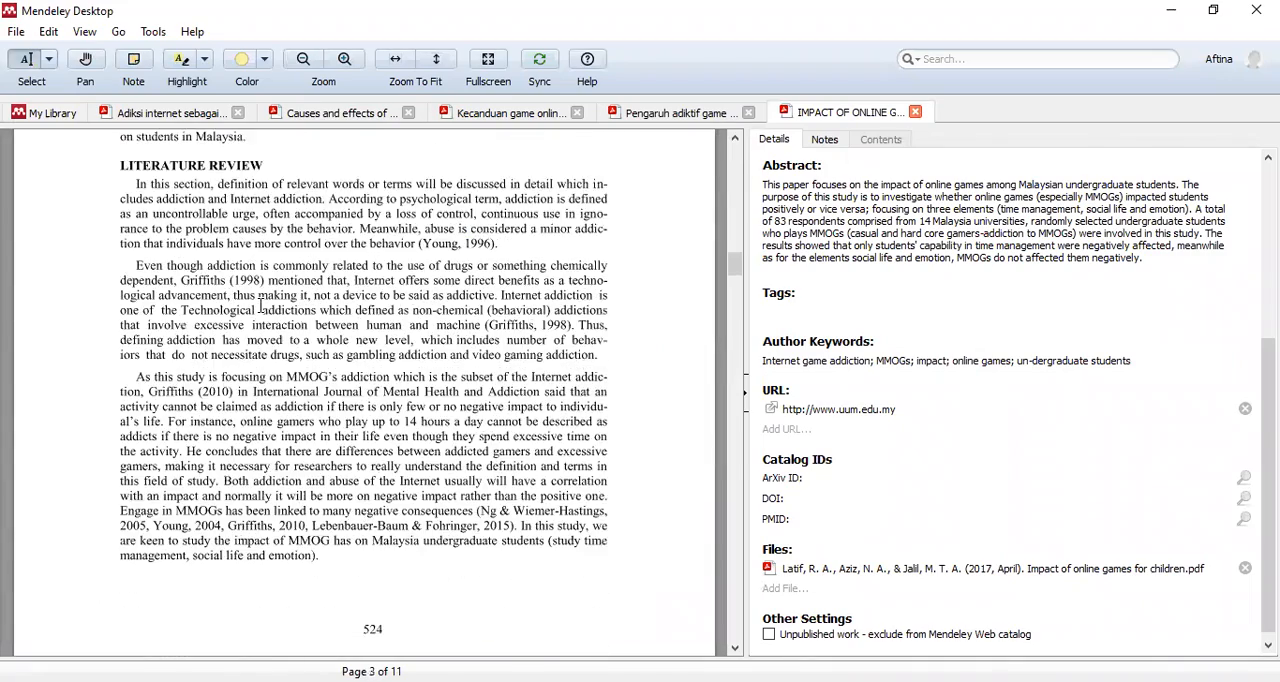
scroll(266, 311, "up", 5)
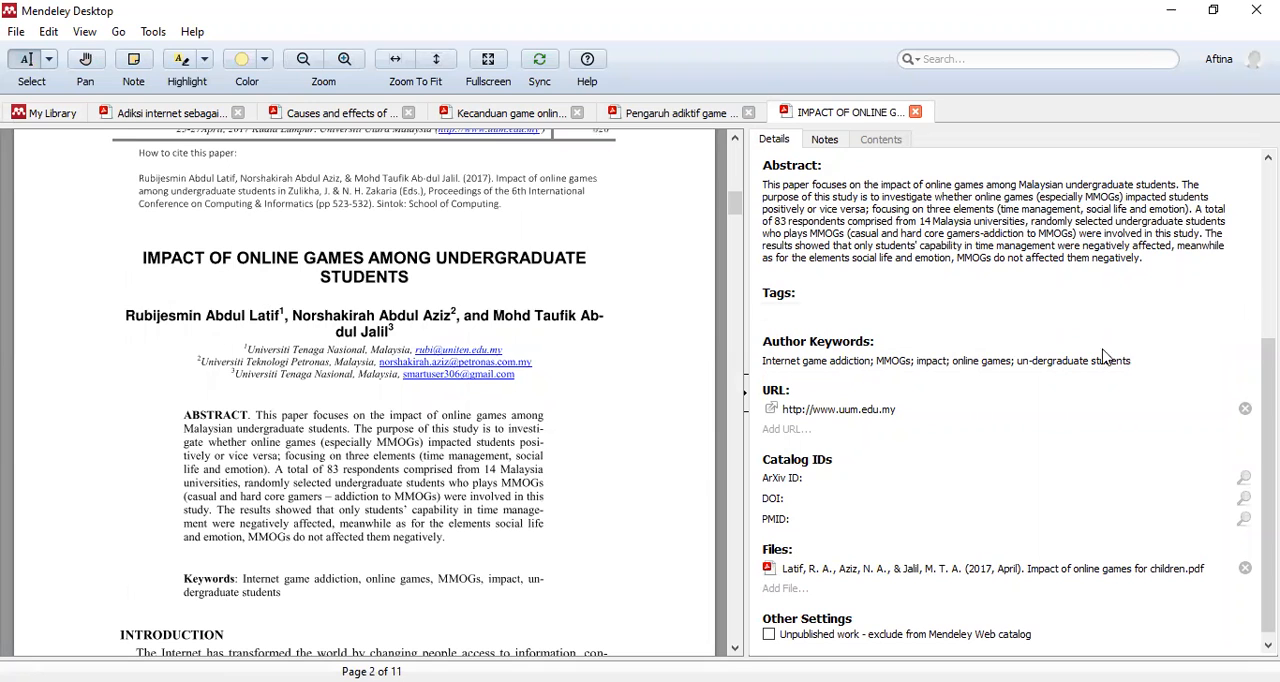
- Replace the paper's whole title with "Impact of online games among undergraduate students"
scroll(1002, 330, "up", 3)
scroll(1002, 330, "up", 1)
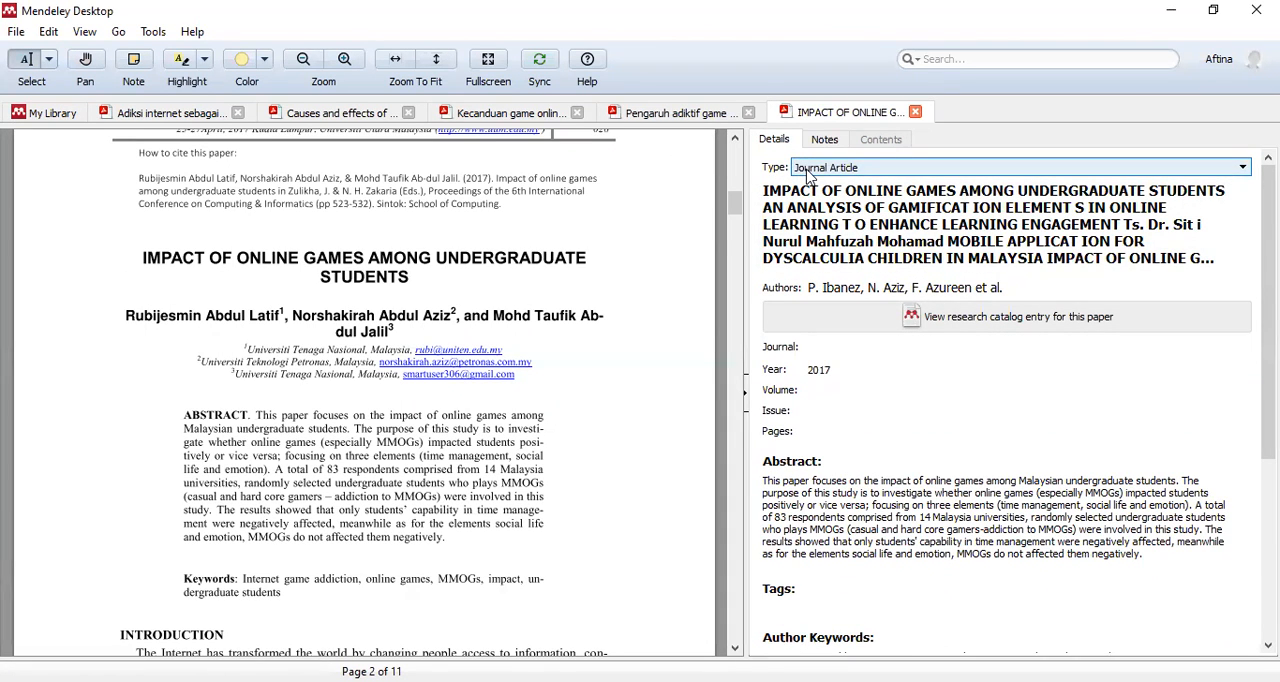
left_click(780, 208)
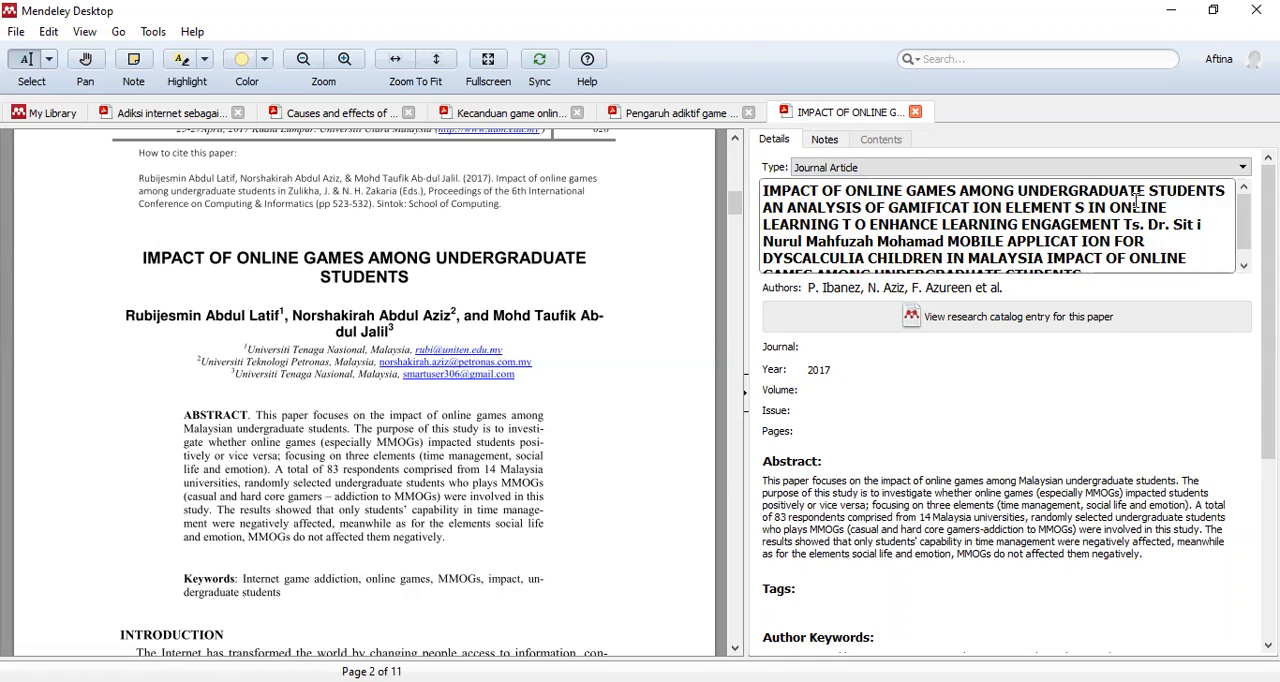
scroll(1050, 234, "down", 2)
scroll(915, 198, "up", 2)
key("ctrl+a")
key("Delete")
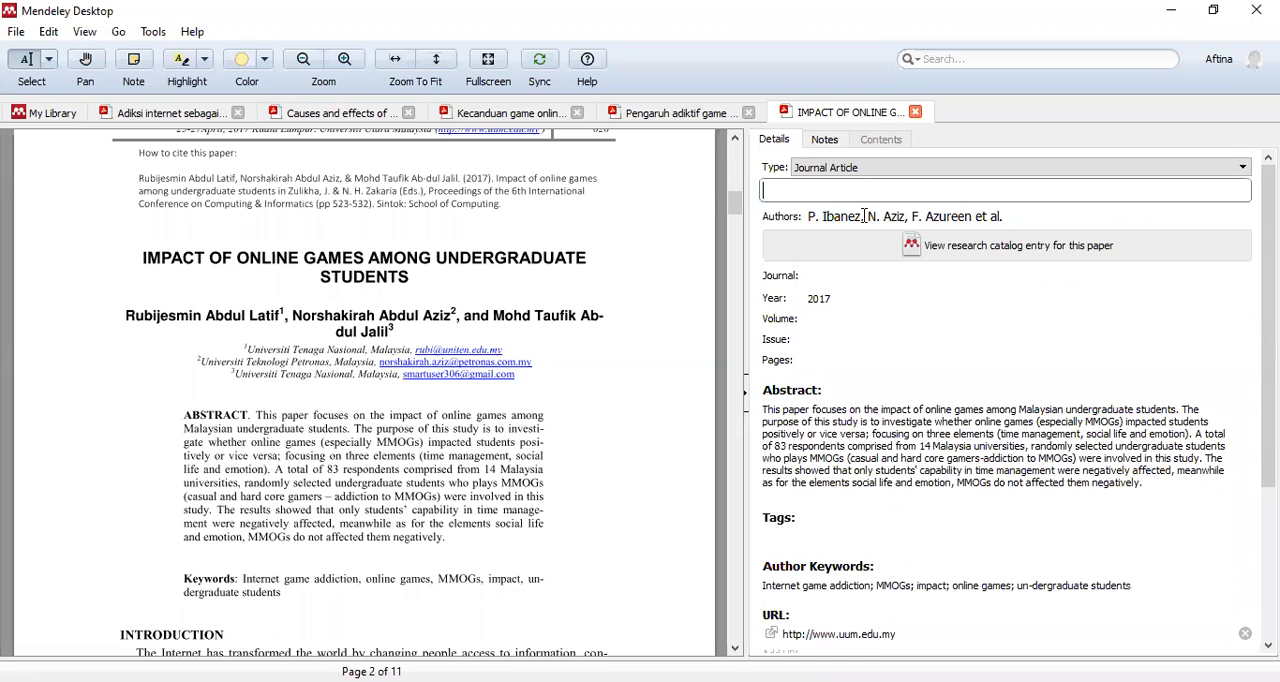
type("Impact of online")
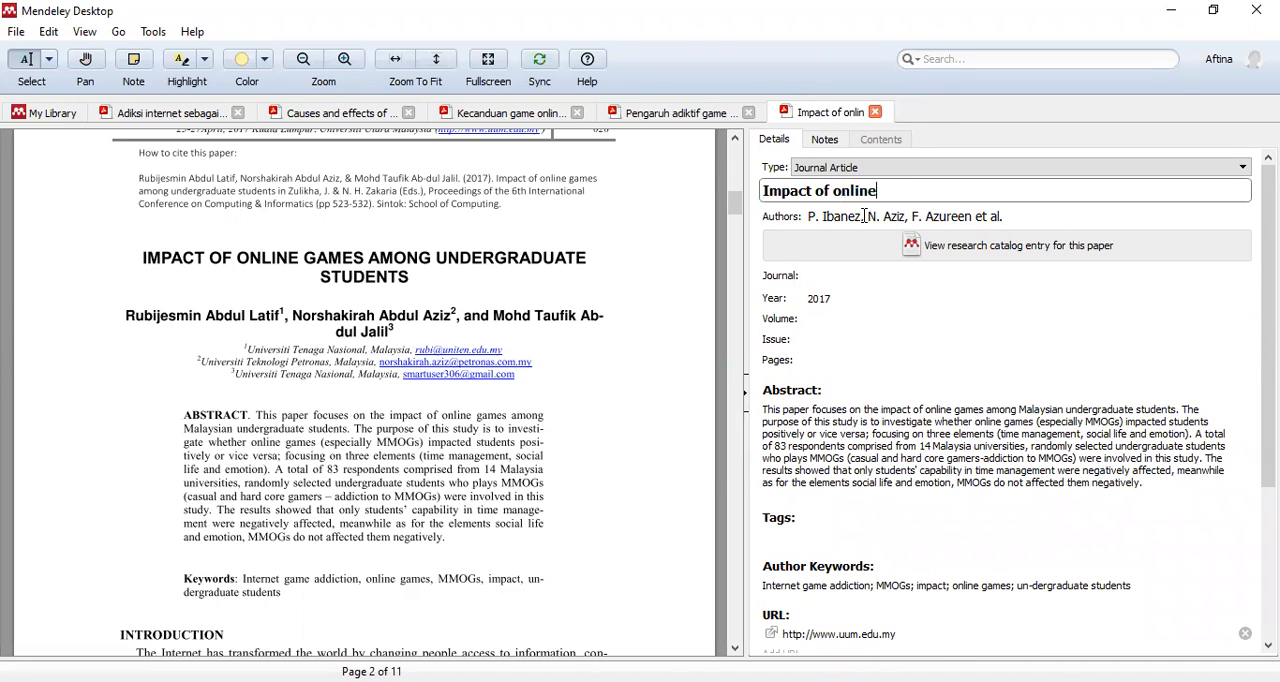
type(" games among ")
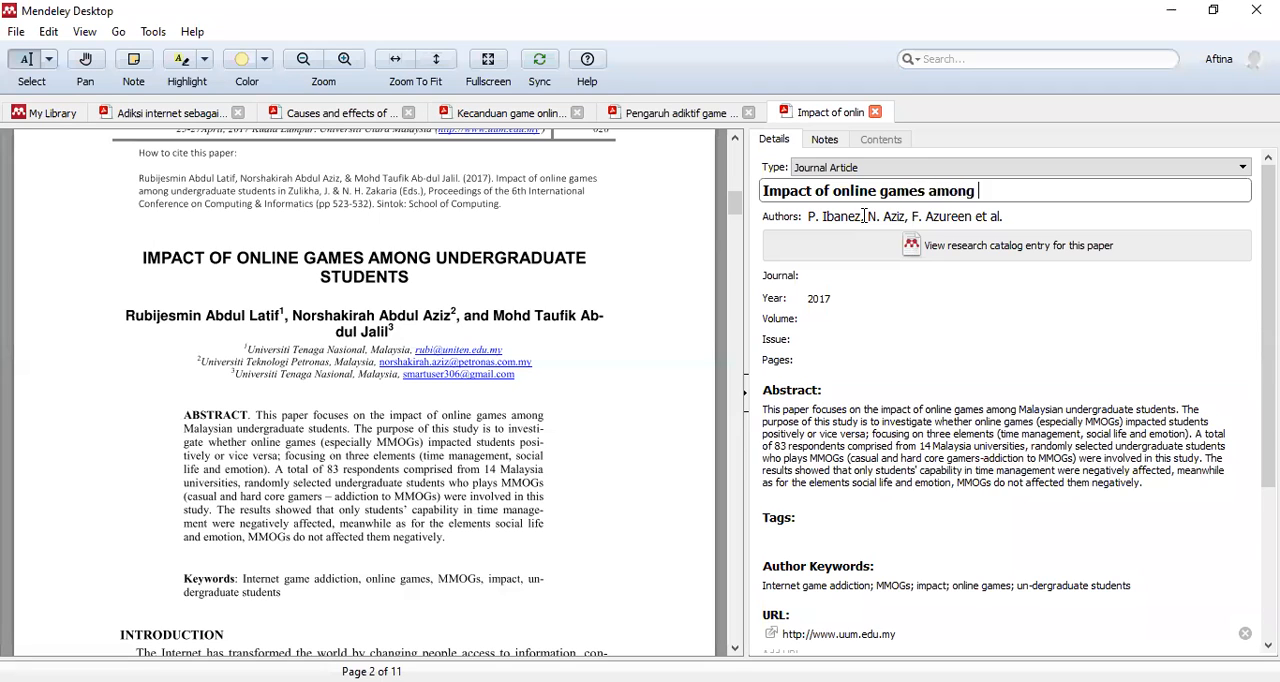
type("undergraduate students")
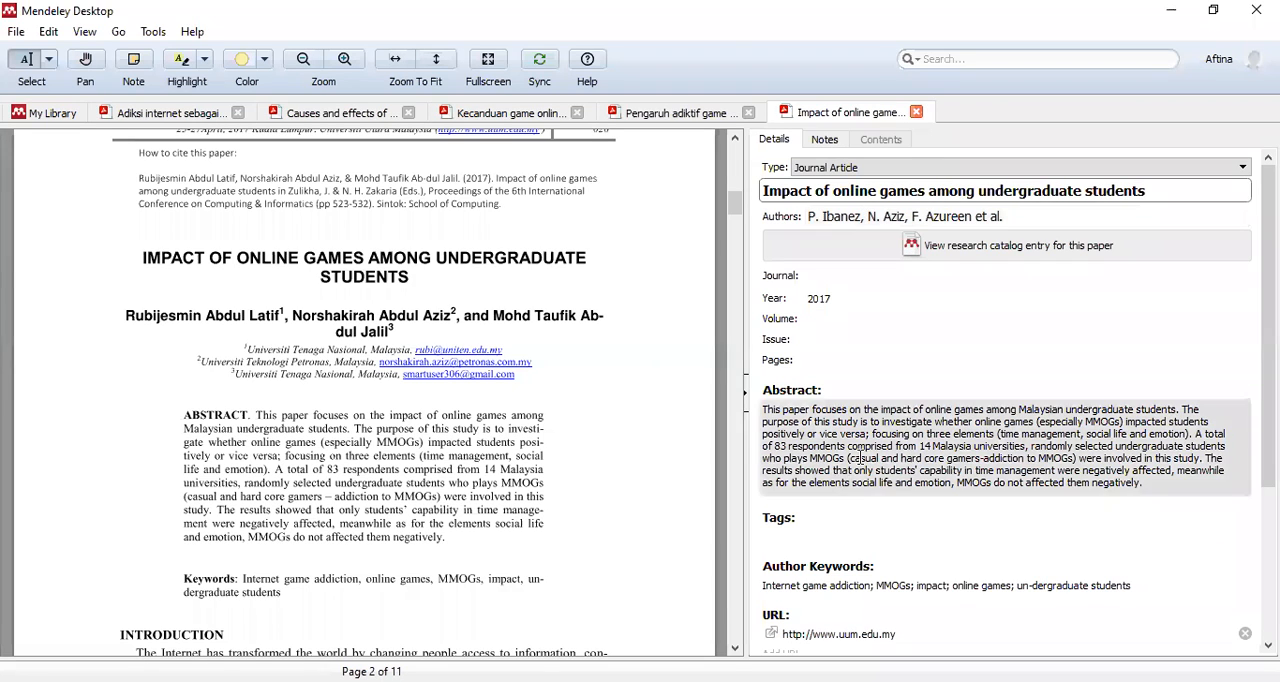
left_click(916, 318)
- Look through the paper's authors list and clear all the imported author names from it
left_click(877, 216)
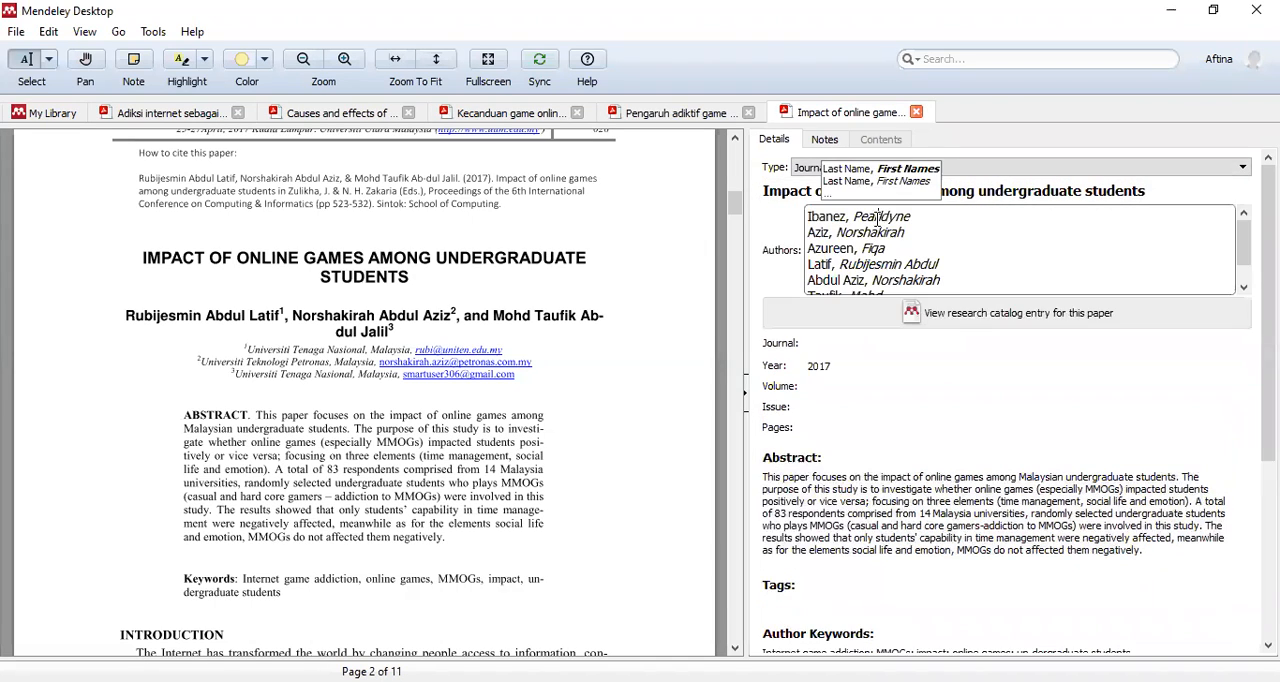
scroll(904, 254, "down", 1)
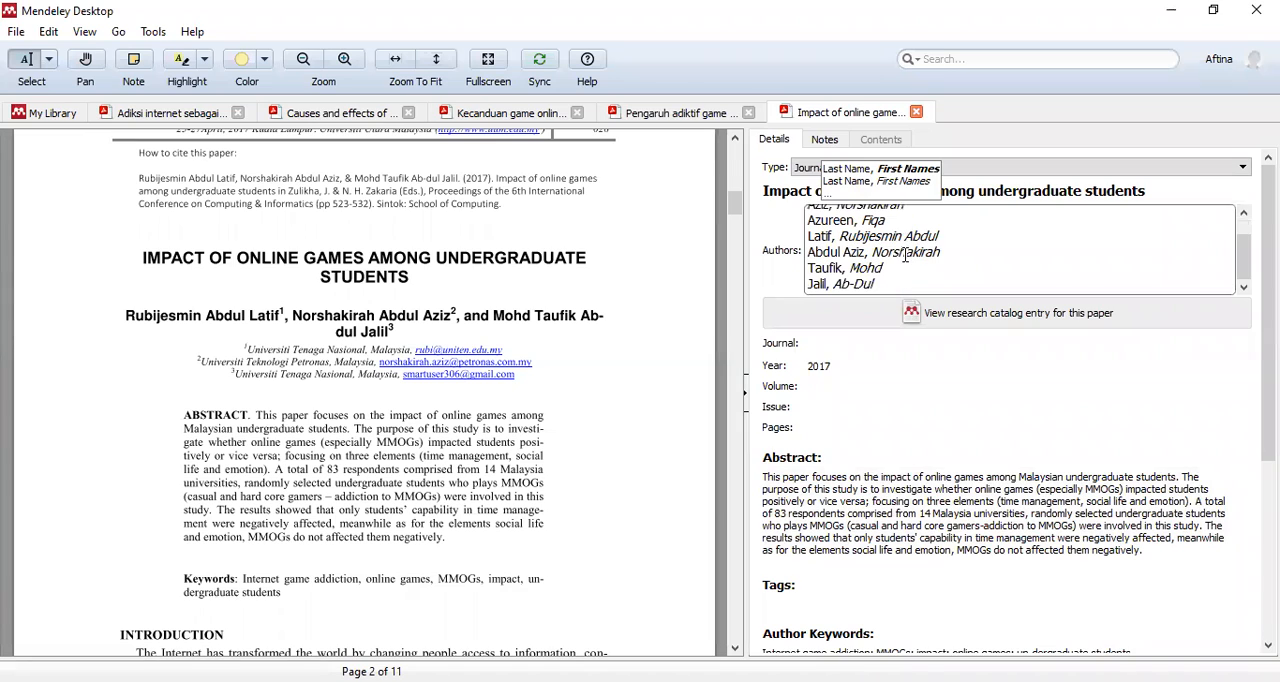
scroll(881, 270, "up", 1)
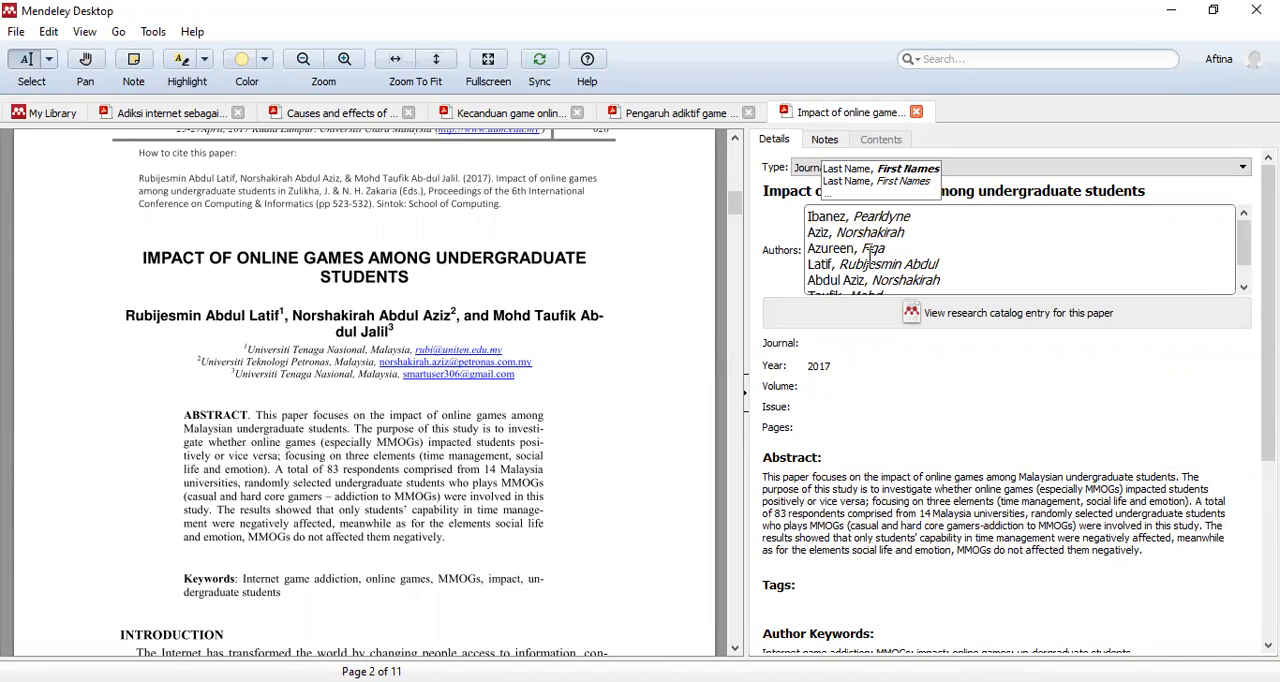
left_click(863, 265)
key("ctrl+a")
key("Delete")
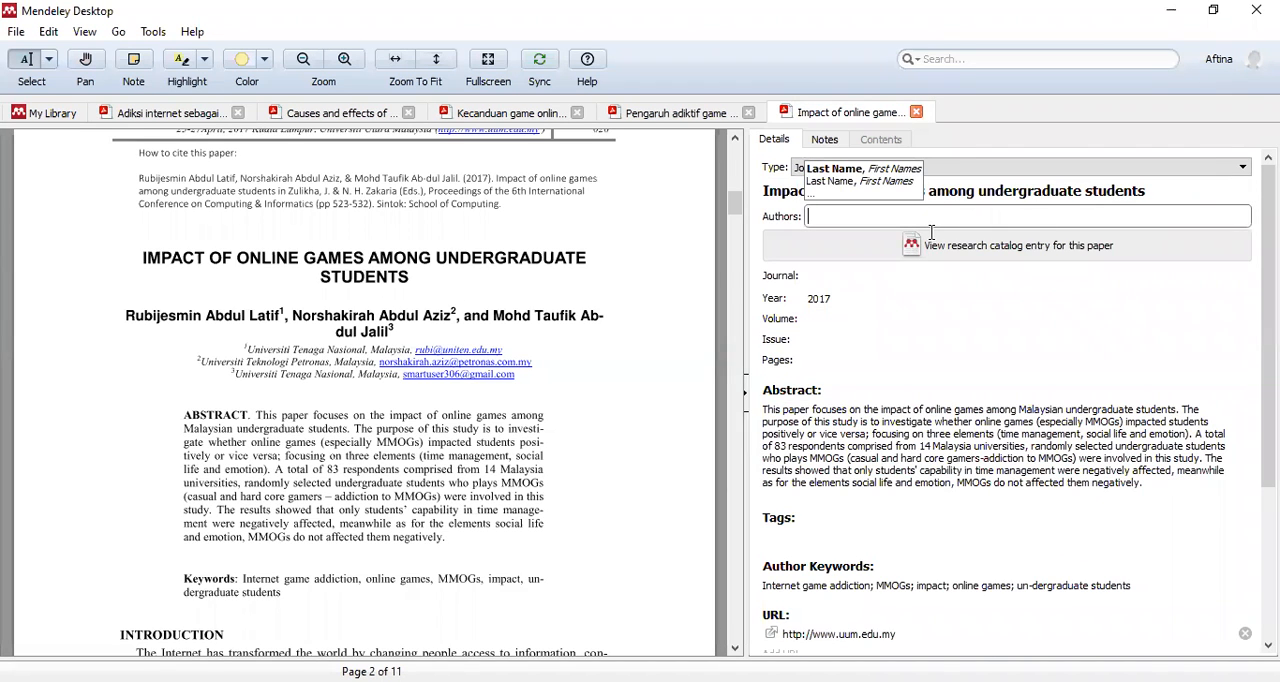
- Enter the first and second authors' names from the paper's title page, each on its own line with the last name first
type("Latif,")
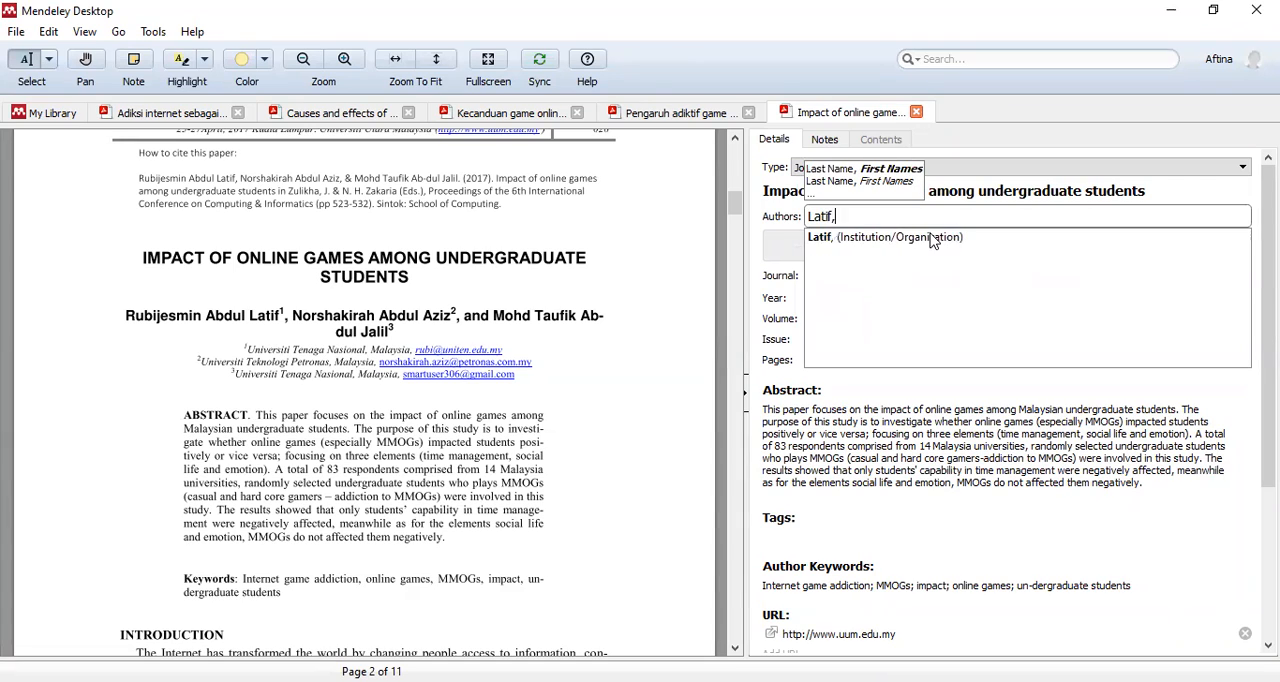
type(" R")
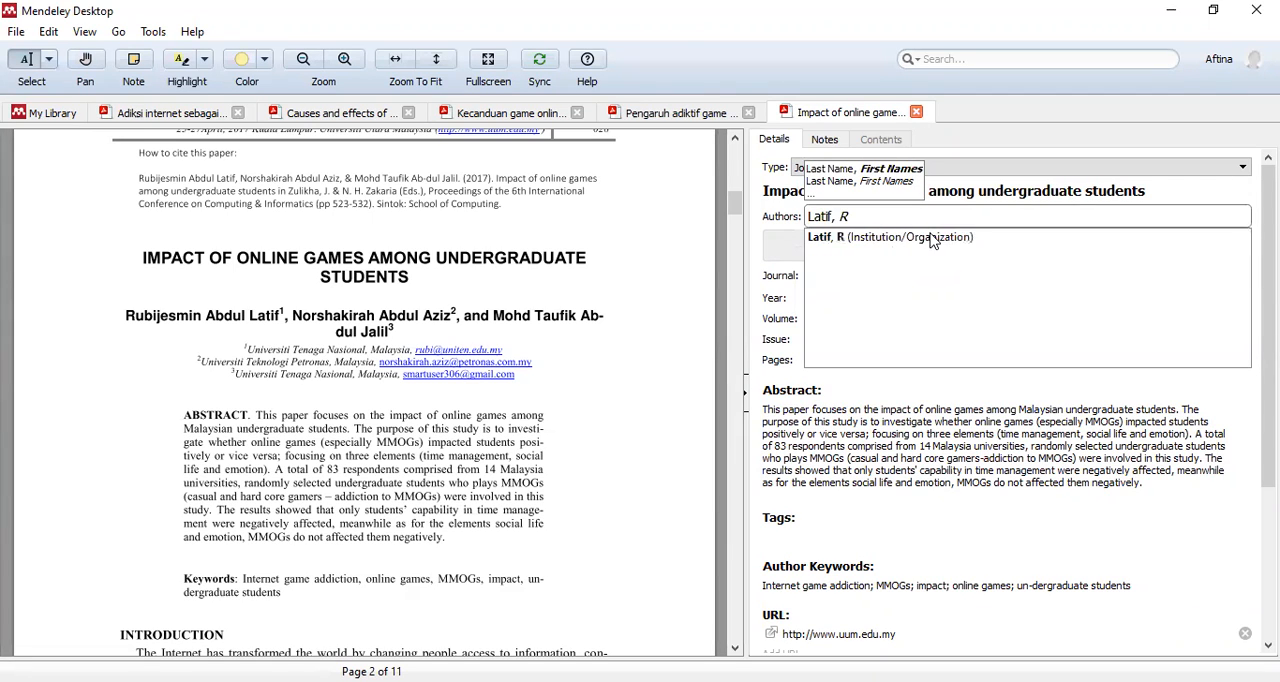
type("ubijes")
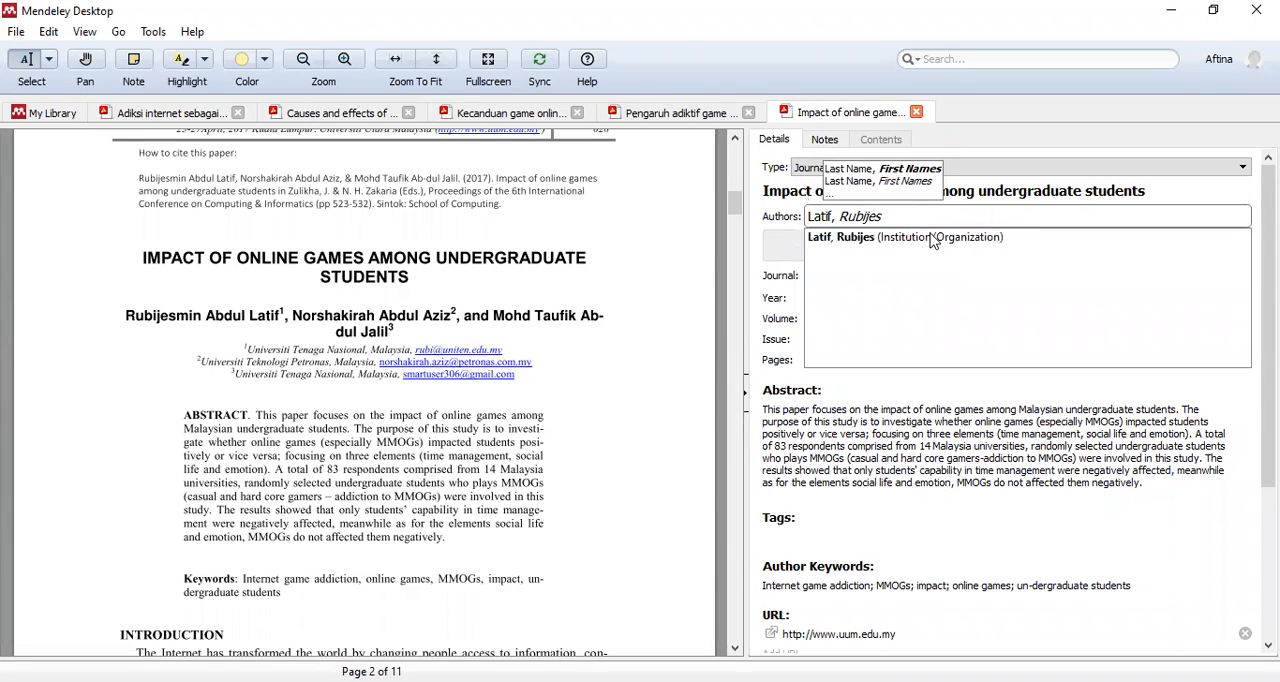
type("min Abdul")
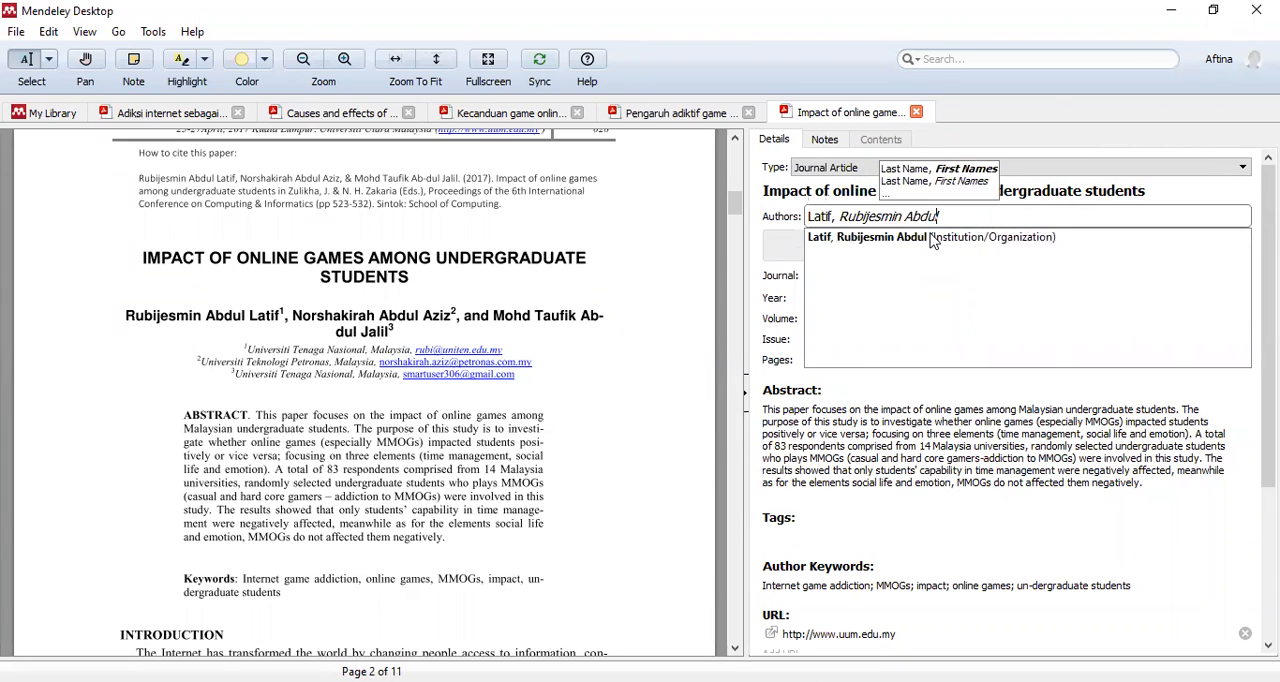
key("Return")
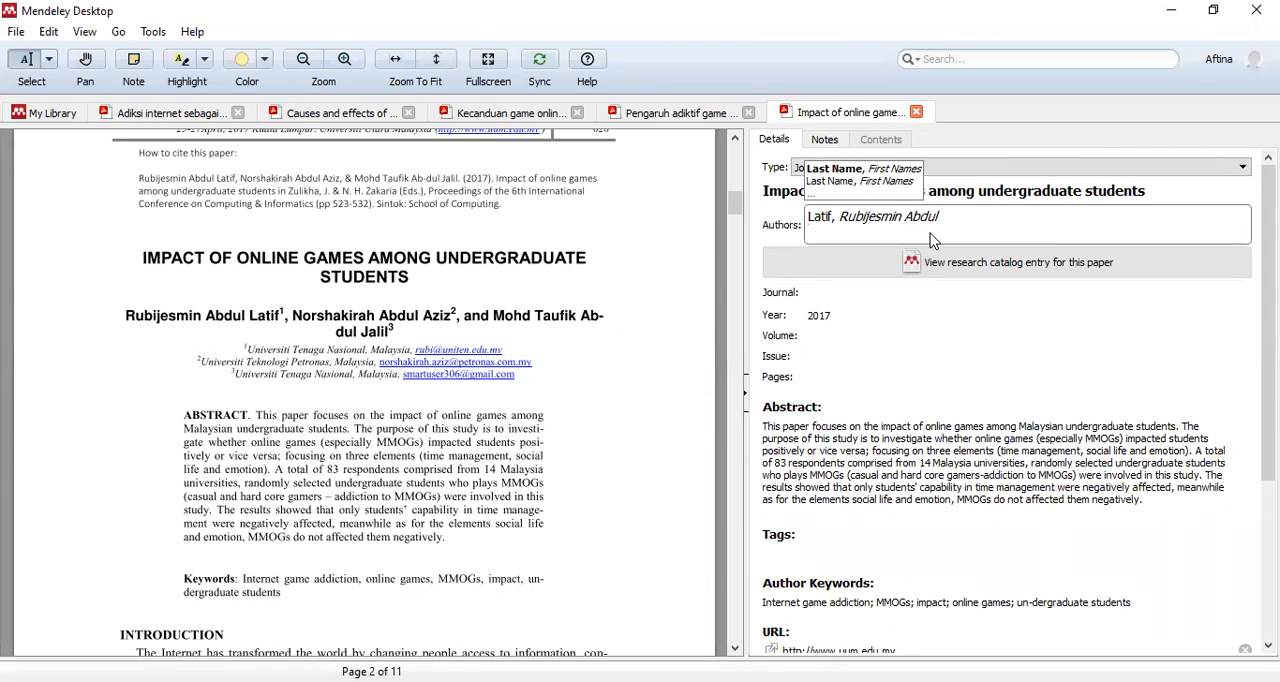
type("Azi")
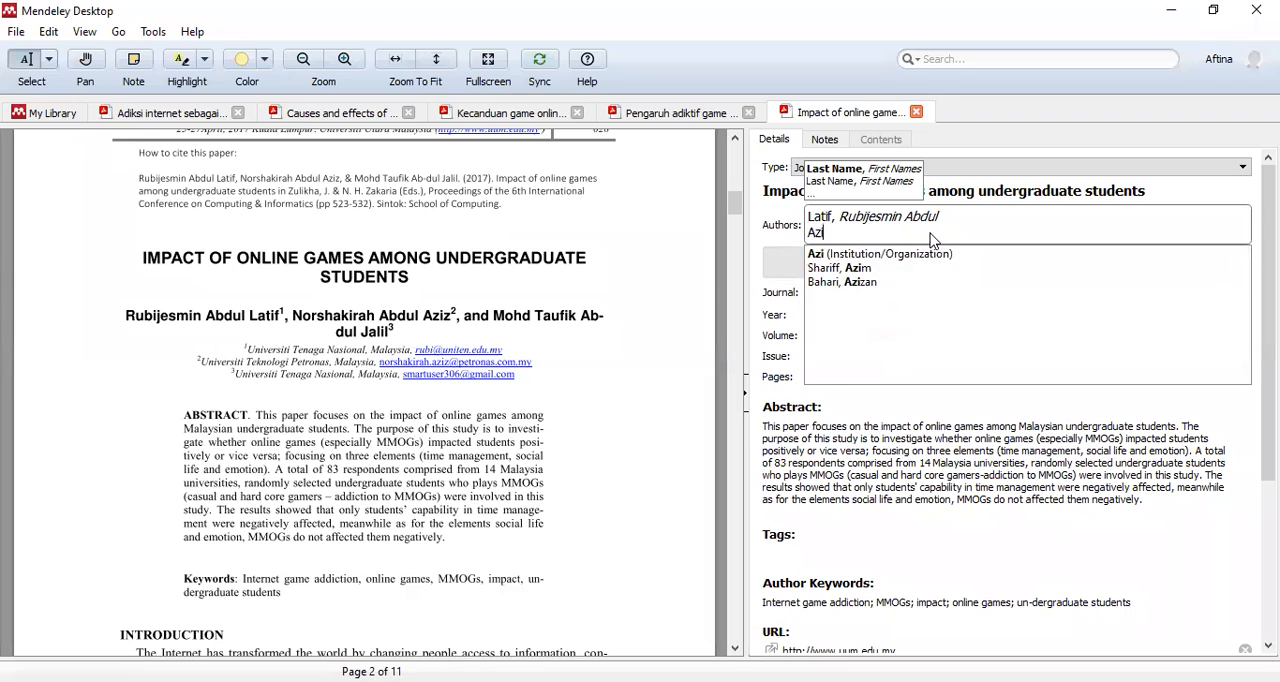
type("s, Nor")
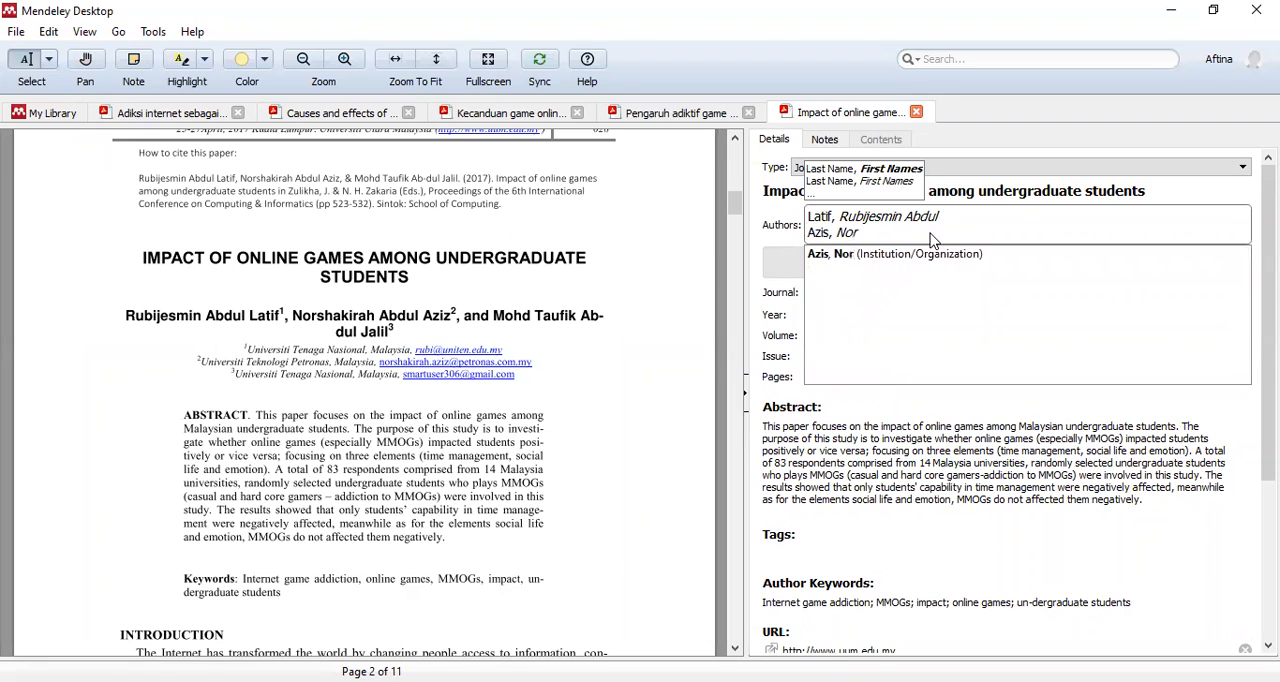
type("shakirah")
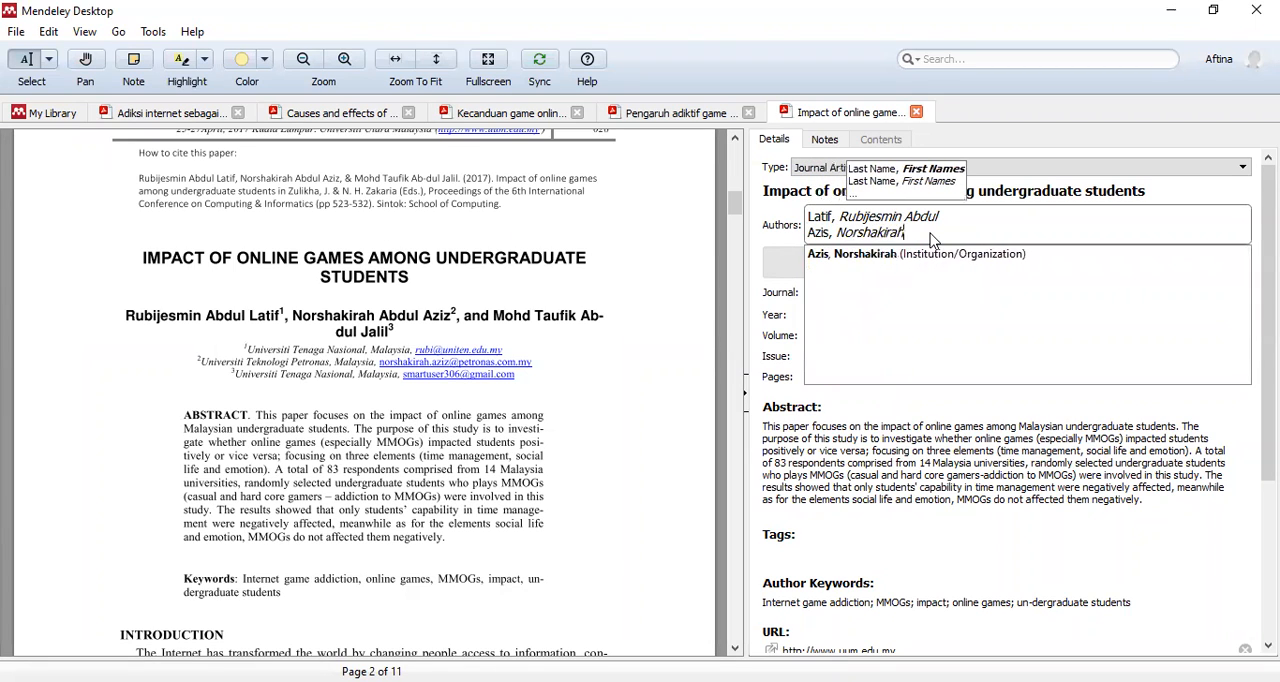
type(" Abdul")
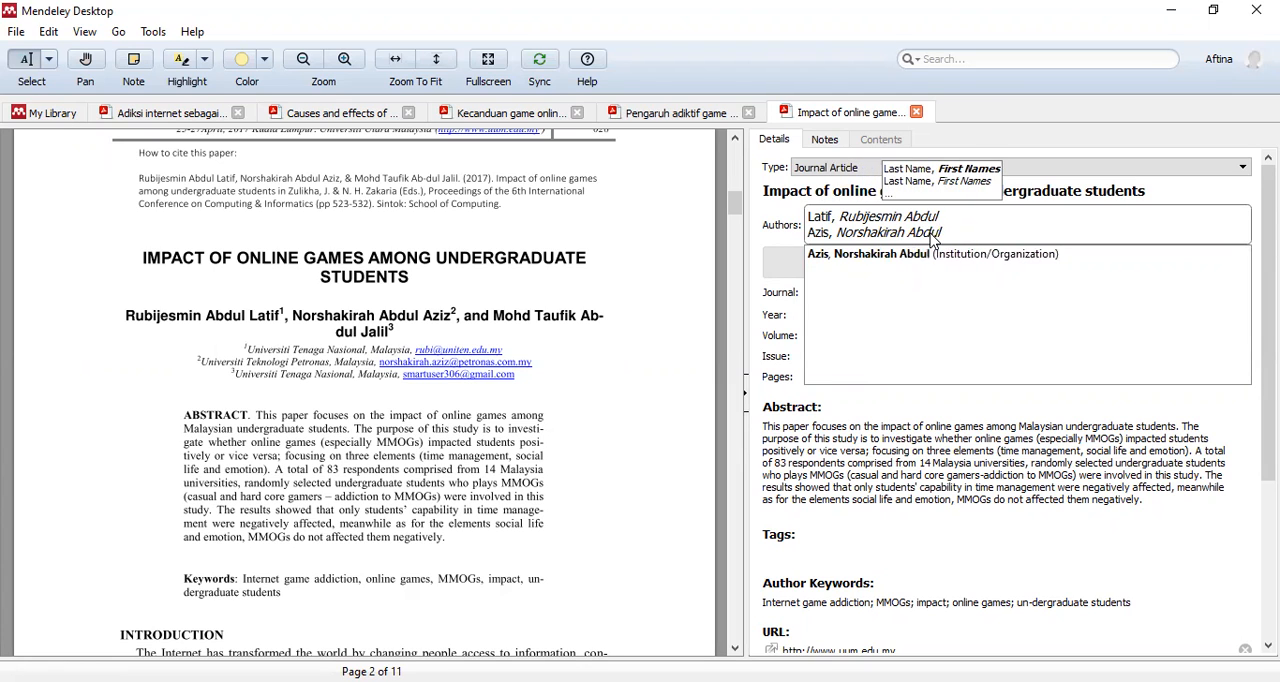
key("Return")
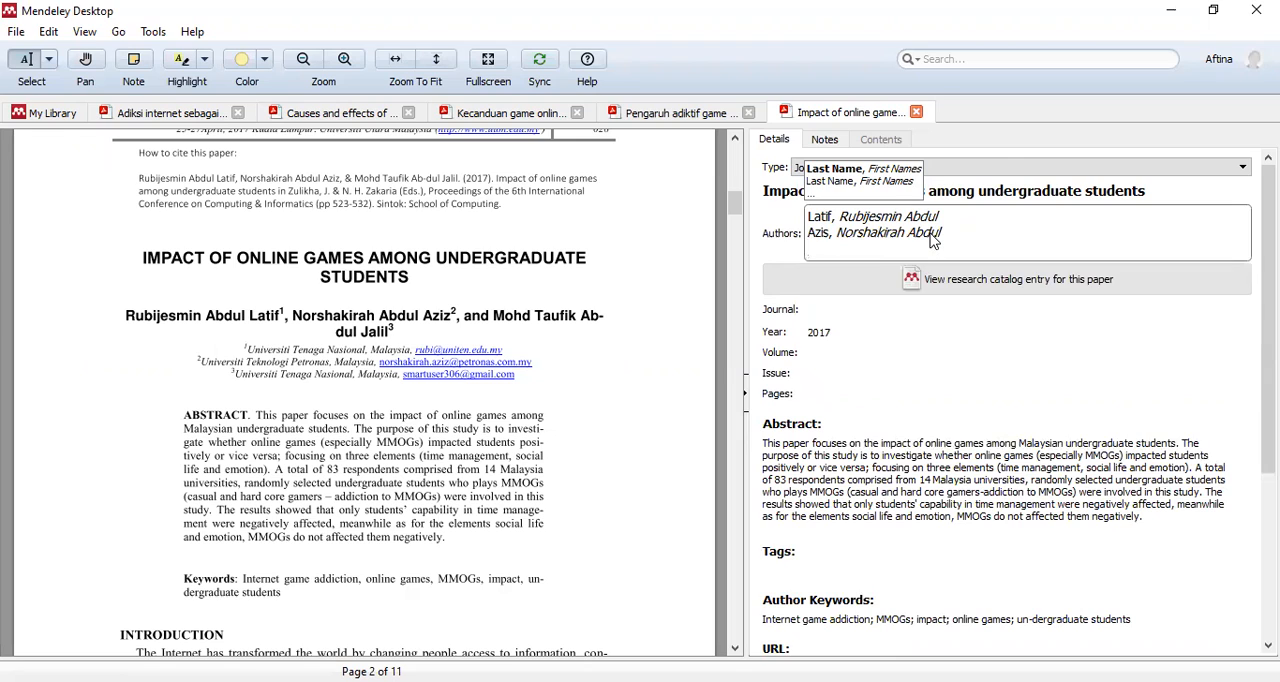
- Enter the third author's name, last name first, and check the authors list against the paper's title page
type("Jalil, Mohd")
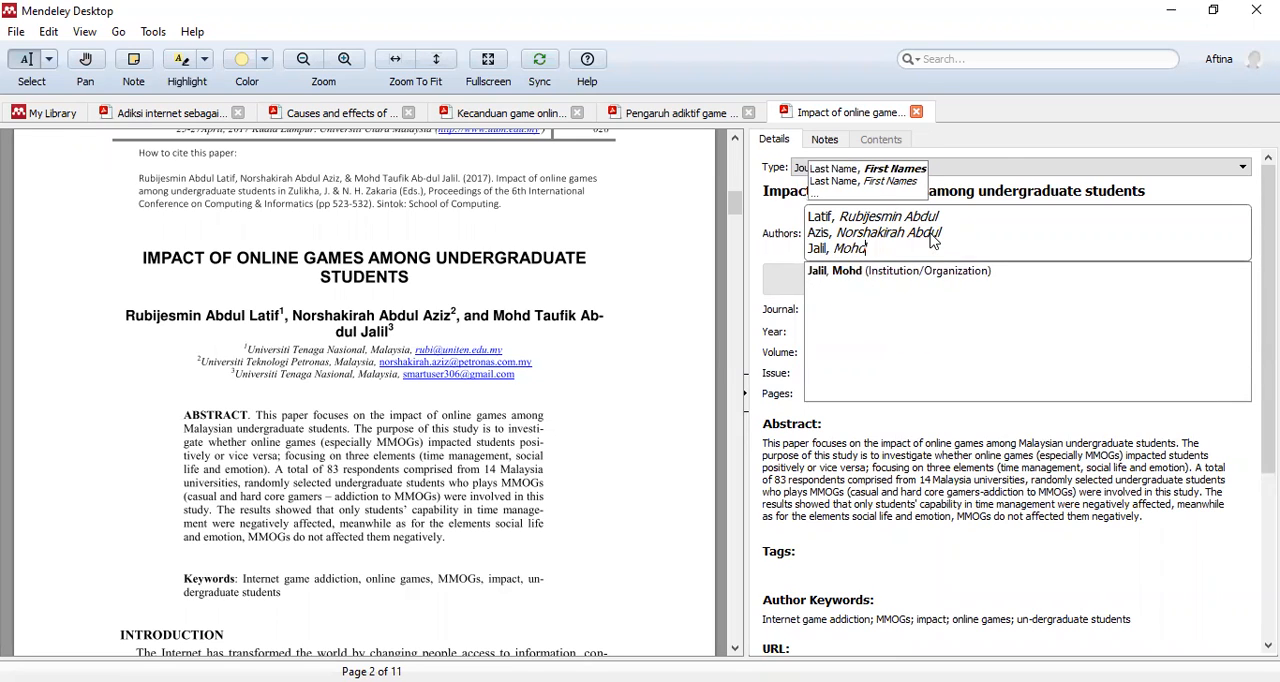
type(" Taufik")
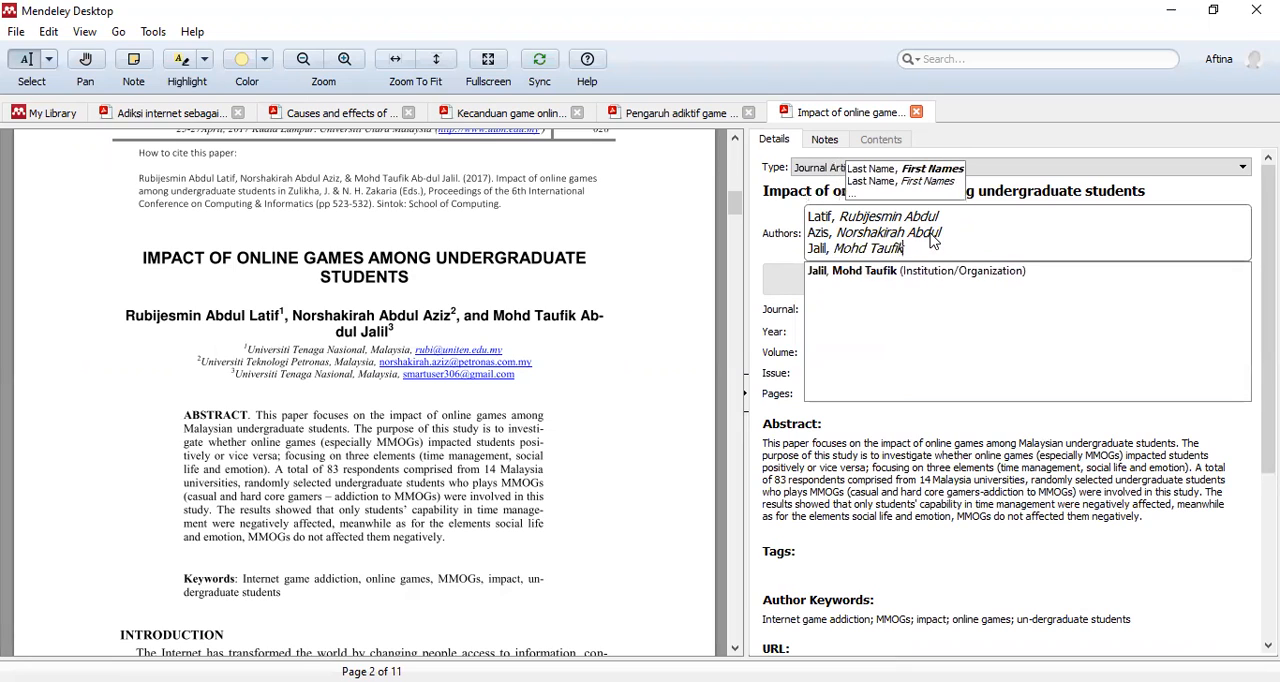
type(" Abdul")
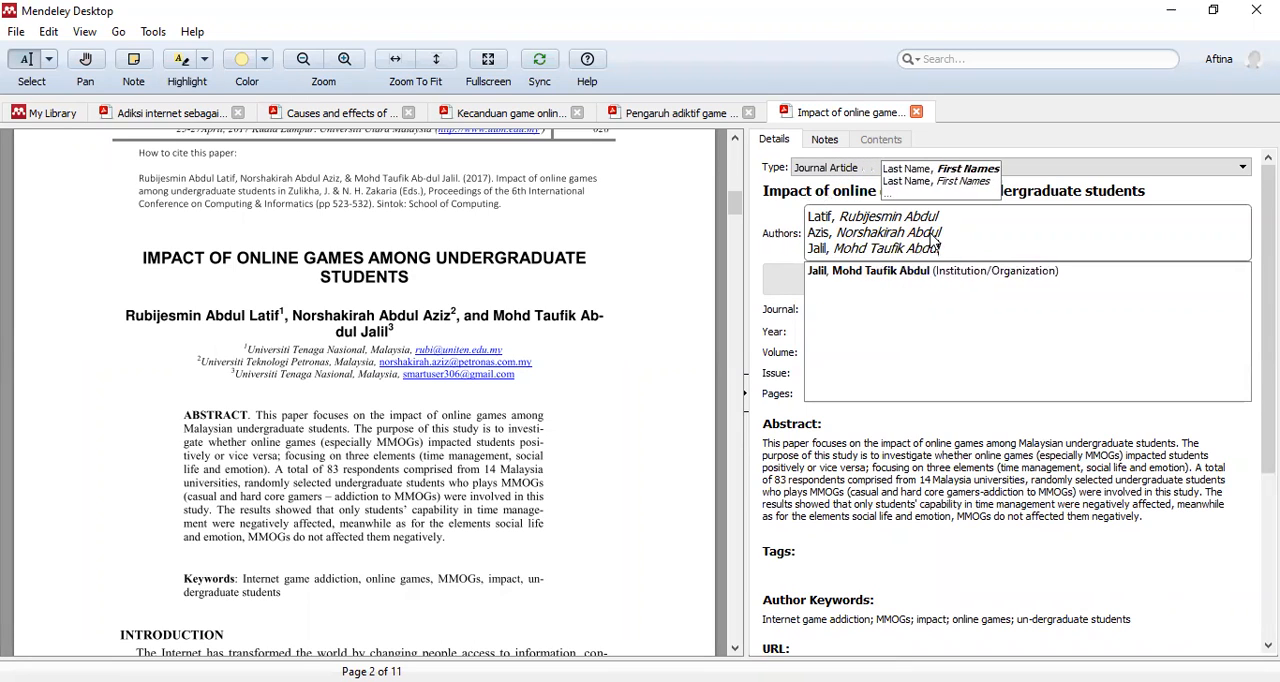
left_click(992, 276)
left_click(865, 232)
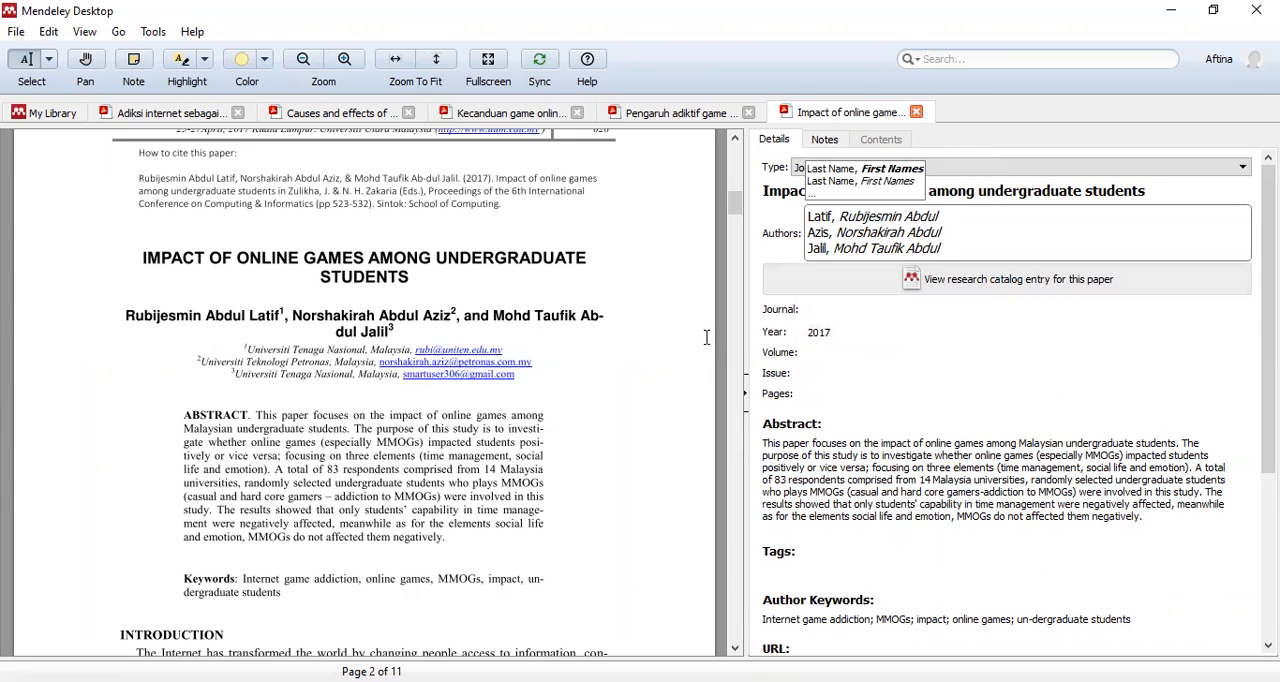
- Change the paper's document type to Conference Proceedings
left_click(849, 316)
scroll(283, 366, "up", 3)
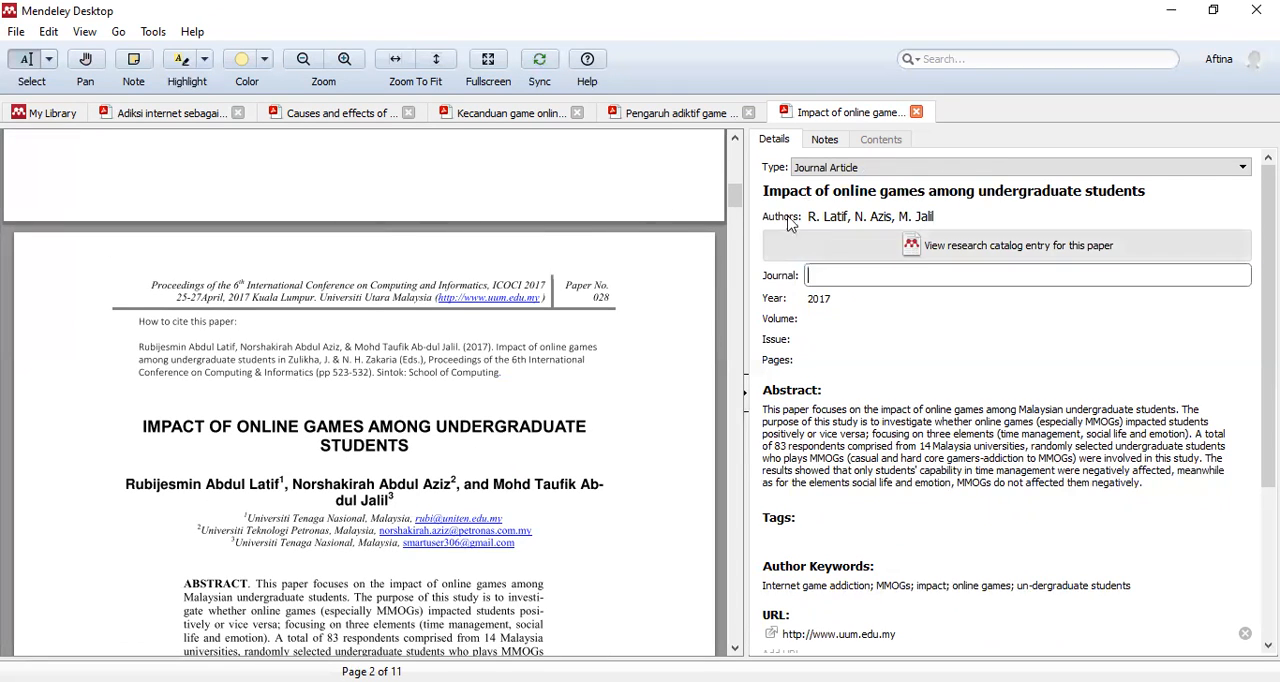
left_click(826, 170)
scroll(843, 236, "up", 1)
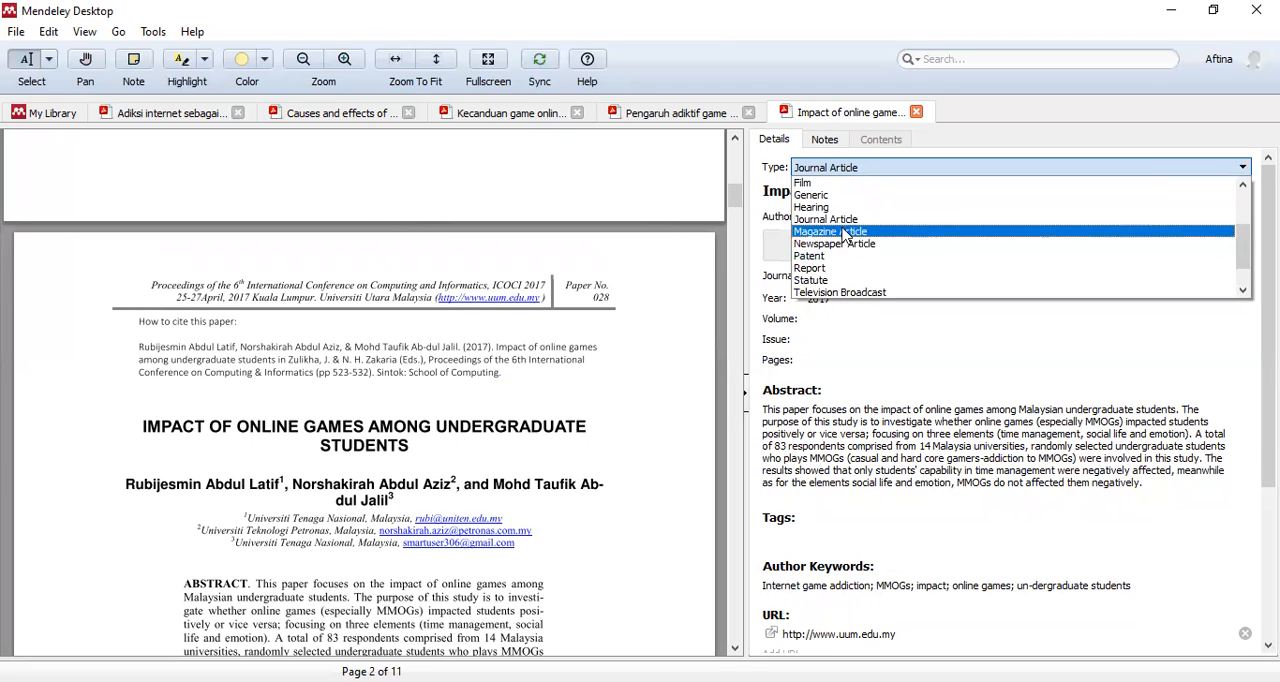
scroll(843, 236, "up", 2)
left_click(845, 237)
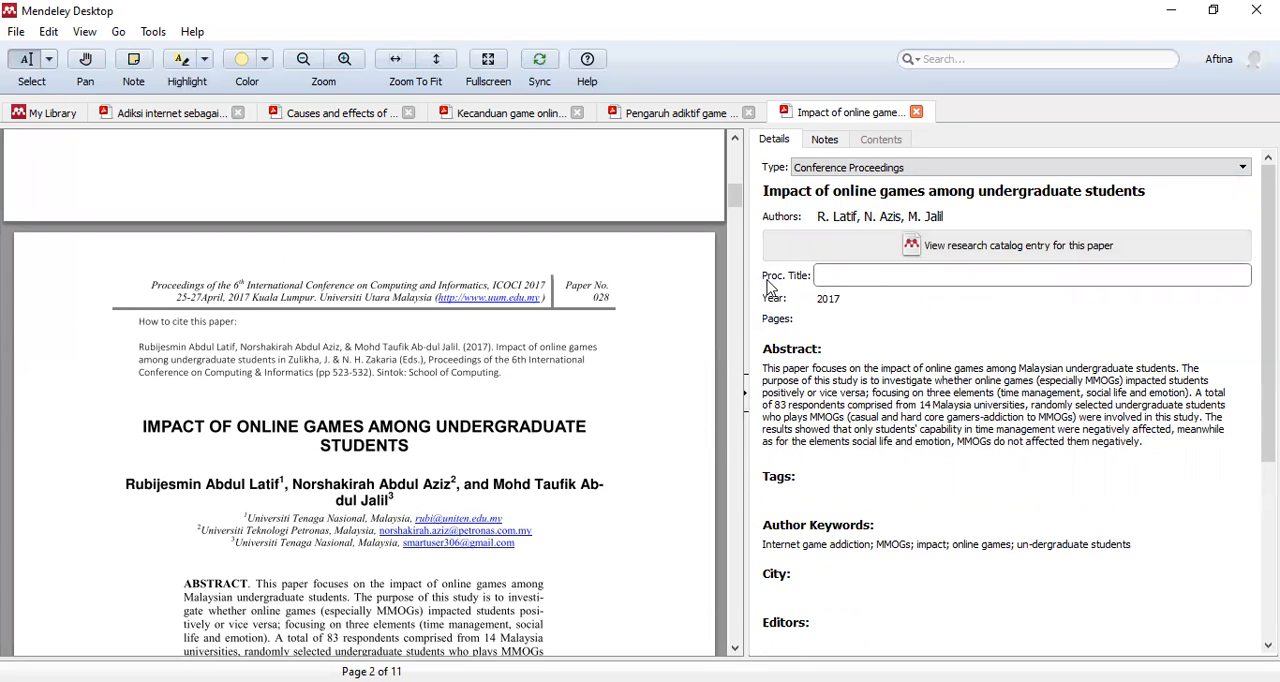
- Copy "Proceedings of the 6th International Conference on Computing and Informatics" from the paper's page header into the proceedings title
left_click_drag(152, 285, 212, 282)
left_click(220, 279)
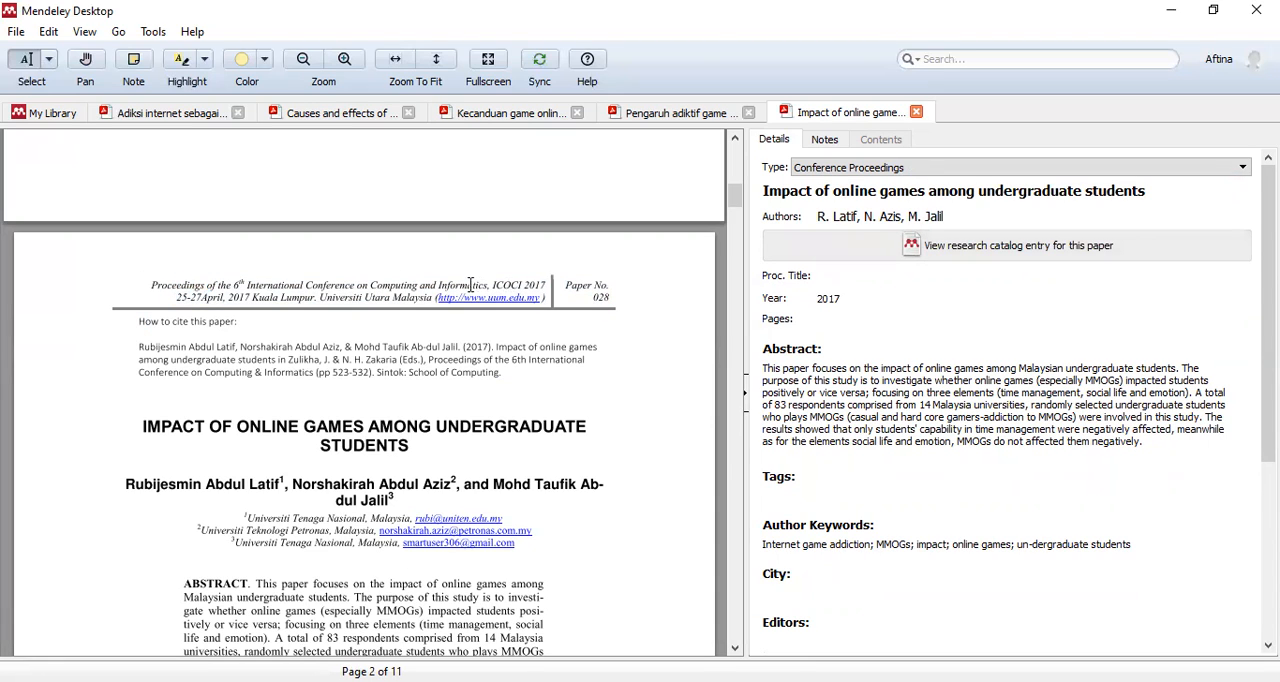
left_click_drag(488, 285, 154, 284)
left_click(189, 277)
left_click(390, 316)
left_click(840, 280)
key("ctrl+v")
- Look up the first and last page numbers in the PDF and set the paper's pages to 523-532
left_click(918, 334)
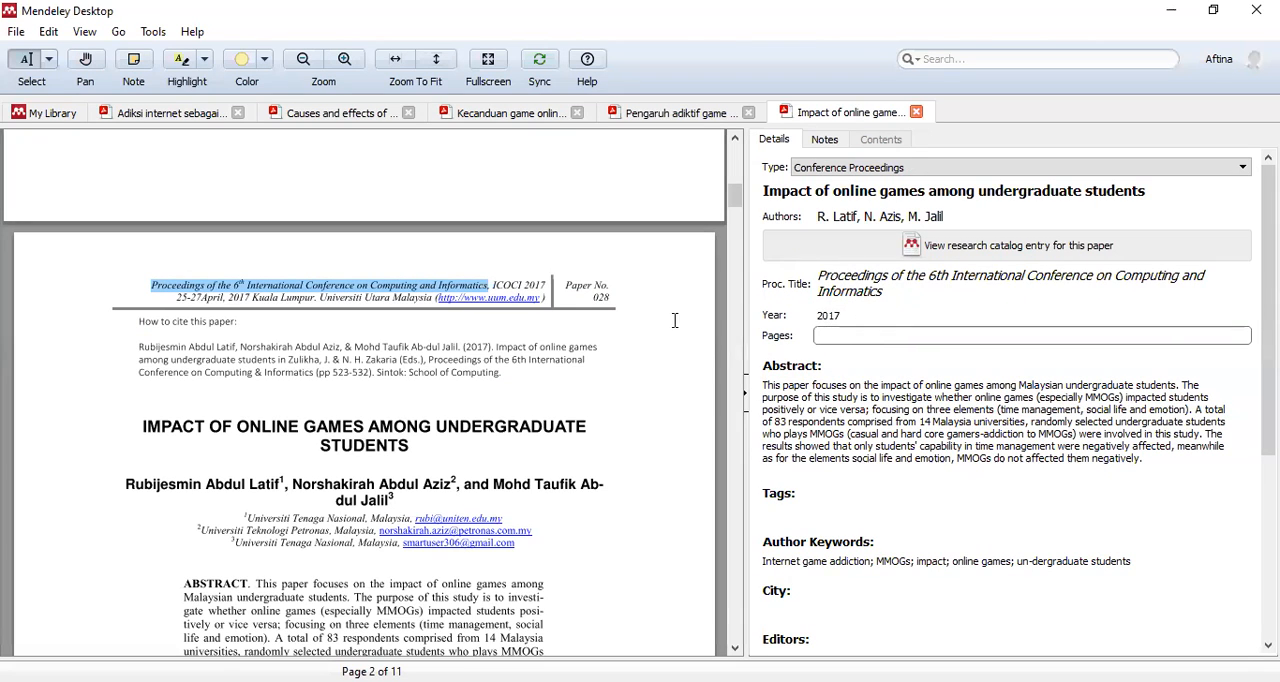
left_click(867, 357)
scroll(589, 401, "down", 1)
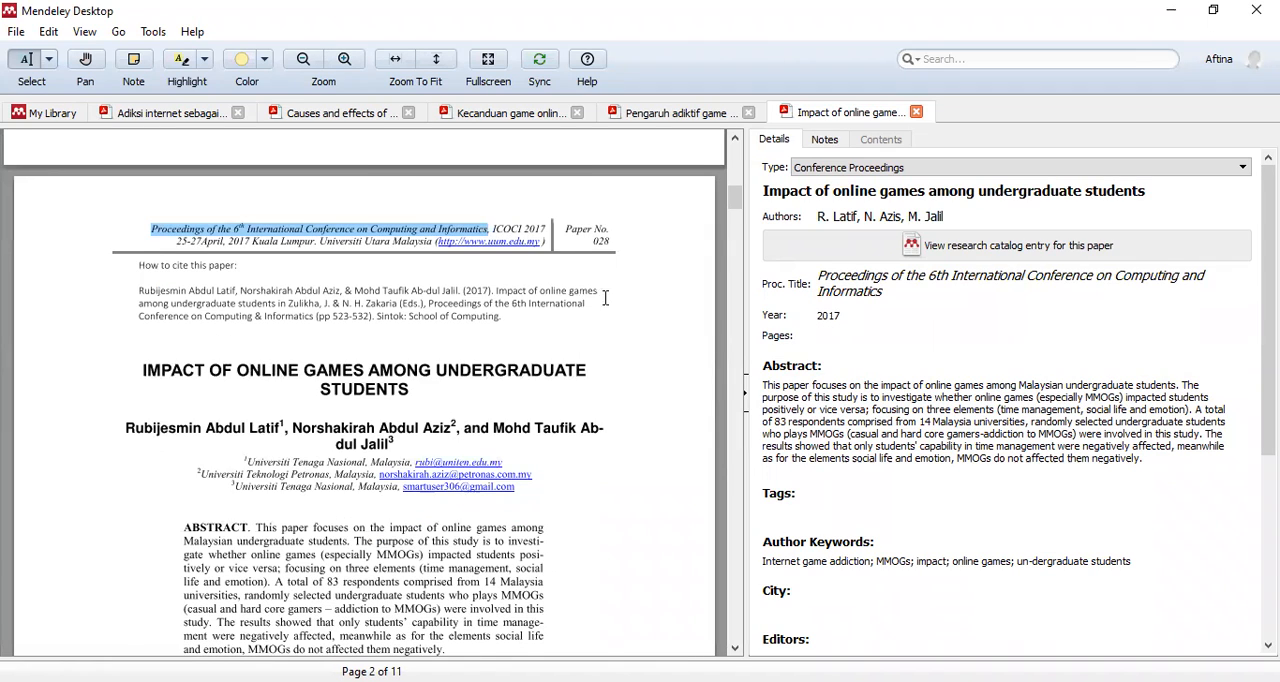
scroll(588, 340, "down", 10)
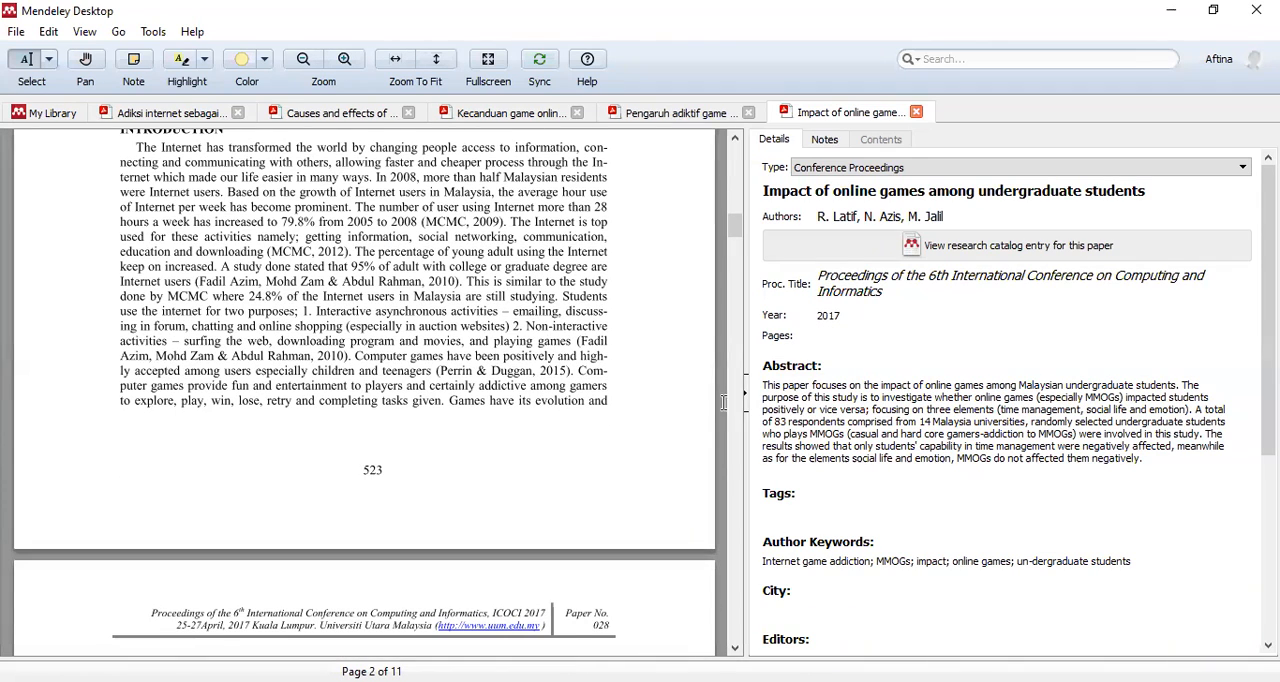
left_click(847, 335)
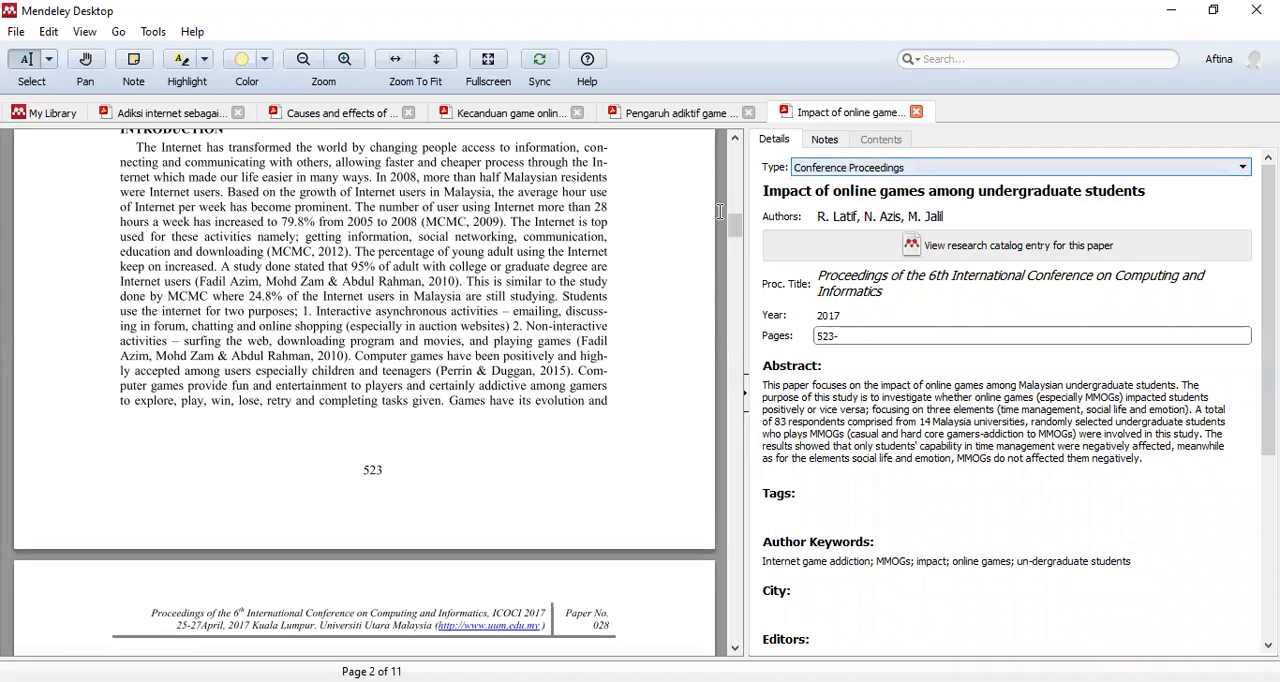
left_click_drag(735, 232, 686, 645)
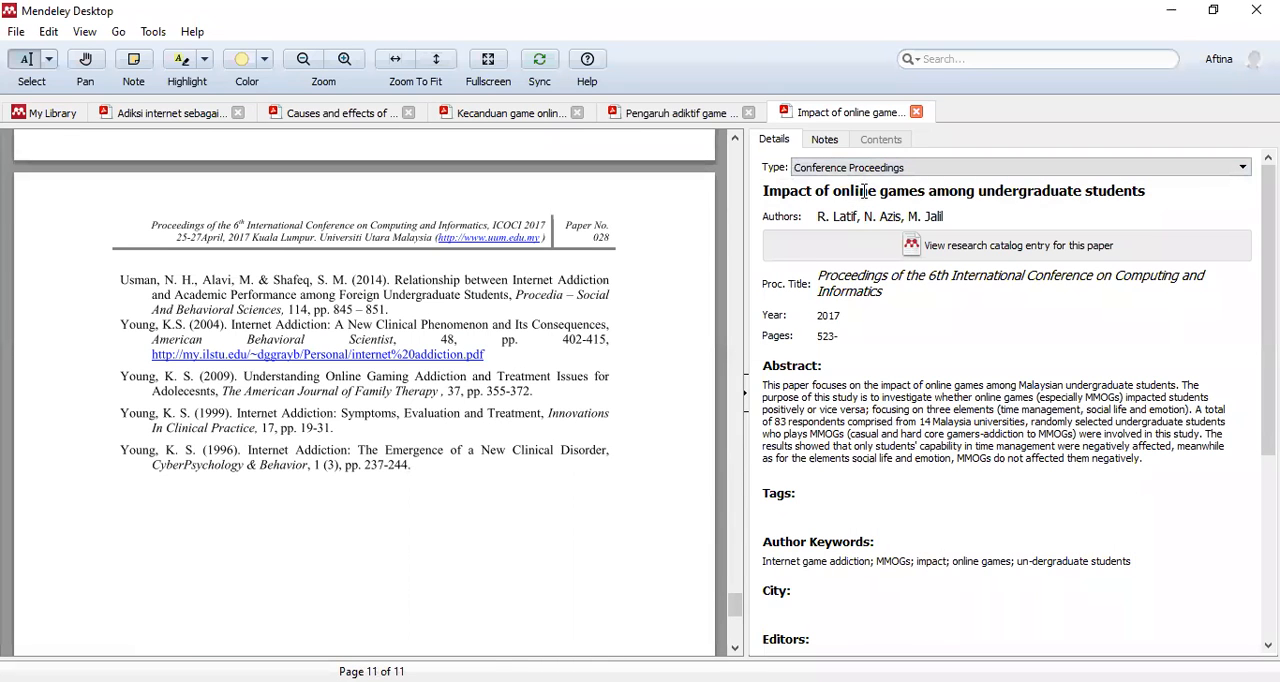
left_click_drag(737, 606, 751, 227)
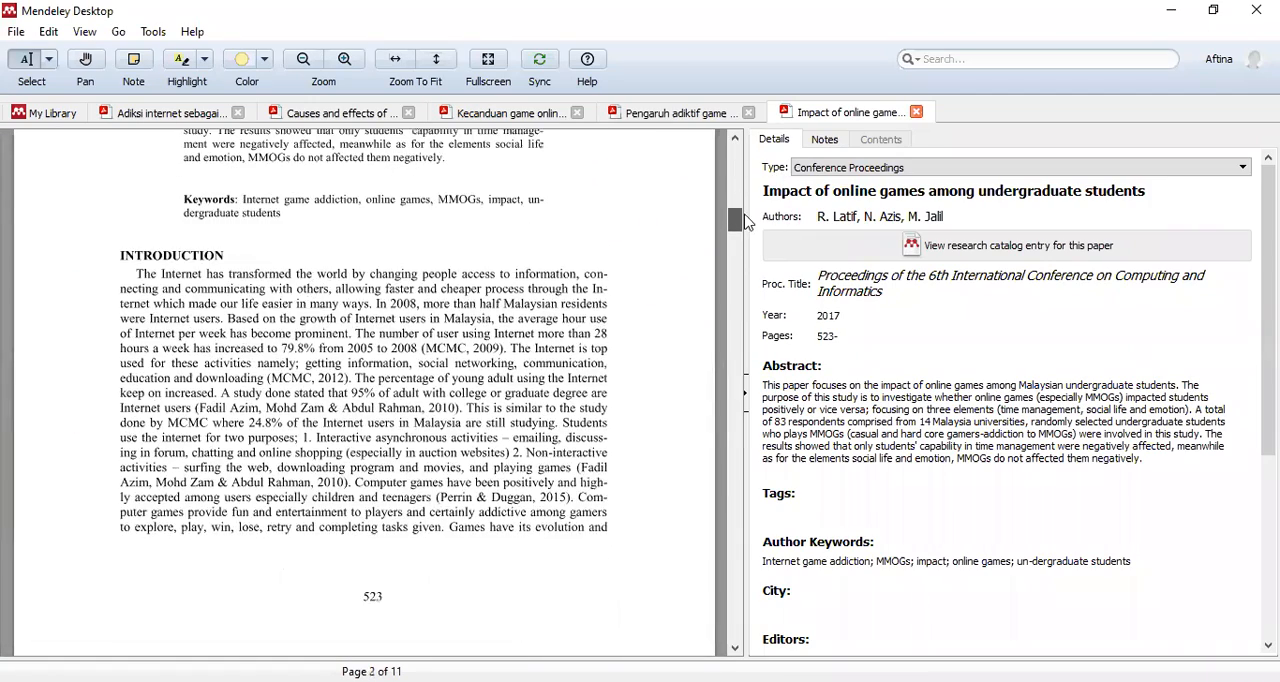
left_click(892, 336)
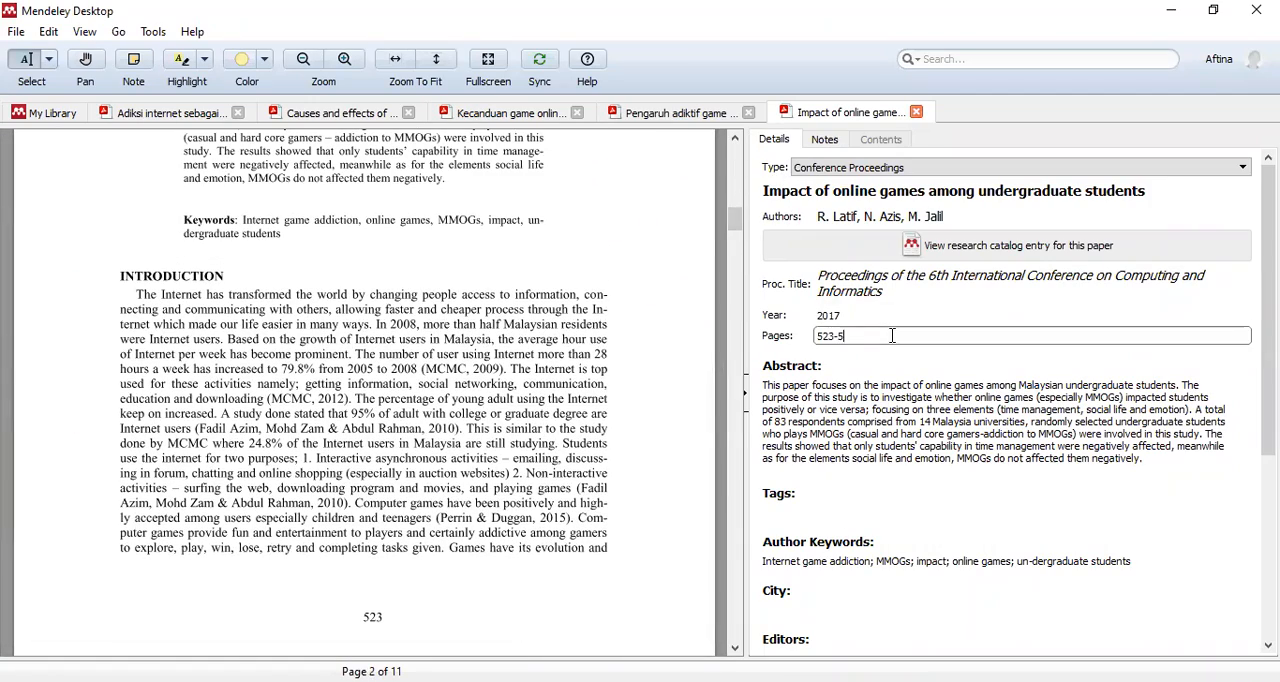
left_click(541, 280)
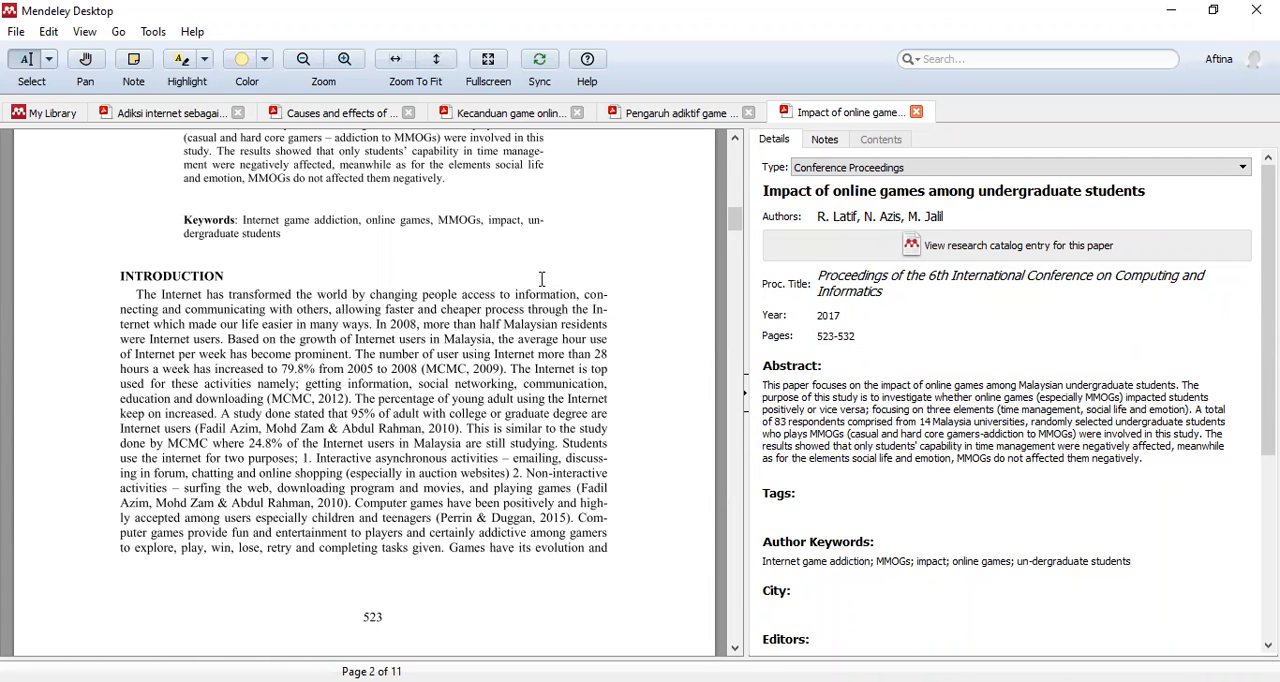
- Check the abstract and author keywords against the PDF, and set the city to Kuala Lumpur
scroll(537, 285, "up", 3)
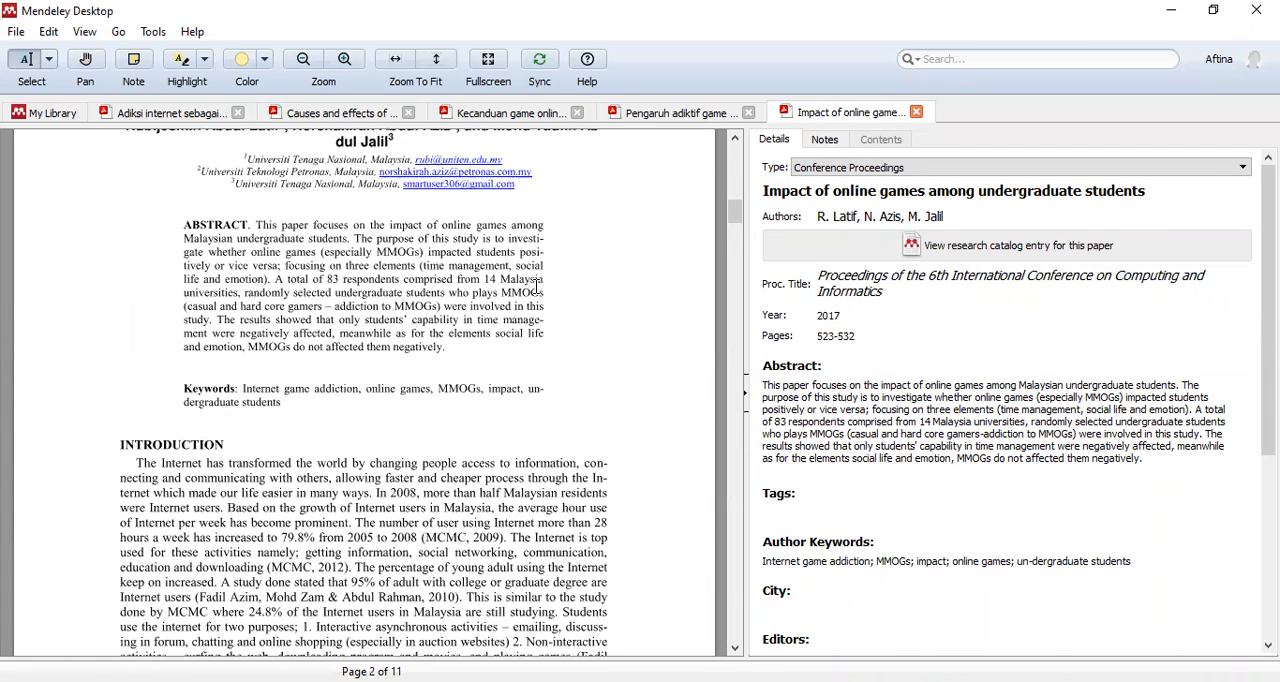
left_click(910, 458)
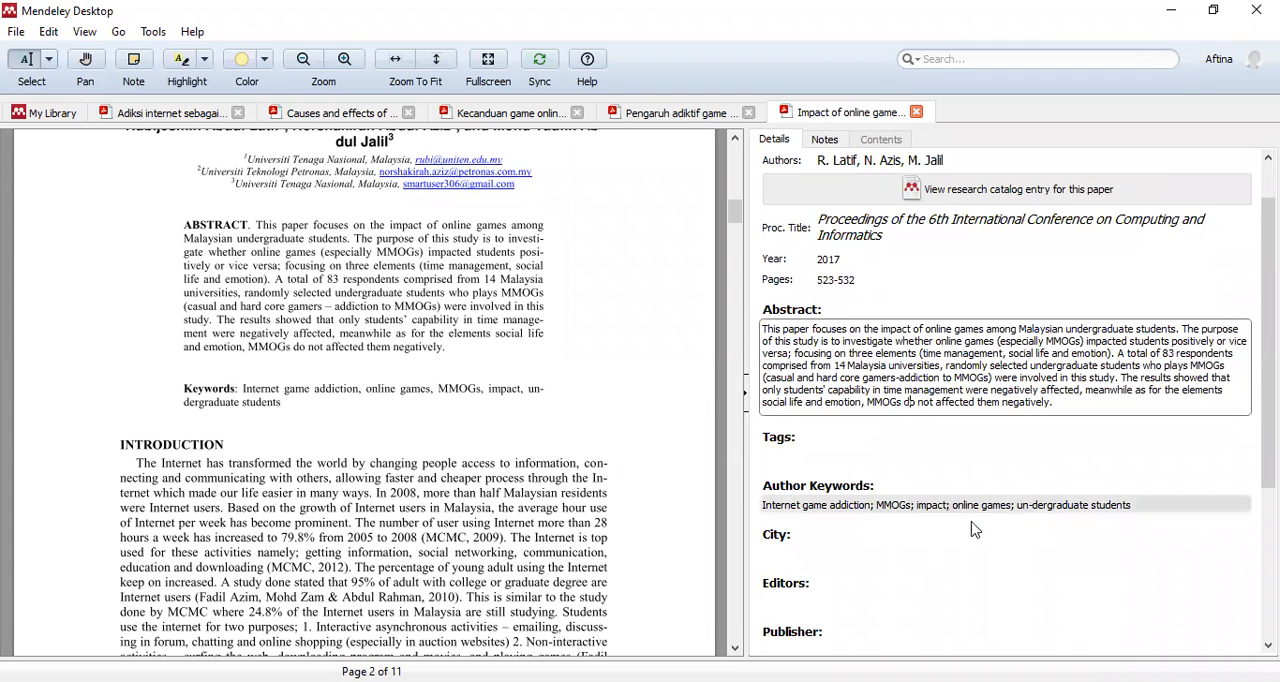
left_click(956, 504)
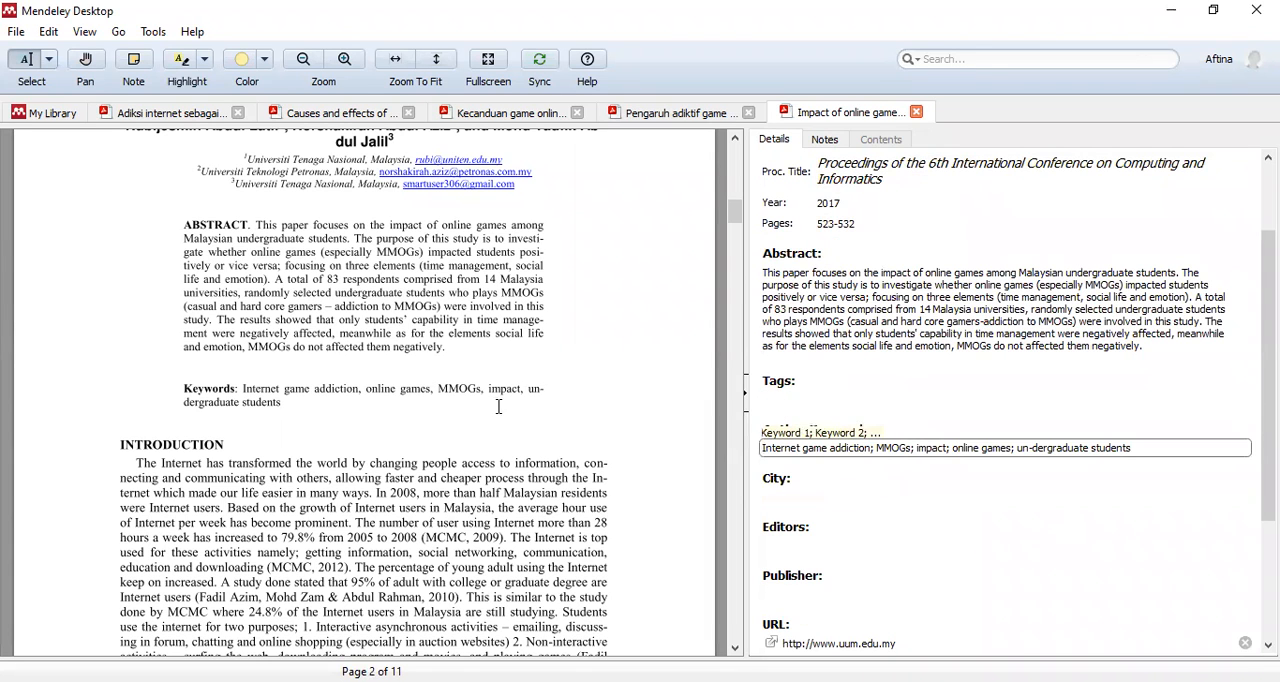
scroll(498, 408, "up", 3)
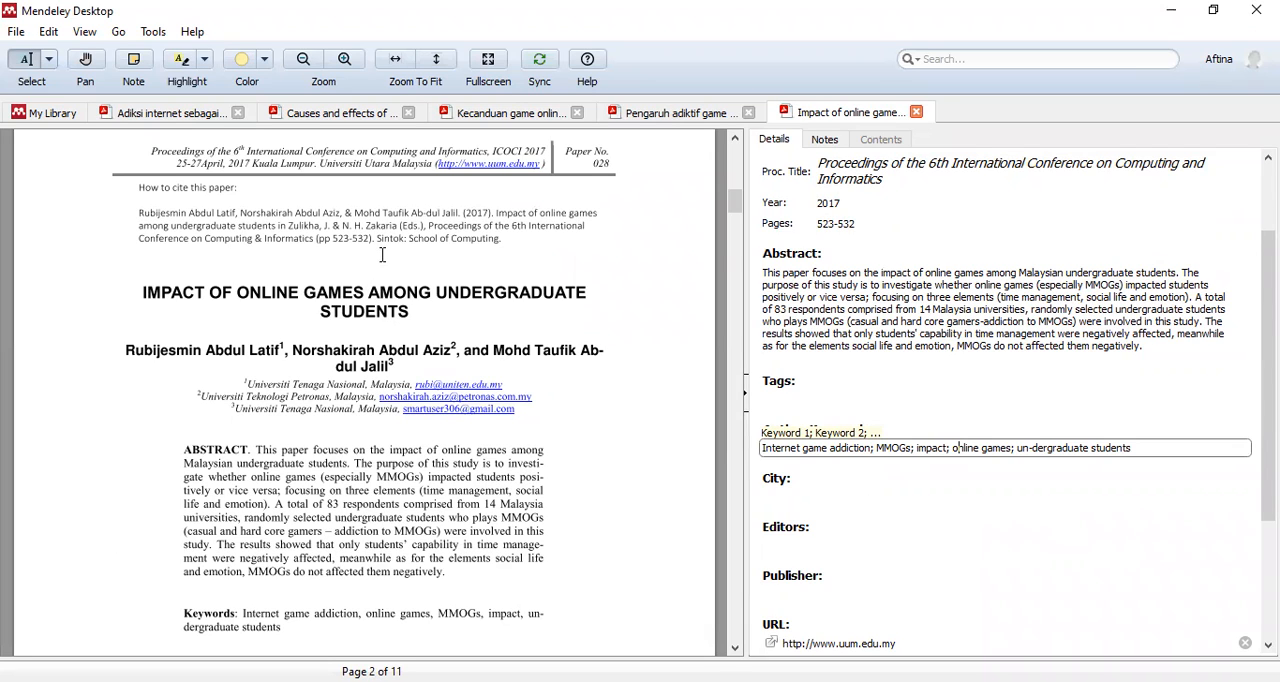
left_click(805, 508)
left_click(826, 494)
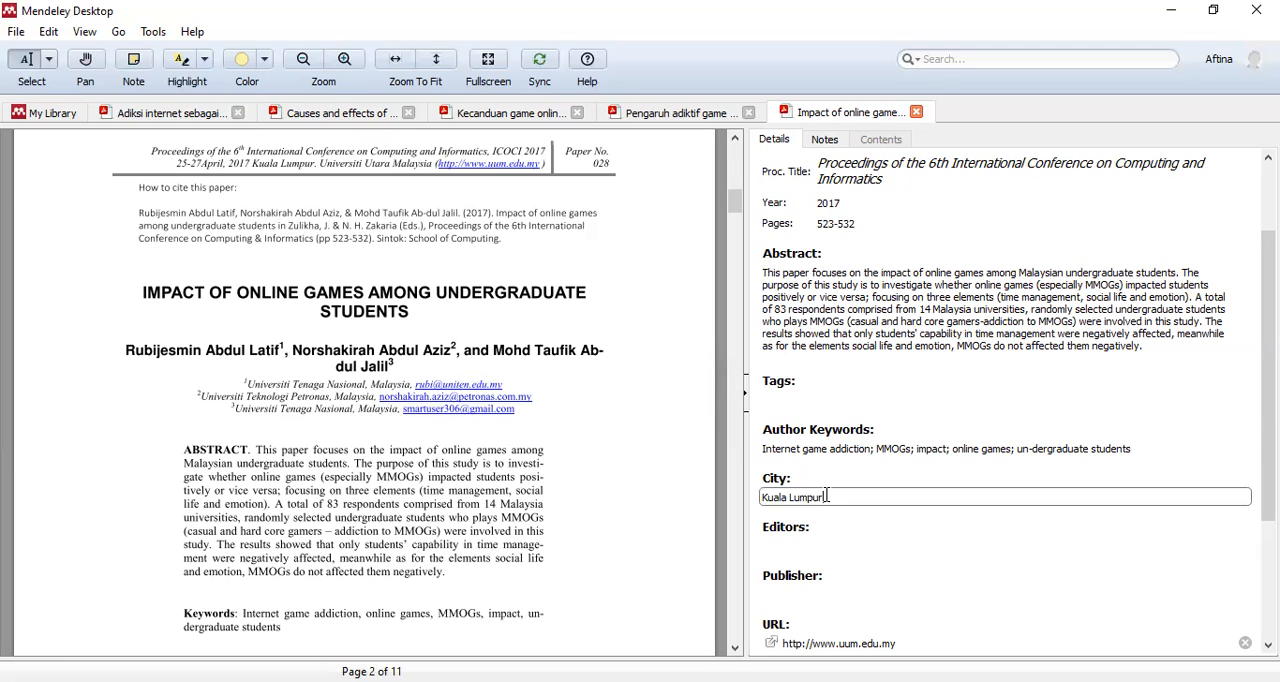
- Add the first editor named in the PDF's citation note to the paper's editors, surname first with the initial
left_click(641, 424)
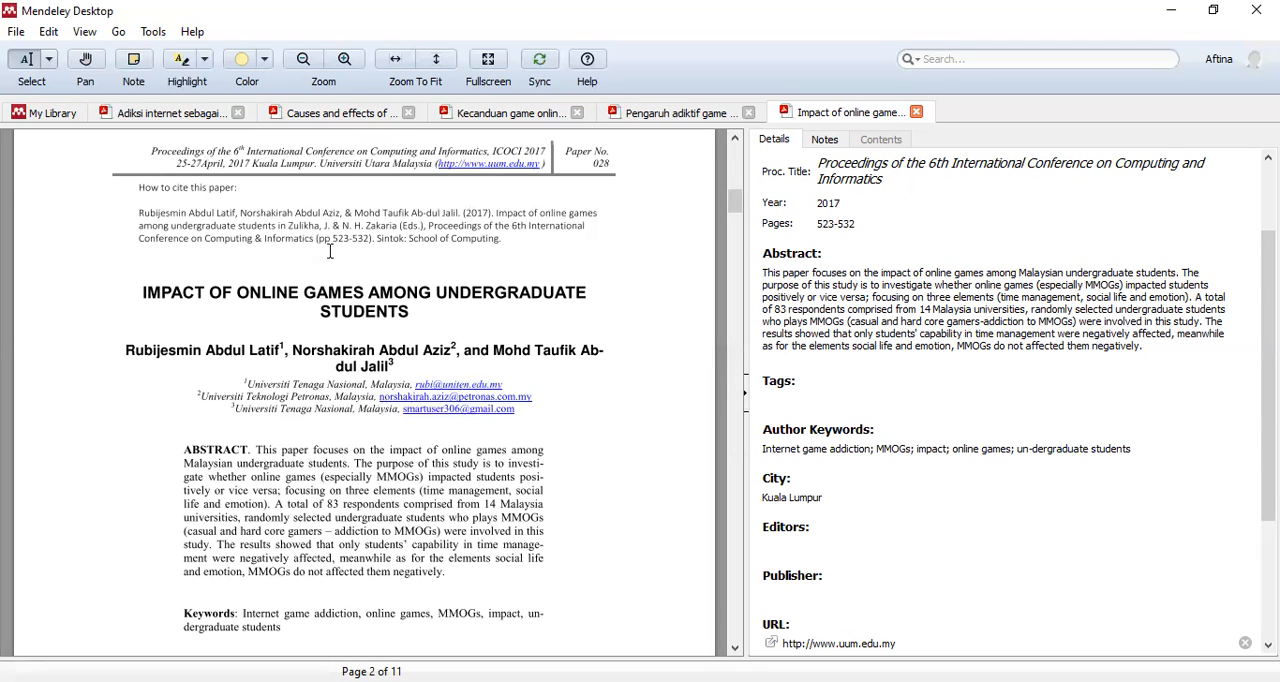
scroll(305, 232, "down", 1)
scroll(305, 232, "up", 1)
left_click(808, 545)
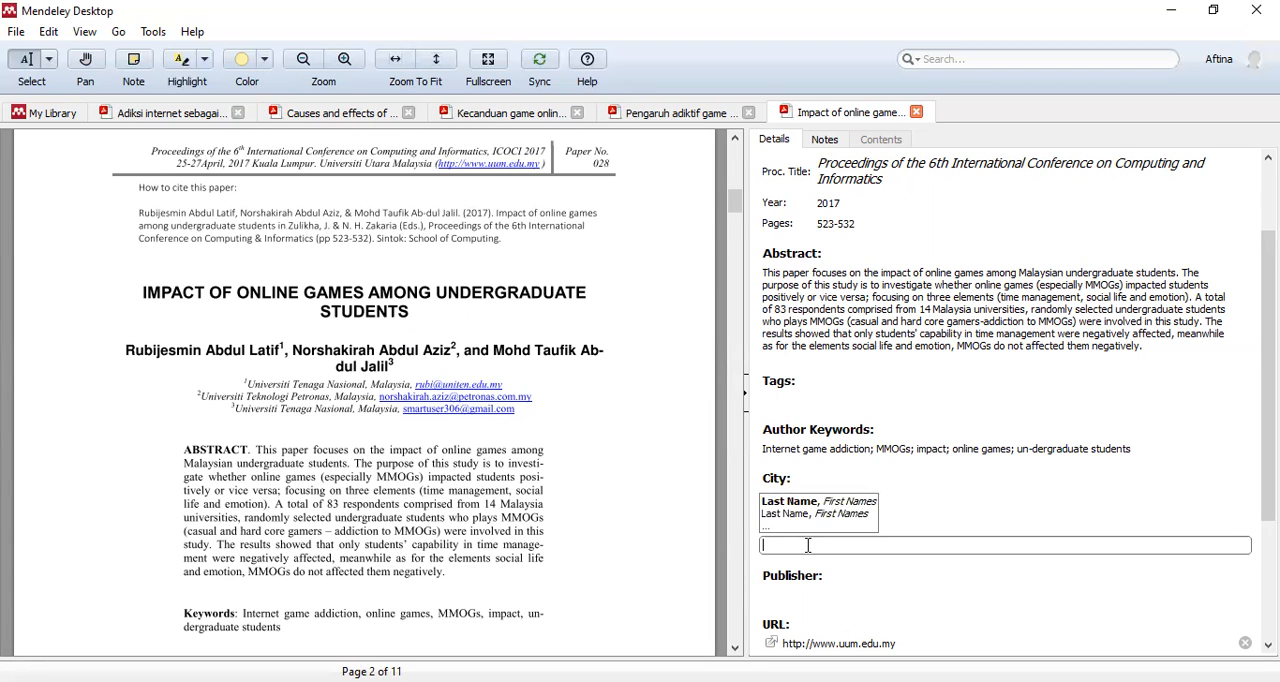
type("Zu")
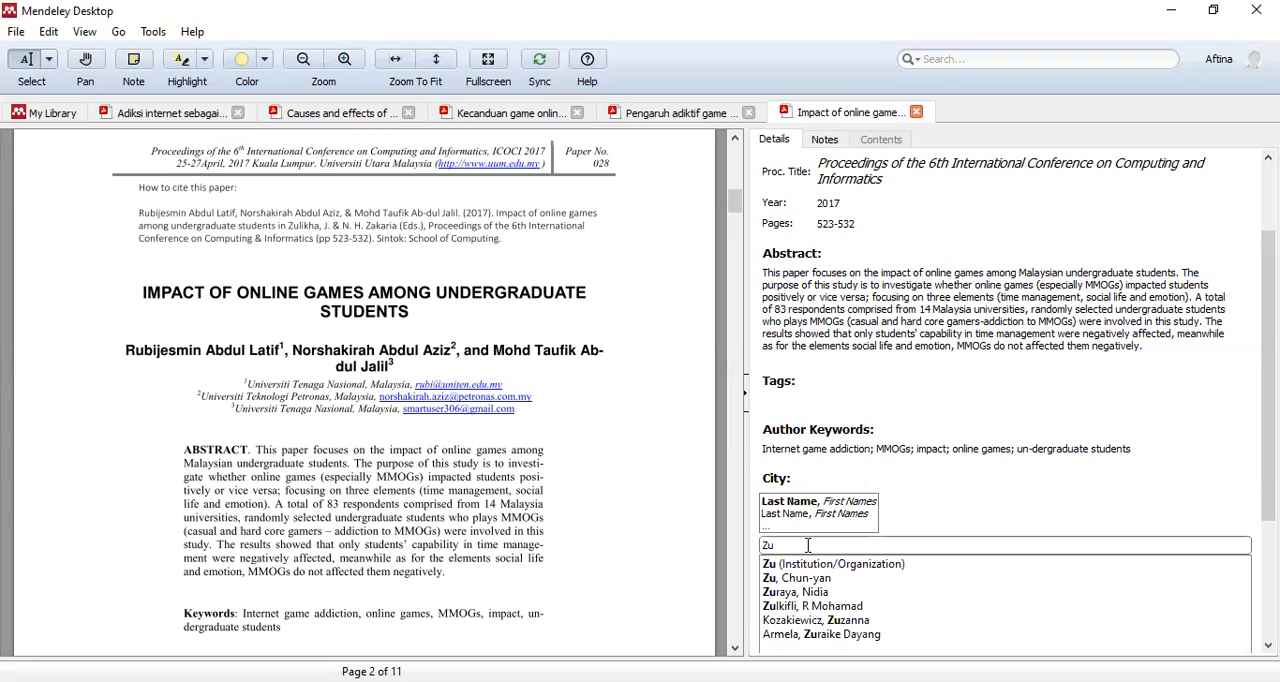
type("likha, J")
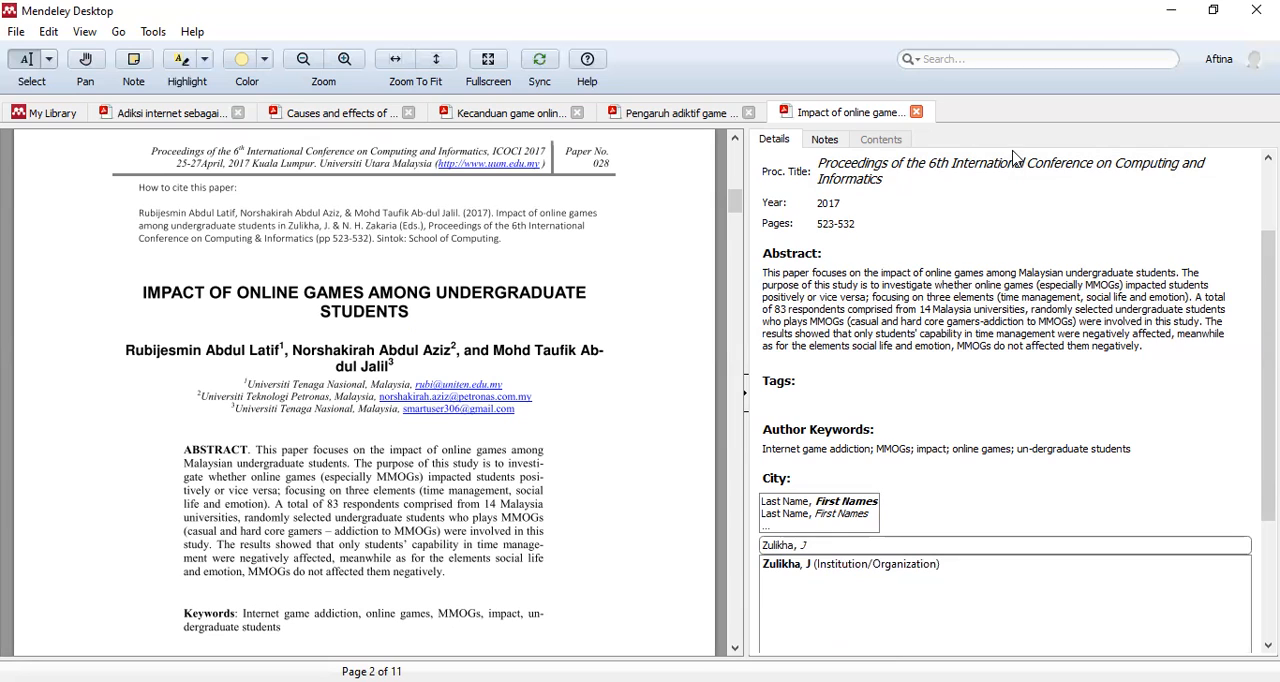
left_click(813, 517)
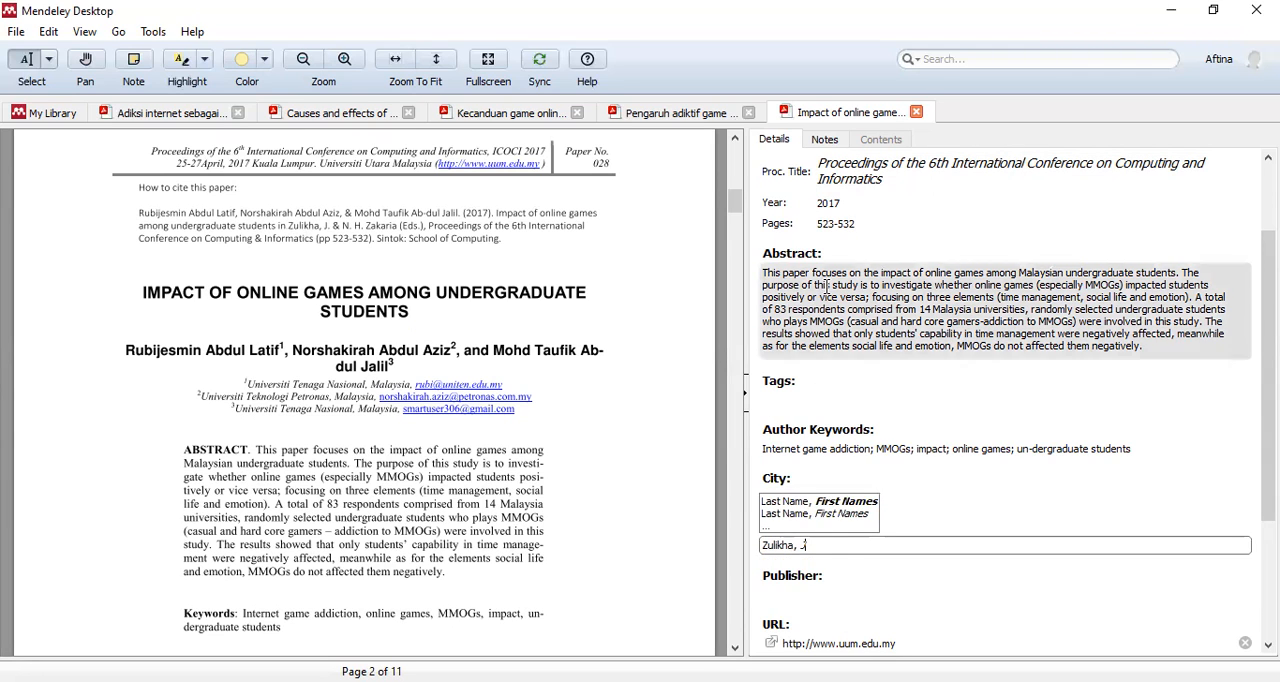
scroll(828, 302, "up", 1)
scroll(848, 232, "up", 1)
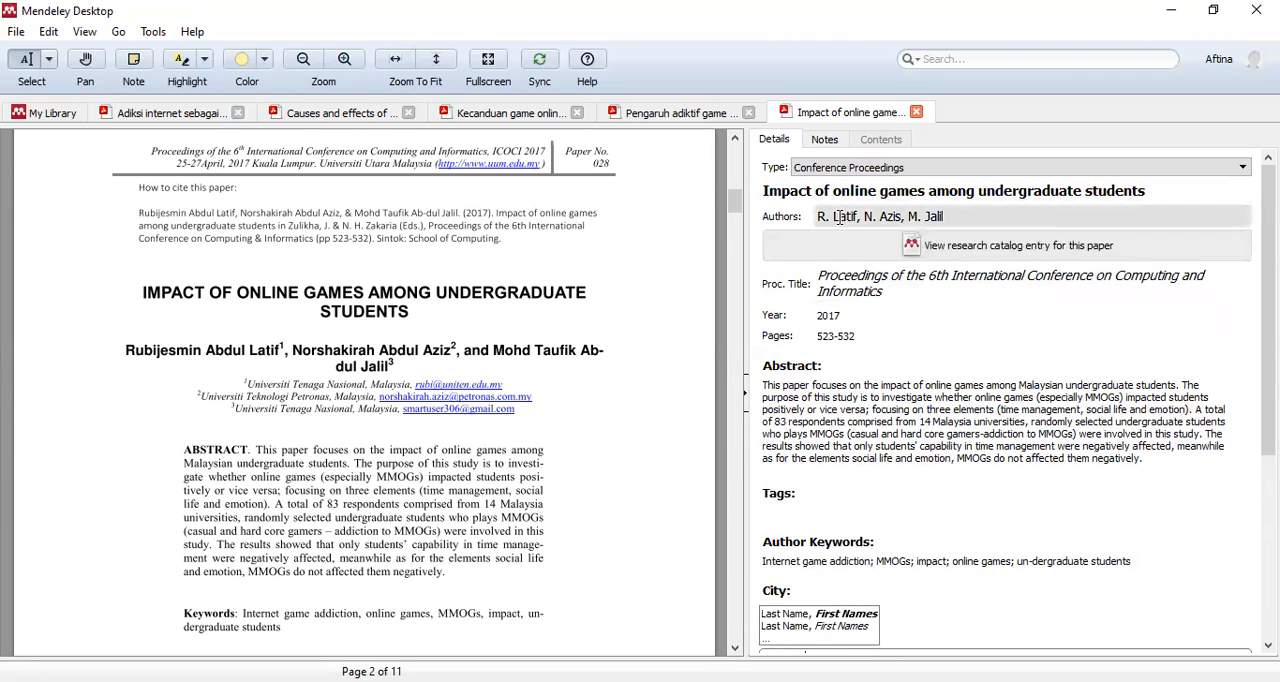
left_click(847, 217)
scroll(866, 537, "down", 3)
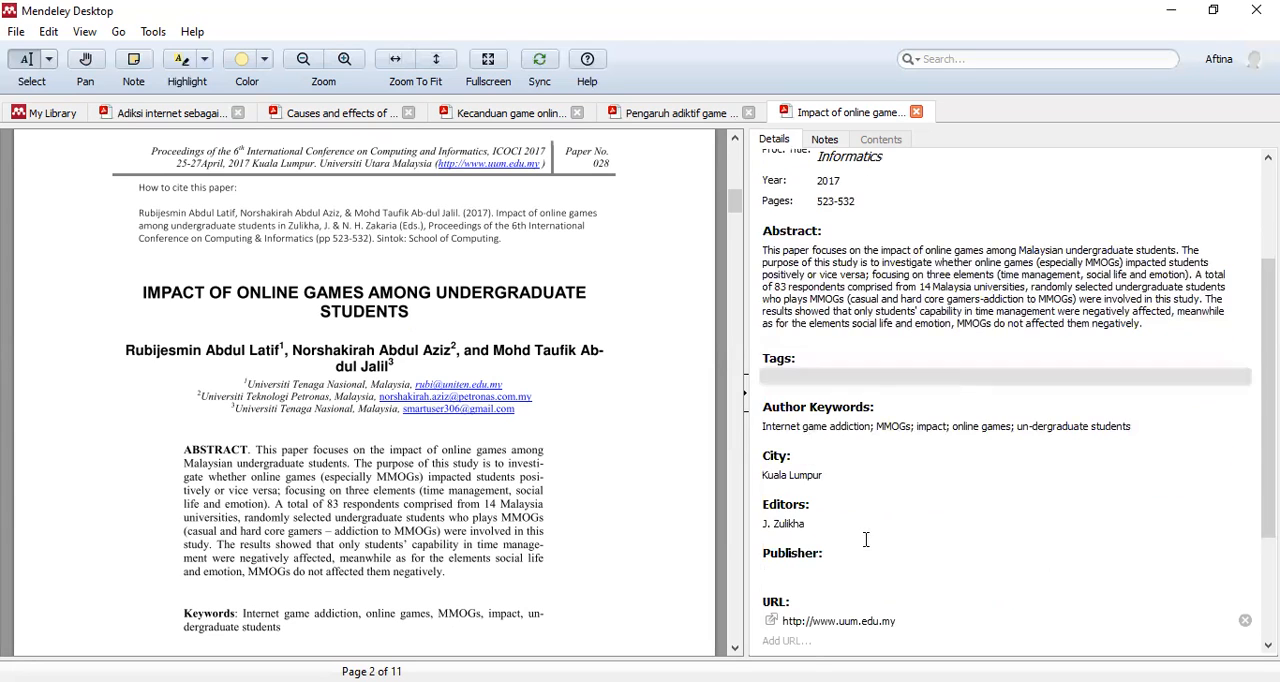
- Add the second editor from the citation note on a new line of the editors, surname first with initials
left_click(843, 522)
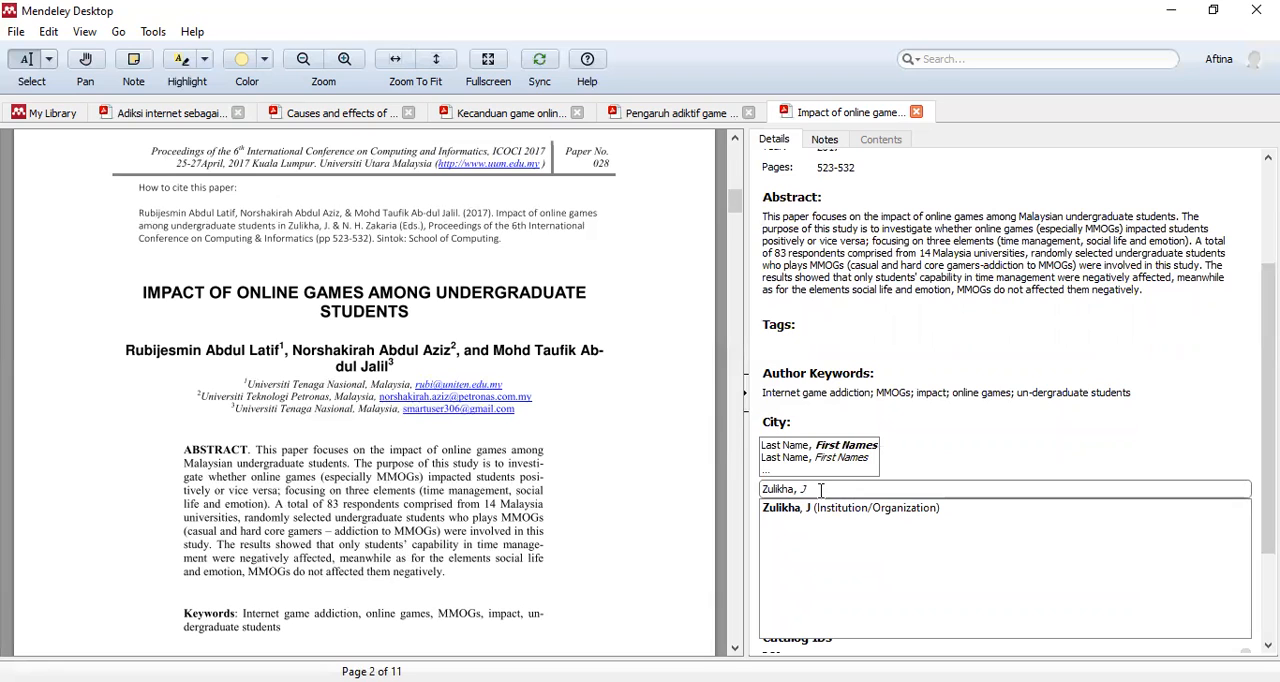
key("Return")
type("Za")
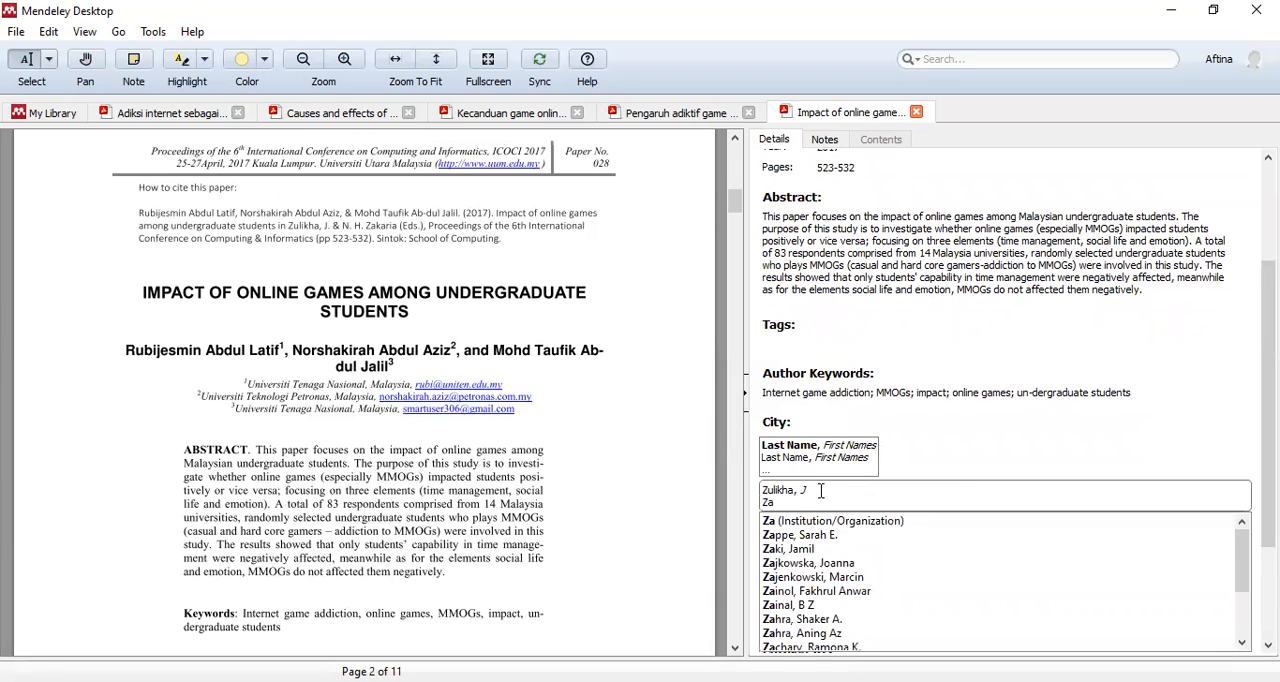
type("karia, N. H.")
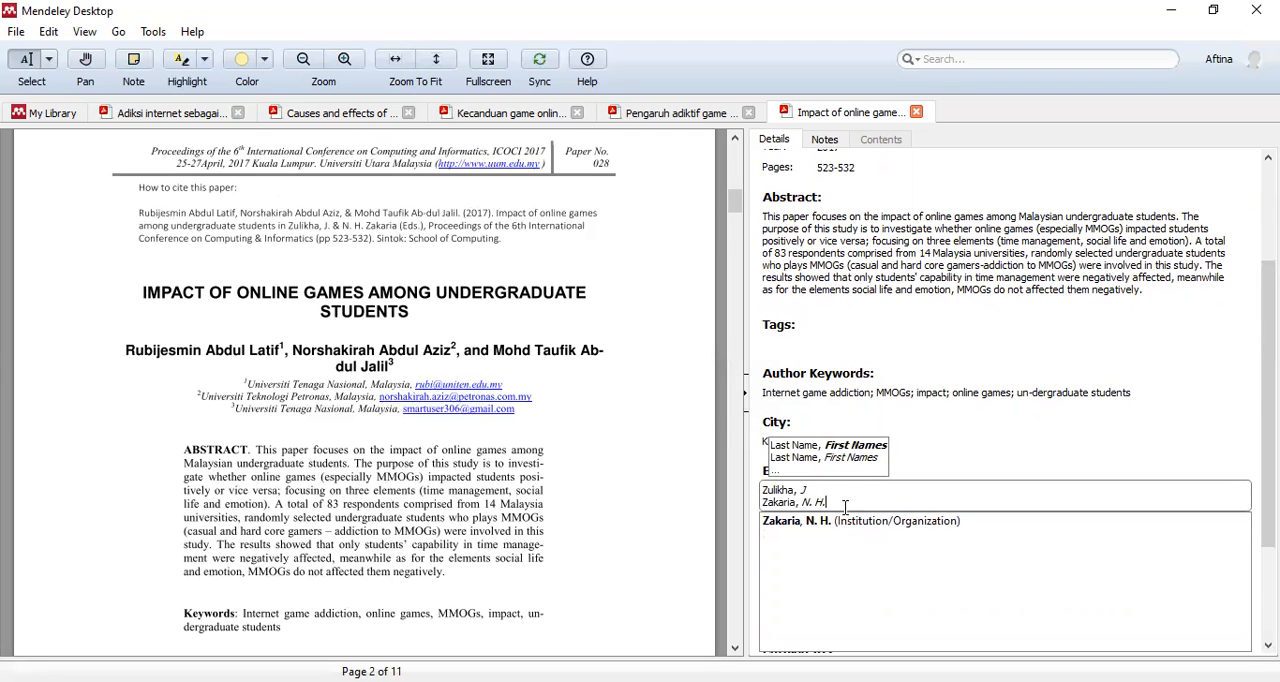
left_click(846, 522)
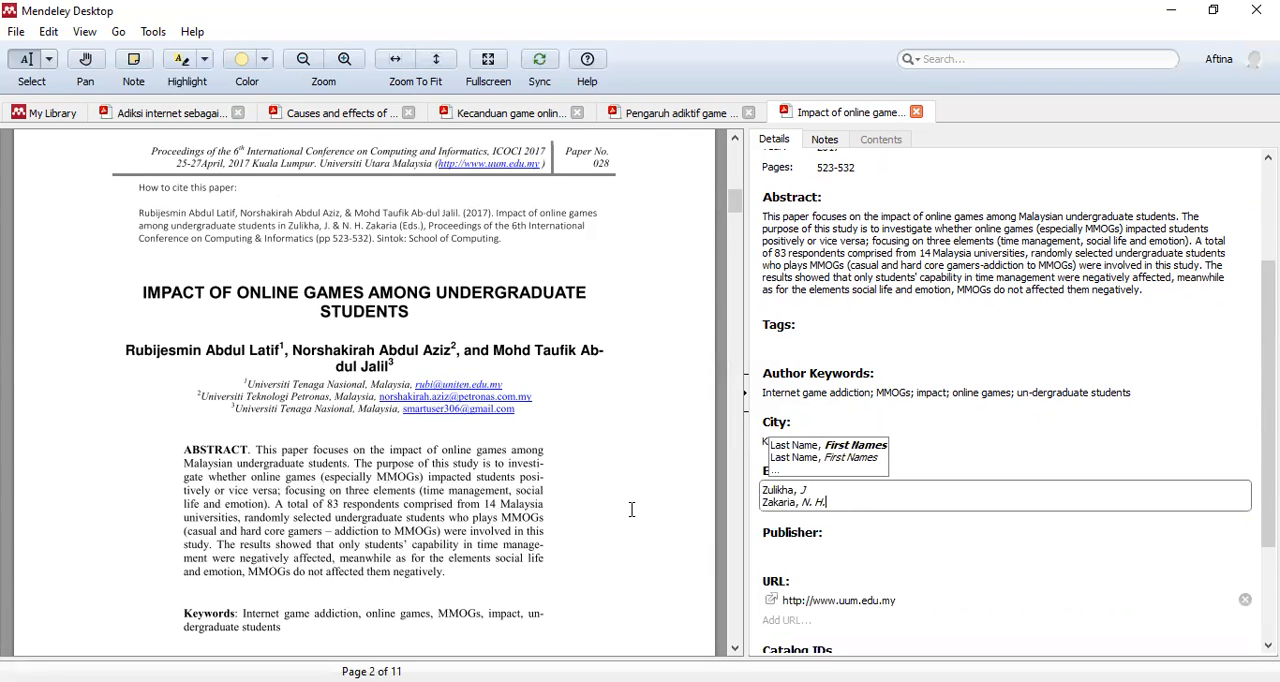
- Check the PDF's header and citation note, and set the paper's publisher to Universiti Utara Malaysia
scroll(631, 511, "down", 1)
left_click(800, 547)
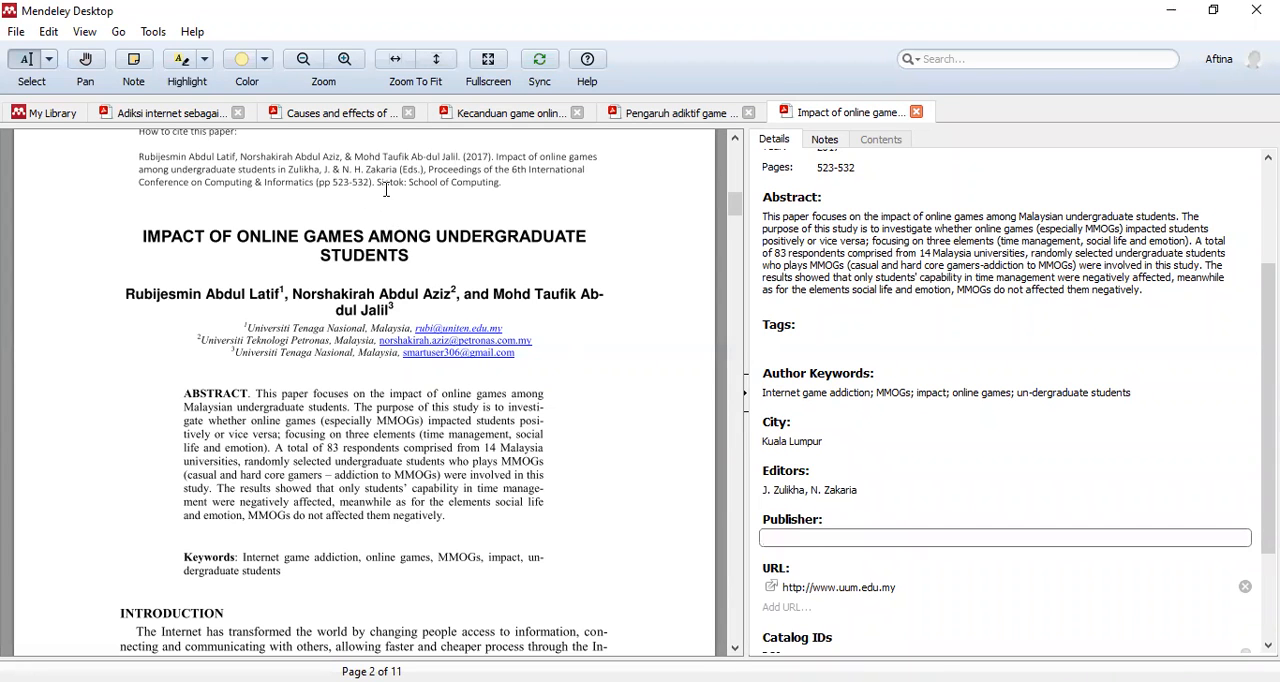
scroll(437, 235, "up", 1)
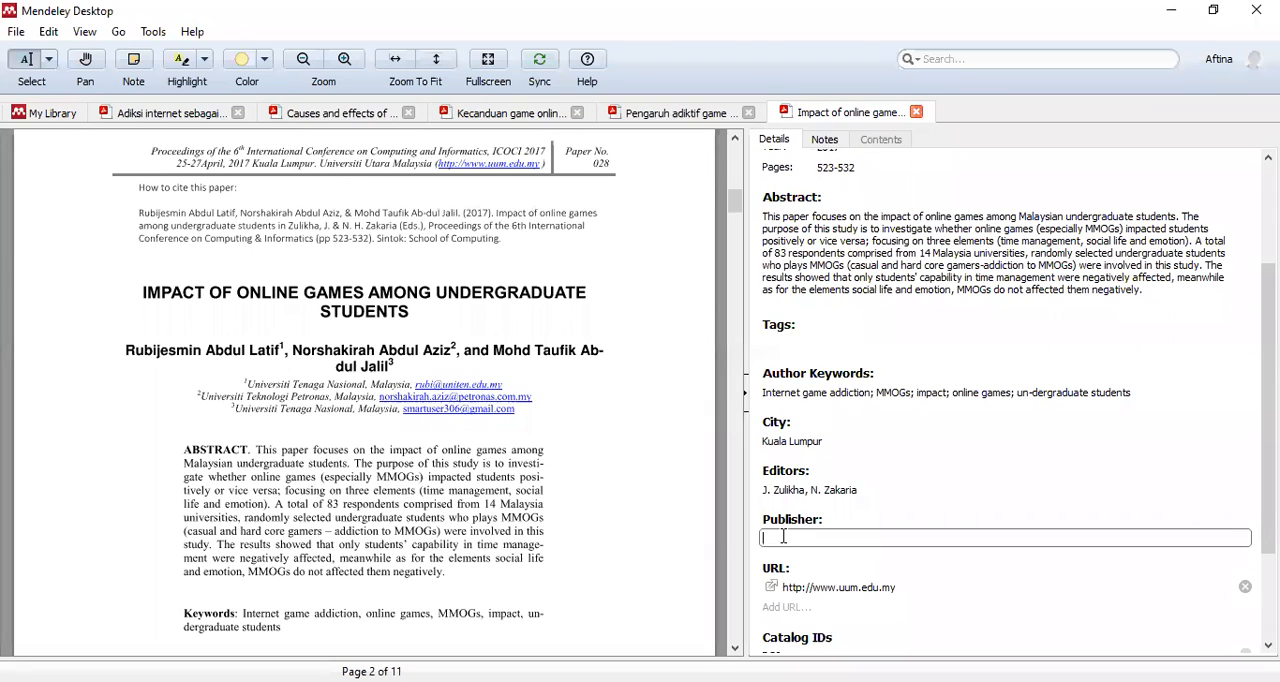
type("Universit")
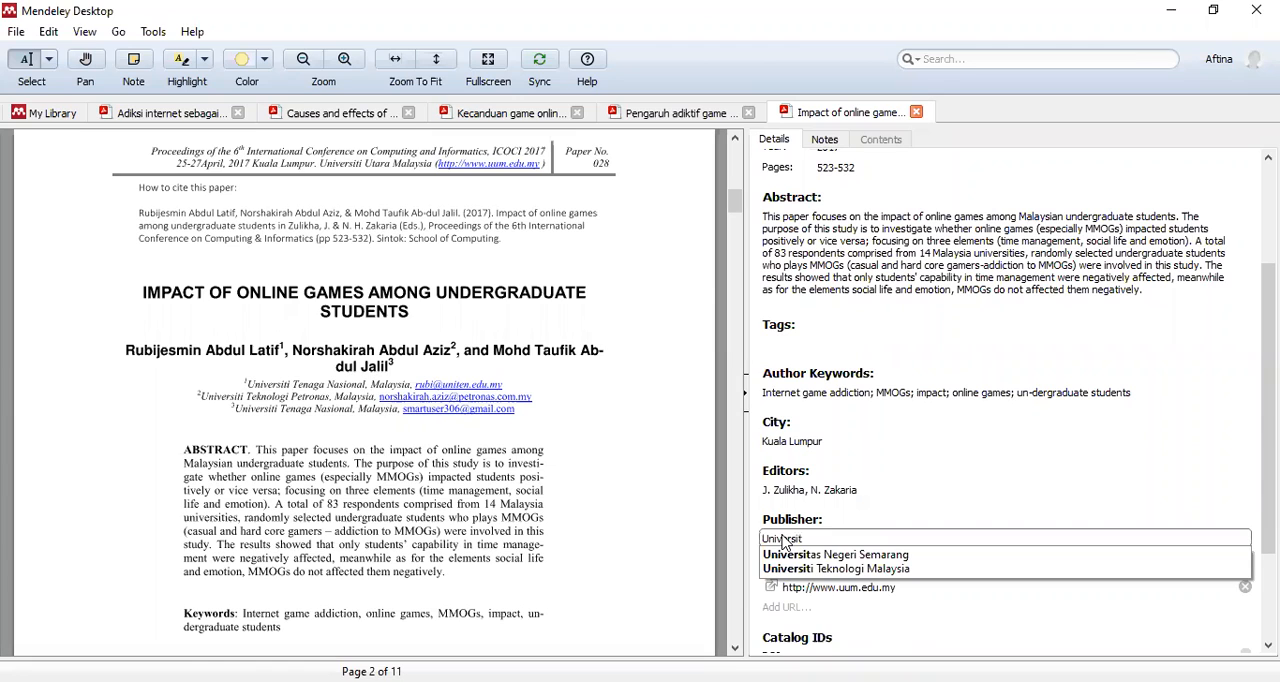
type("i Utara Malaysia")
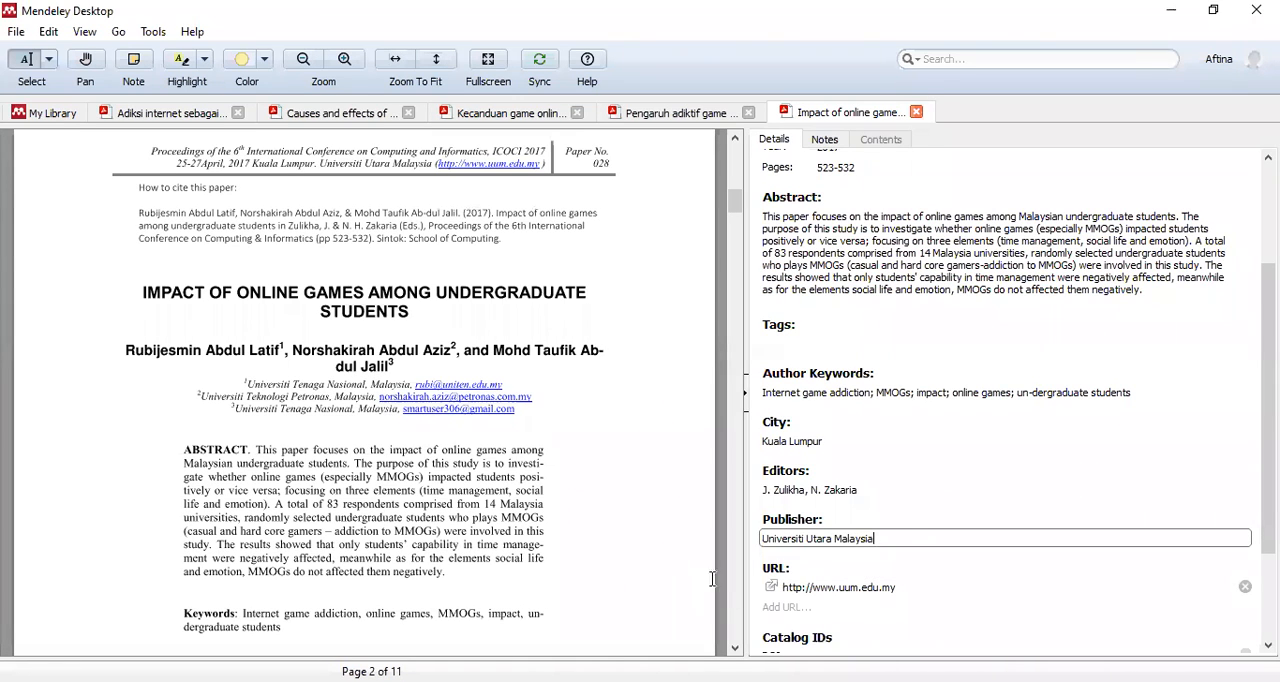
left_click(855, 574)
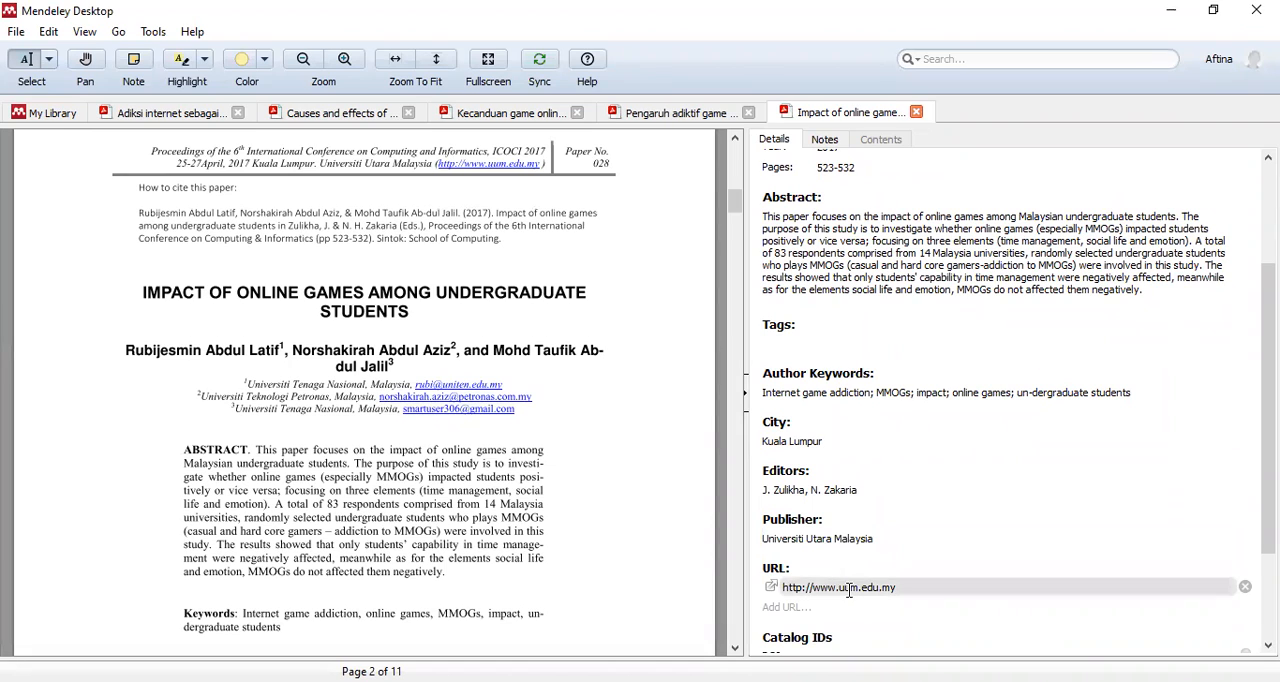
- Check the paper's URL and DOI entries, and look through the PDF's first pages for a DOI
scroll(850, 588, "down", 3)
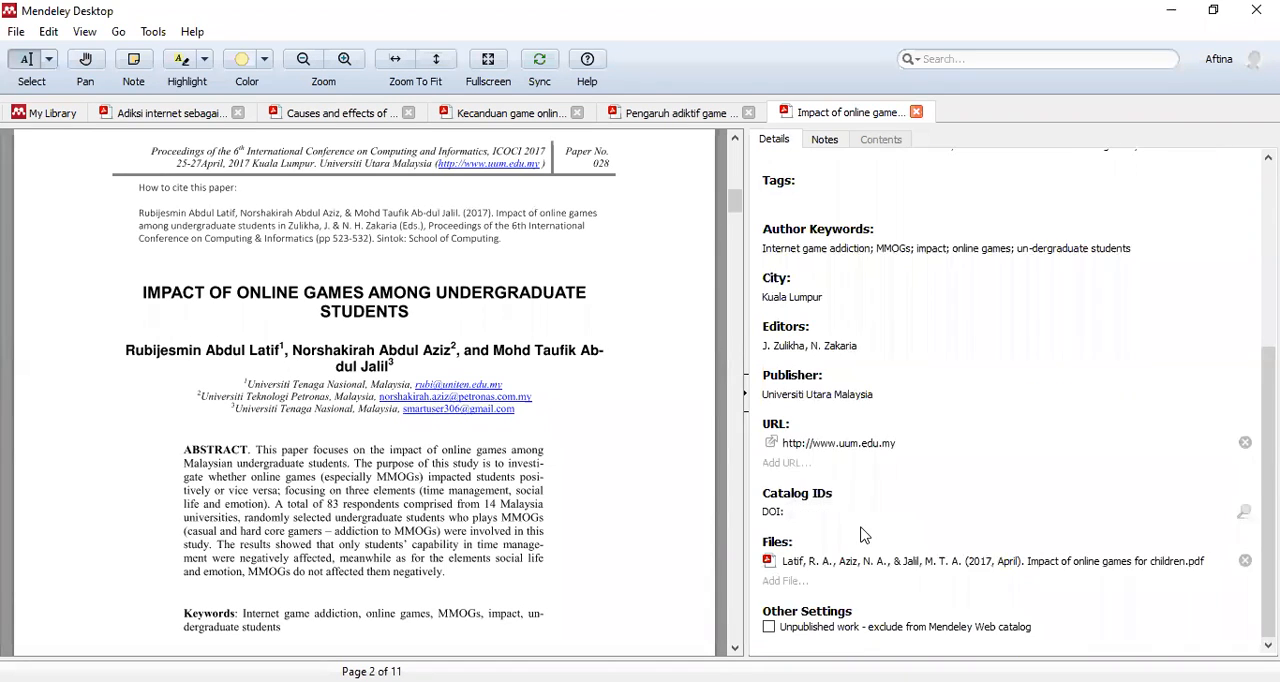
left_click(838, 511)
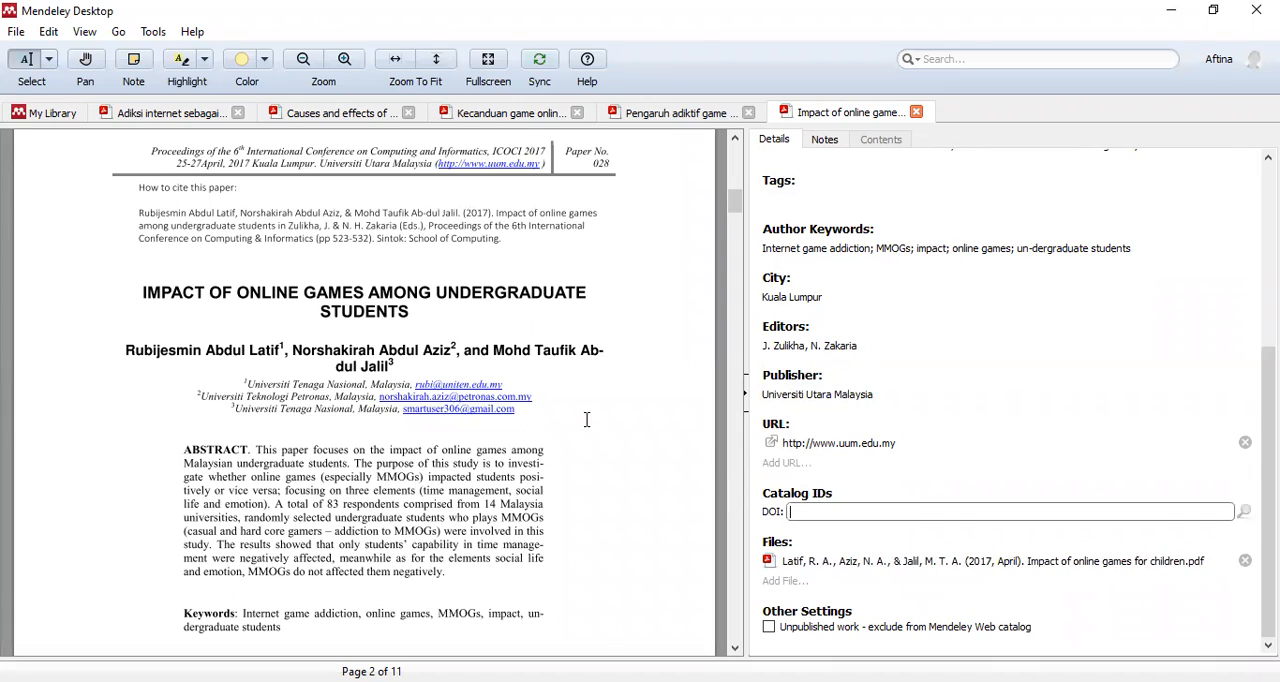
scroll(587, 419, "down", 3)
scroll(628, 431, "up", 10)
scroll(815, 384, "up", 3)
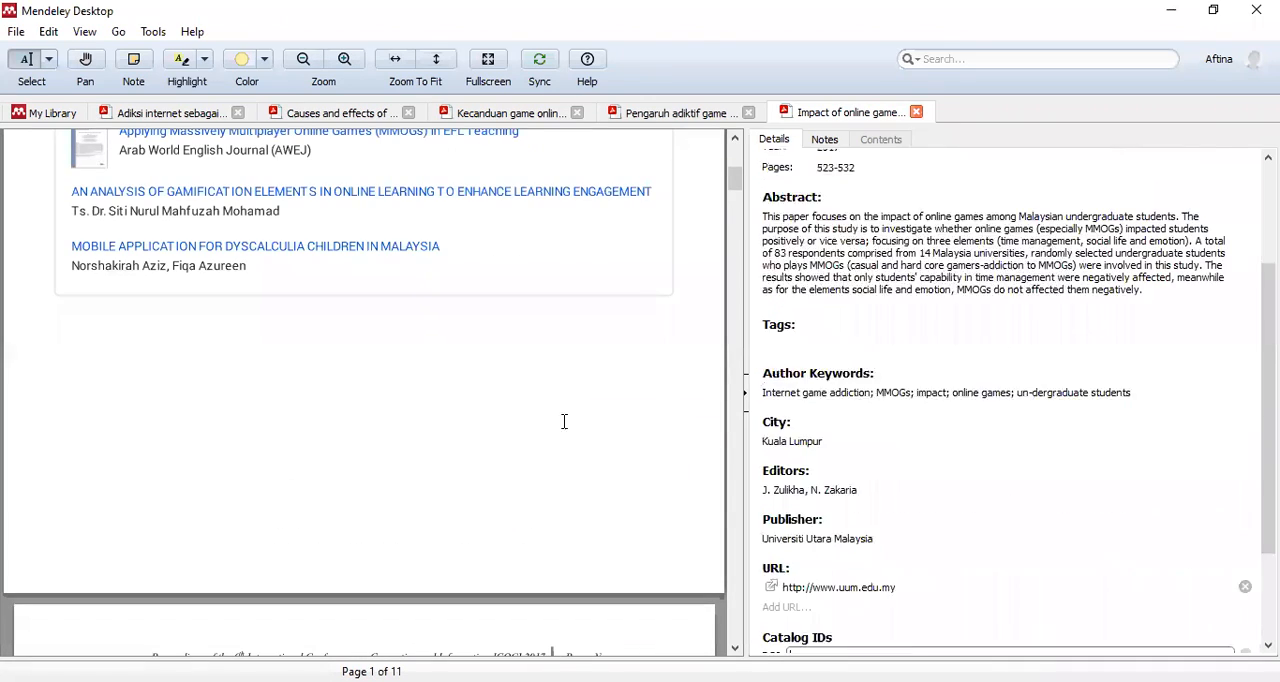
scroll(564, 421, "down", 6)
- Remove the stray hyphen from the last author keyword so it reads "undergraduate students"
left_click(994, 391)
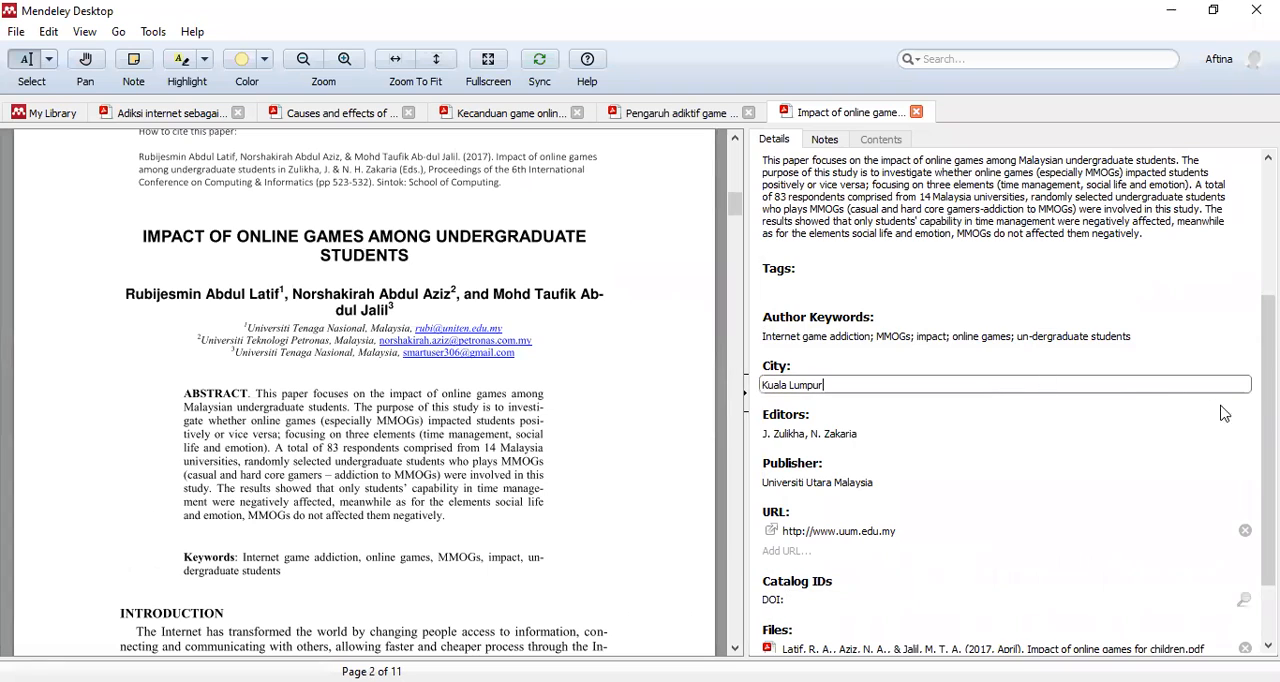
left_click(1033, 336)
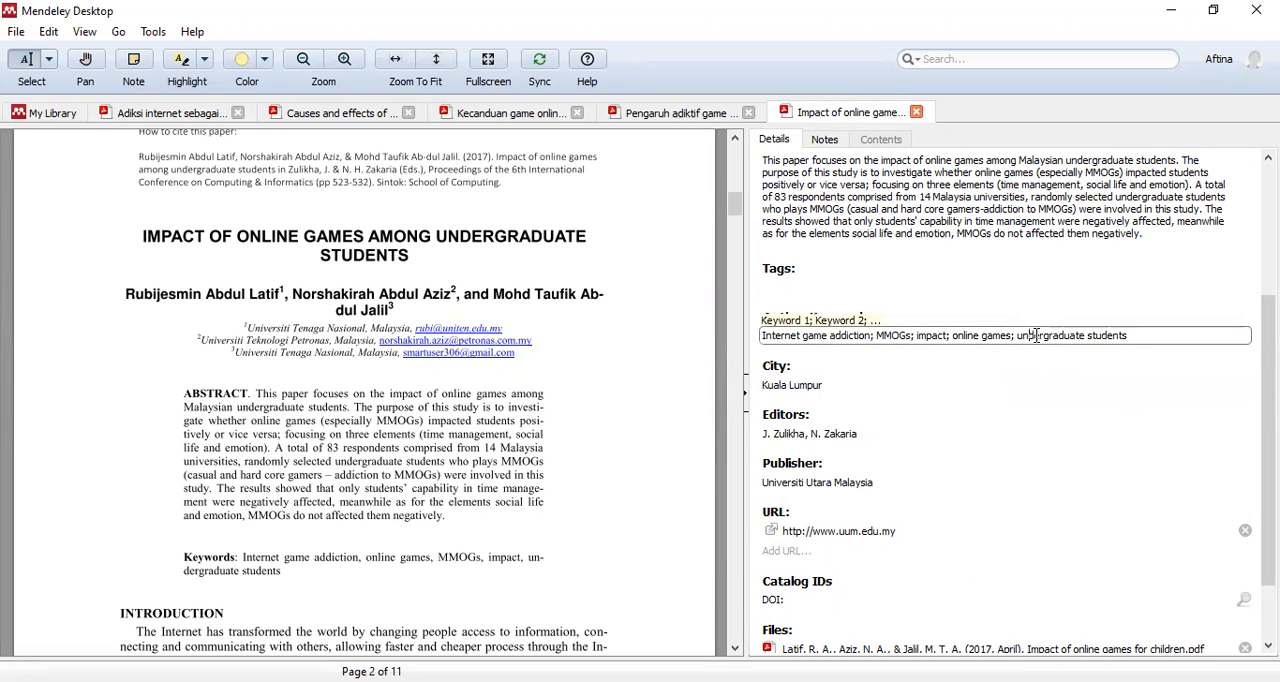
left_click(950, 500)
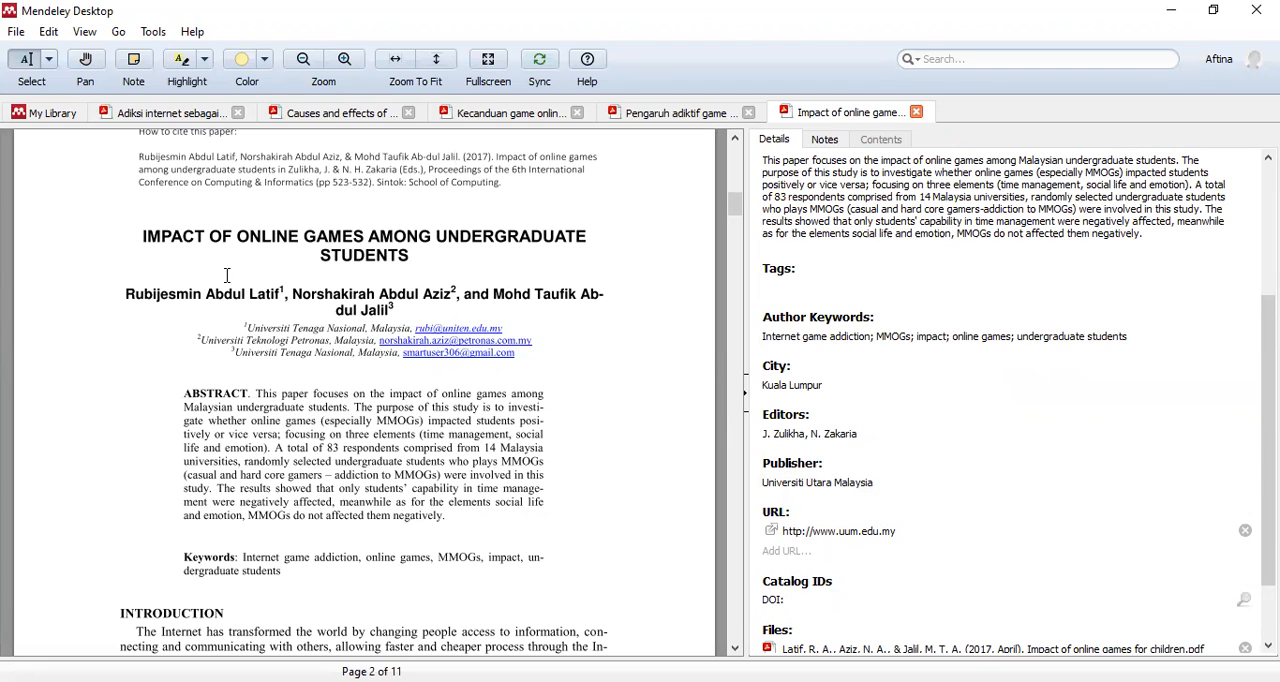
- Review the paper's Conference Proceedings type, title, full author list and pages once more
scroll(995, 362, "up", 4)
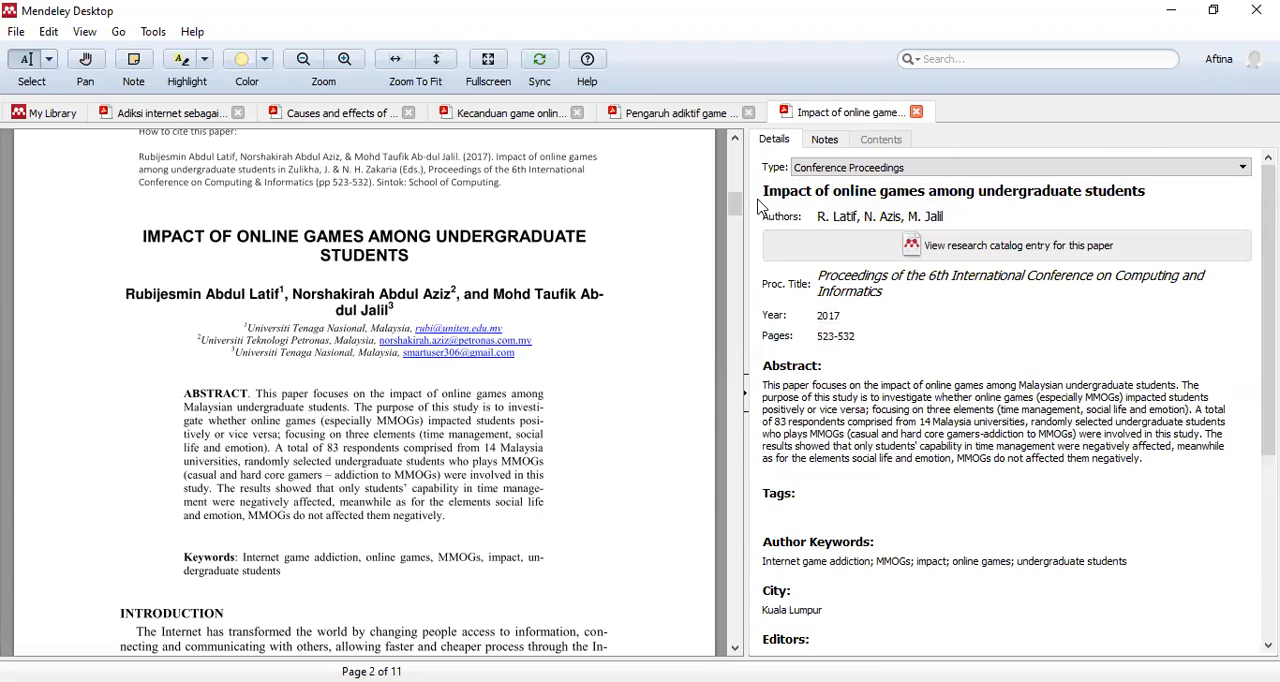
left_click(806, 170)
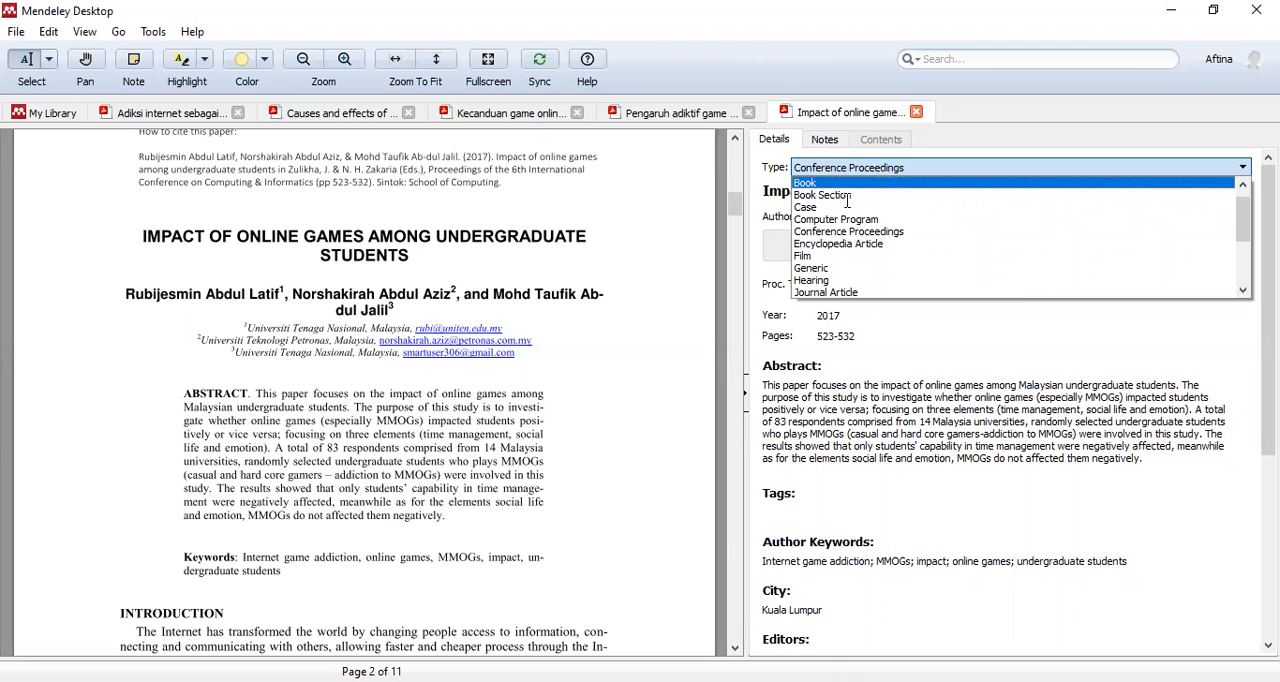
left_click(842, 231)
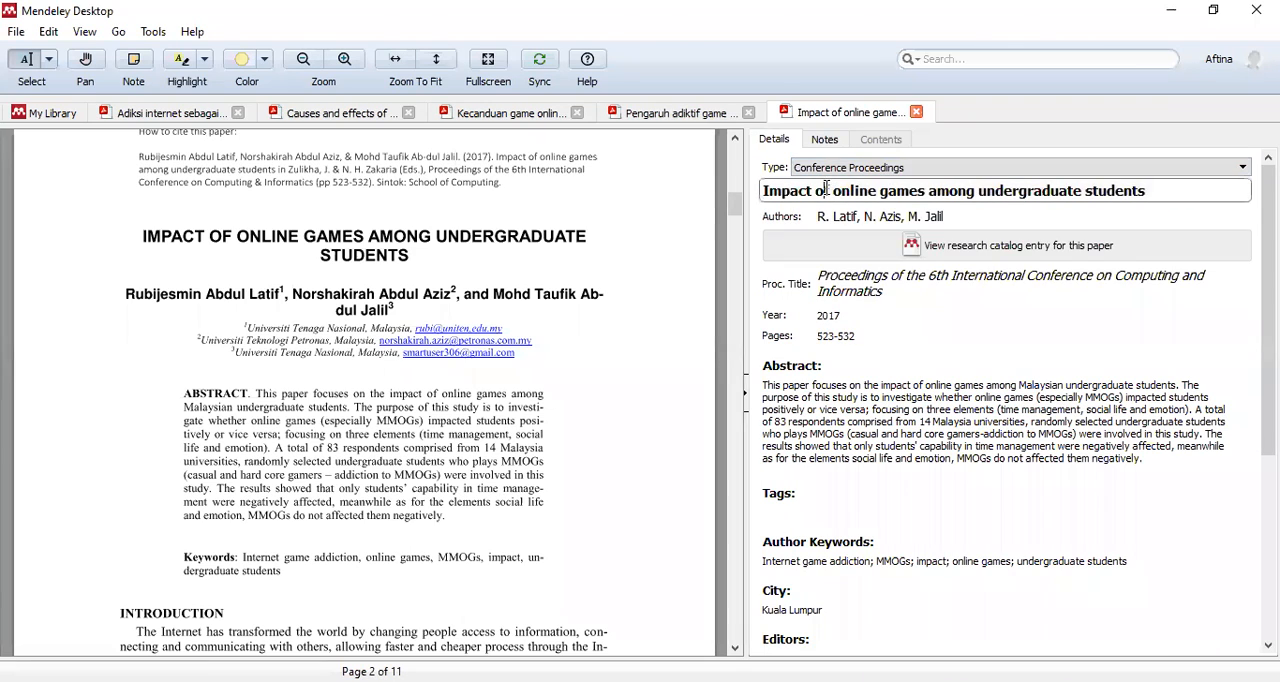
left_click(766, 188)
left_click(852, 216)
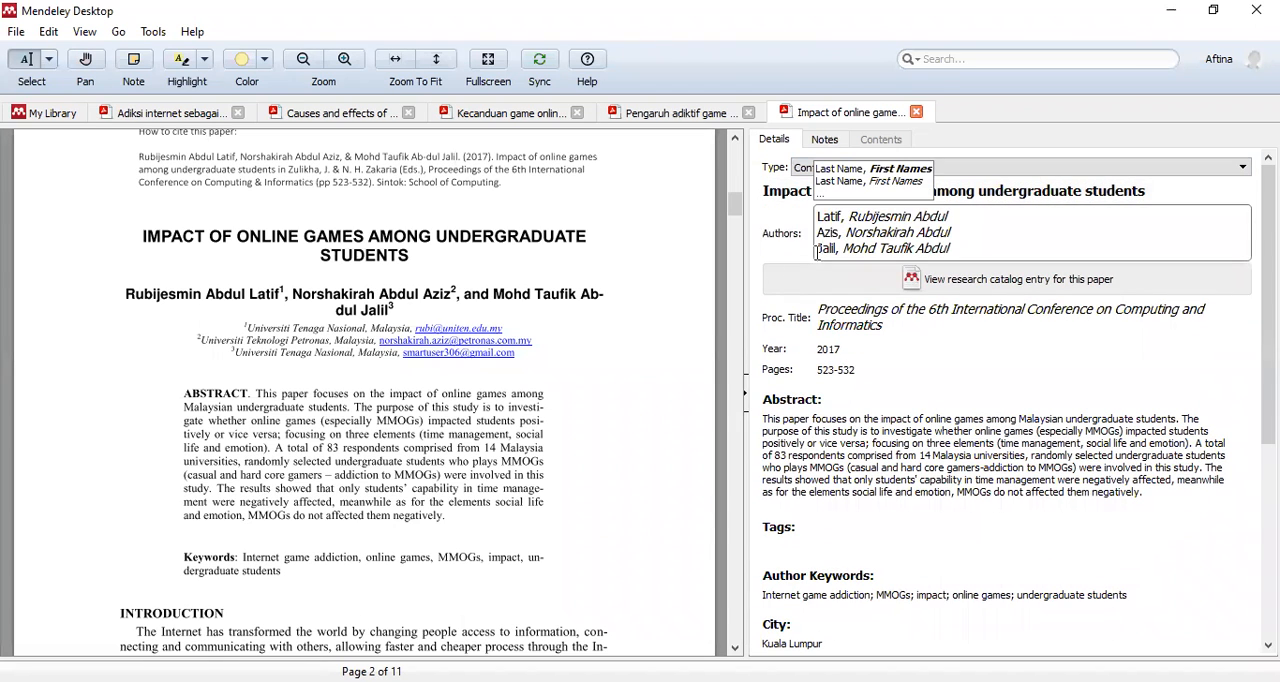
left_click(784, 254)
left_click(830, 216)
left_click(962, 371)
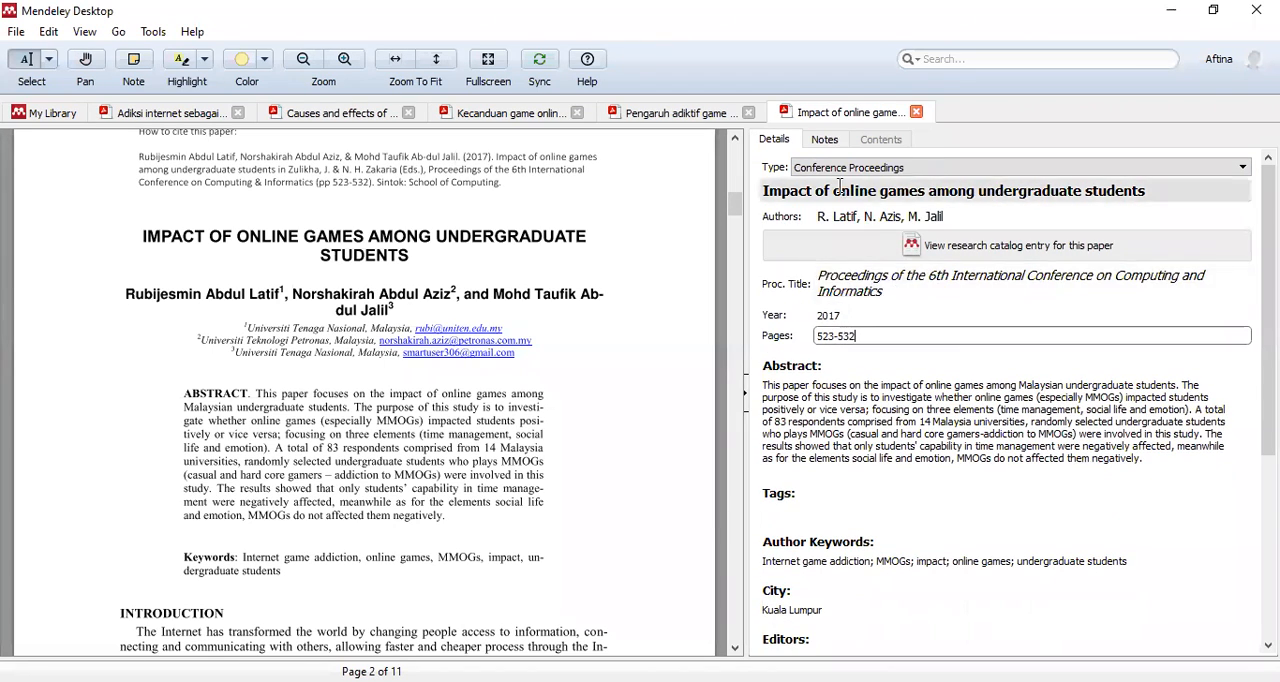
- Return to the Tugas Aplikom Mendeley document list and hide the document details
left_click(338, 115)
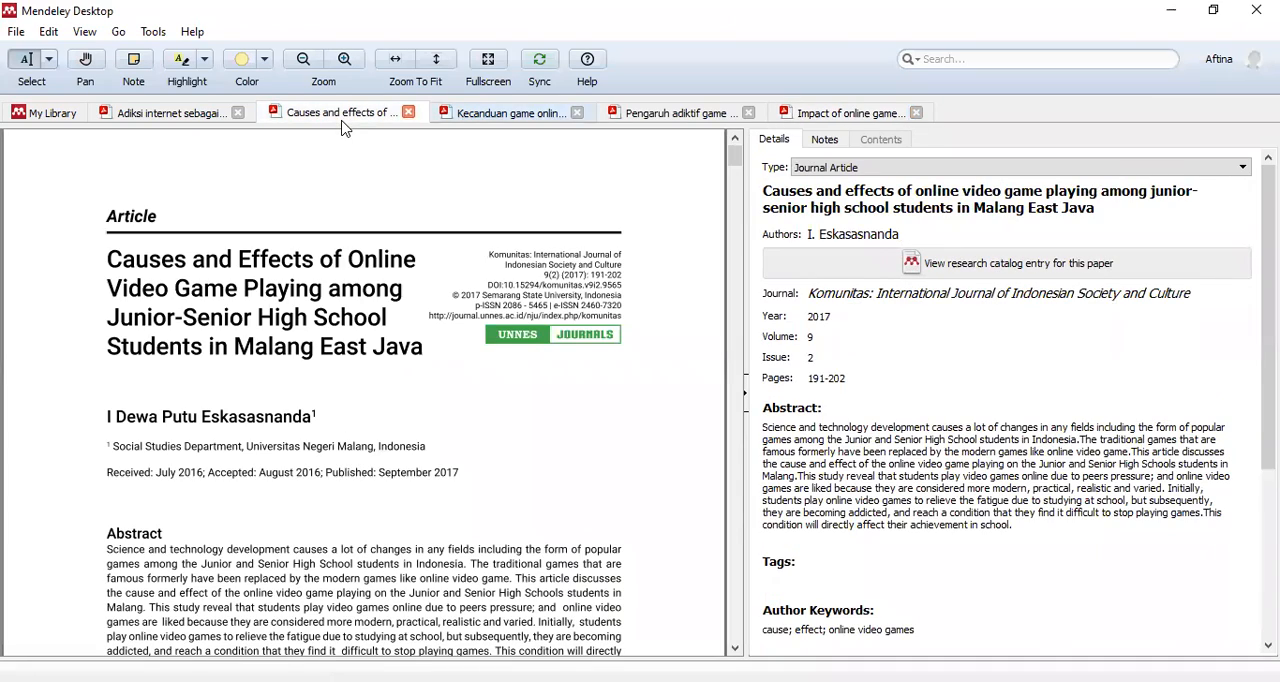
key("ctrl+Tab")
left_click(160, 116)
left_click(45, 114)
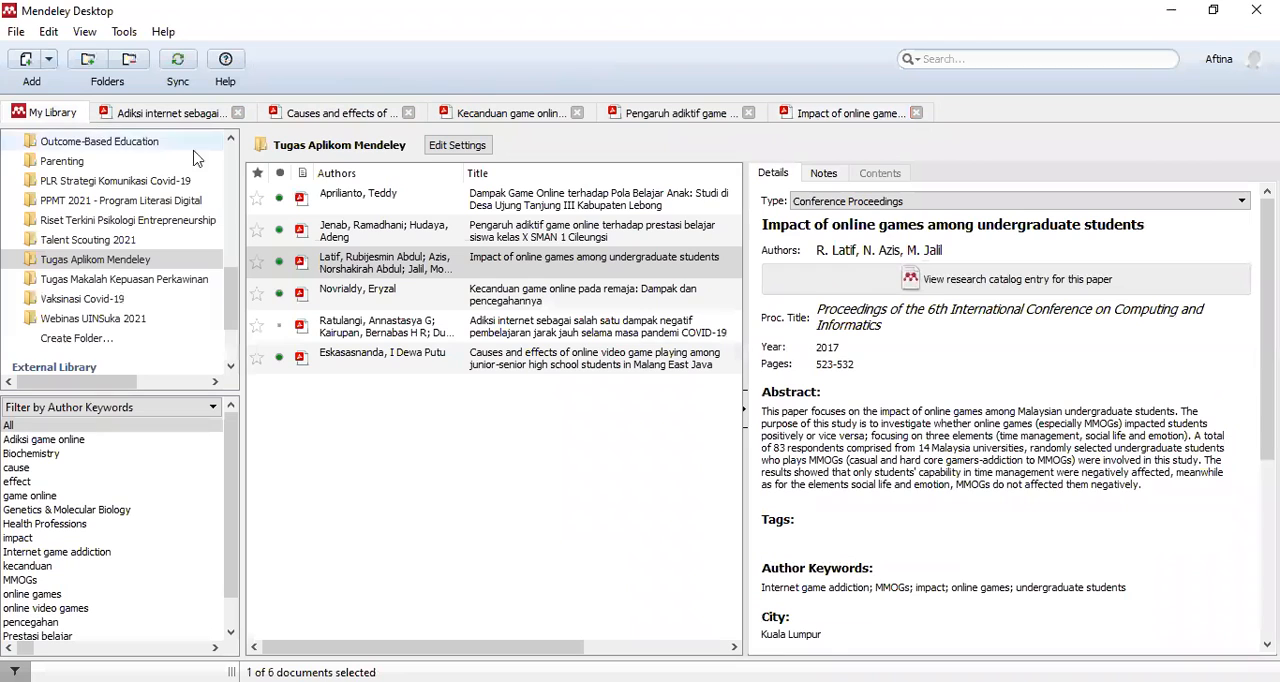
left_click(745, 401)
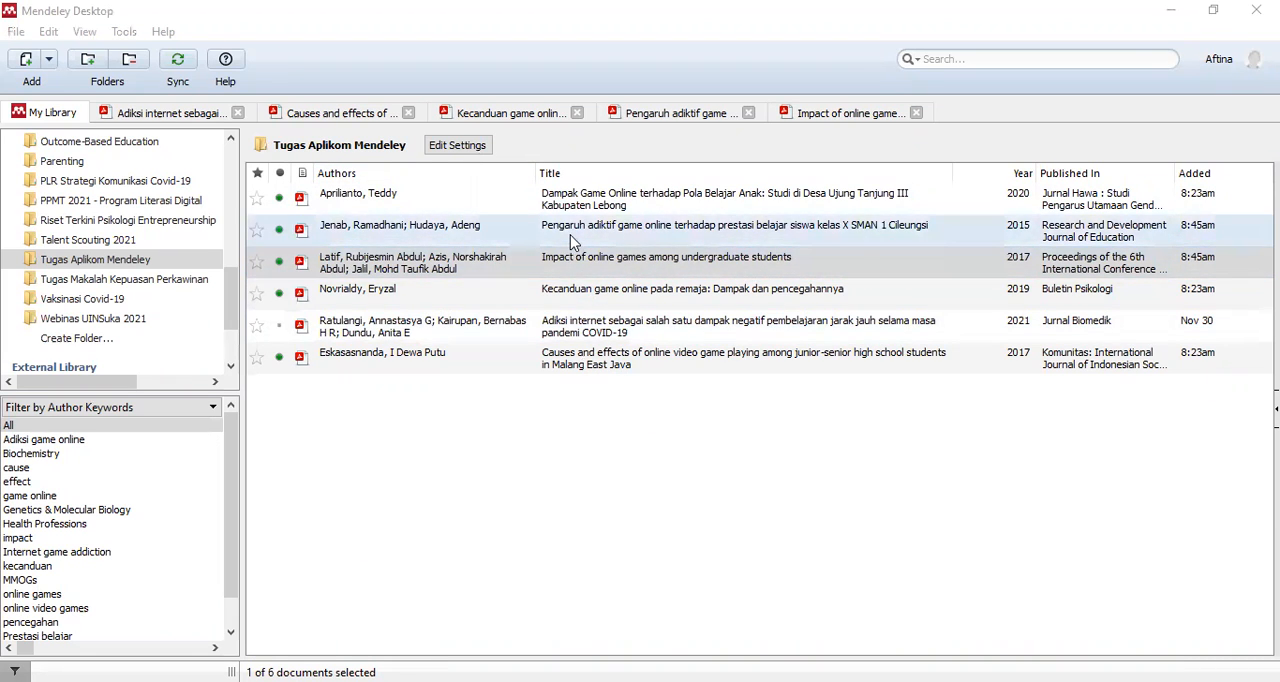
- Open the paper "Dampak Game Online terhadap Pola Belajar Anak" and change "Game Online" in its title to lowercase
left_click(615, 206)
double_click(615, 206)
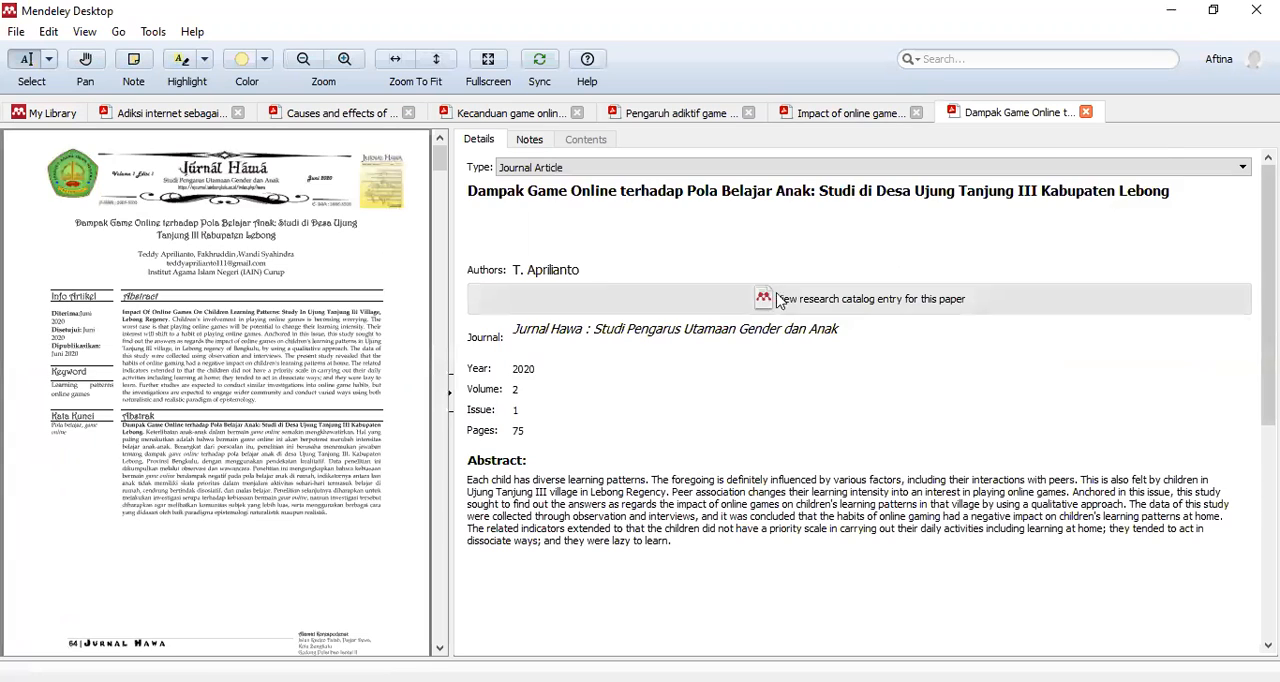
left_click(531, 191)
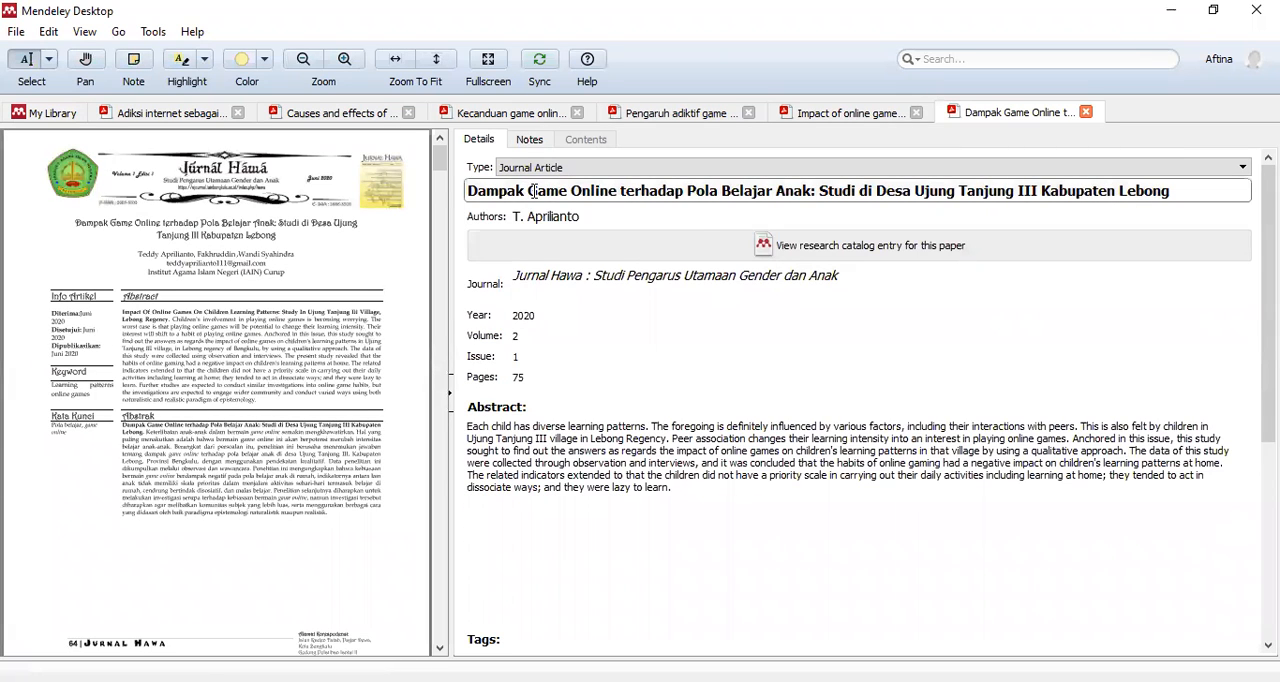
left_click(571, 190)
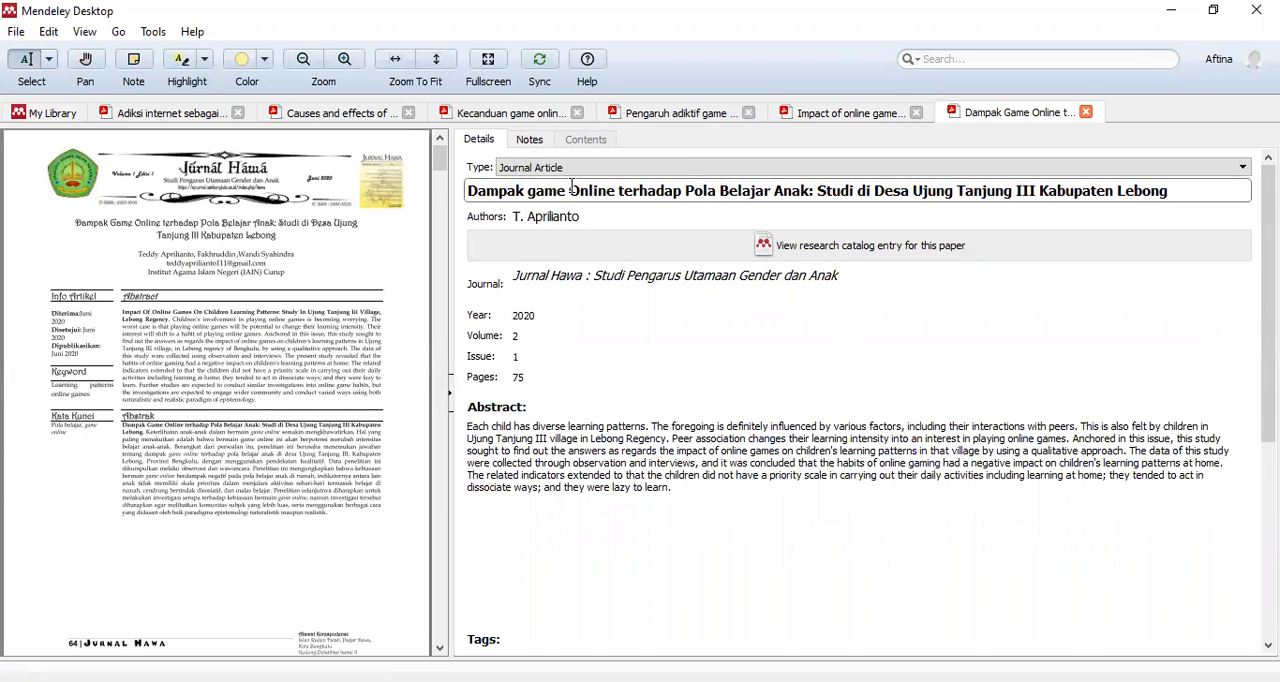
key("Delete")
type("o")
- Change "Pola Belajar Anak" in the title to lowercase, and return to the folder's document list
left_click(684, 190)
key("Delete")
type("p")
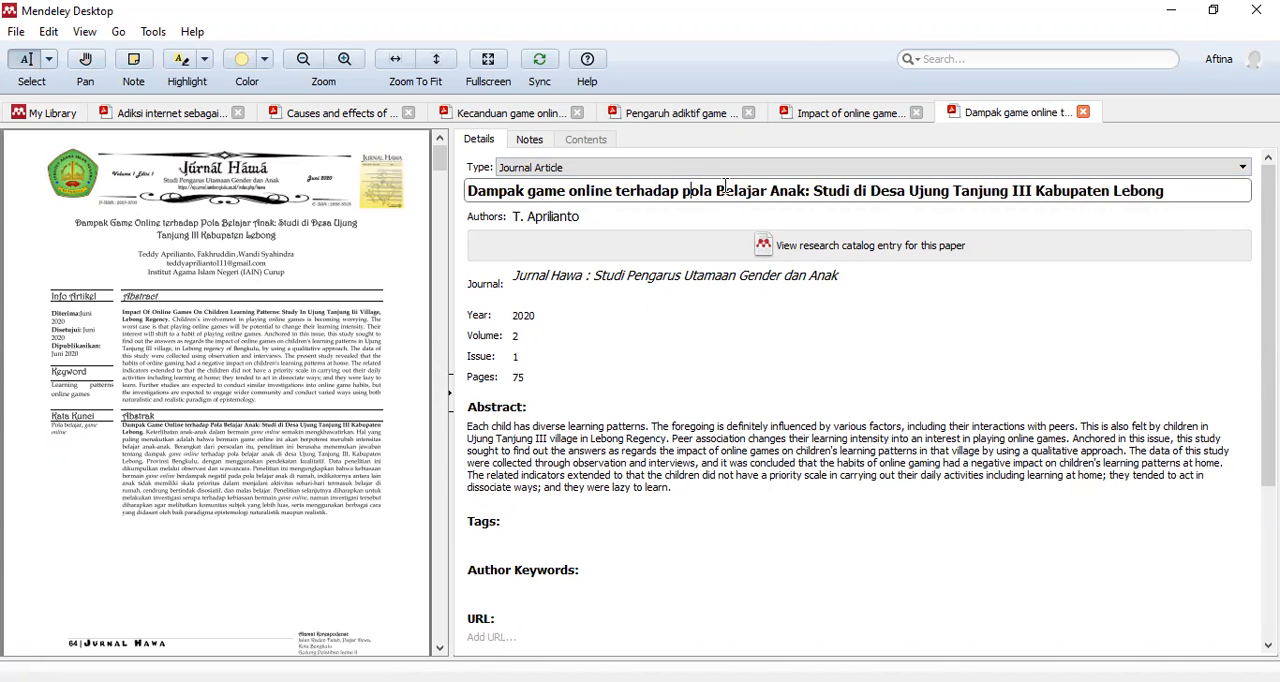
left_click(726, 190)
key("BackSpace")
type("b")
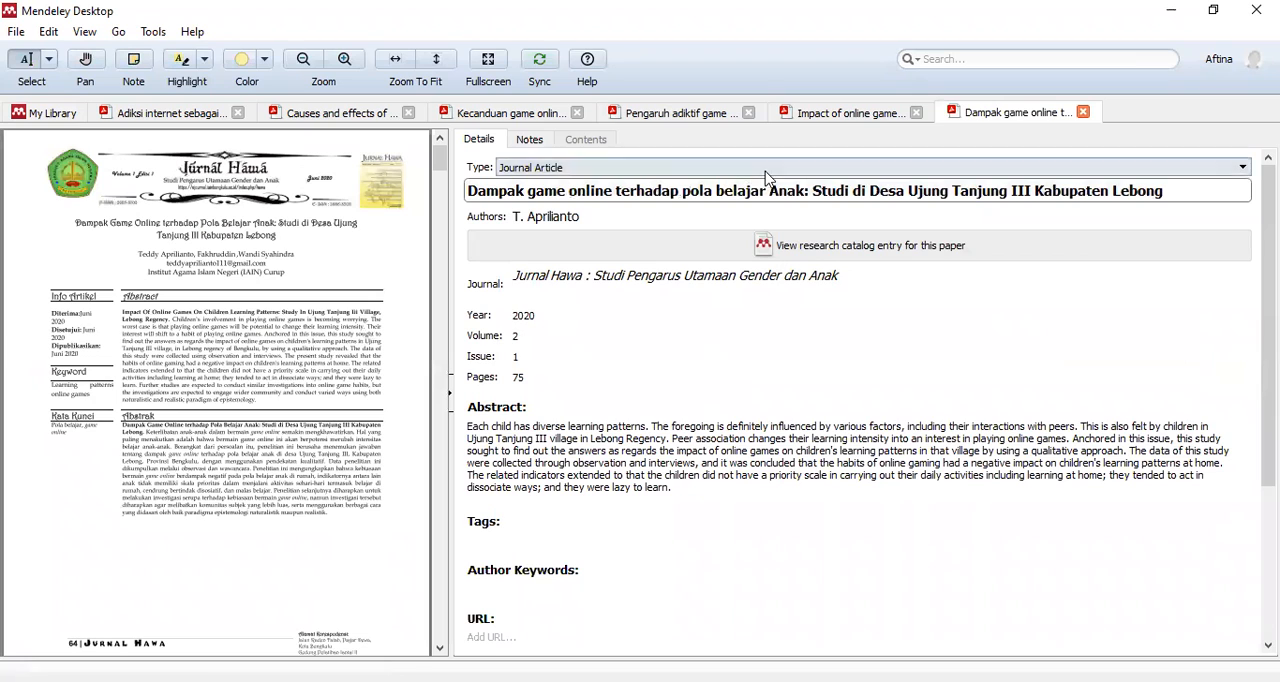
left_click_drag(779, 190, 789, 190)
type("a")
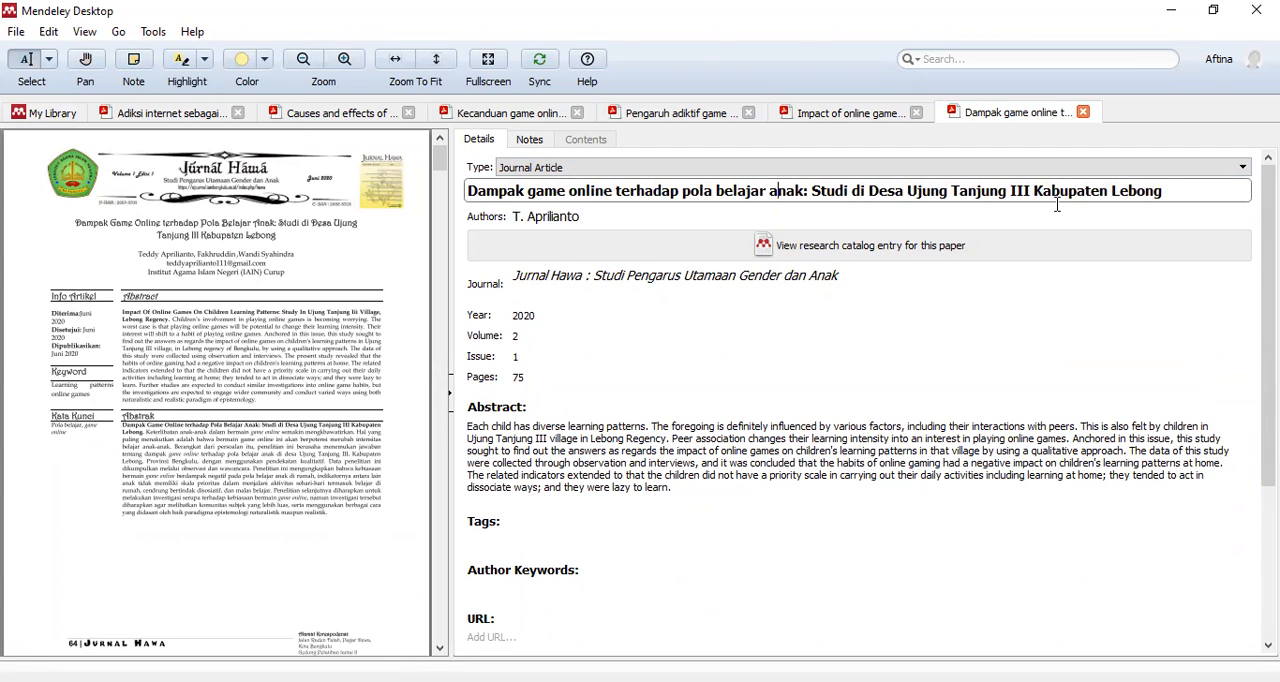
left_click(600, 449)
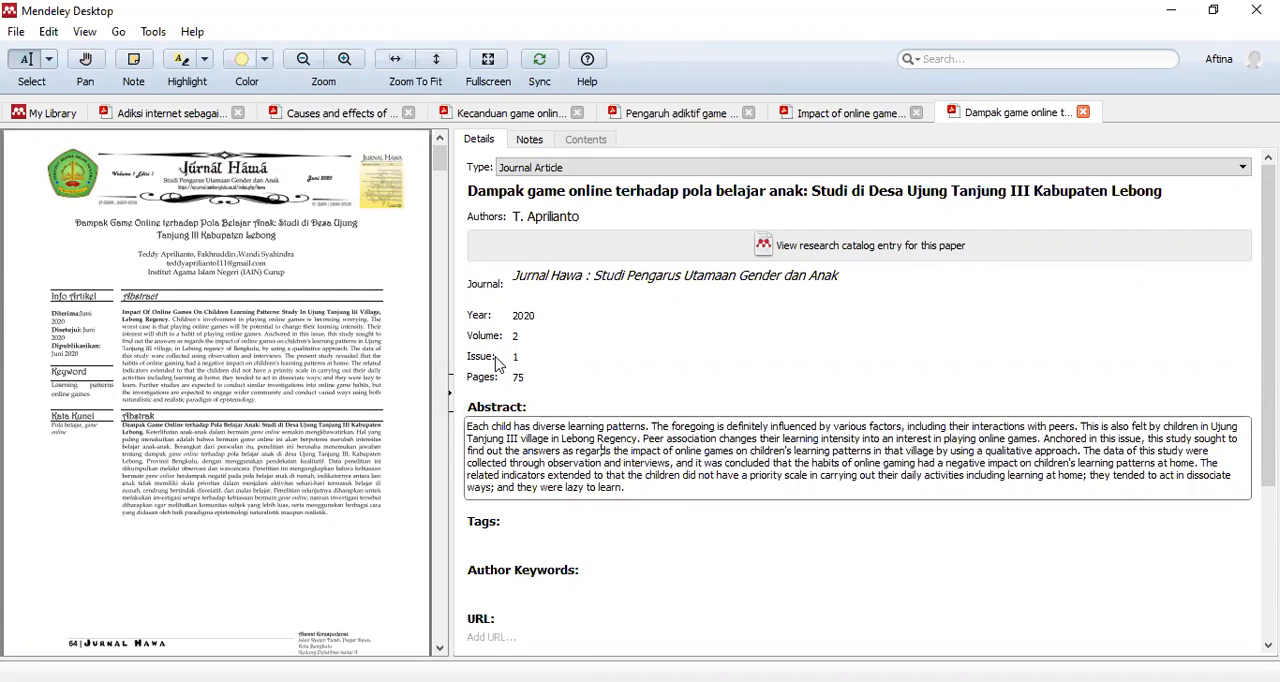
left_click(50, 116)
left_click(638, 408)
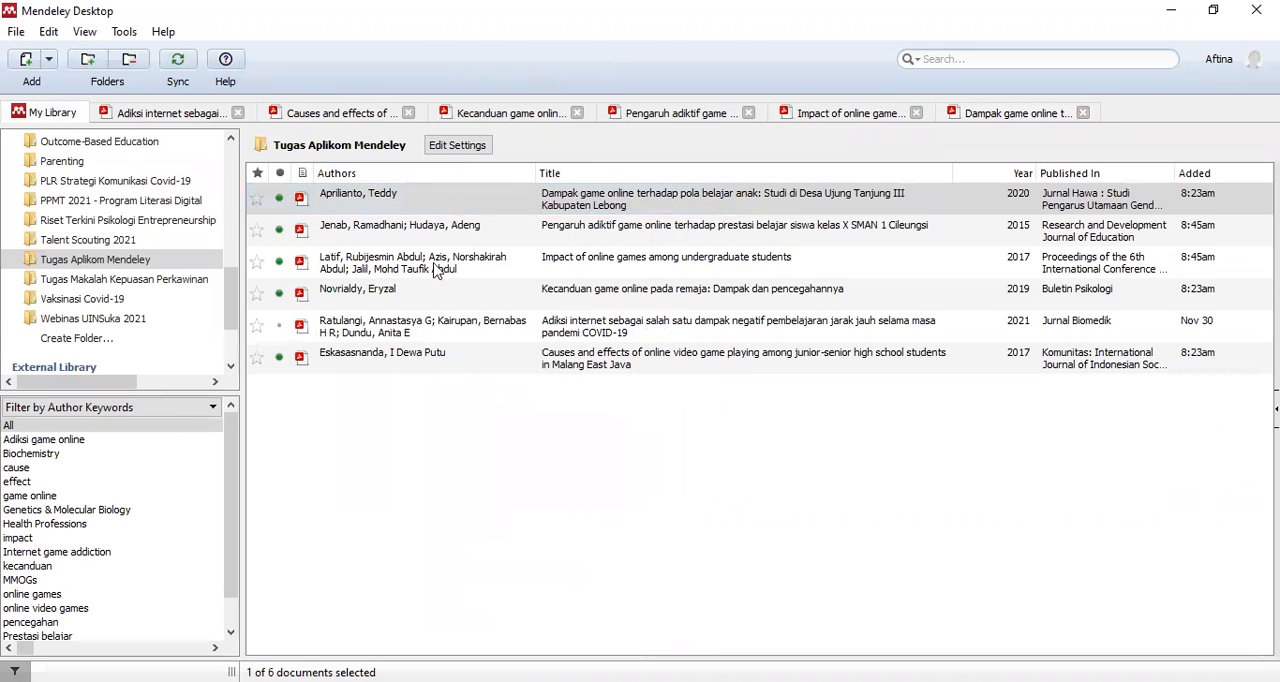